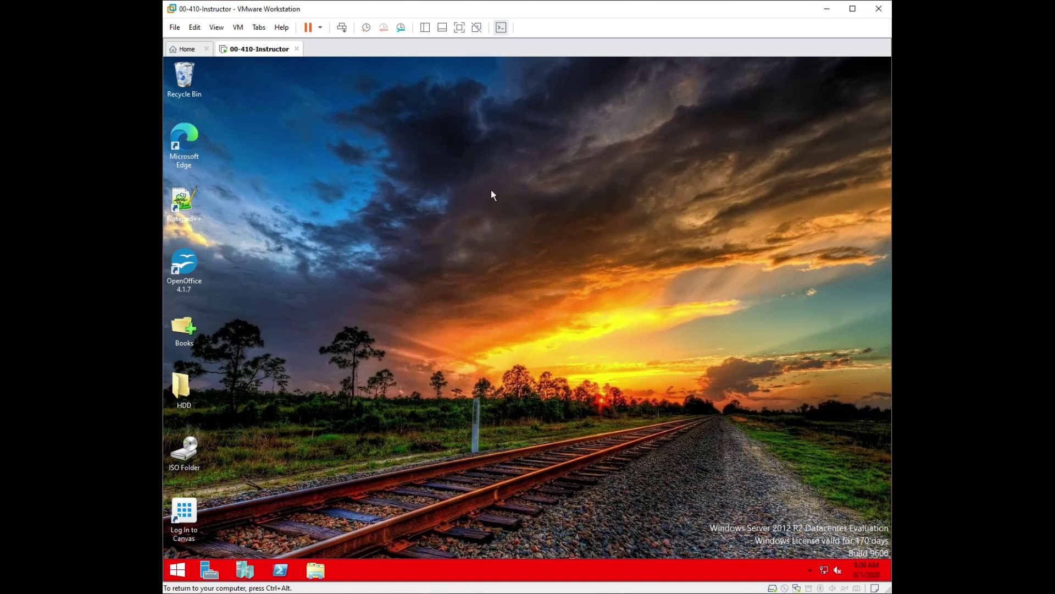
Empty the Recycle Bin, permanently deleting its 9 items.
click(212, 101)
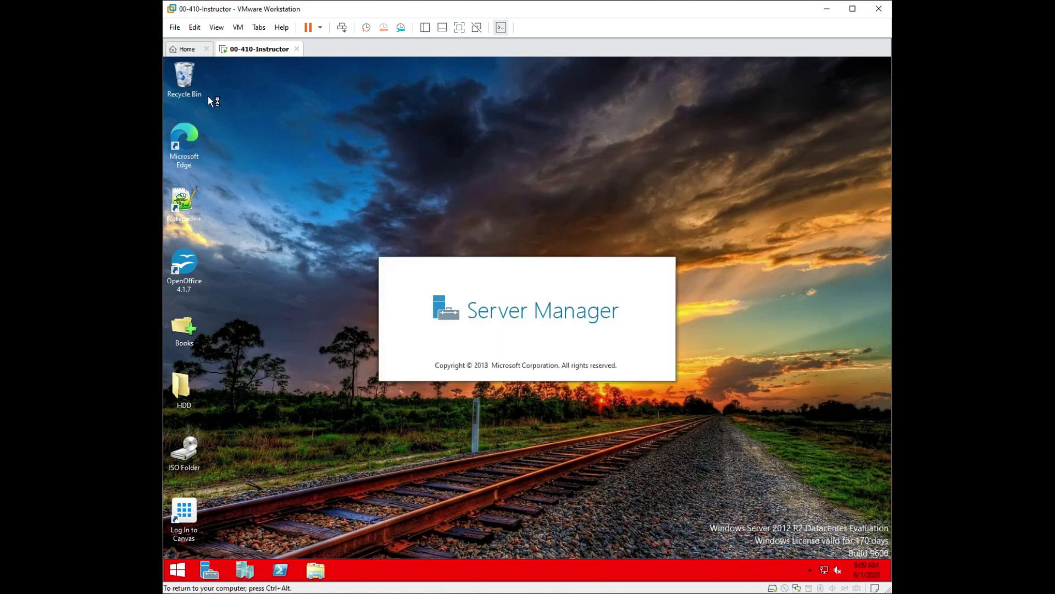
right_click(182, 84)
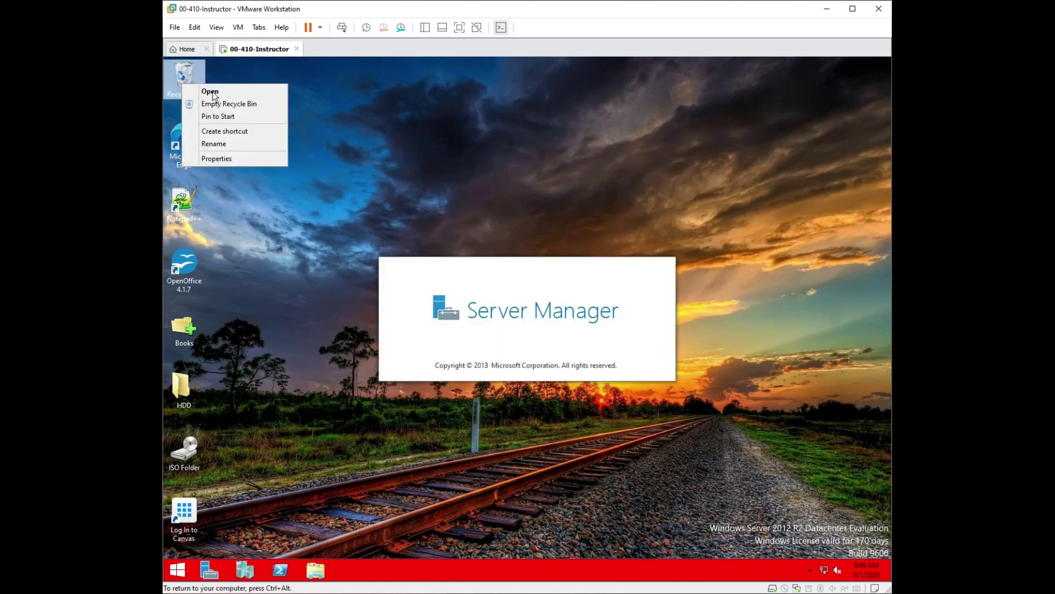
click(232, 104)
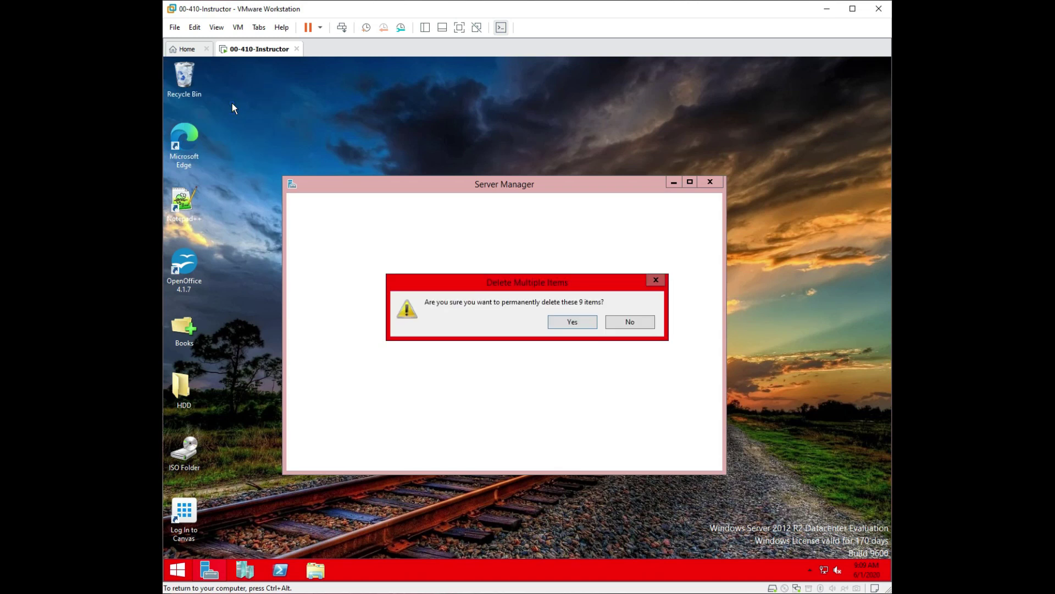
click(575, 324)
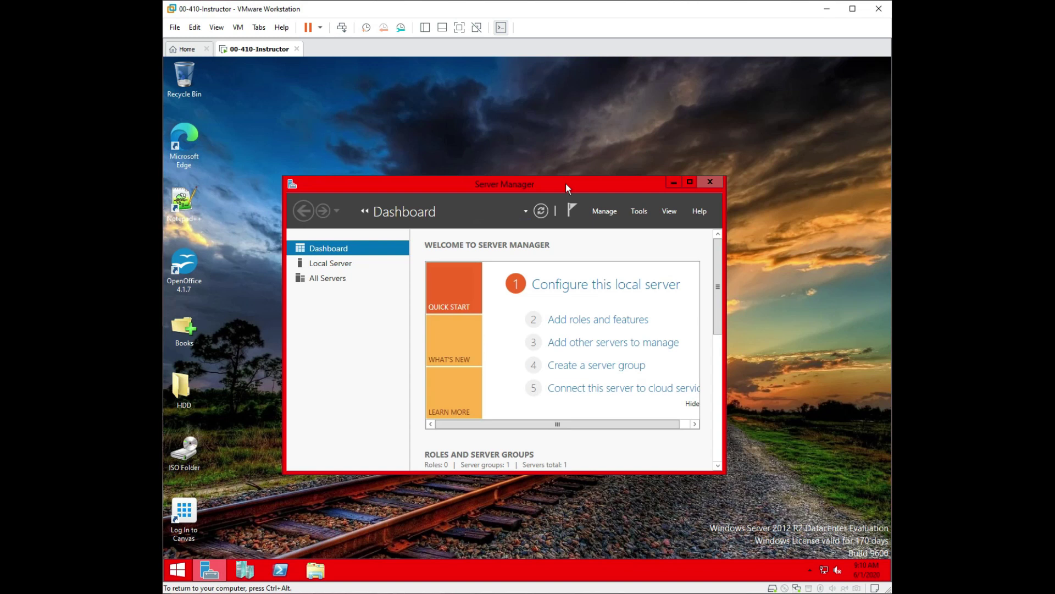
Close Server Manager and launch Hyper-V Manager from the taskbar.
drag(559, 187, 496, 93)
click(649, 82)
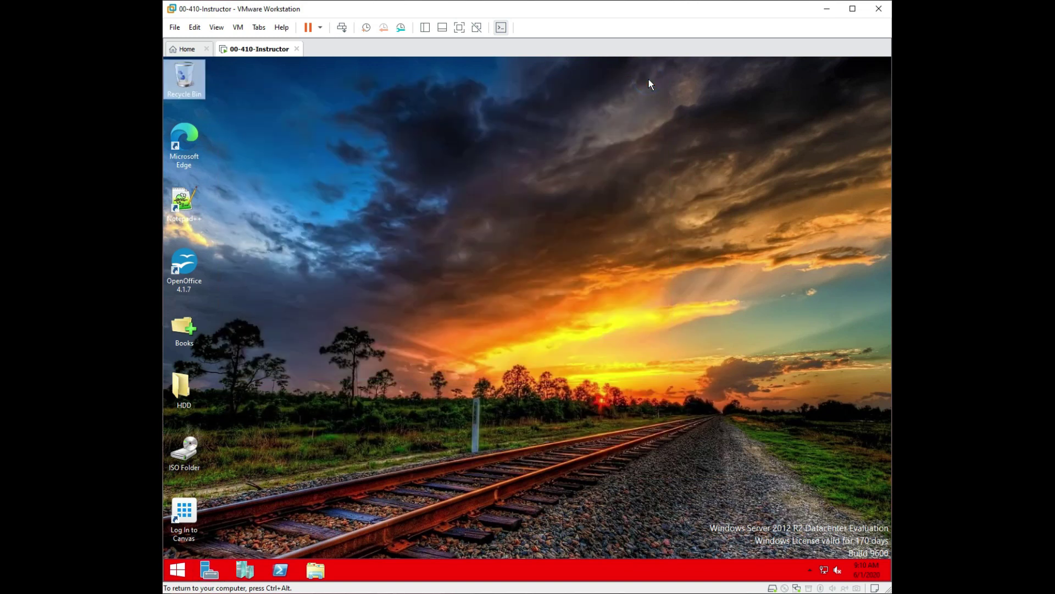
click(243, 568)
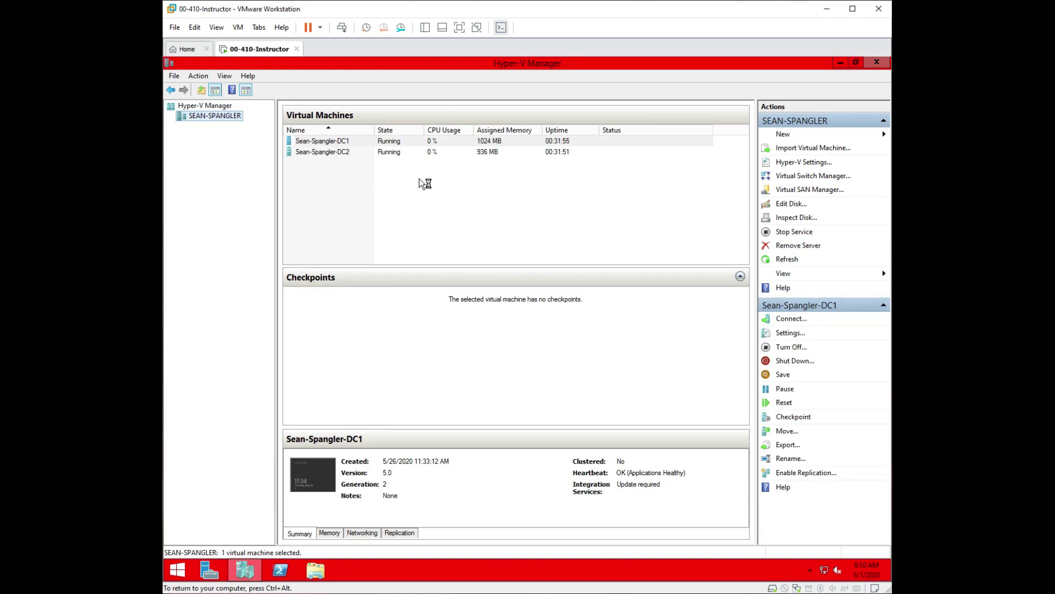
Turn on Magnifier with Win+Plus, move its toolbar aside, and select DC2.
key(super+plus)
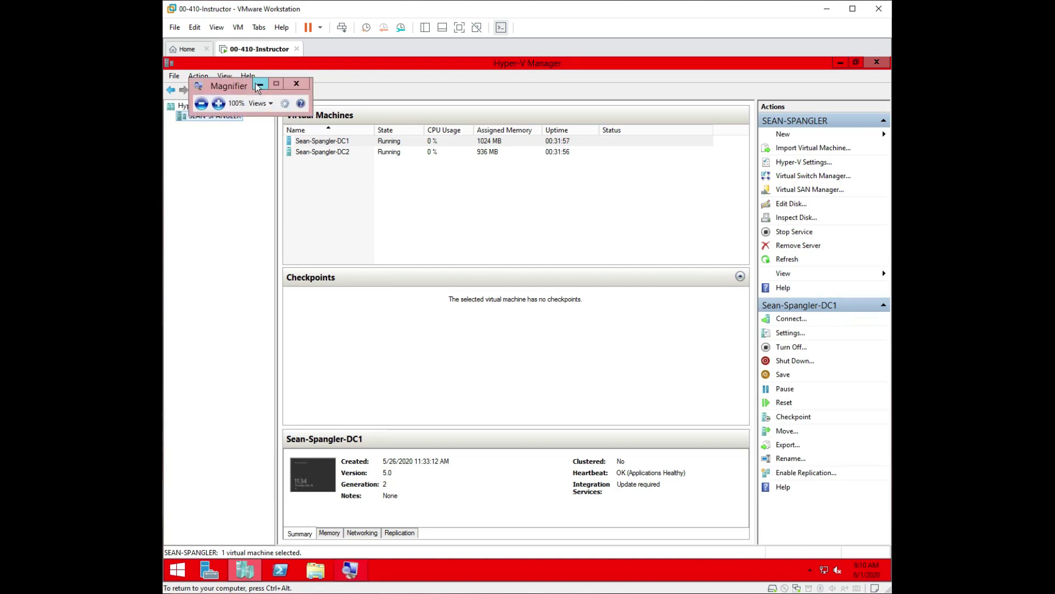
drag(239, 85, 216, 66)
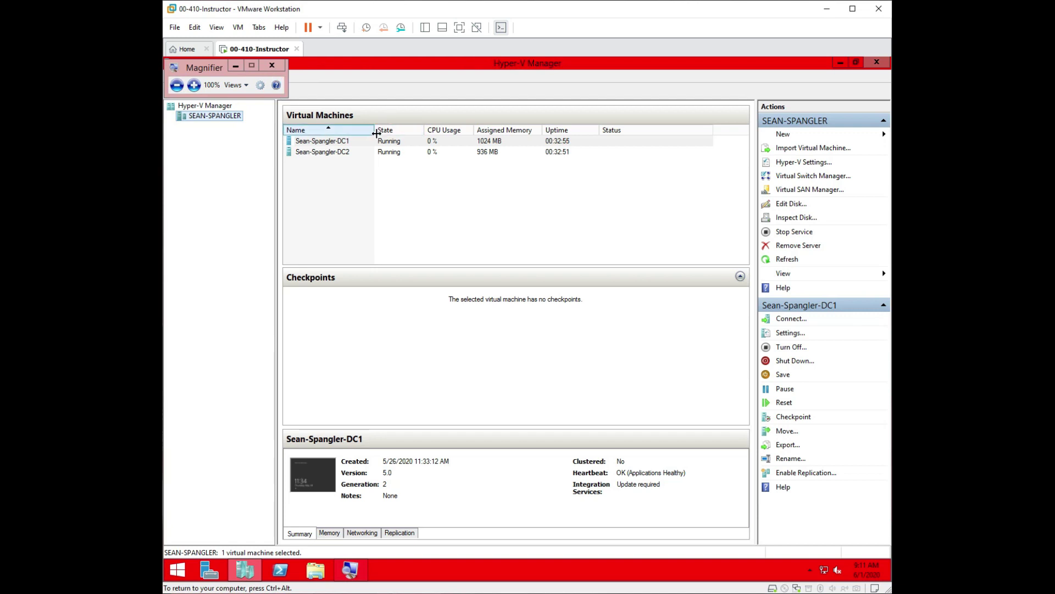
click(351, 153)
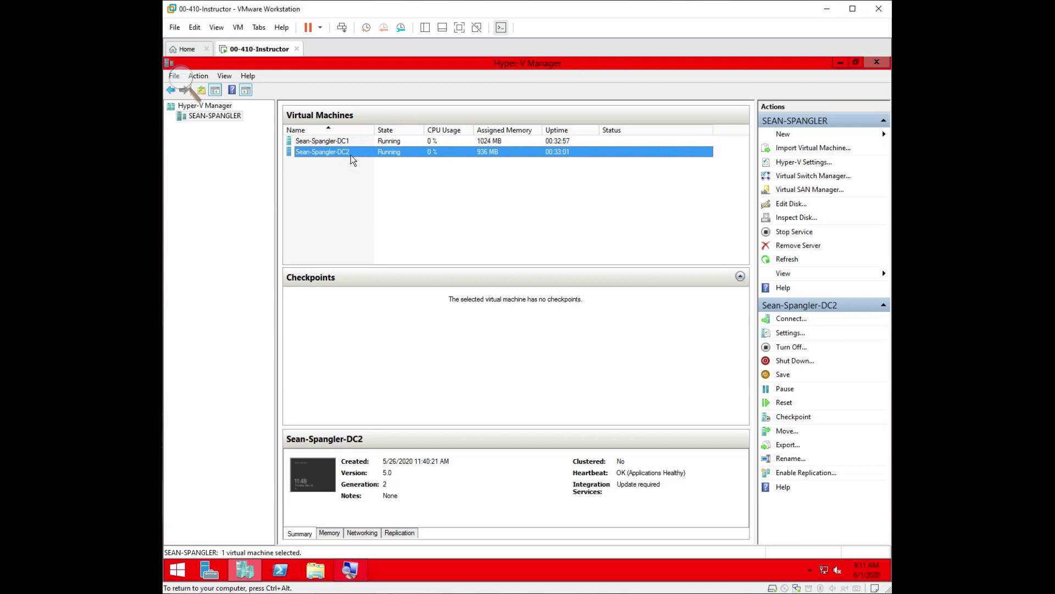
Connect to the DC2 virtual machine and switch its connection window to Full Screen Mode.
double_click(350, 153)
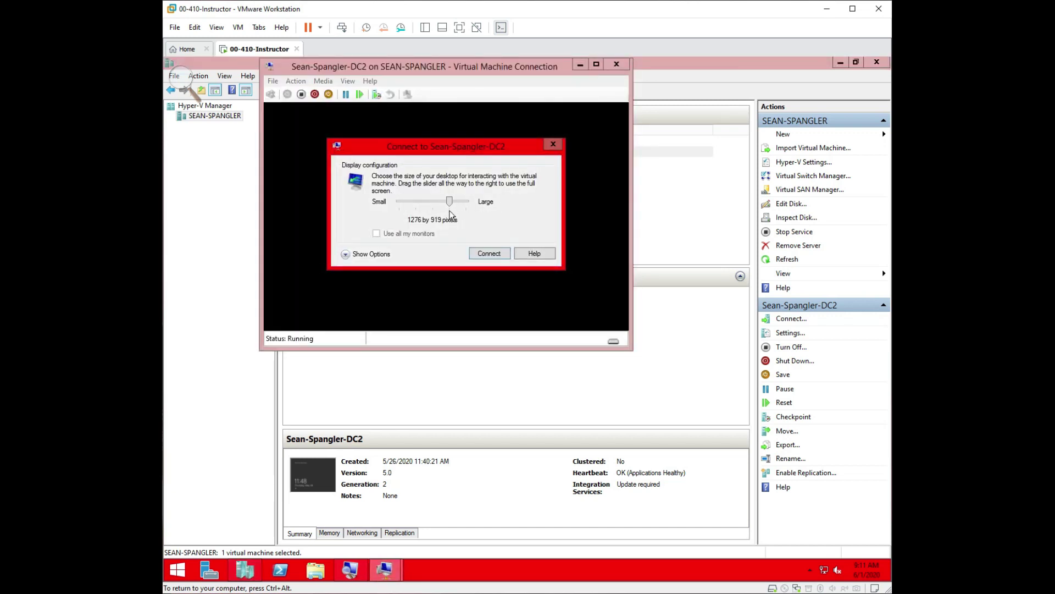
click(486, 254)
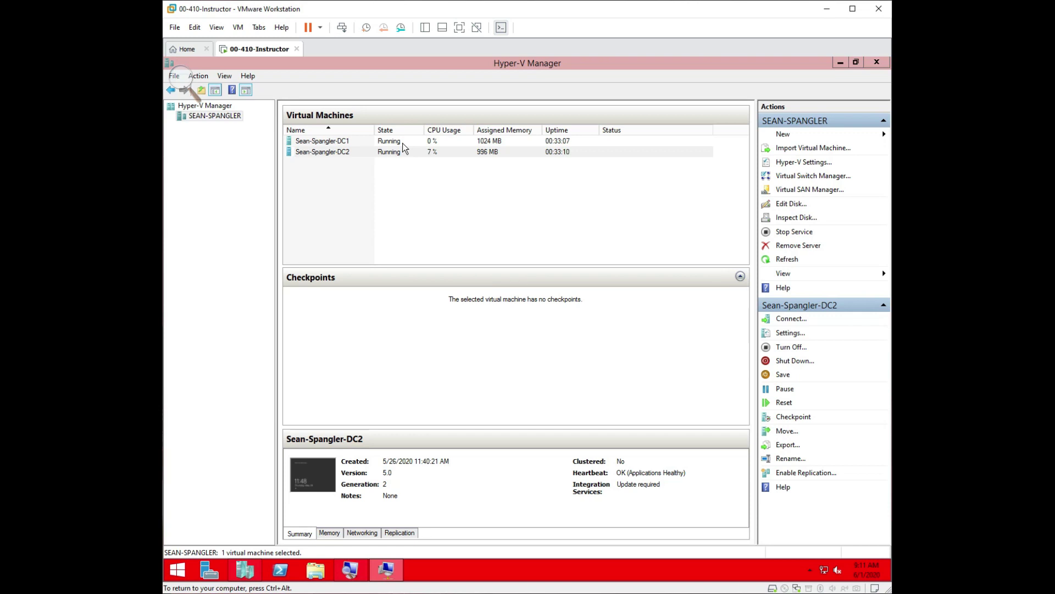
click(387, 572)
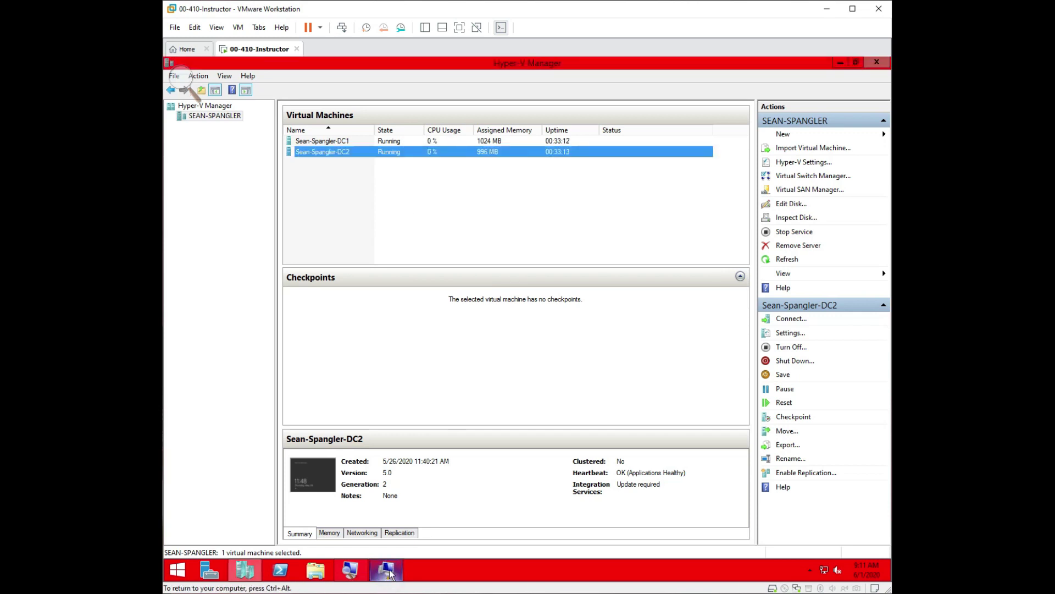
double_click(370, 153)
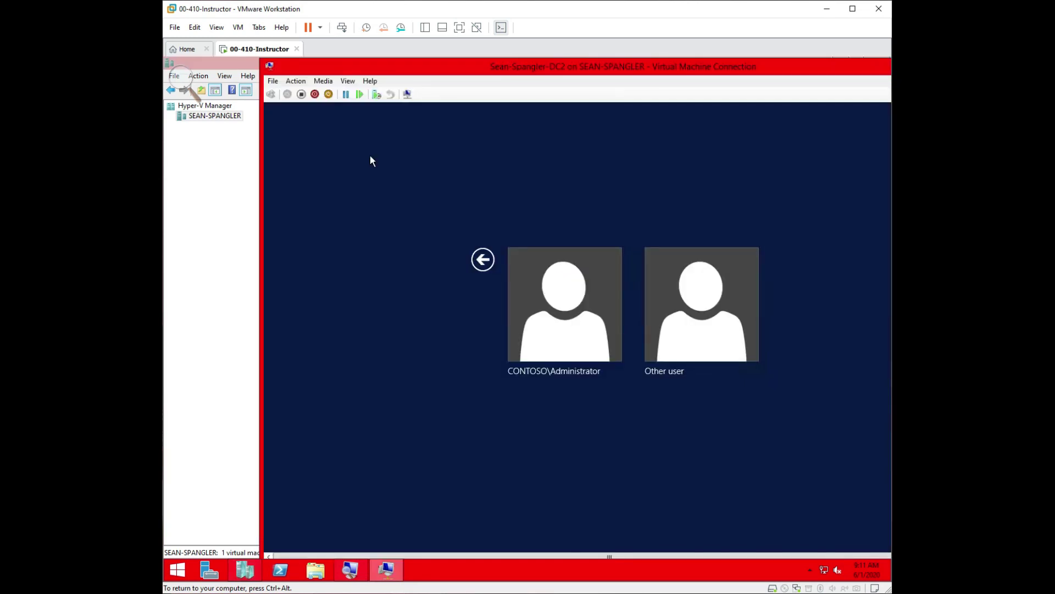
click(348, 81)
click(355, 95)
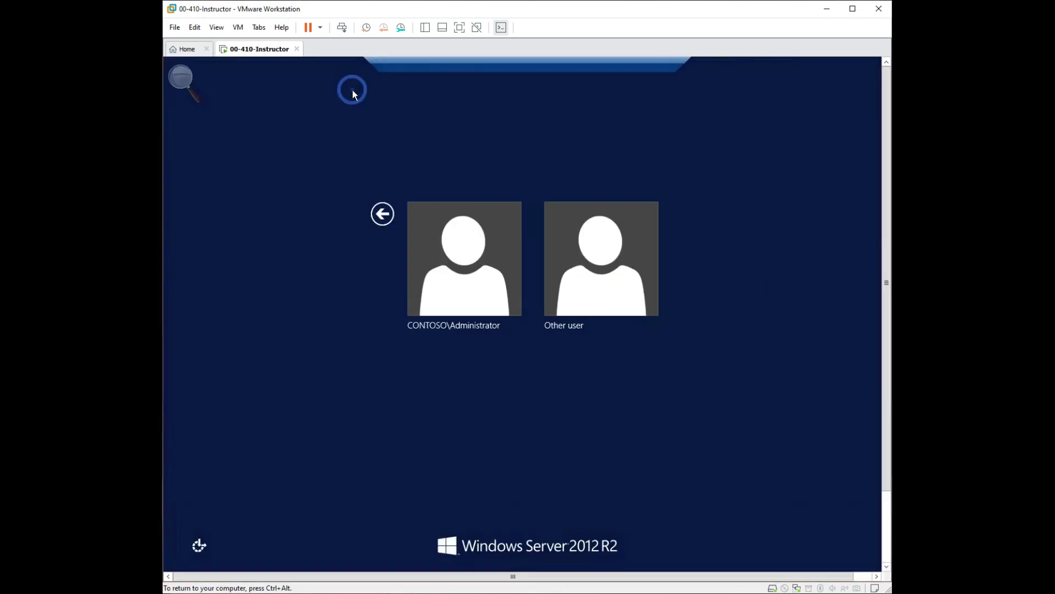
Sign in to DC2 as the domain Administrator with the account password.
click(444, 255)
click(553, 244)
text(•••••••••)
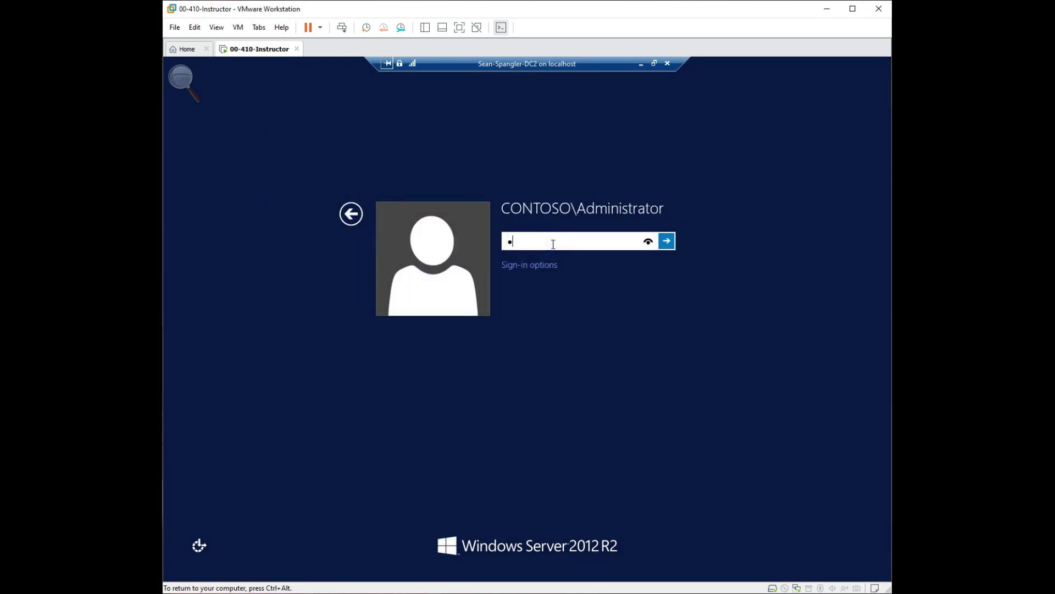
key(Return)
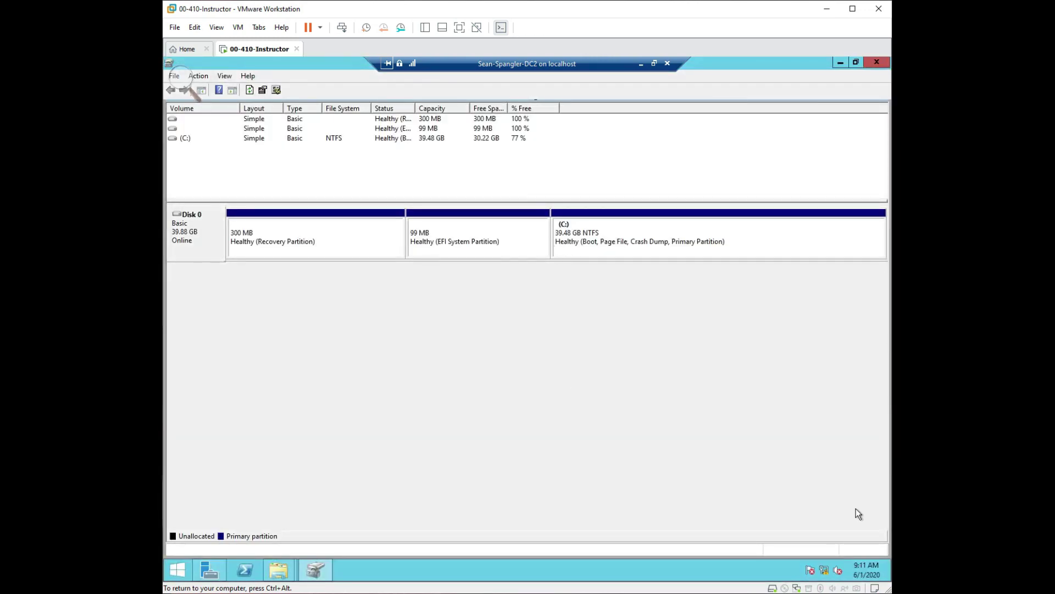
Close Disk Management and both This PC windows on DC2.
mouse_move(824, 571)
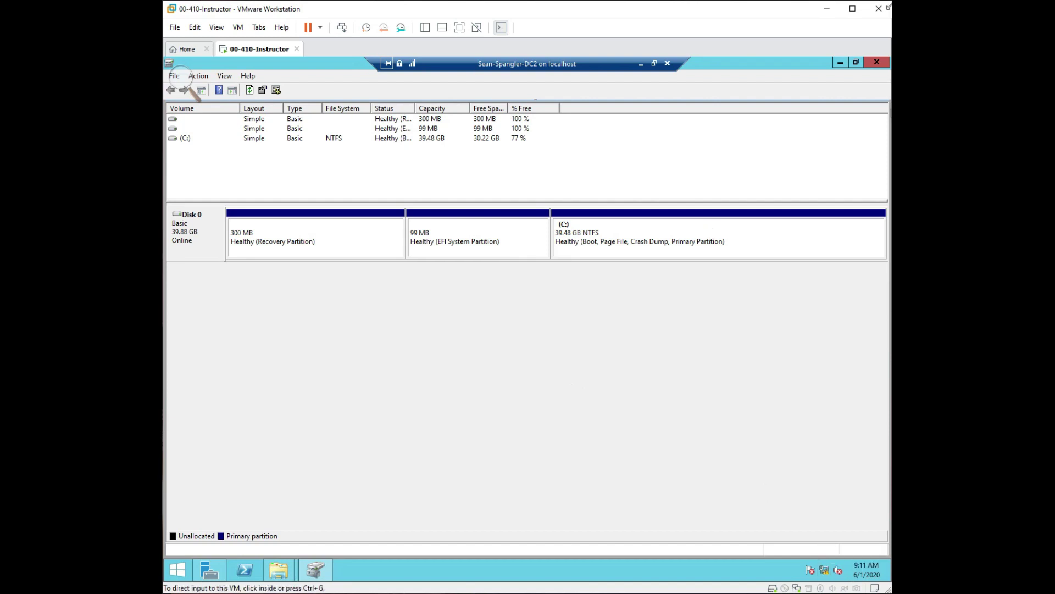
click(874, 65)
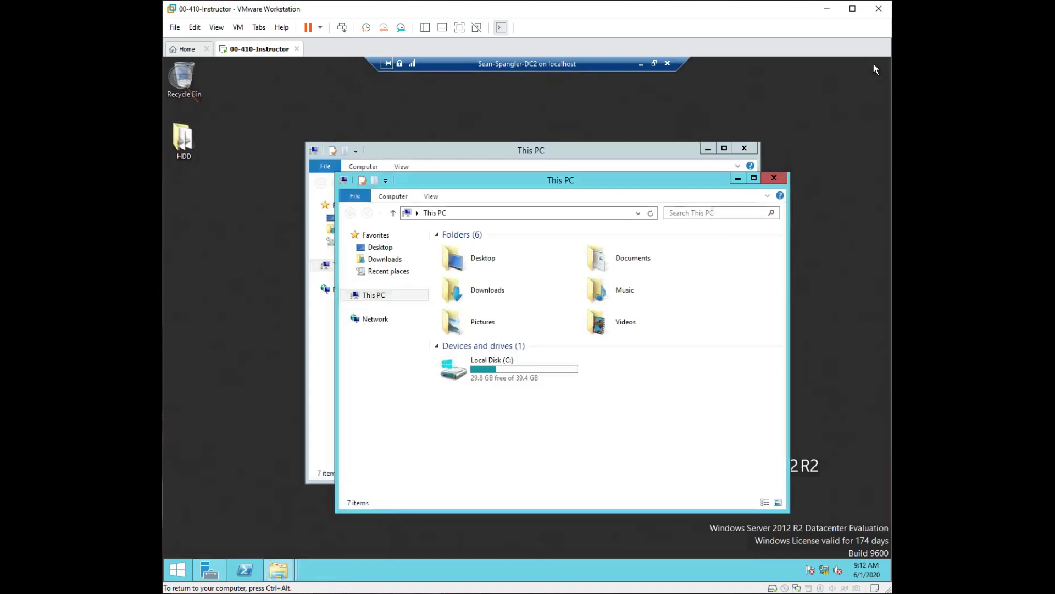
click(783, 176)
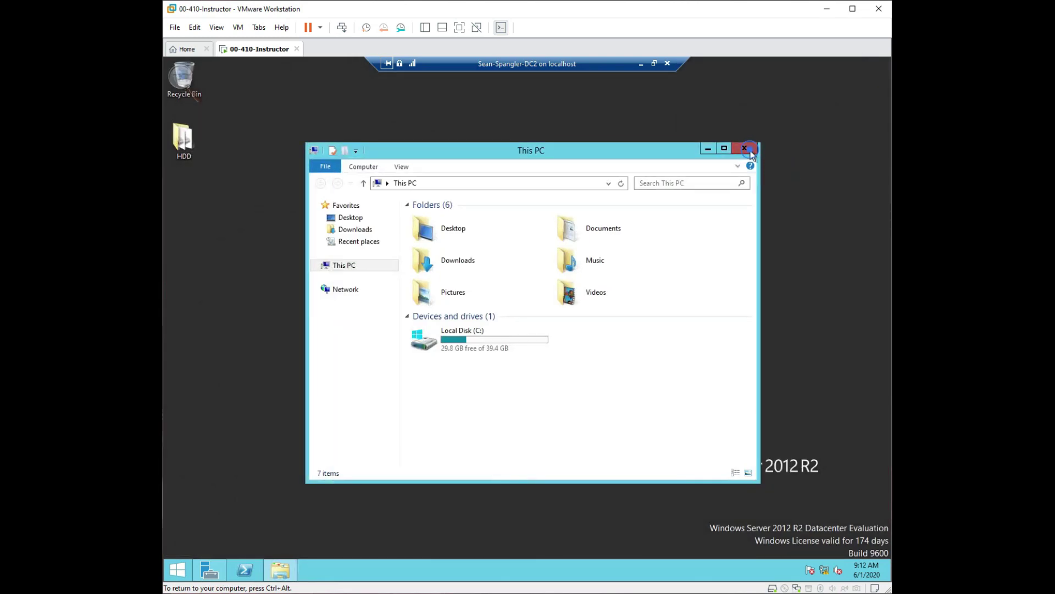
click(751, 151)
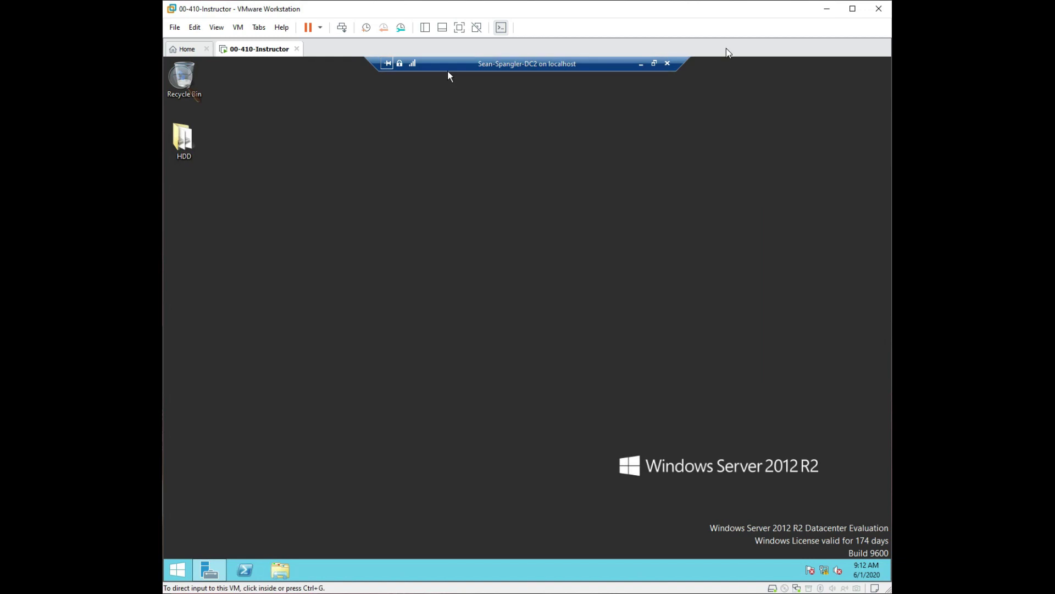
Minimize the DC2 session, connect to DC1, and sign in as domain Administrator.
click(641, 65)
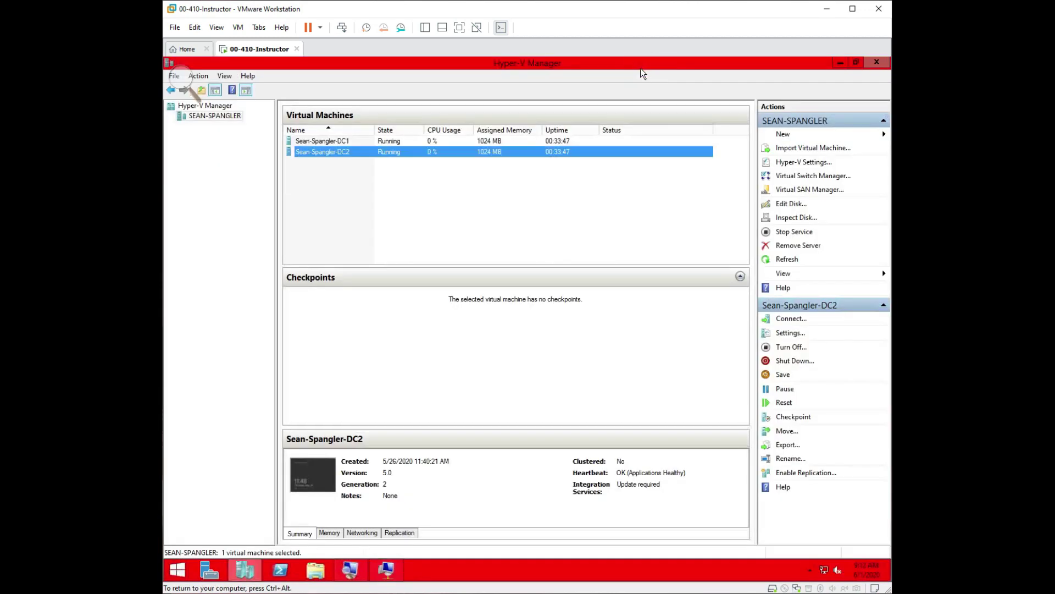
double_click(397, 143)
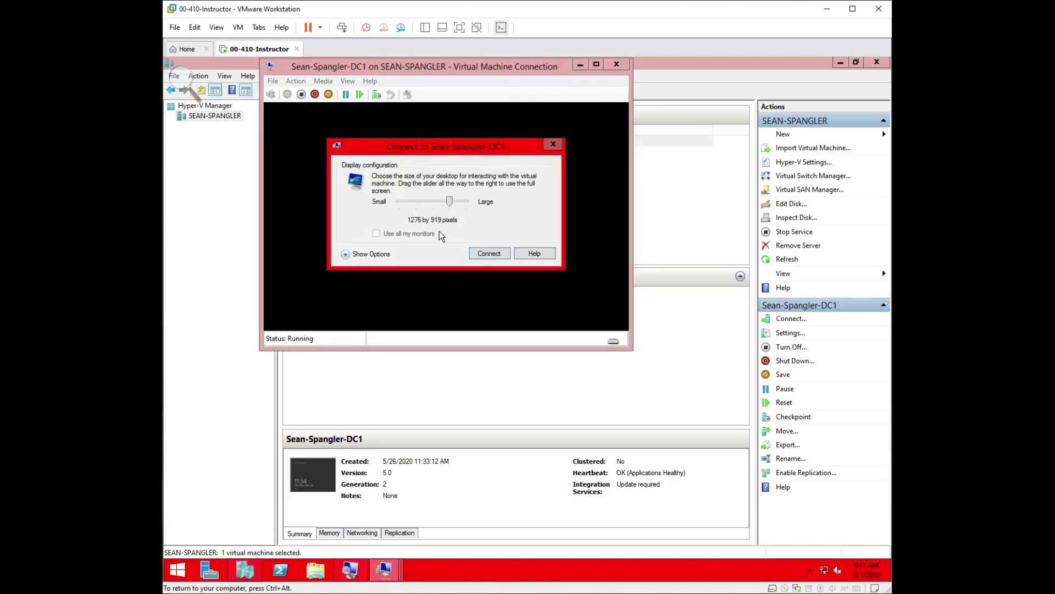
click(484, 253)
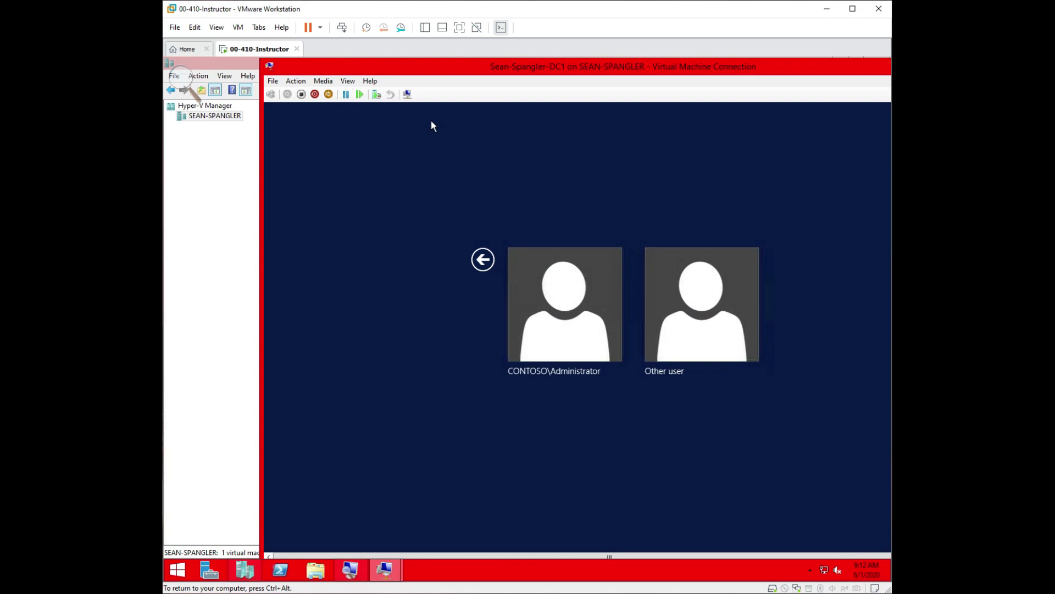
click(531, 297)
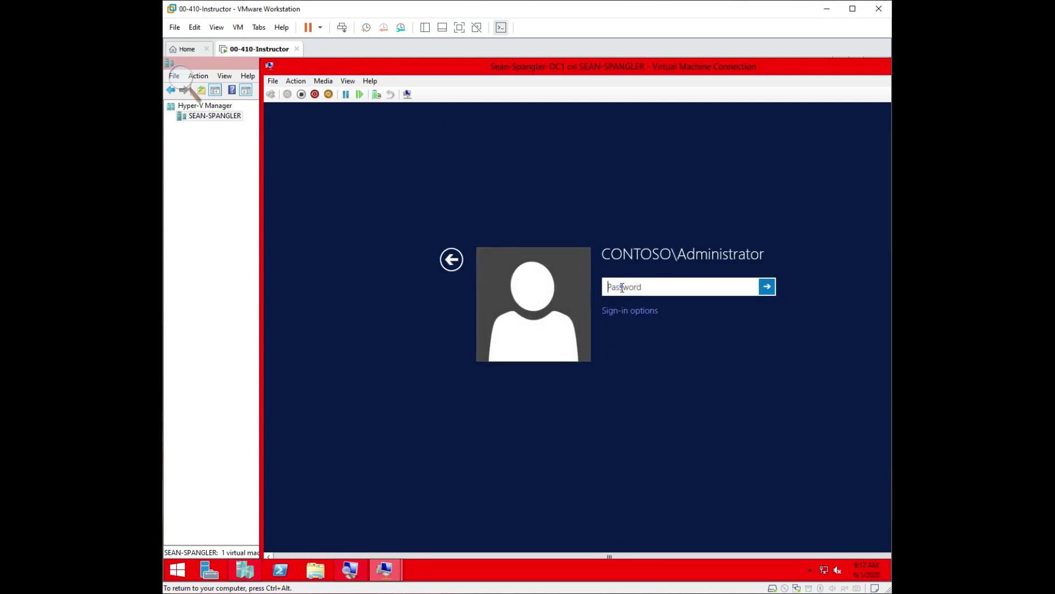
text(•••••••••)
key(Return)
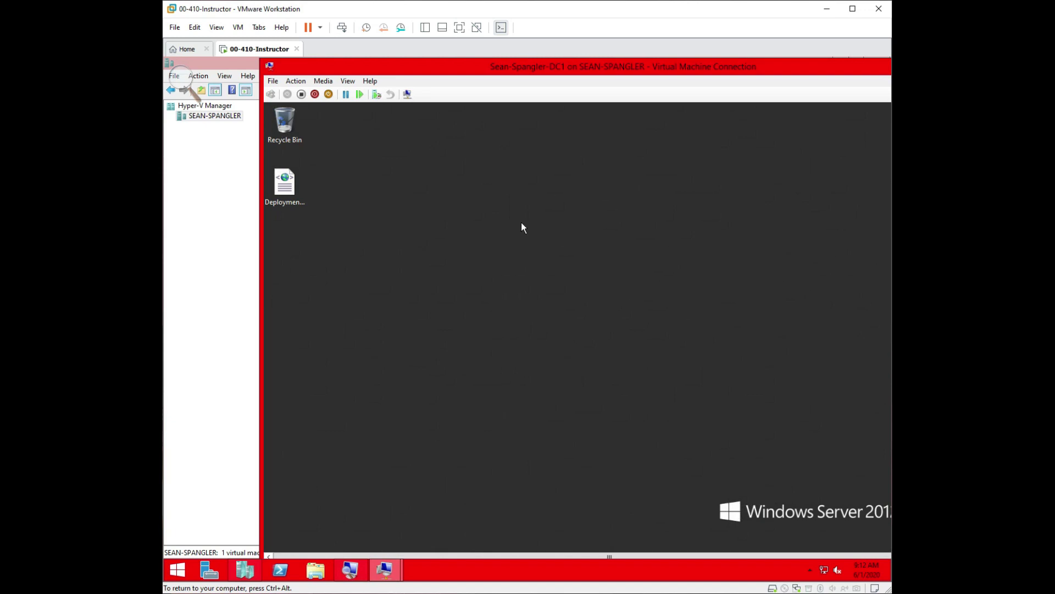
Put the DC1 session in Full Screen Mode, then minimize it back to Hyper-V Manager.
click(348, 81)
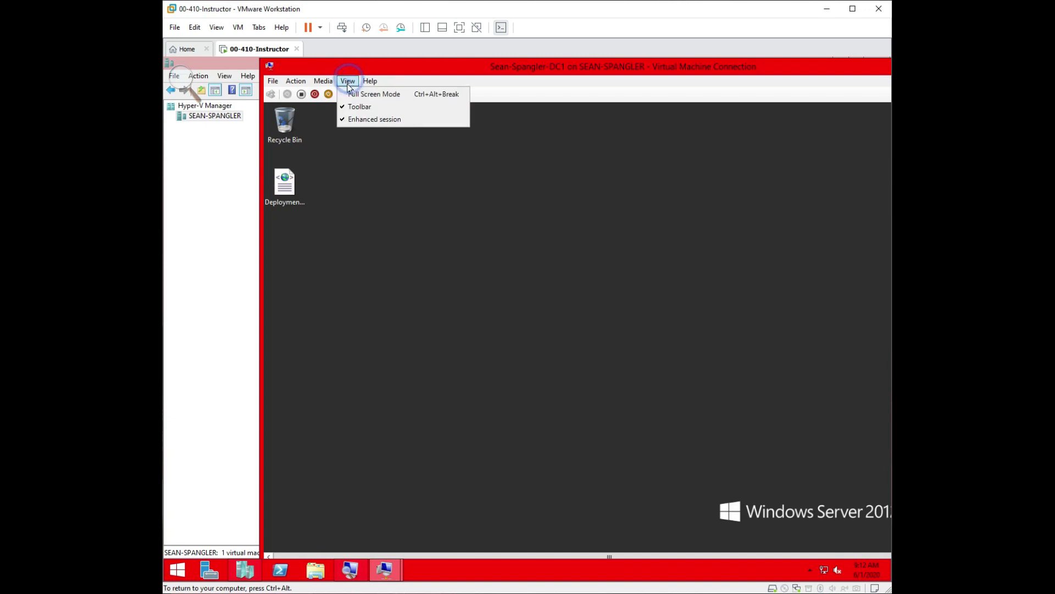
click(352, 95)
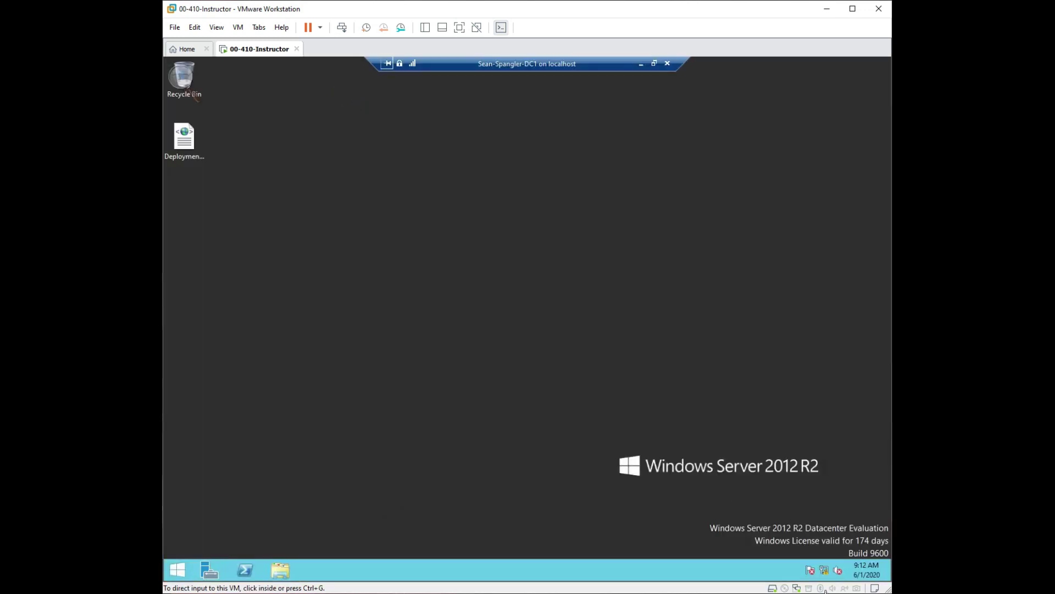
mouse_move(826, 579)
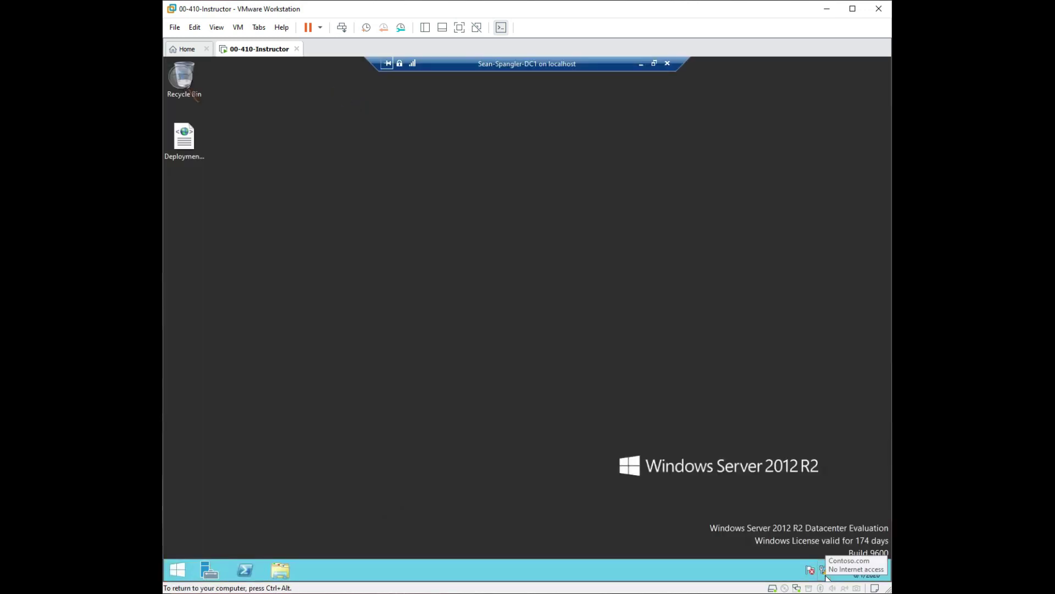
click(640, 64)
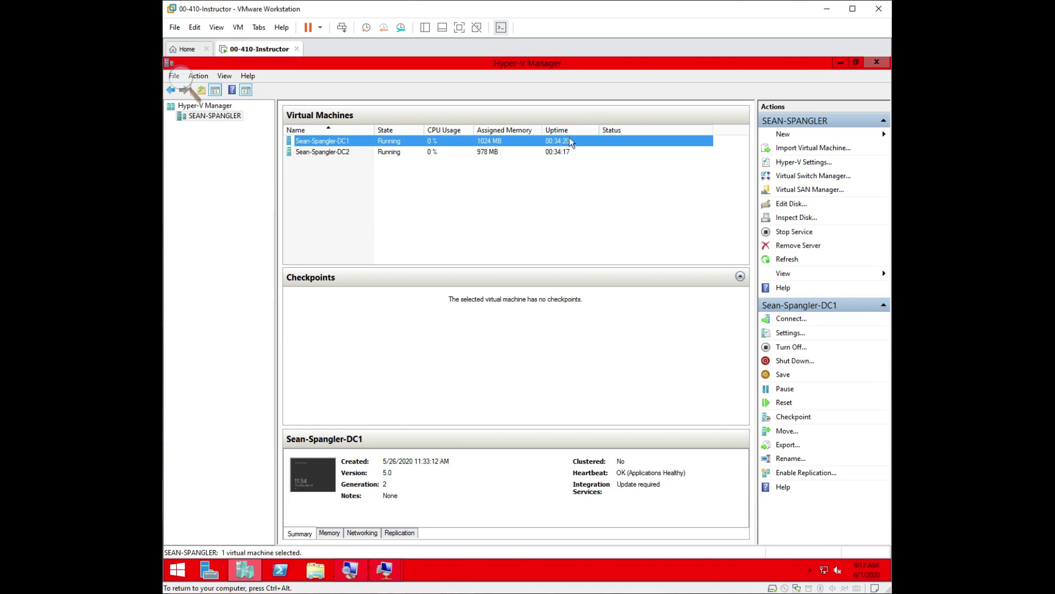
Minimize Hyper-V Manager, bring up DC2's full-screen session, and close the Magnifier.
click(839, 62)
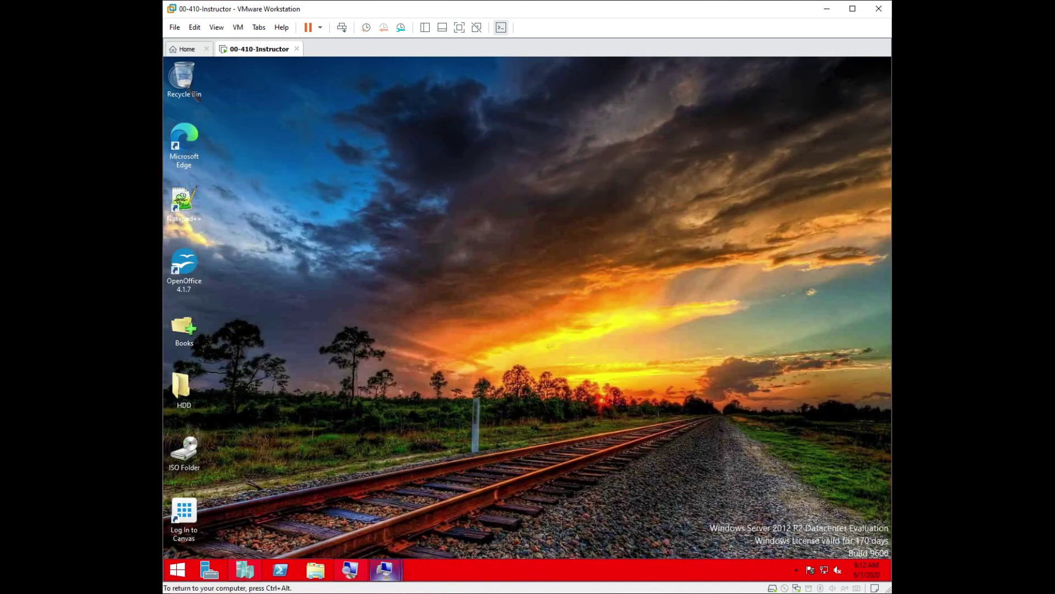
mouse_move(381, 577)
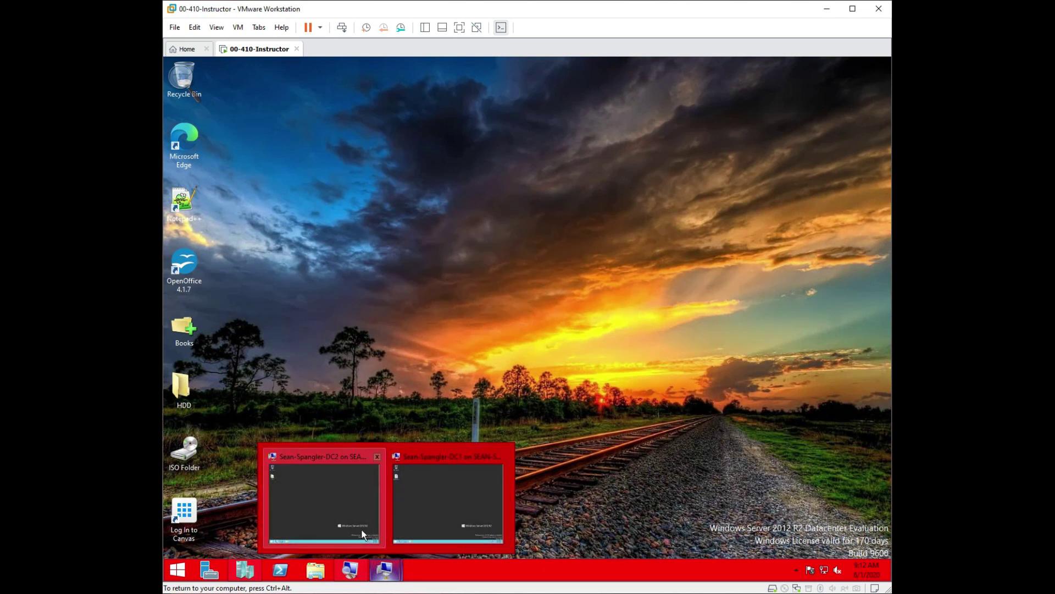
click(331, 519)
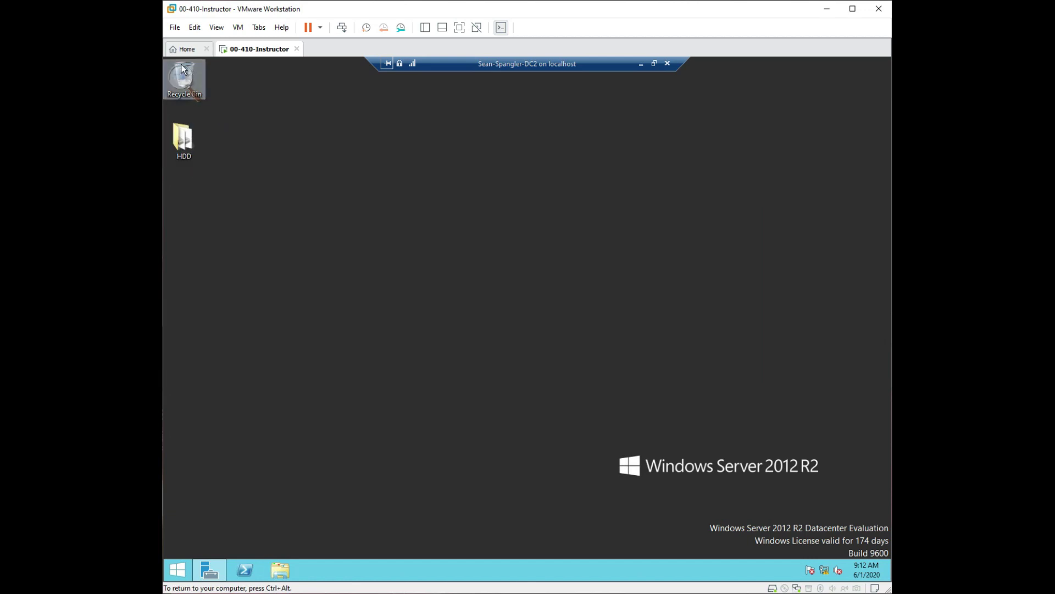
key(super+plus)
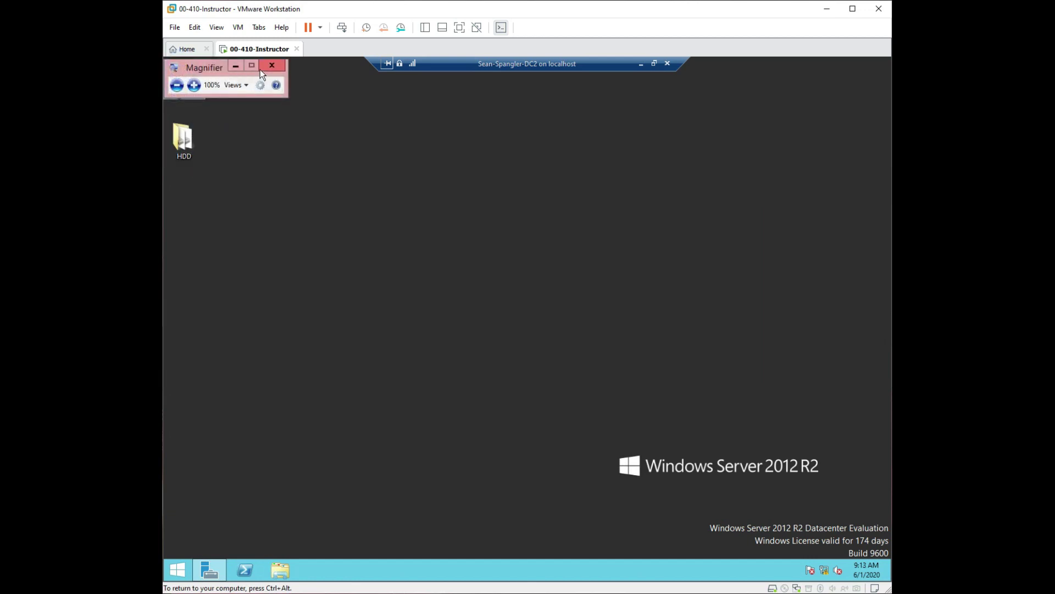
click(268, 69)
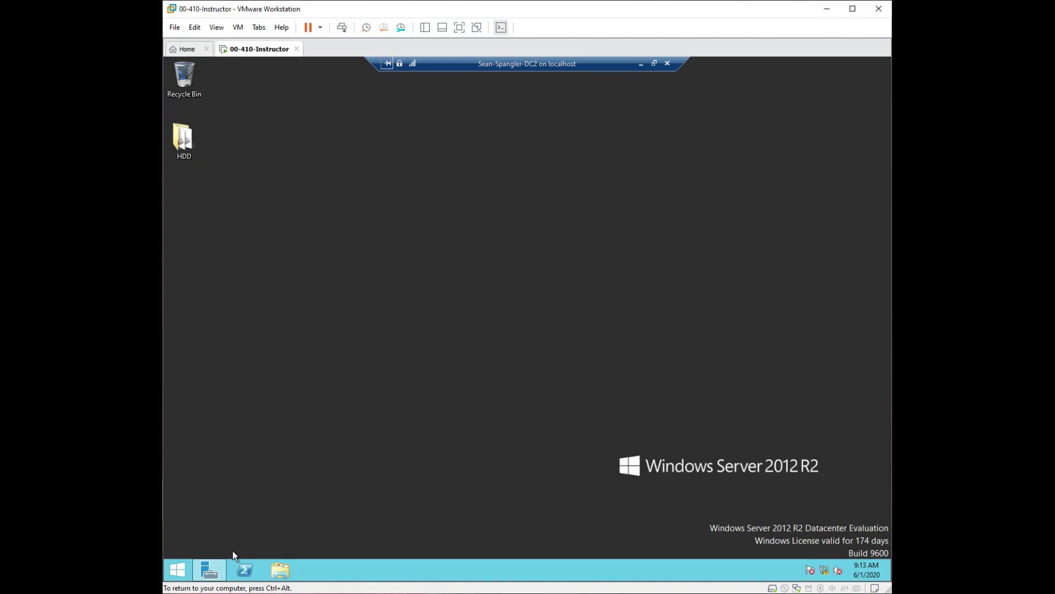
Restore Server Manager on DC2 and show the File and Storage Services Servers page.
click(219, 574)
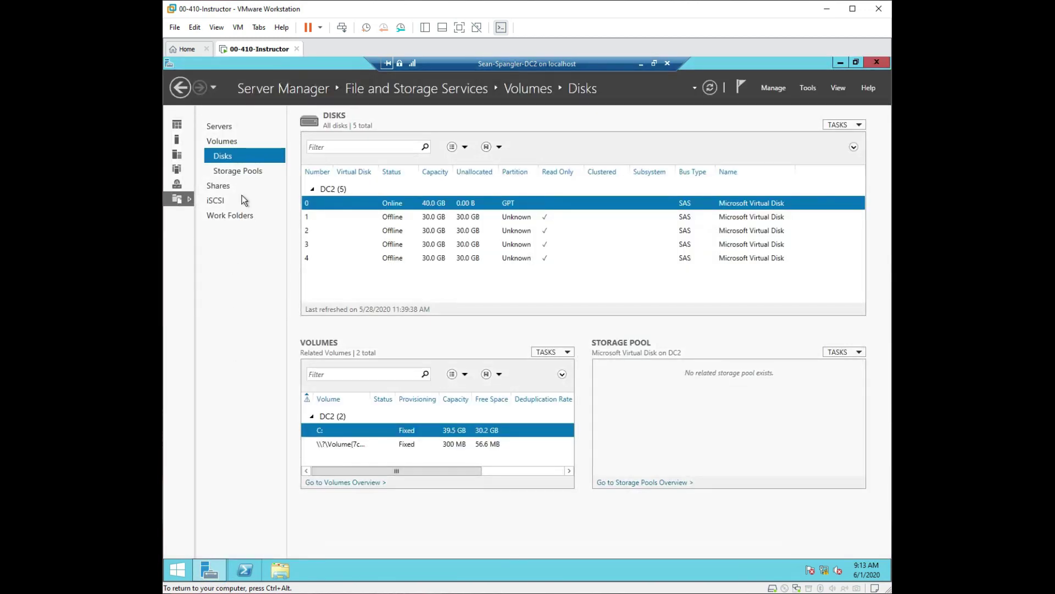
click(226, 128)
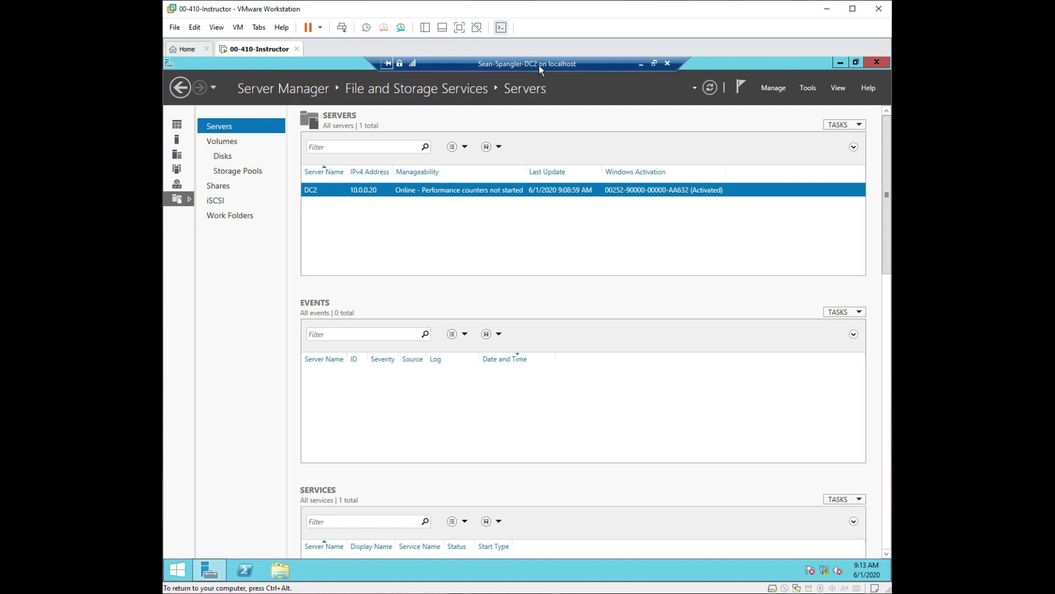
click(810, 89)
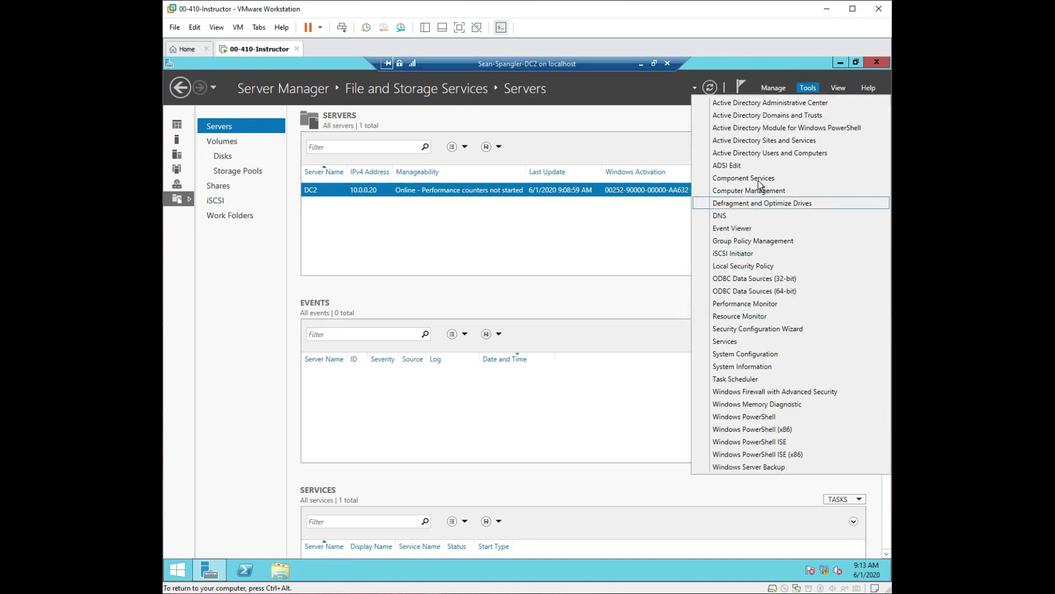
Start Add Roles and Features from the Manage menu and tick 'Skip this page by default'.
click(618, 94)
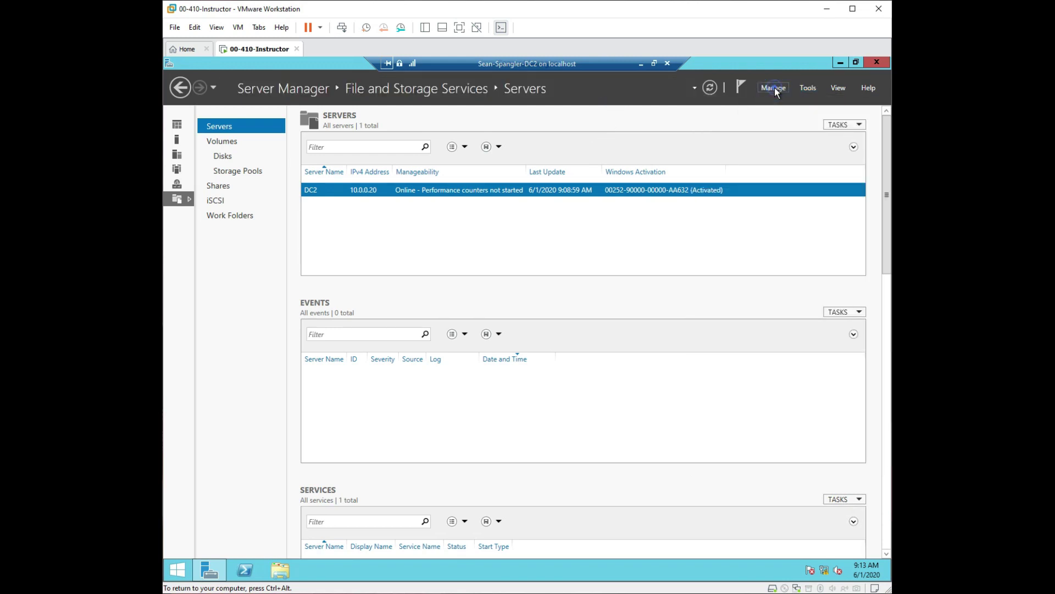
click(776, 89)
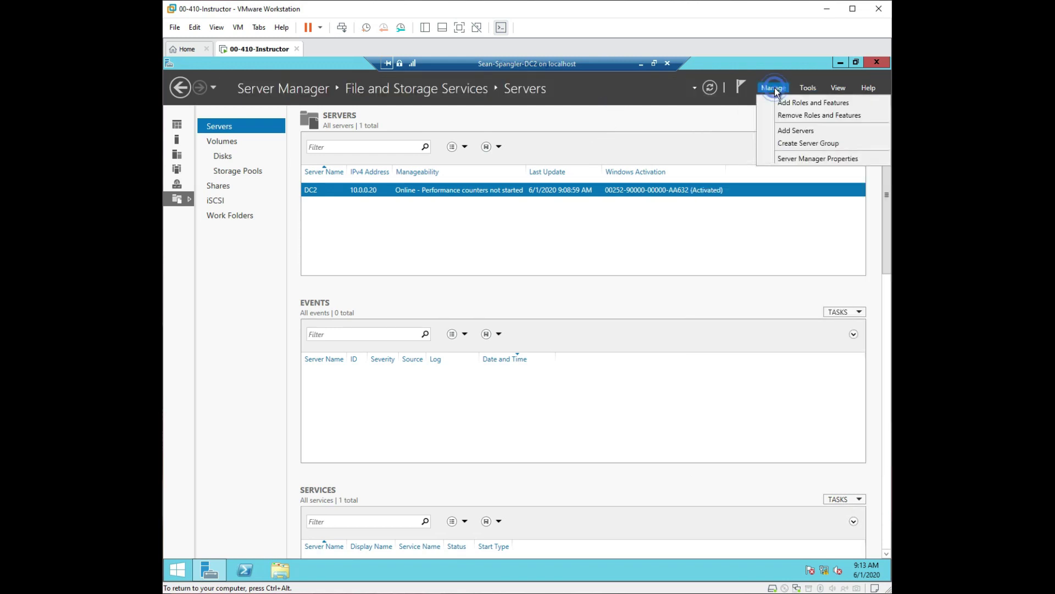
click(796, 107)
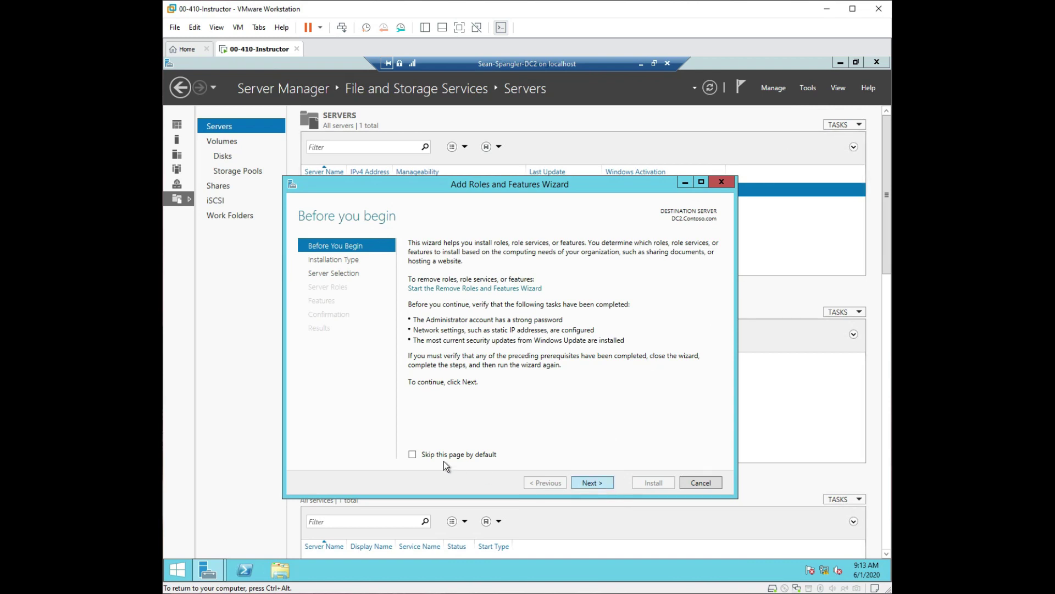
click(413, 455)
Keep role-based installation with DC2 as the destination server.
click(598, 485)
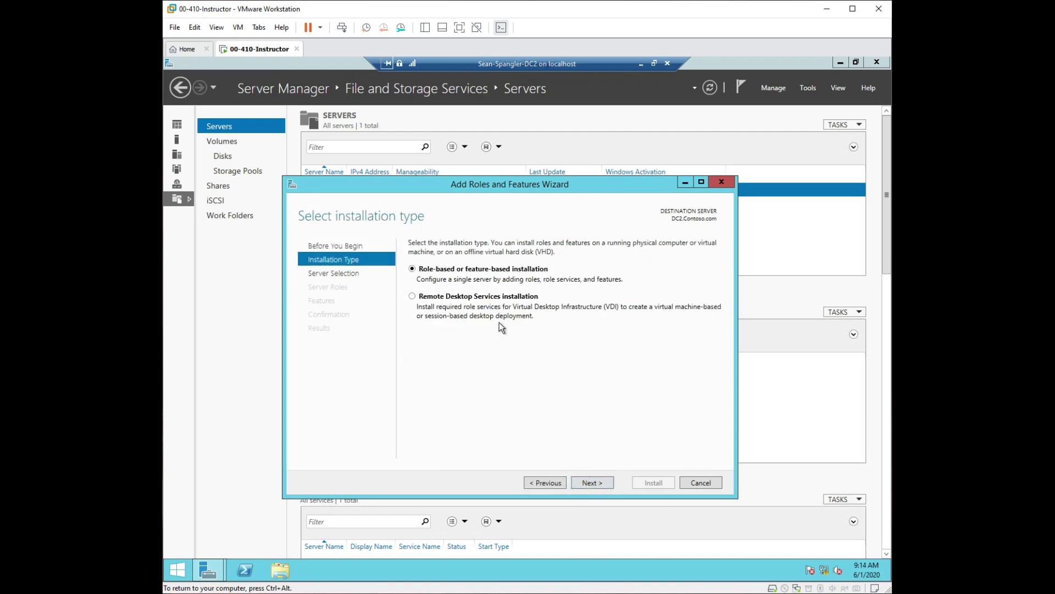
click(606, 481)
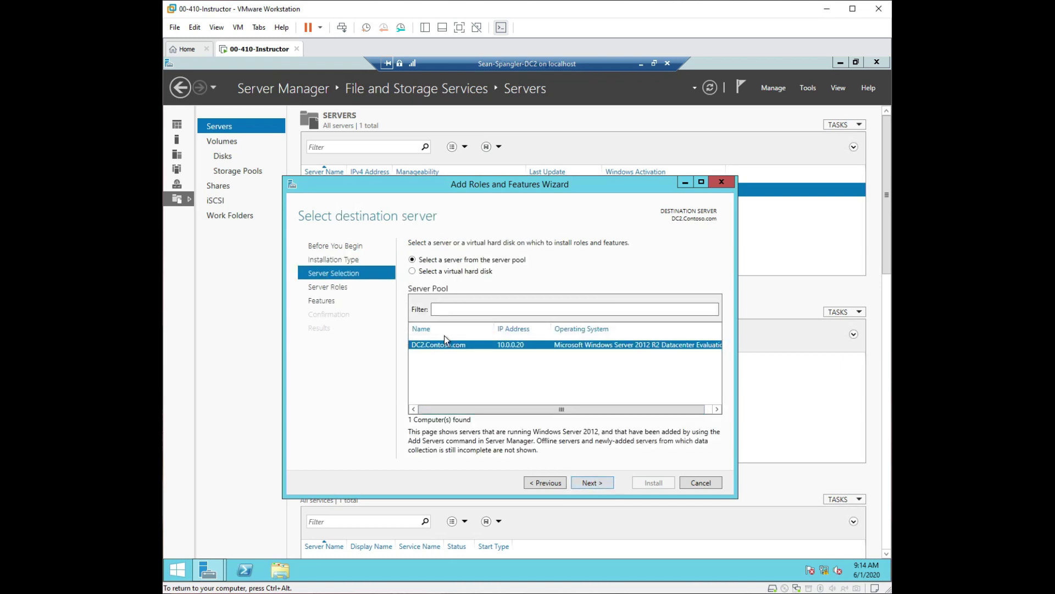
click(591, 482)
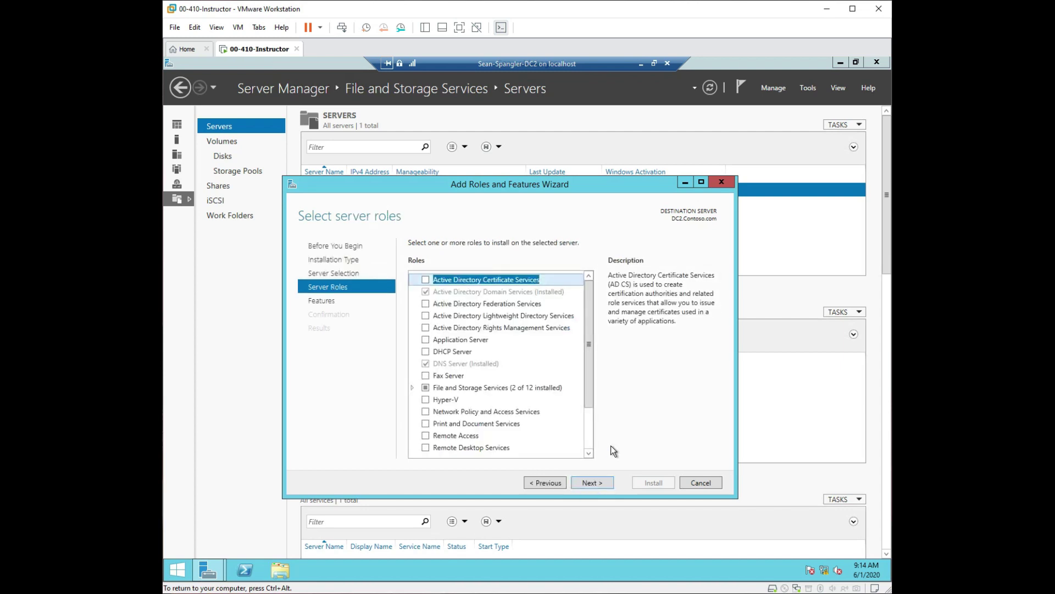
Select DHCP Server with its management tools and allow automatic restart on the confirmation page.
click(426, 351)
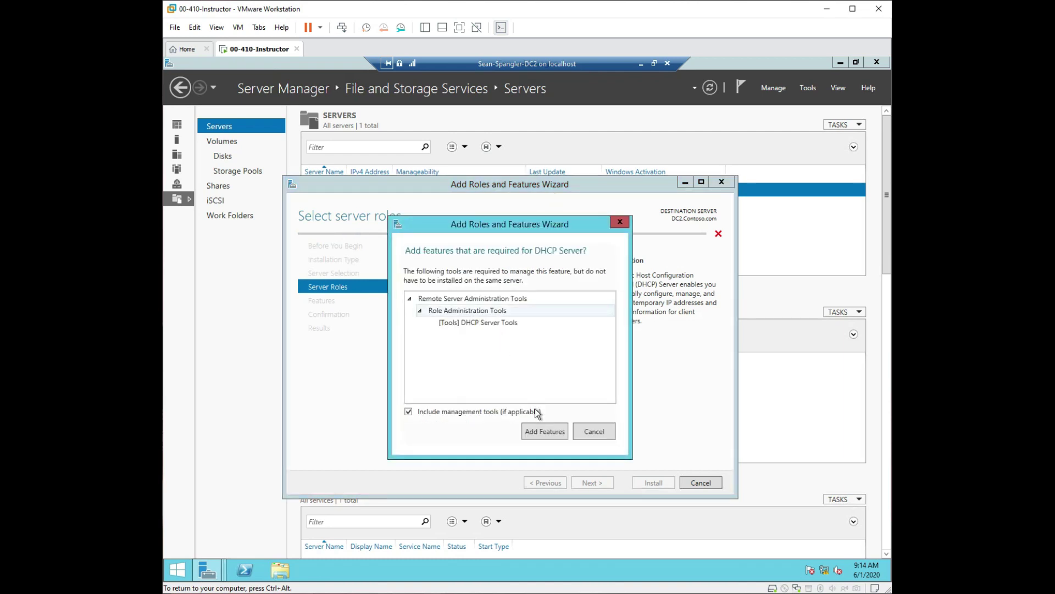
click(421, 311)
click(409, 299)
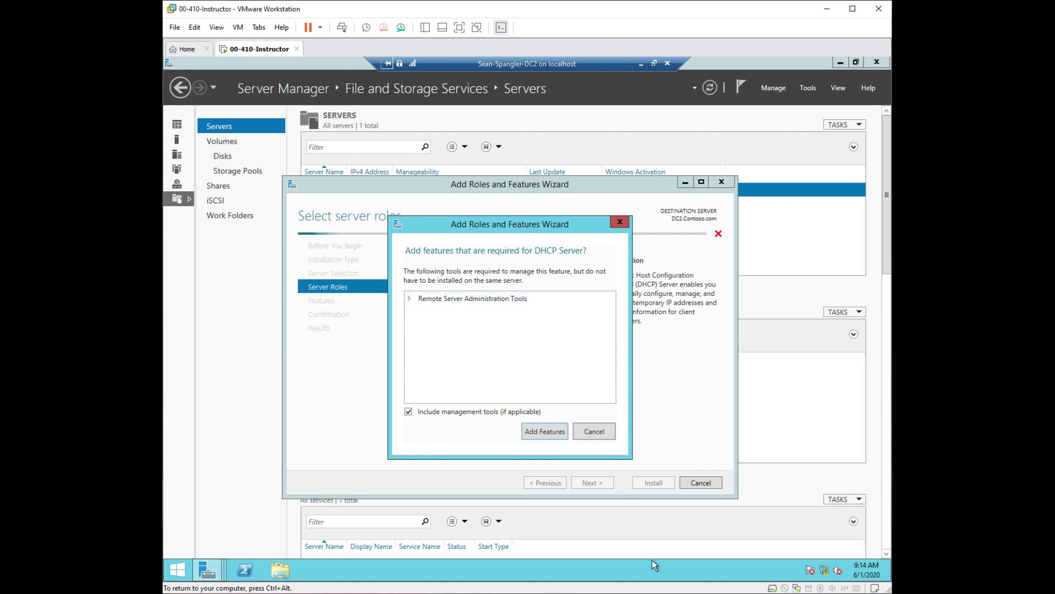
click(523, 431)
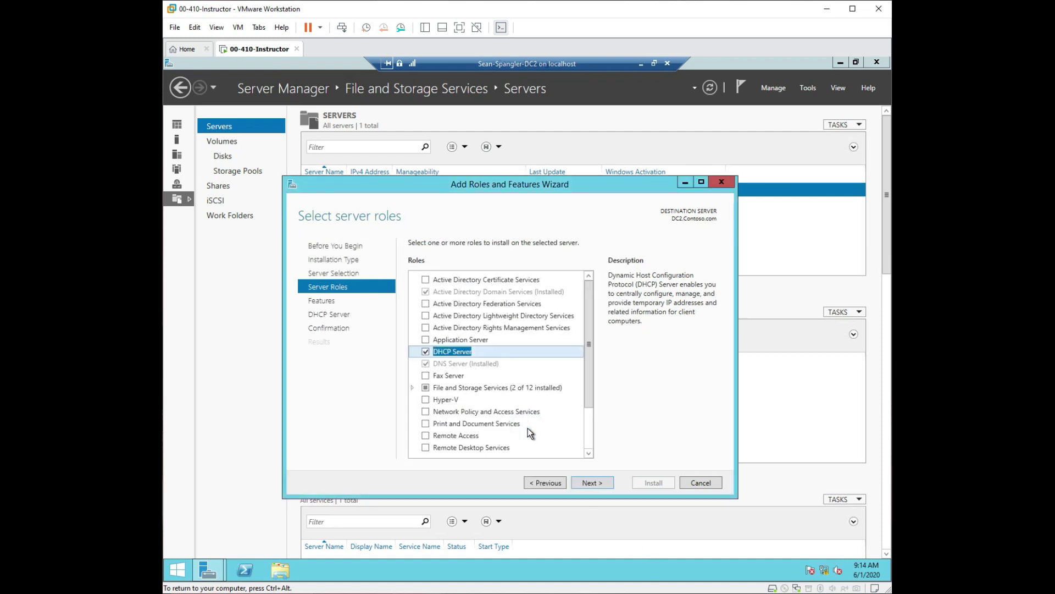
click(590, 483)
click(598, 484)
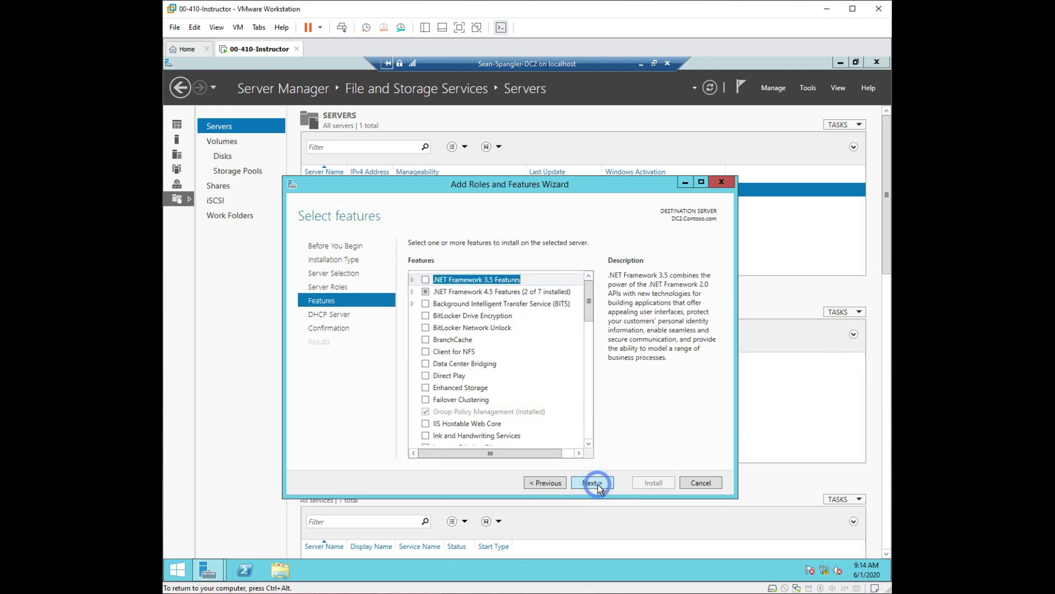
click(598, 484)
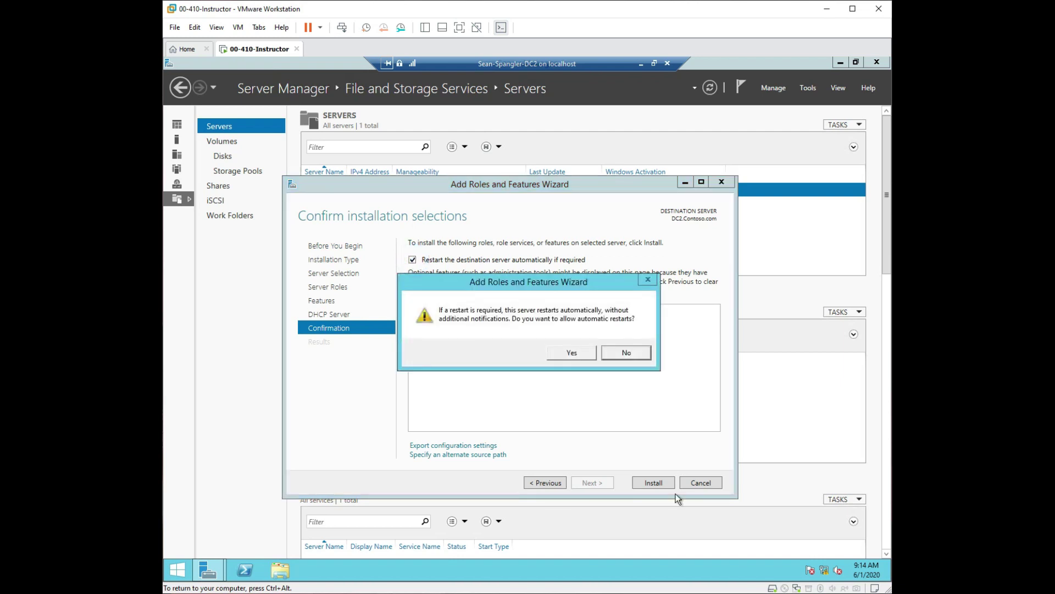
click(568, 351)
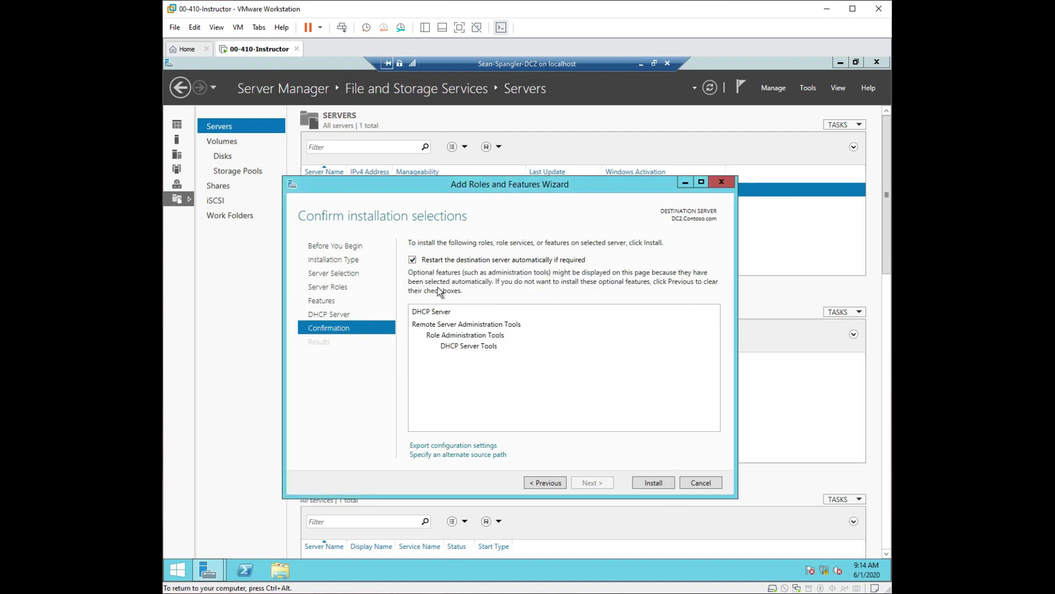
Install the DHCP Server role on DC2 and close the wizard when finished.
click(653, 482)
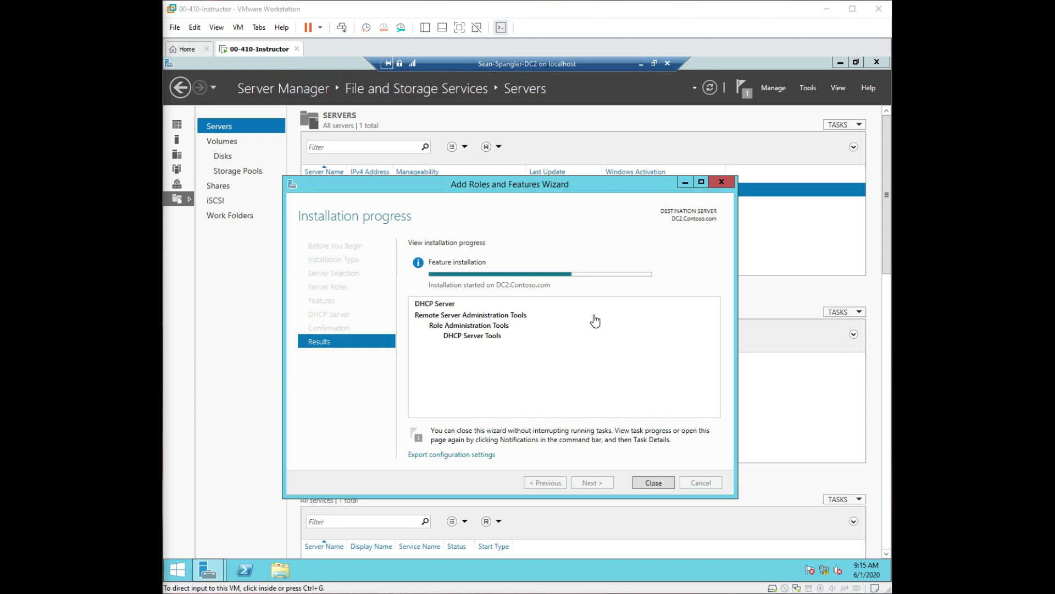
click(663, 484)
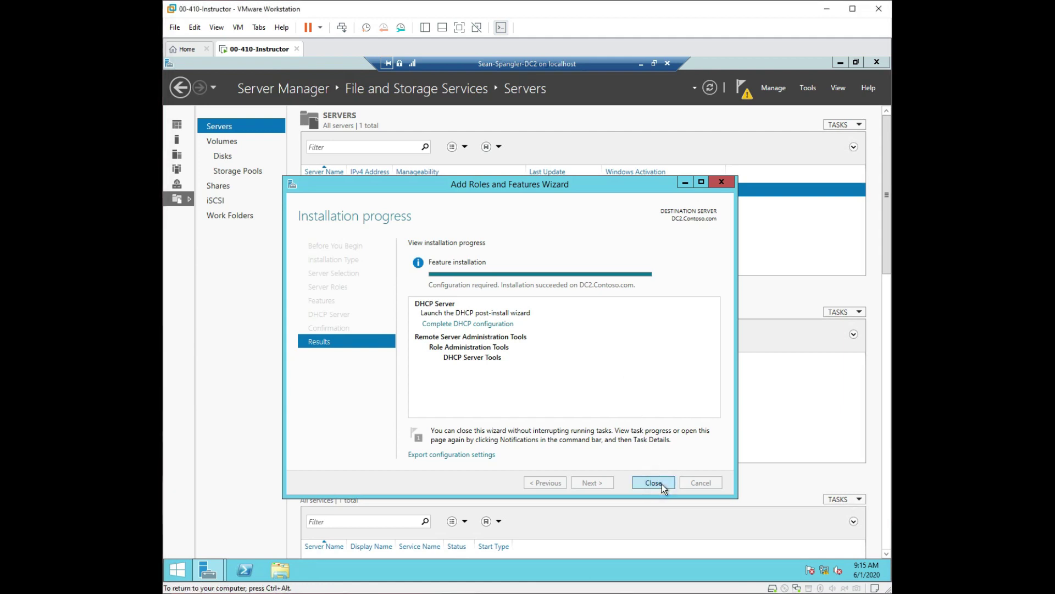
click(662, 484)
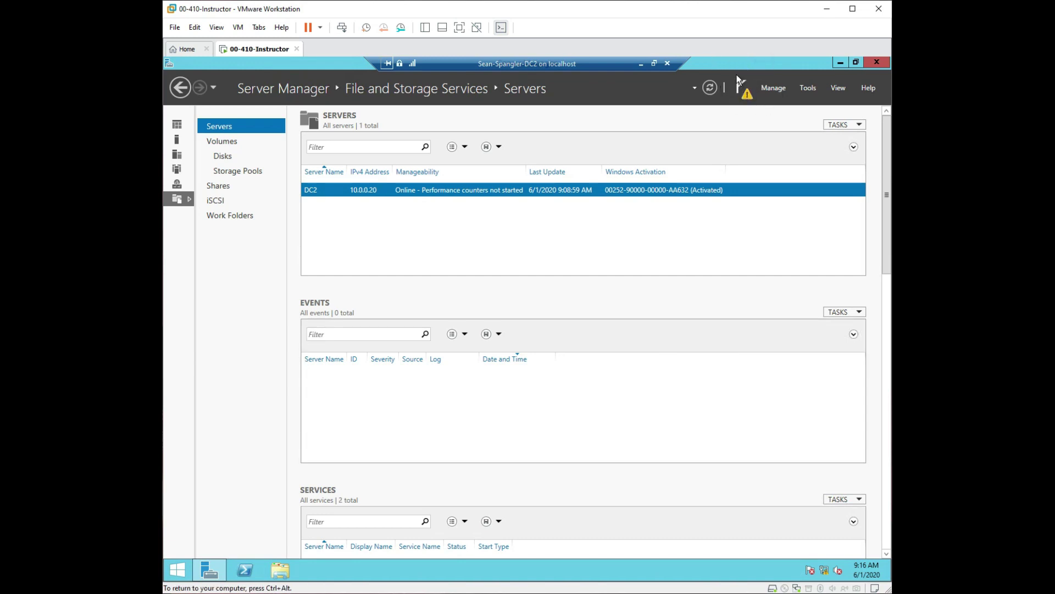
Run the DHCP post-install wizard on DC2, committing with current credentials to create security groups and authorize the server.
click(749, 96)
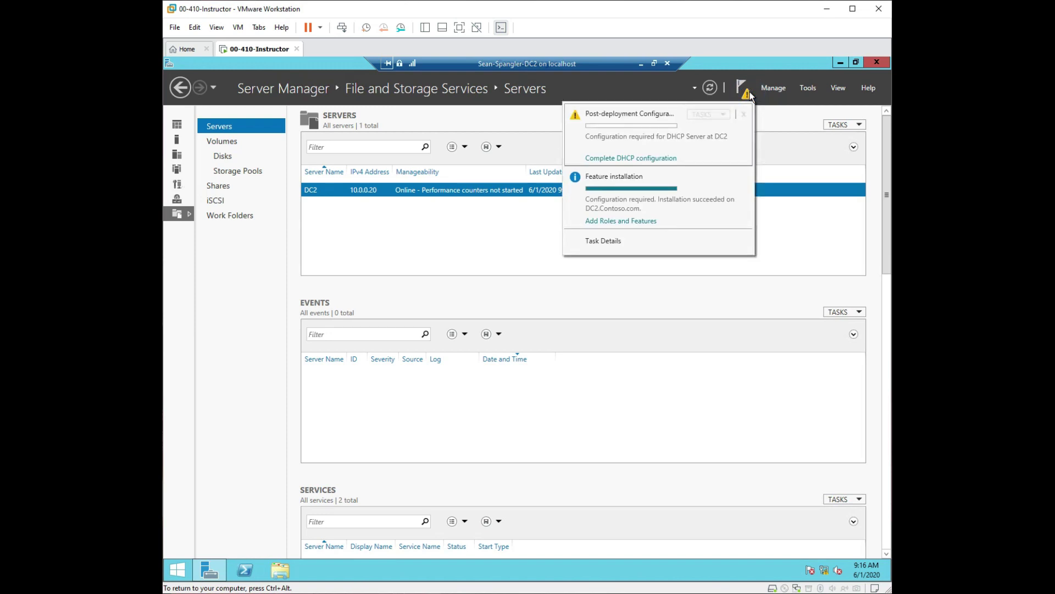
click(645, 157)
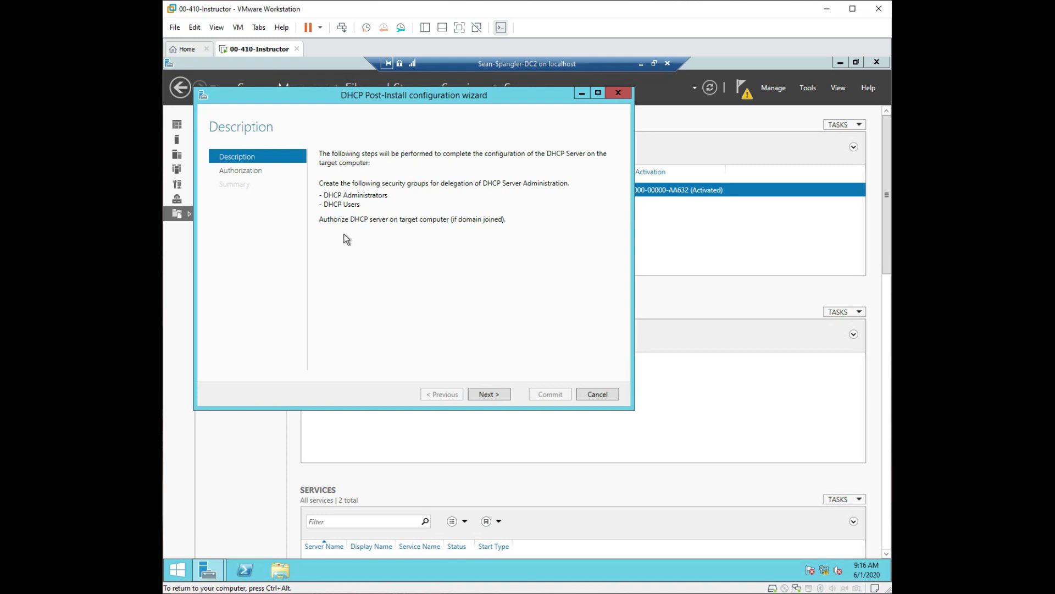
click(503, 392)
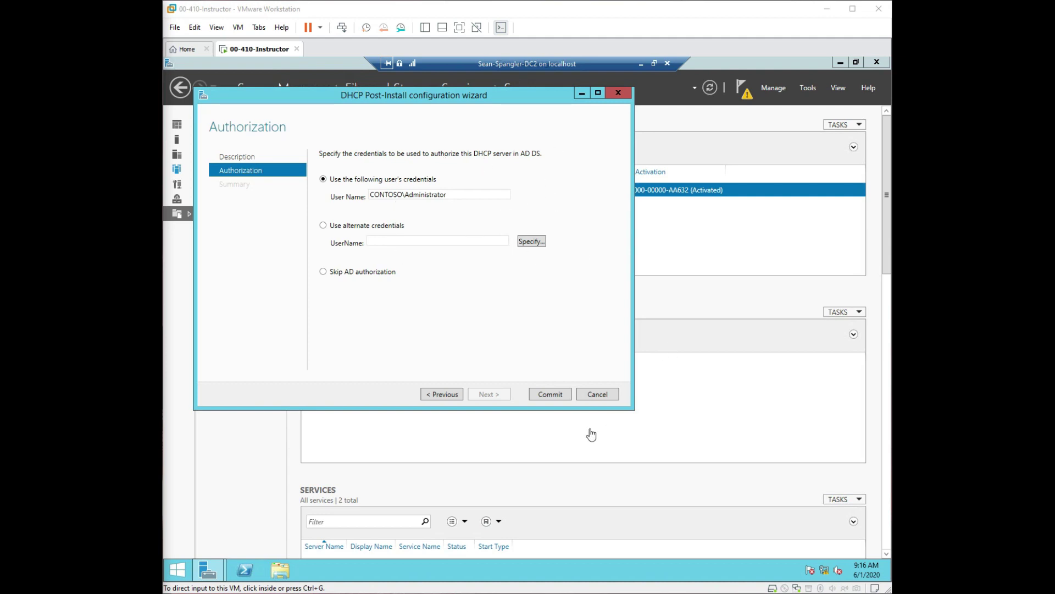
click(557, 398)
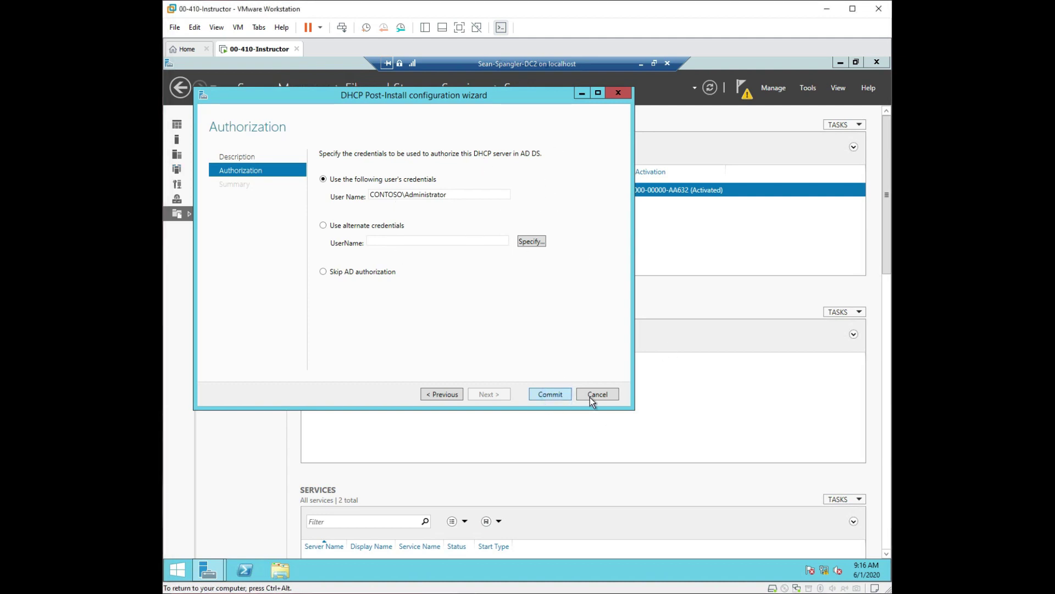
click(561, 393)
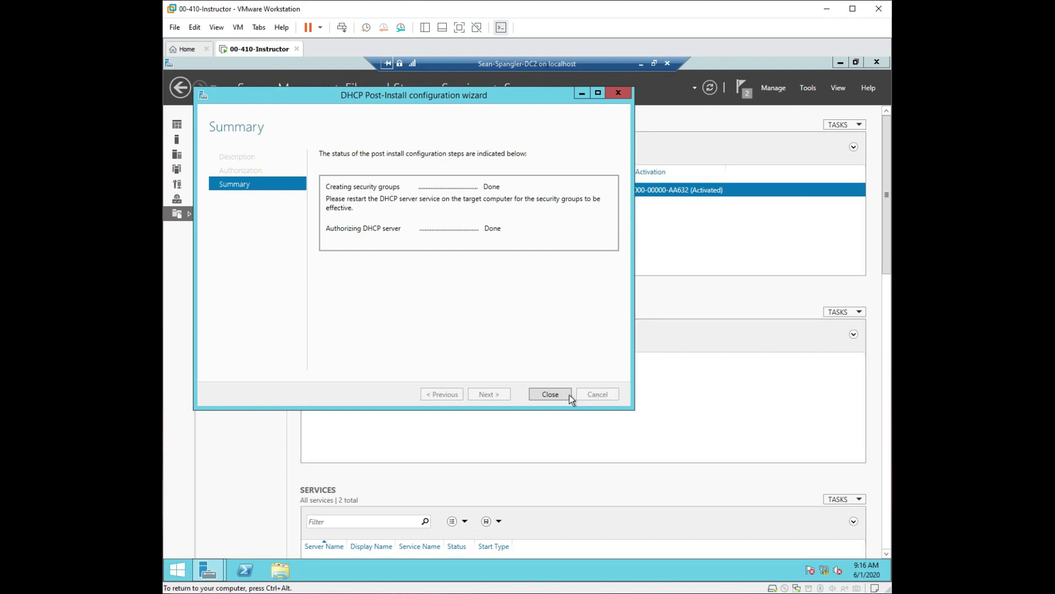
click(551, 394)
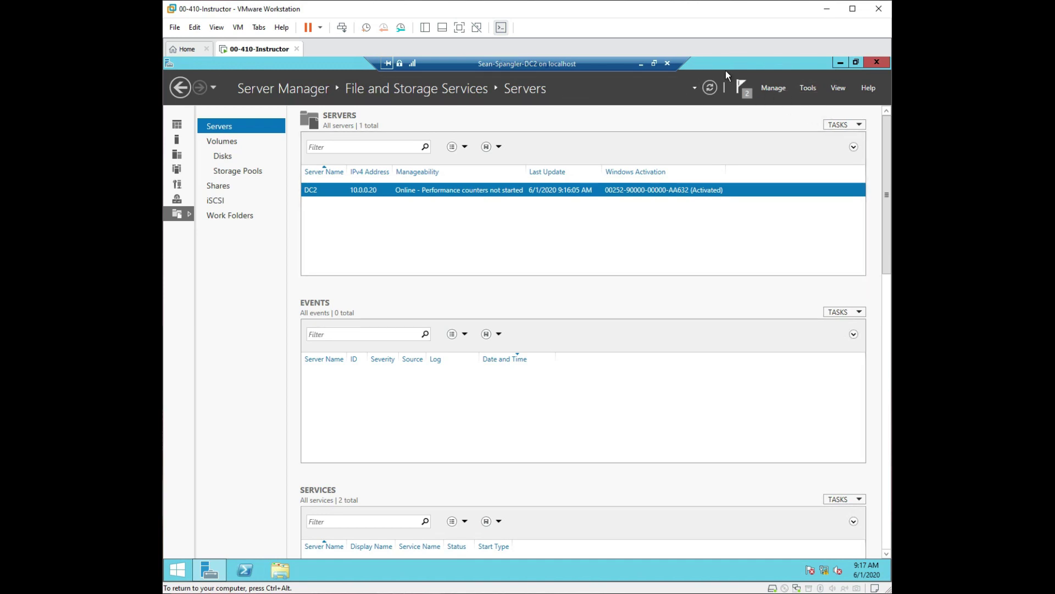
Launch the DHCP console from Tools and expand dc2.contoso.com to show its IPv4 and IPv6 nodes.
click(809, 89)
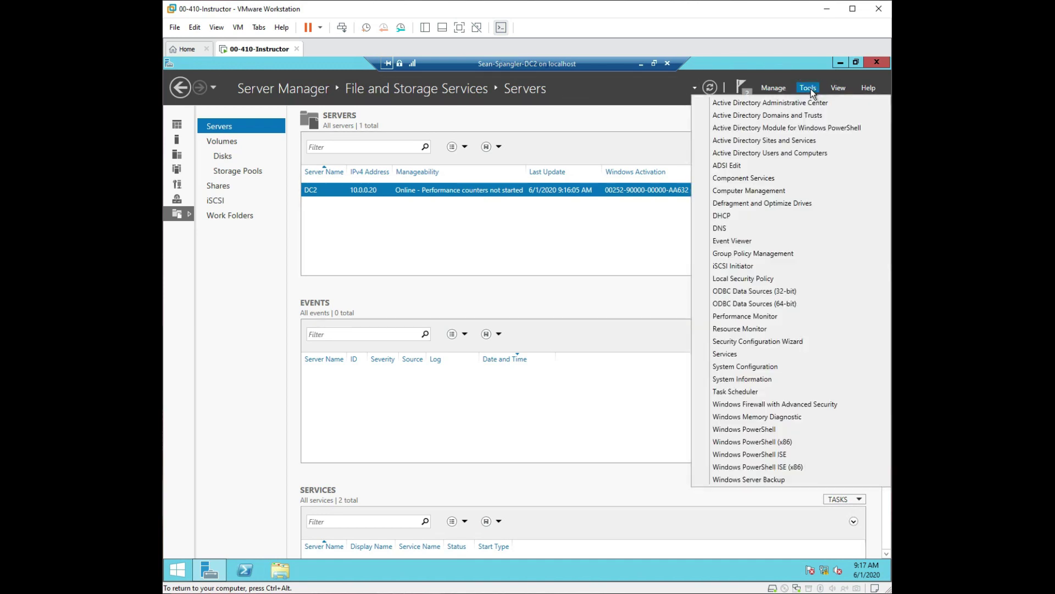
click(727, 218)
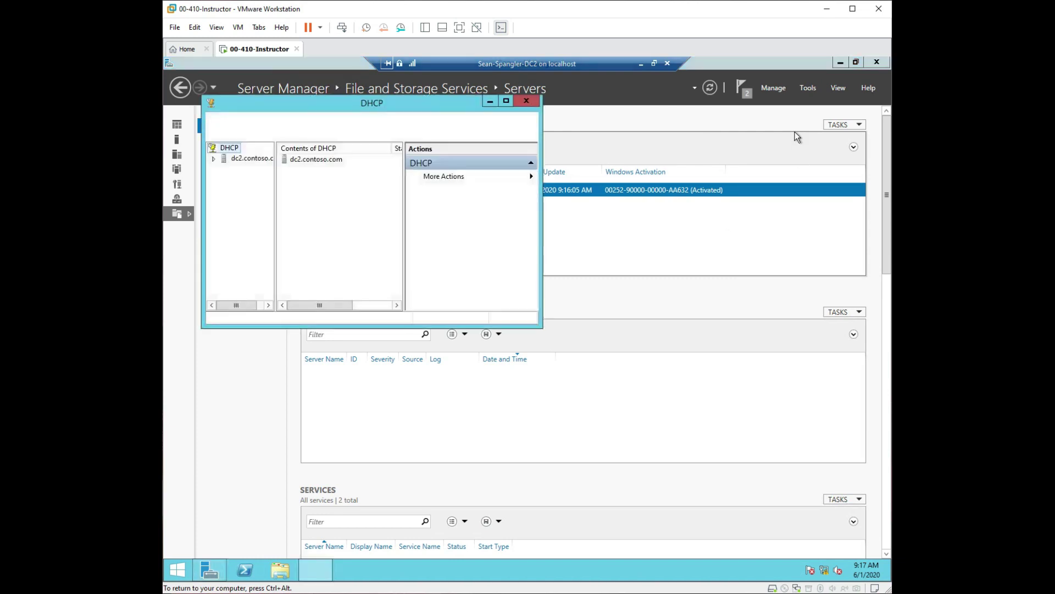
click(215, 160)
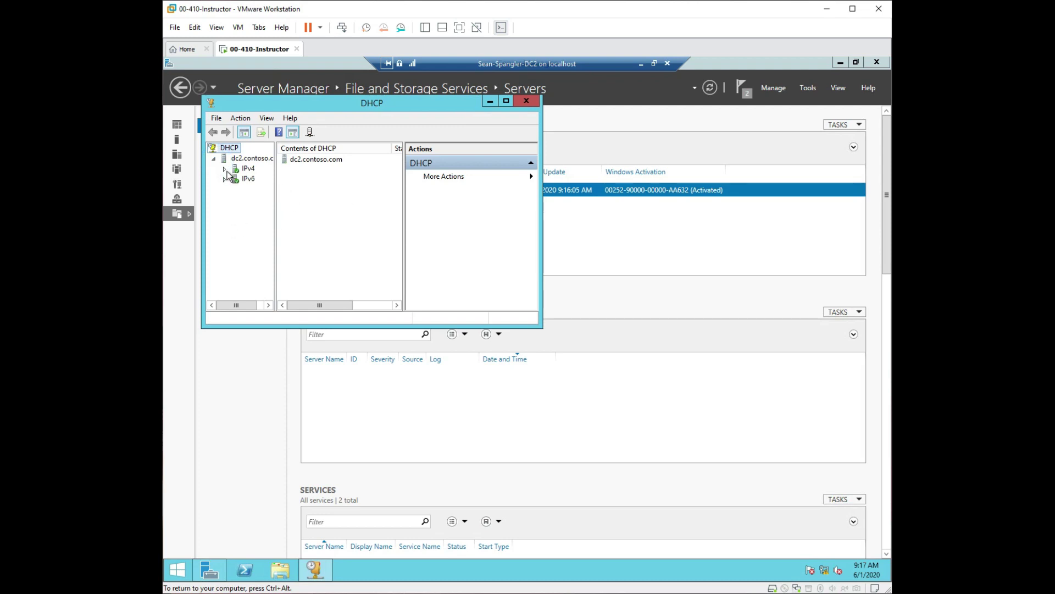
click(214, 159)
click(215, 159)
click(214, 159)
right_click(227, 161)
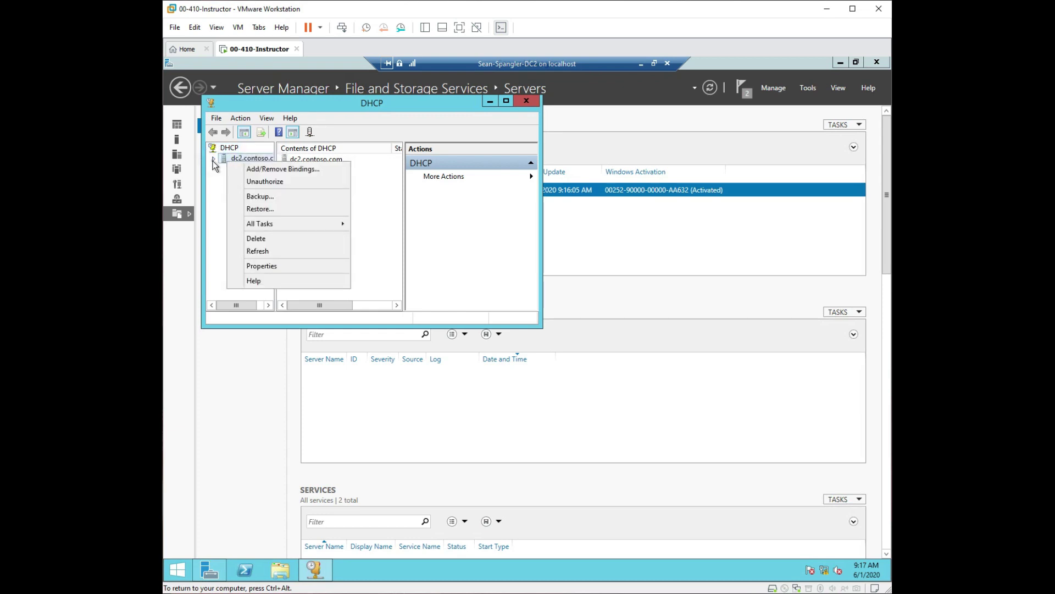
click(214, 159)
Close the DHCP console and relaunch it from Tools.
click(528, 101)
click(809, 88)
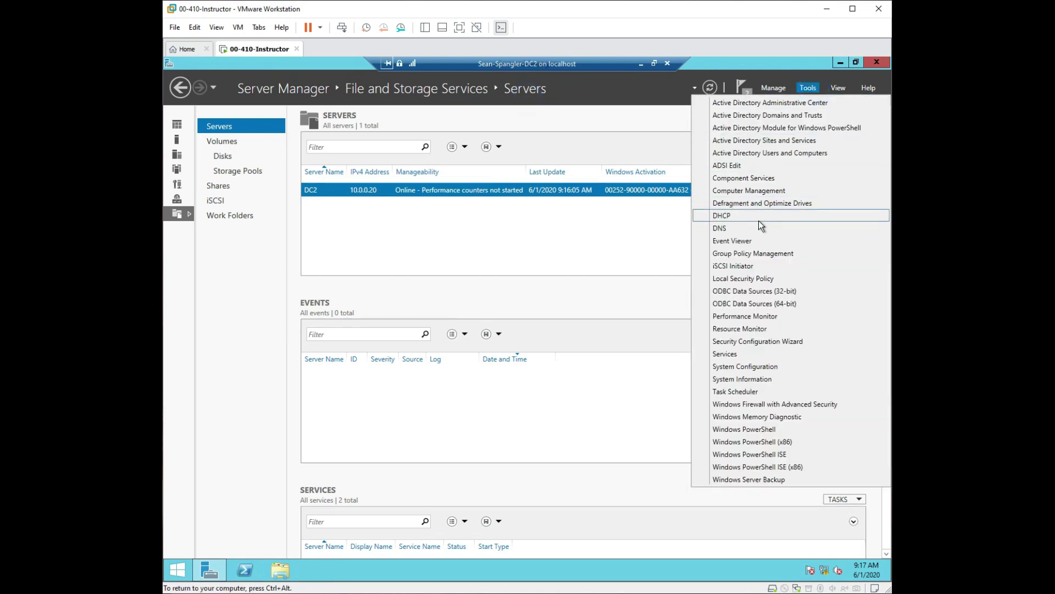
click(759, 217)
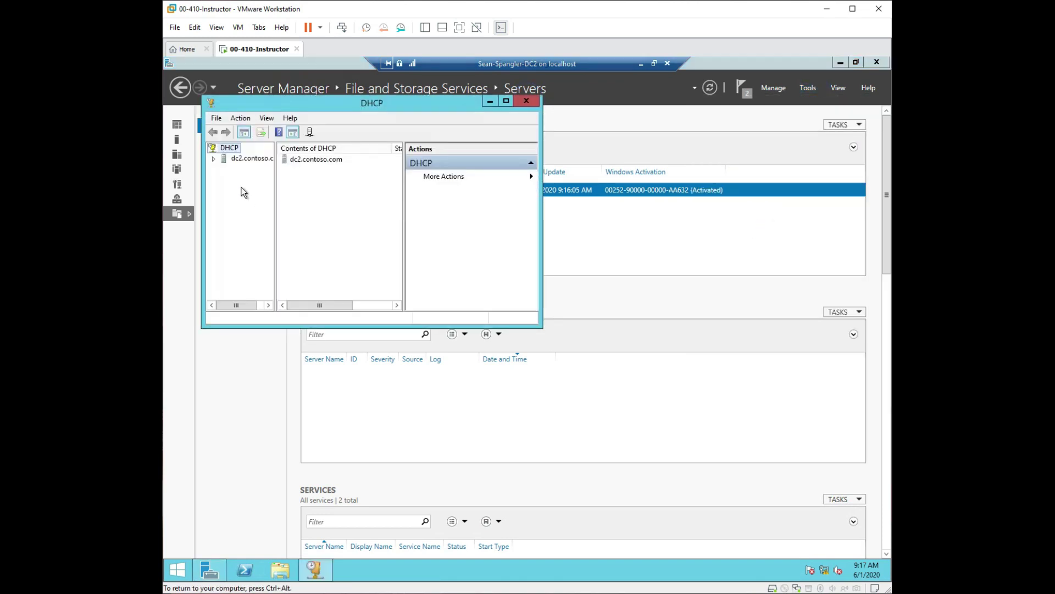
Expand the dc2.contoso.com server node to reveal IPv4 and IPv6.
right_click(248, 158)
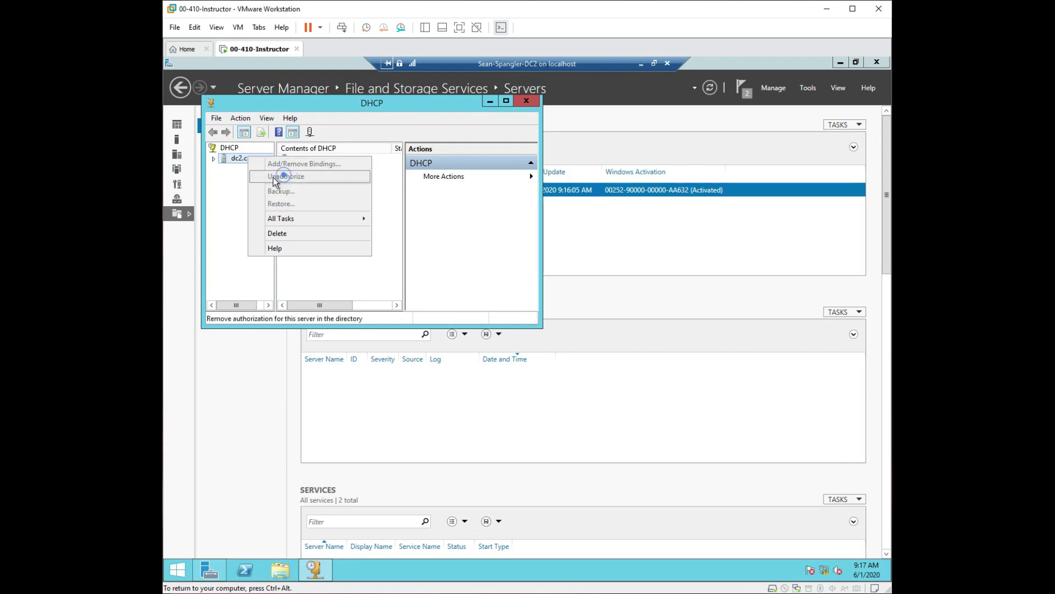
click(215, 160)
right_click(226, 159)
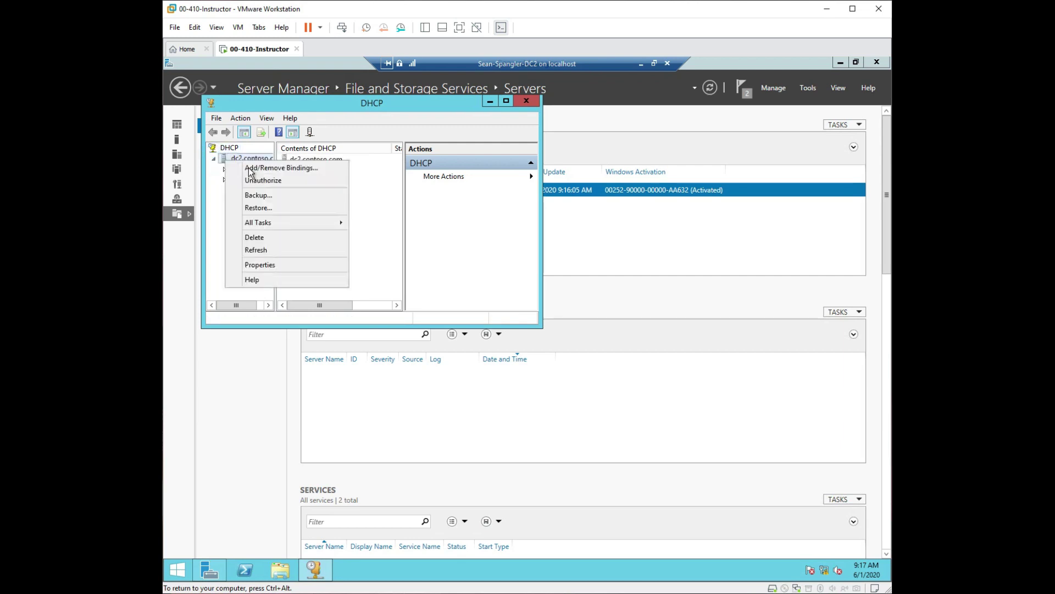
double_click(230, 159)
right_click(230, 160)
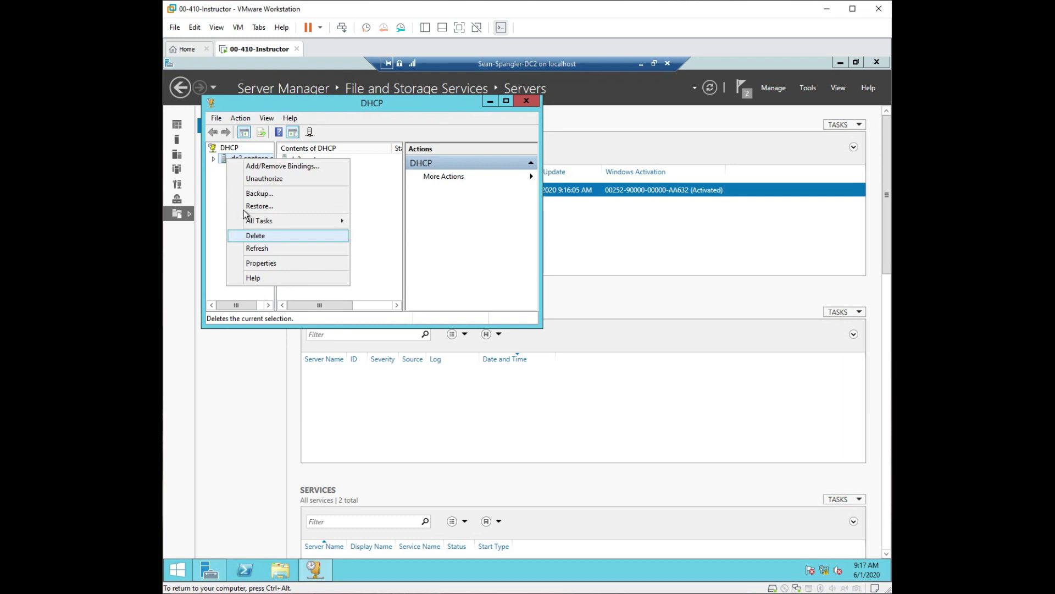
click(214, 159)
Expand IPv4 to show Server Options, Policies and Filters, and bring up its New Scope action.
right_click(246, 174)
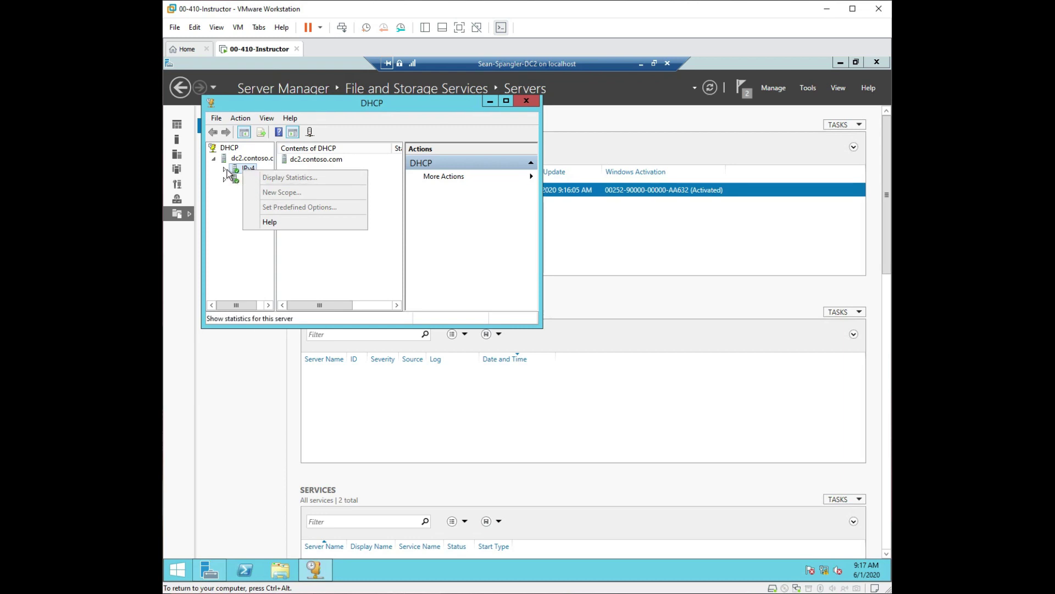
click(225, 168)
right_click(245, 169)
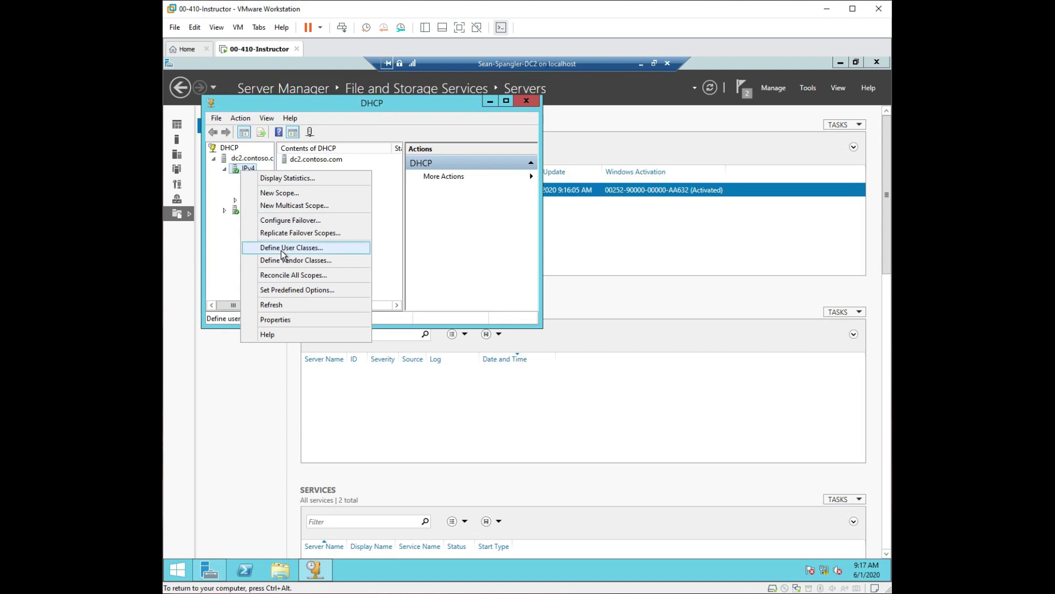
click(221, 275)
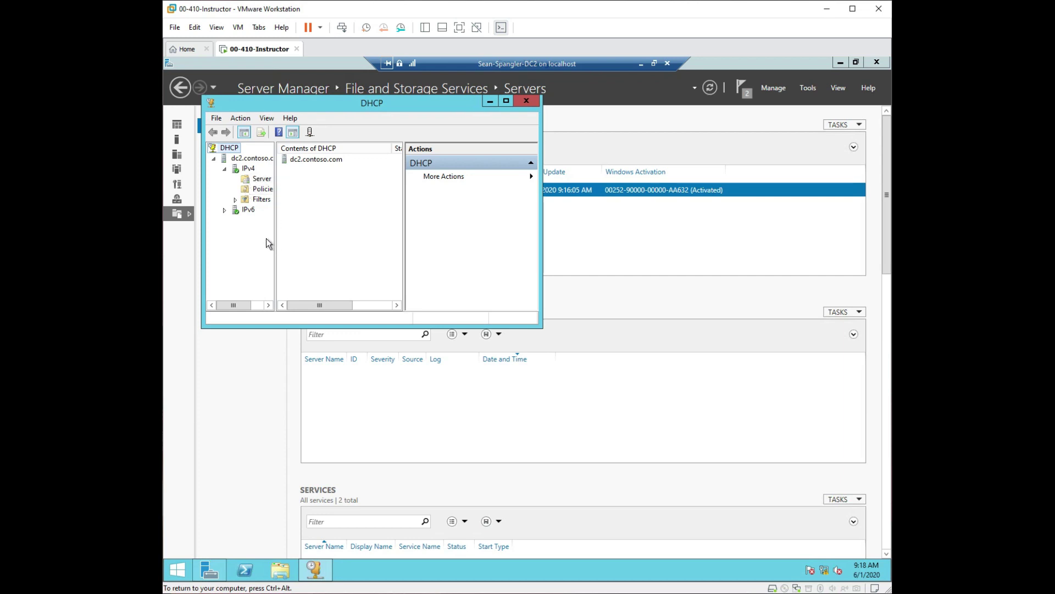
right_click(238, 172)
Start a new IPv4 scope named 'Workstation' and advance to the IP Address Range page.
click(273, 193)
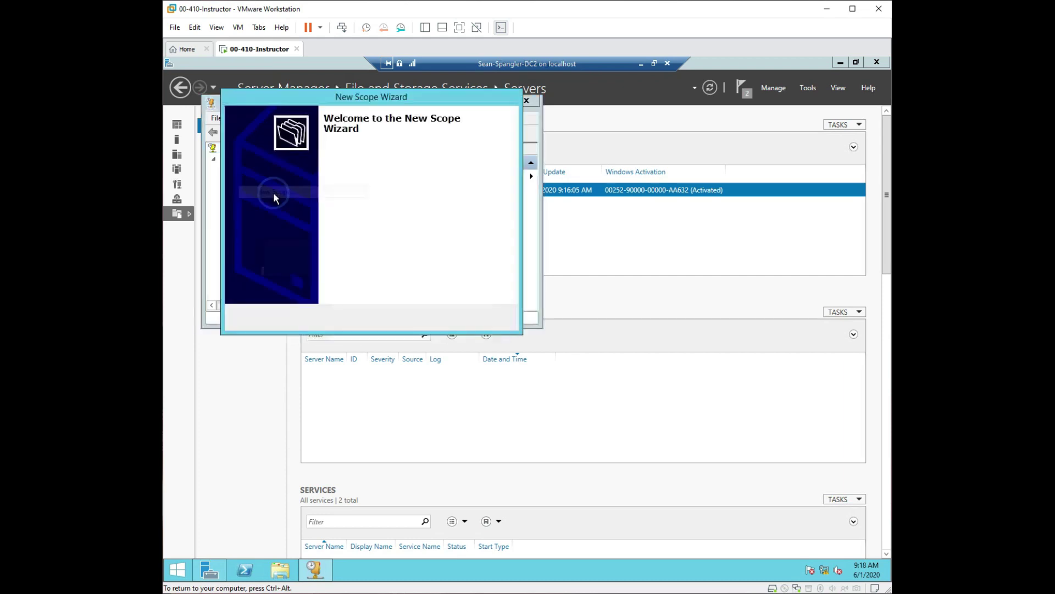
click(440, 319)
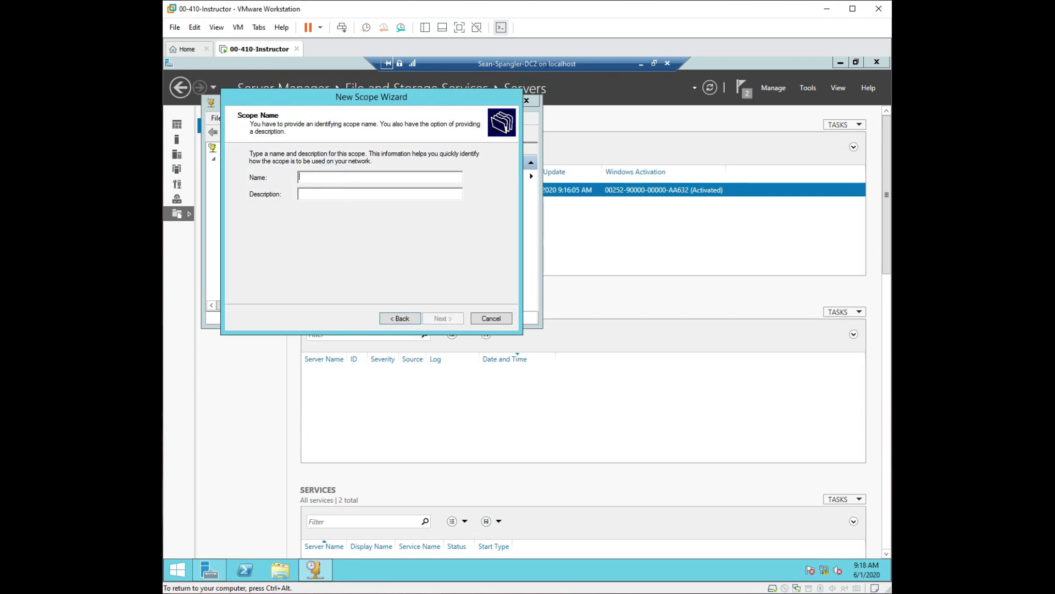
text(Workstation)
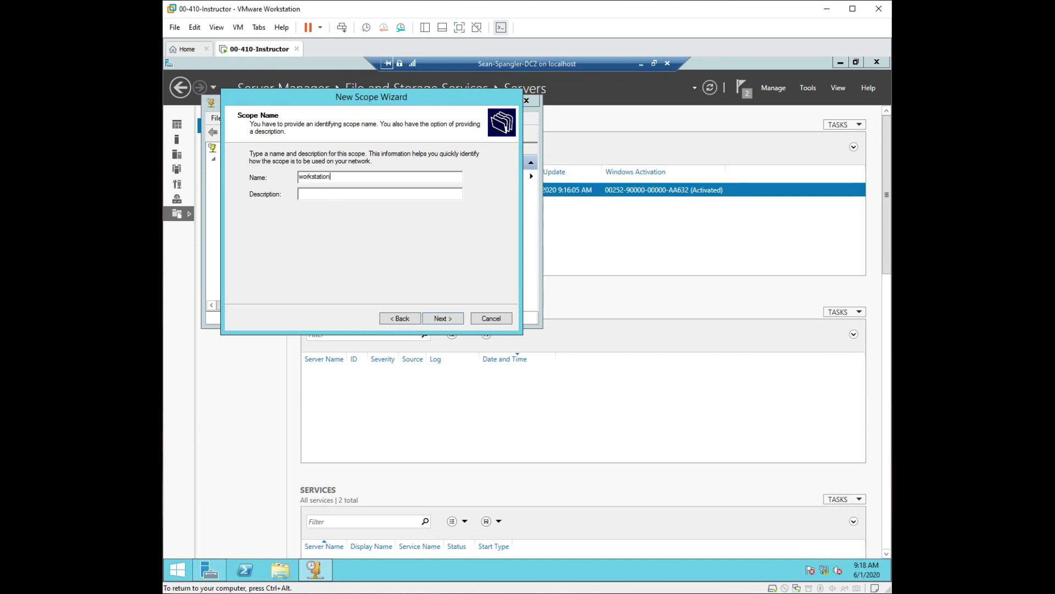
click(303, 176)
key(BackSpace)
text(W)
click(446, 319)
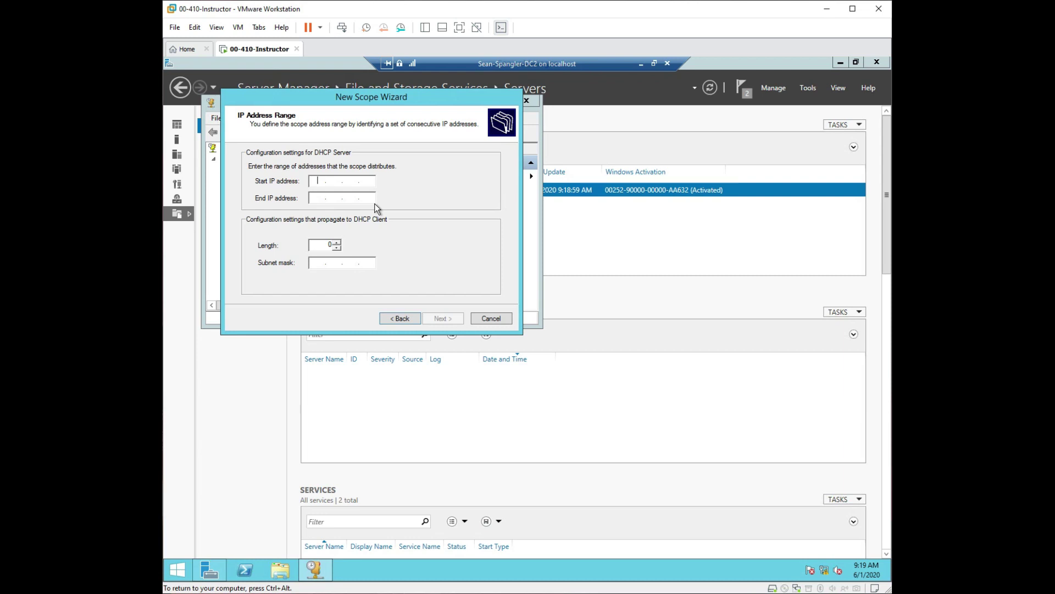
Enter the scope range 10.10.10.1 through 10.10.10.255 and go to the subnet mask field.
text(10.10.10.1)
key(Tab)
text(10 . 10 . 10 . 255)
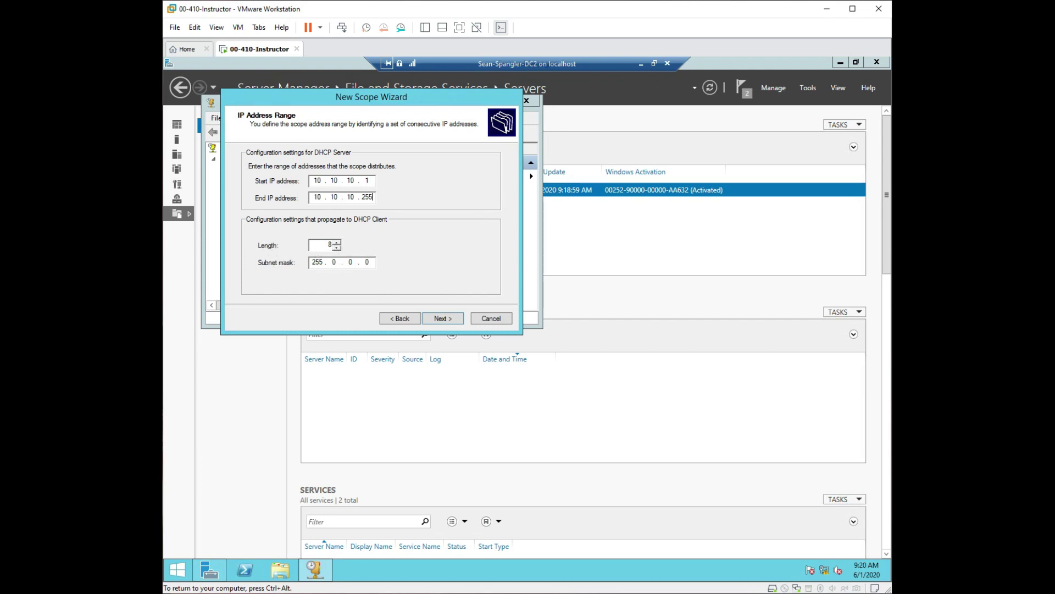
click(334, 262)
double_click(330, 245)
click(338, 243)
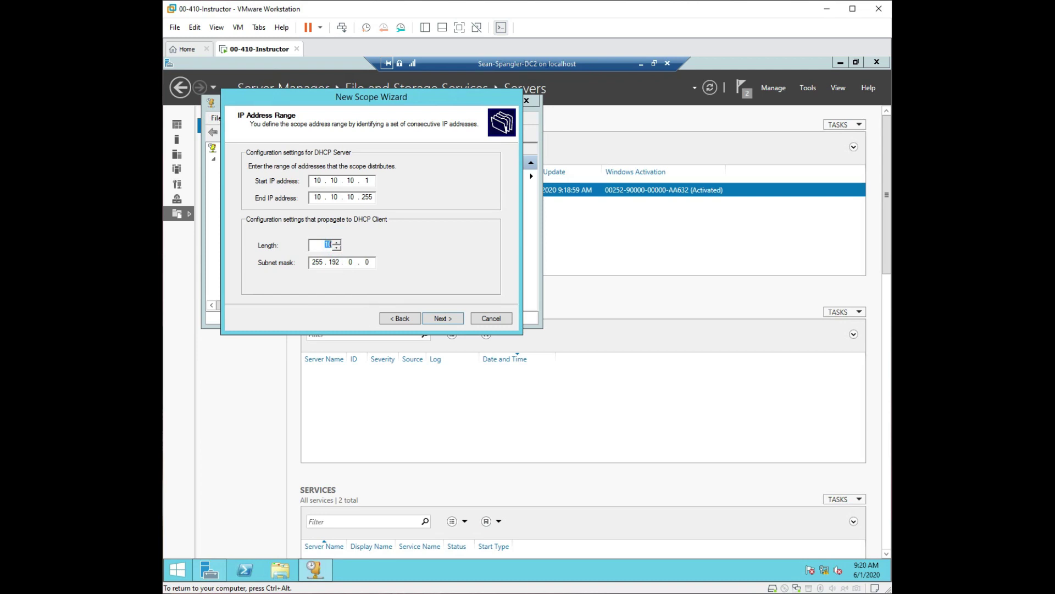
click(338, 242)
click(337, 243)
click(337, 242)
click(337, 243)
click(337, 242)
click(350, 262)
click(337, 242)
click(337, 242)
click(337, 242)
click(337, 242)
click(338, 243)
click(337, 242)
click(338, 243)
click(338, 242)
click(338, 242)
click(337, 242)
click(337, 243)
click(337, 242)
click(337, 242)
click(338, 243)
click(338, 242)
click(452, 320)
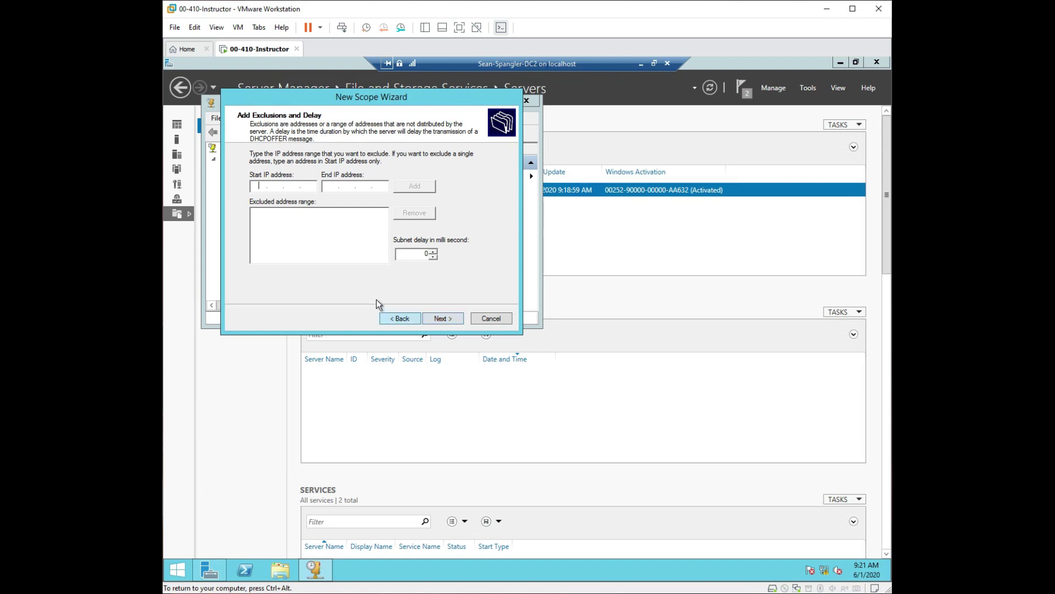
Skip exclusions and advance to the Lease Duration page.
click(450, 320)
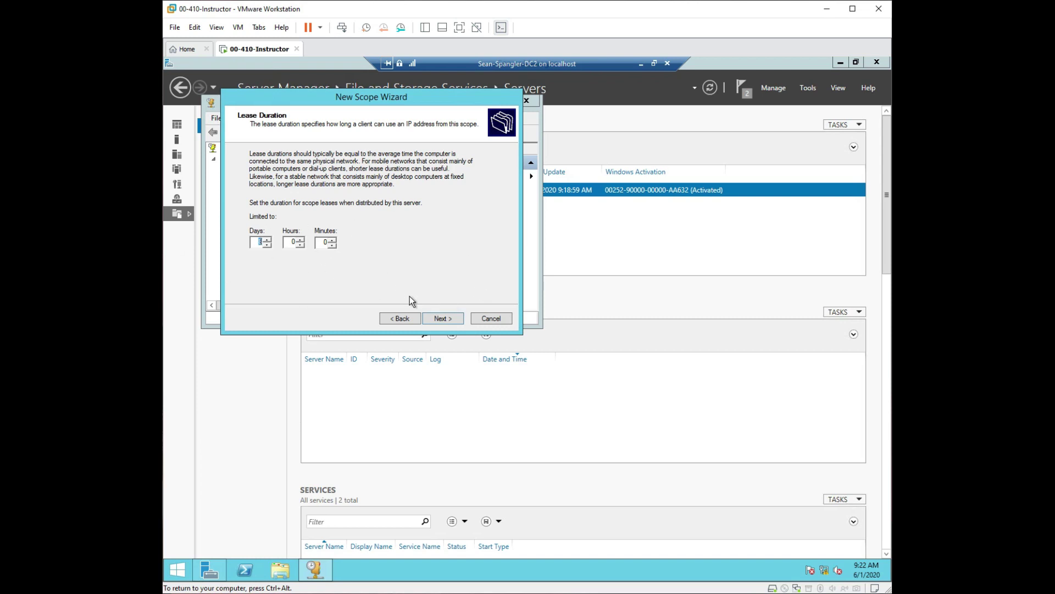
Keep the default lease duration and choose to configure DHCP options now.
click(437, 320)
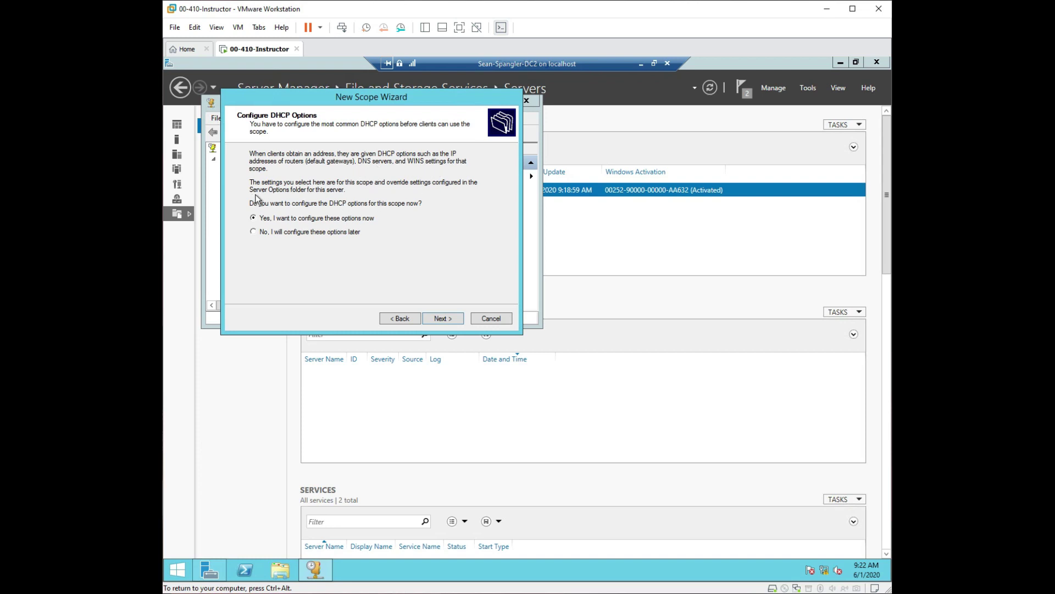
click(443, 318)
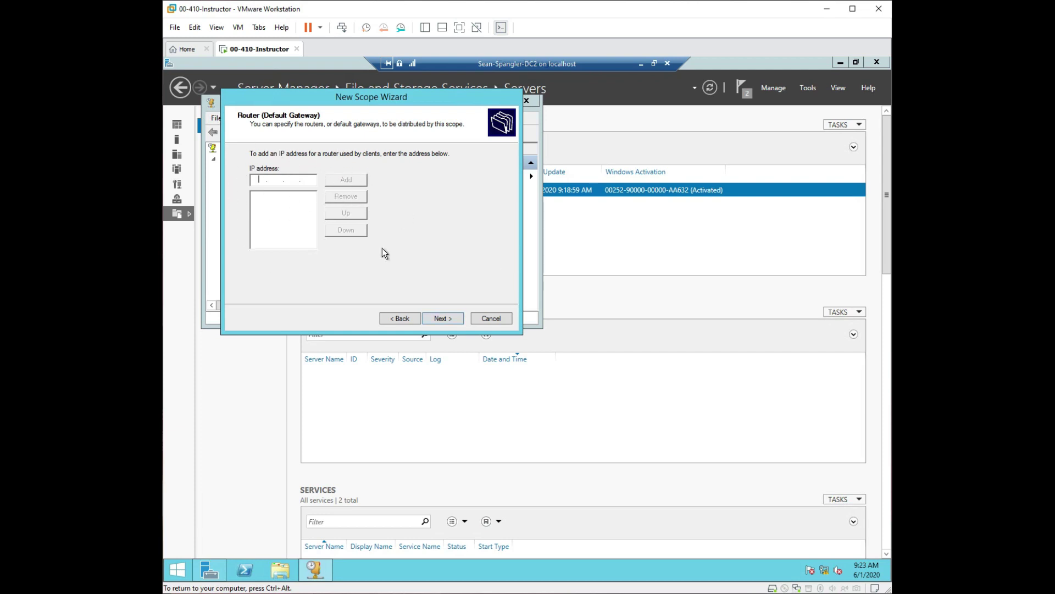
Leave the gateway blank, remove the duplicate 10.0.0.20 DNS server, and accept Contoso.com DNS settings.
click(442, 319)
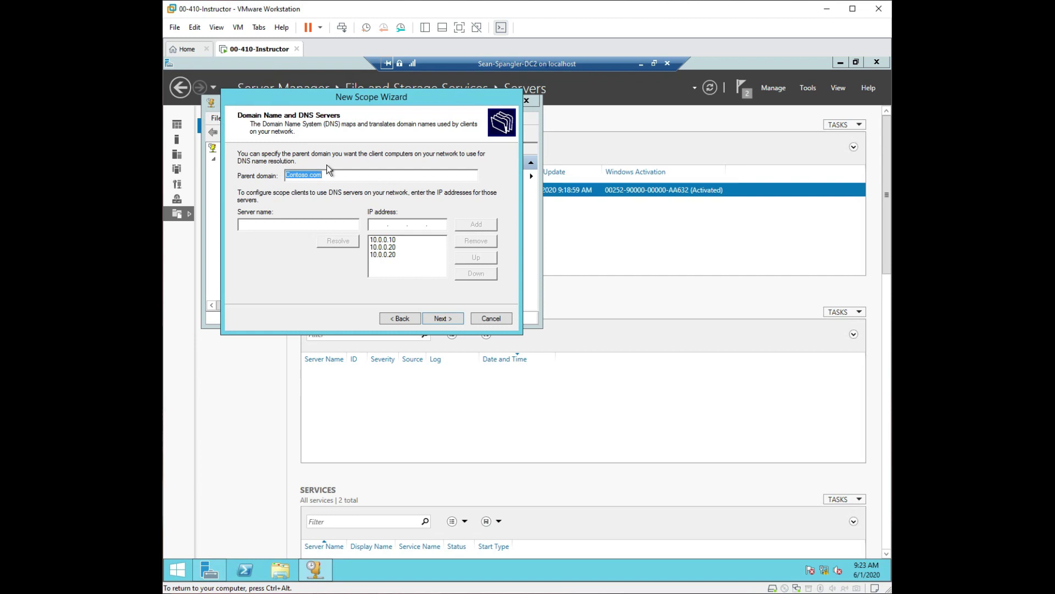
click(391, 255)
click(468, 244)
double_click(322, 174)
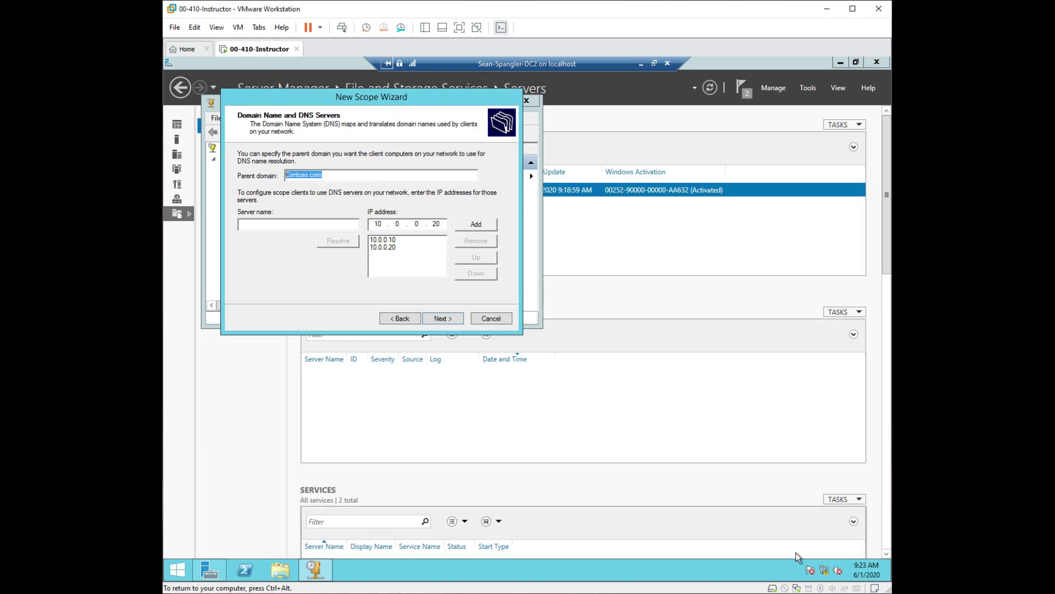
mouse_move(827, 572)
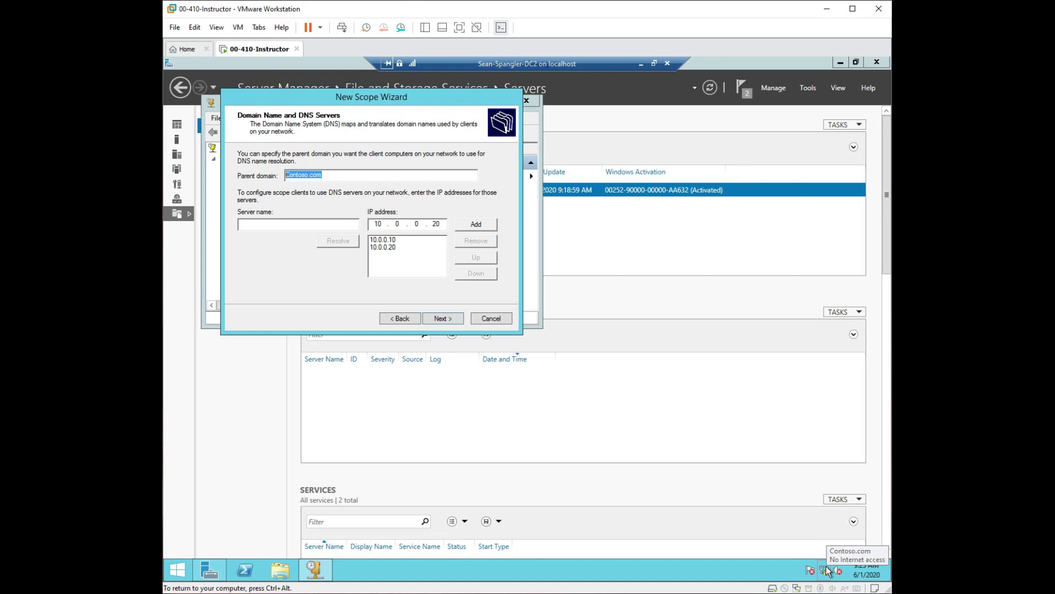
click(442, 319)
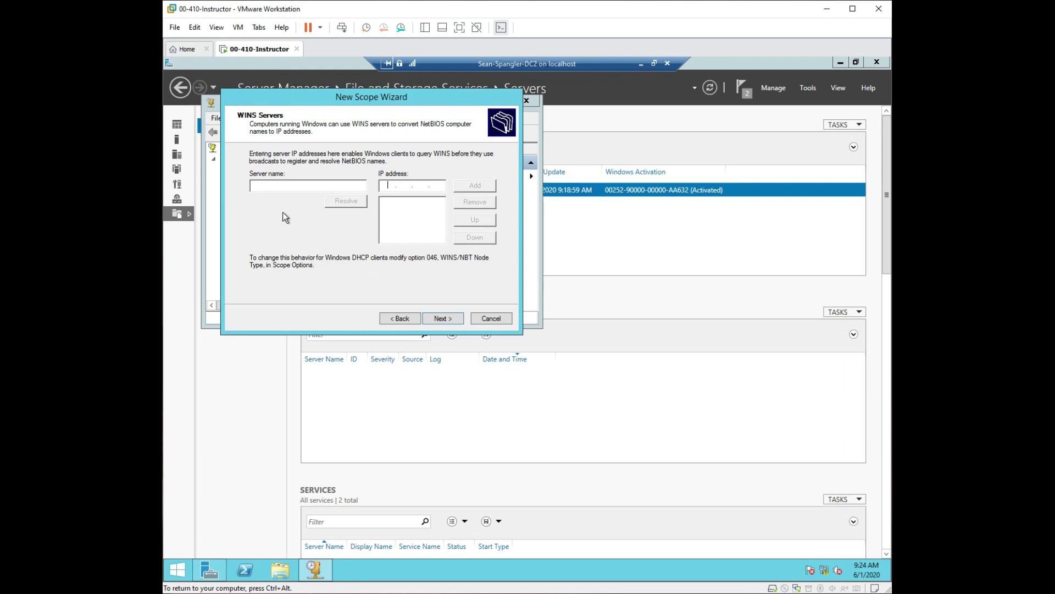
Skip WINS servers, keep the scope set to activate now, and finish the wizard.
click(449, 319)
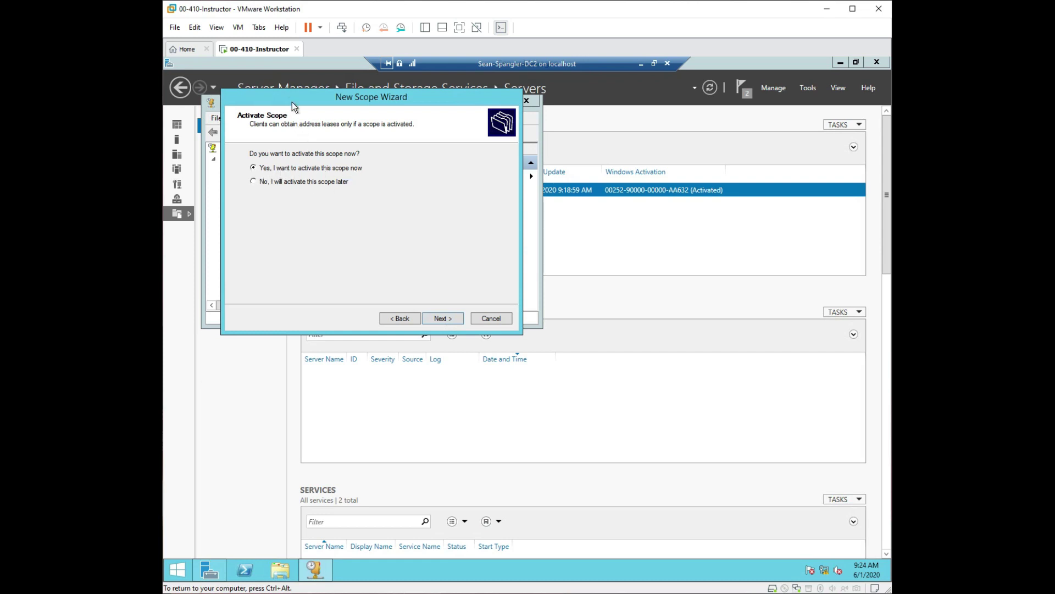
drag(290, 99, 410, 127)
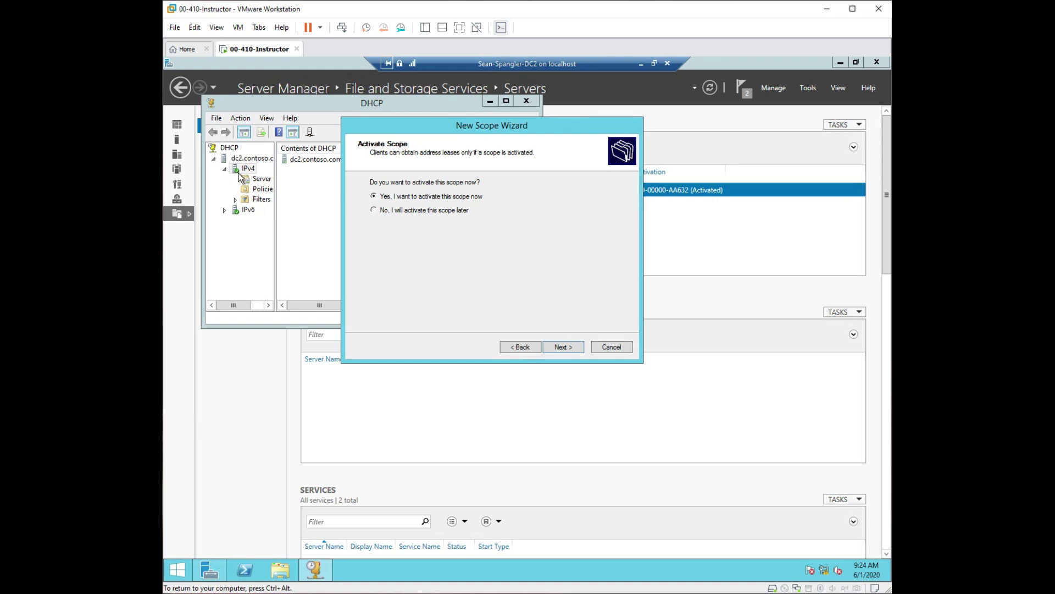
click(563, 346)
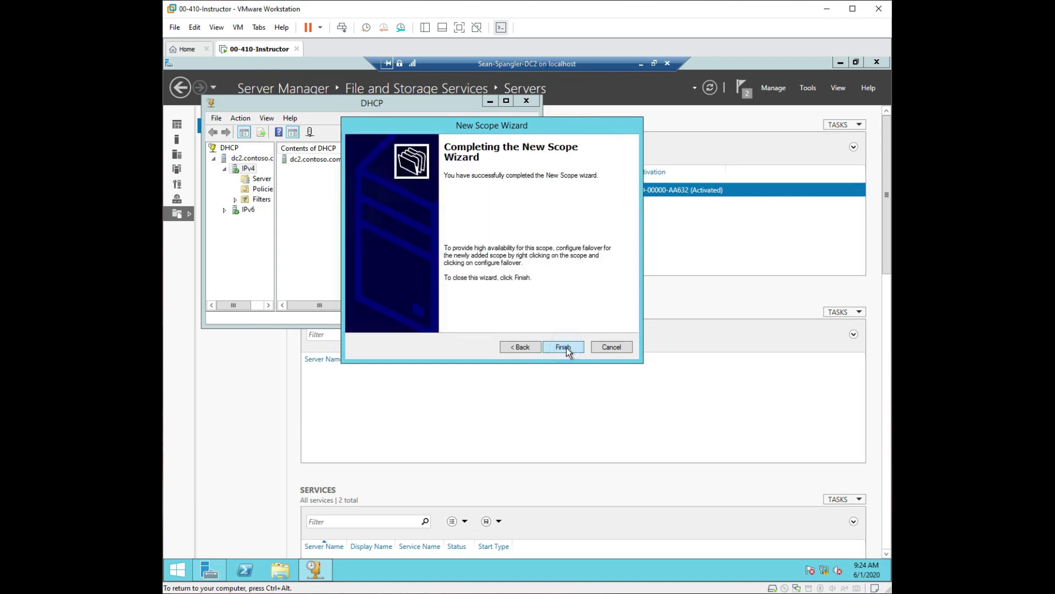
click(563, 347)
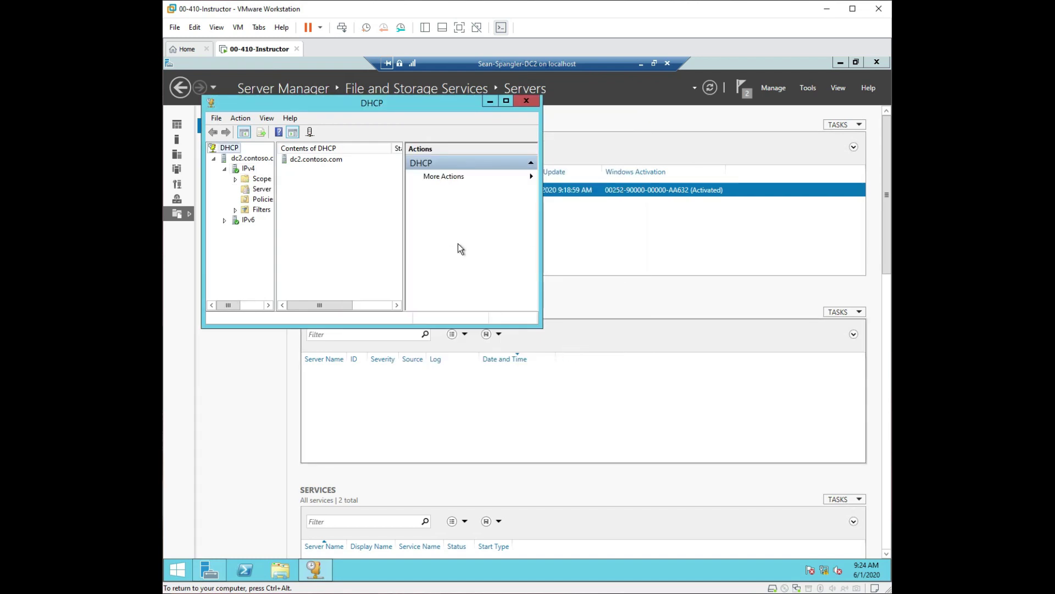
Refresh dc2.contoso.com and expand IPv4 to display the new Workstation scope.
right_click(215, 153)
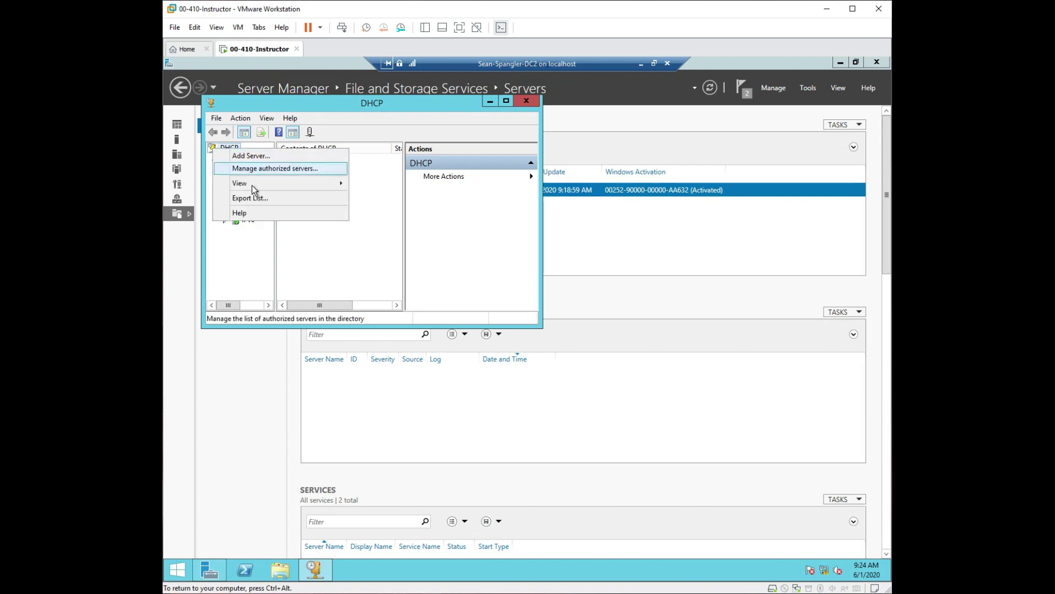
click(242, 265)
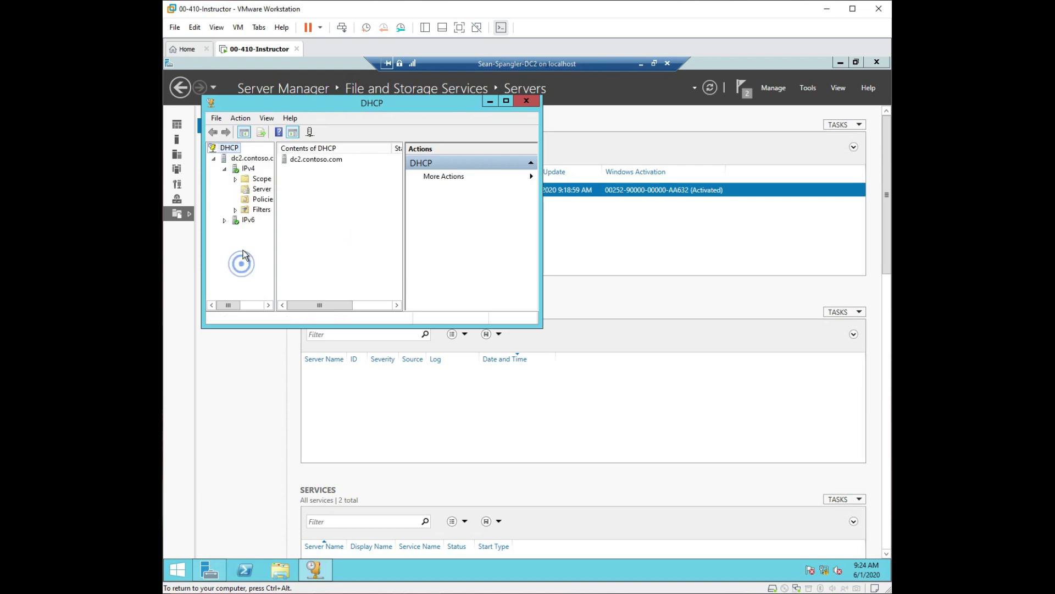
right_click(232, 149)
key(Escape)
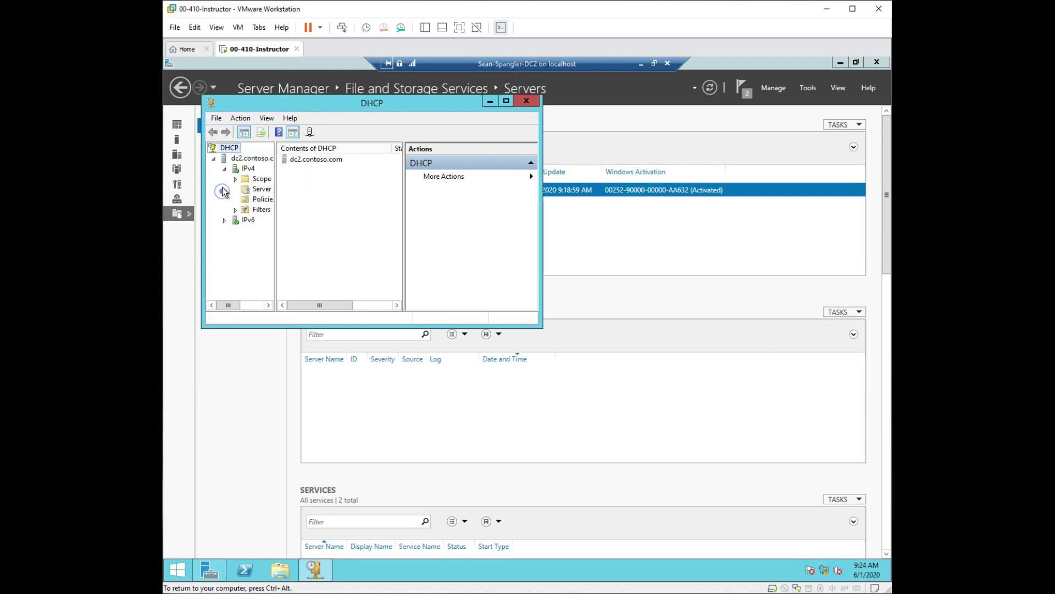
right_click(230, 158)
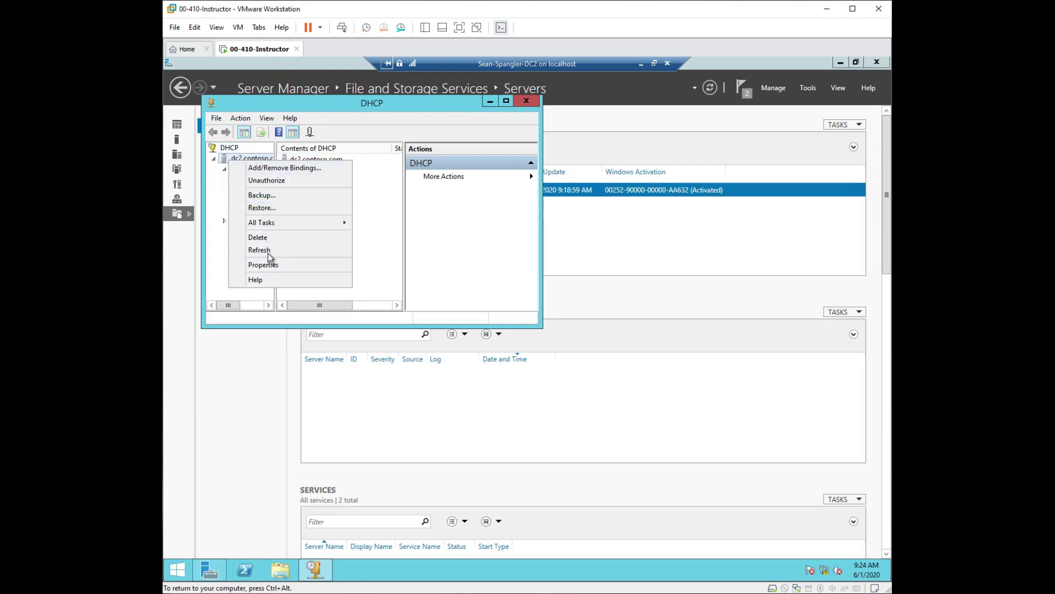
click(262, 250)
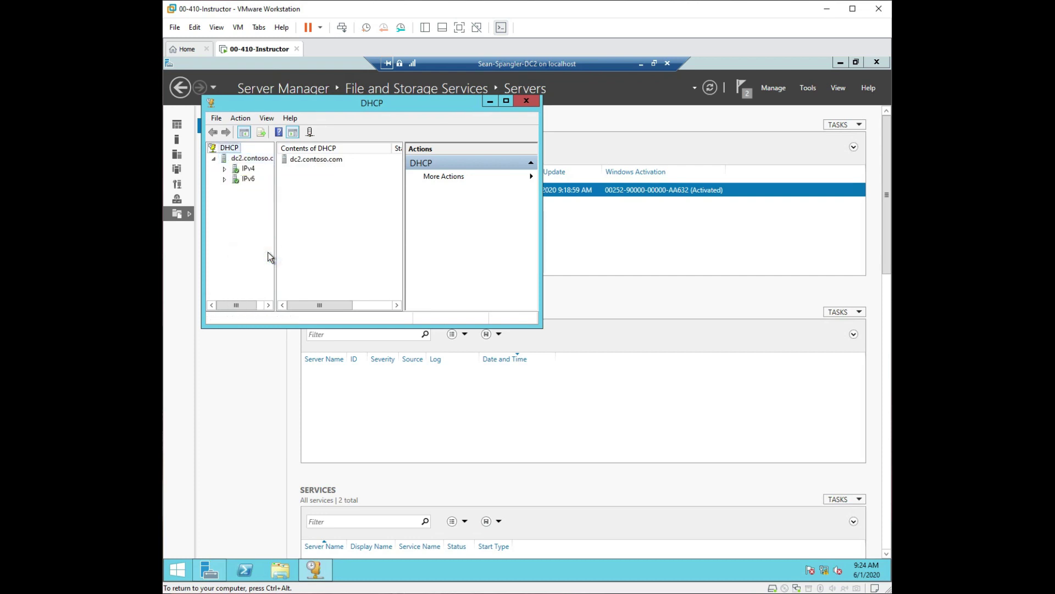
click(224, 168)
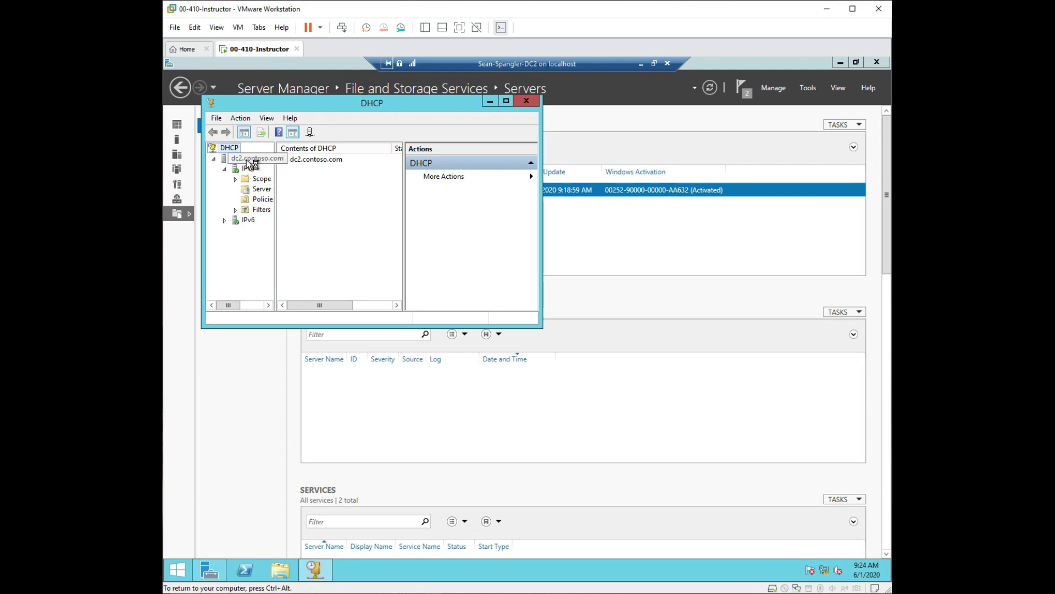
Under Magnifier, widen the DHCP tree pane so the full Scope [10.0.0.0] Workstation name shows.
key(super+plus)
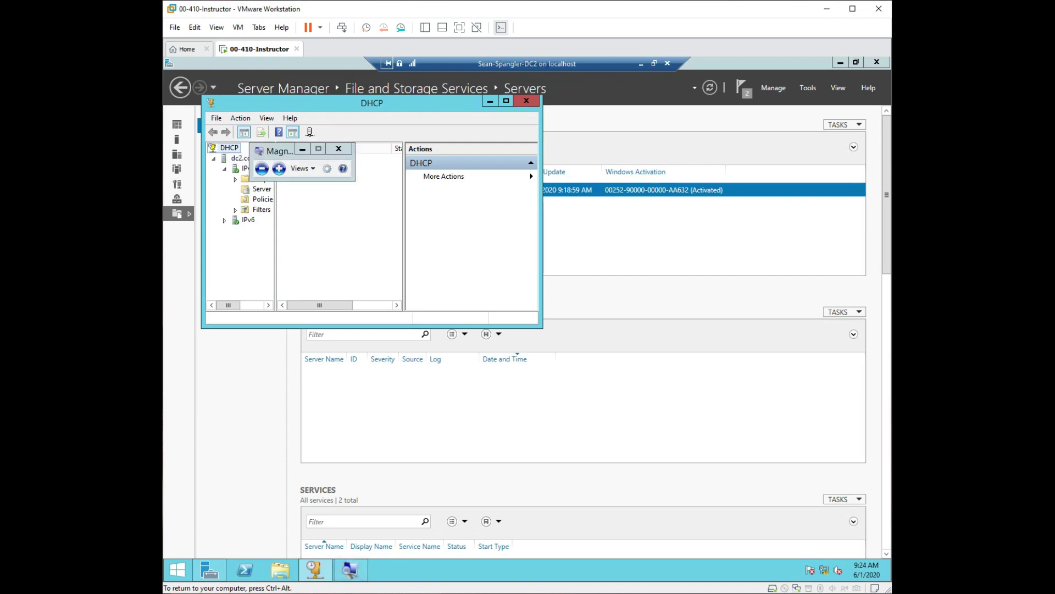
drag(316, 168, 448, 140)
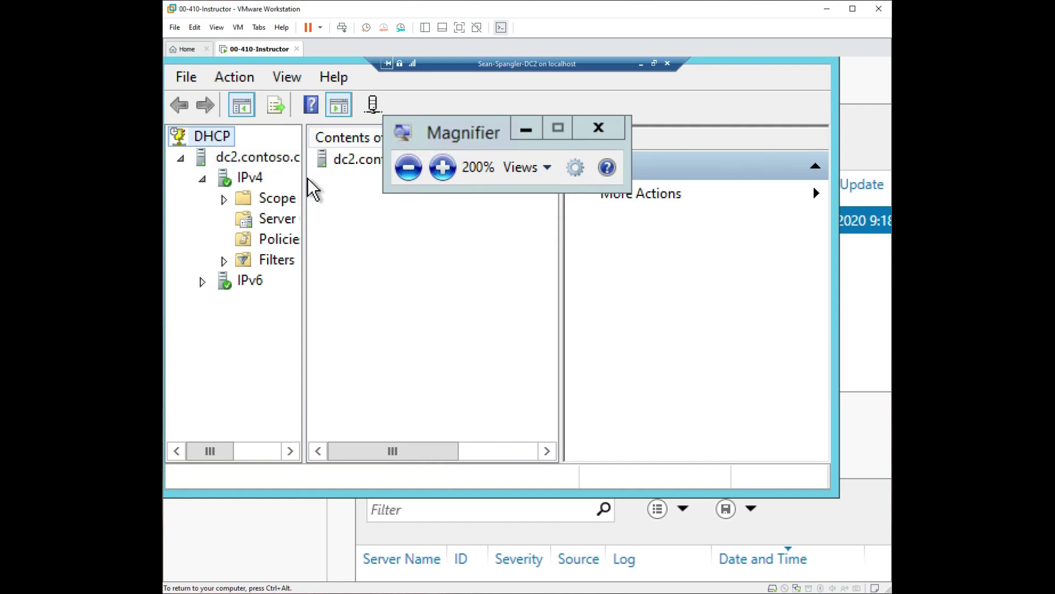
drag(305, 179, 445, 190)
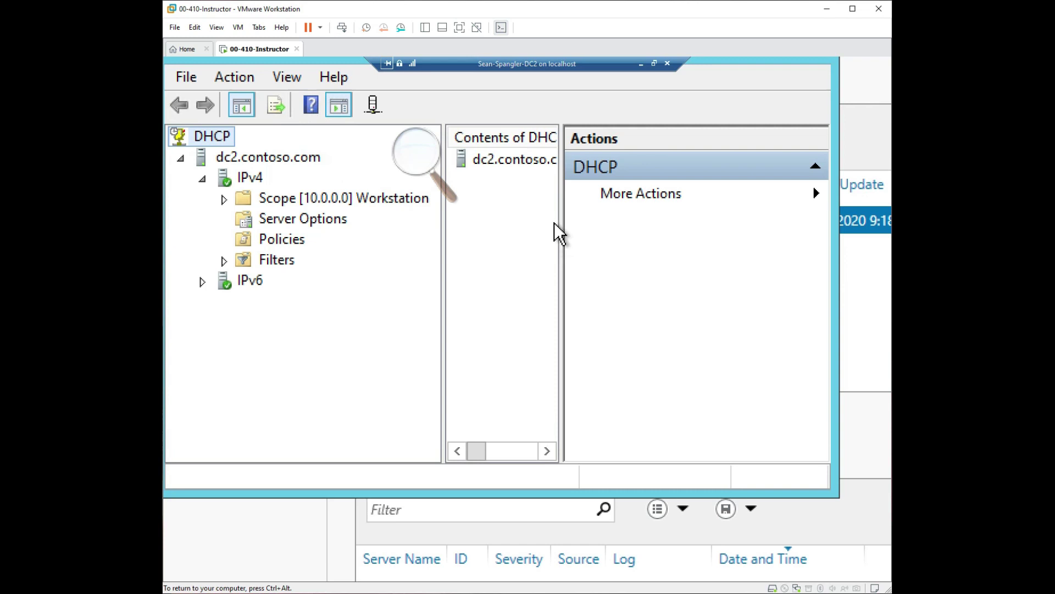
Zoom Magnifier back to normal size, maximize the DHCP console, and close Magnifier.
key(super+minus)
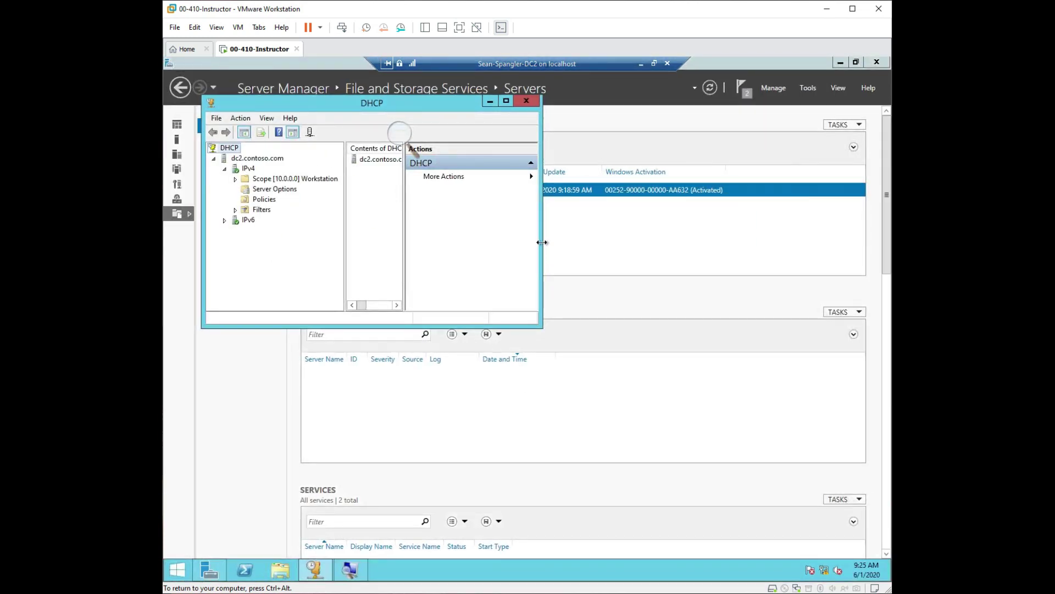
click(506, 100)
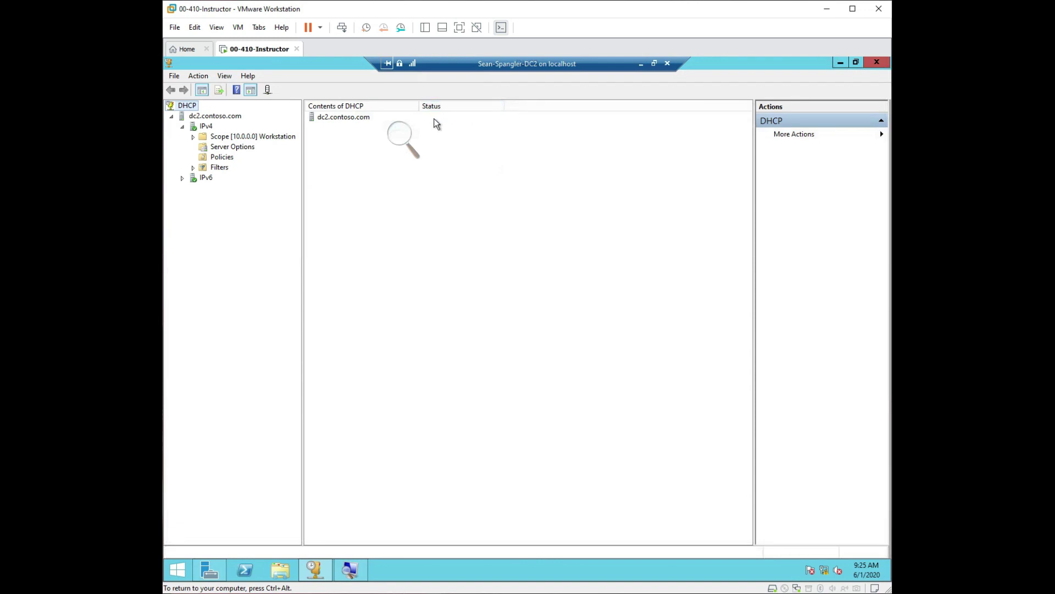
click(411, 137)
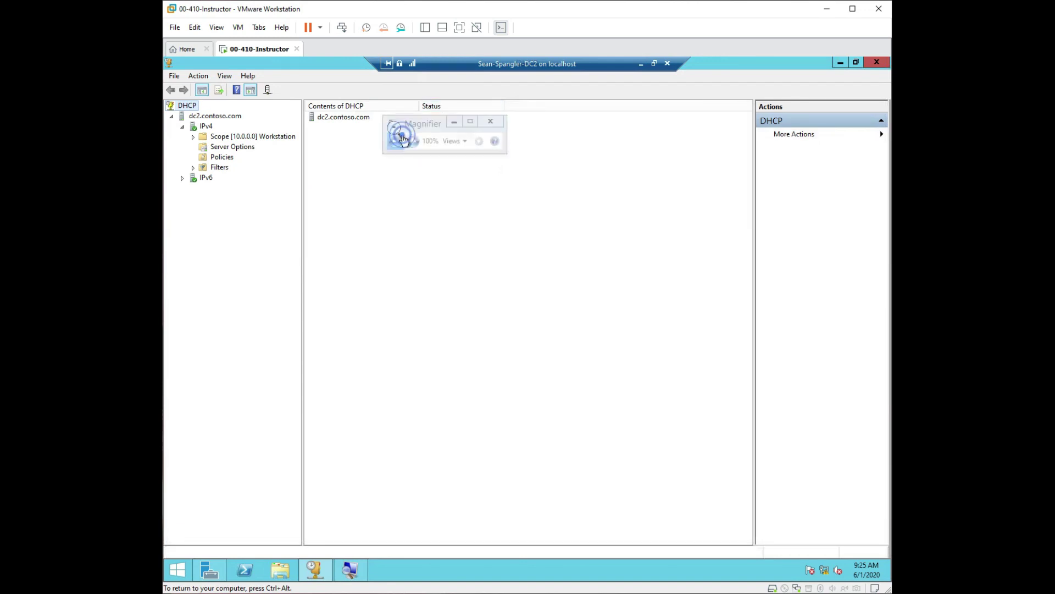
click(491, 122)
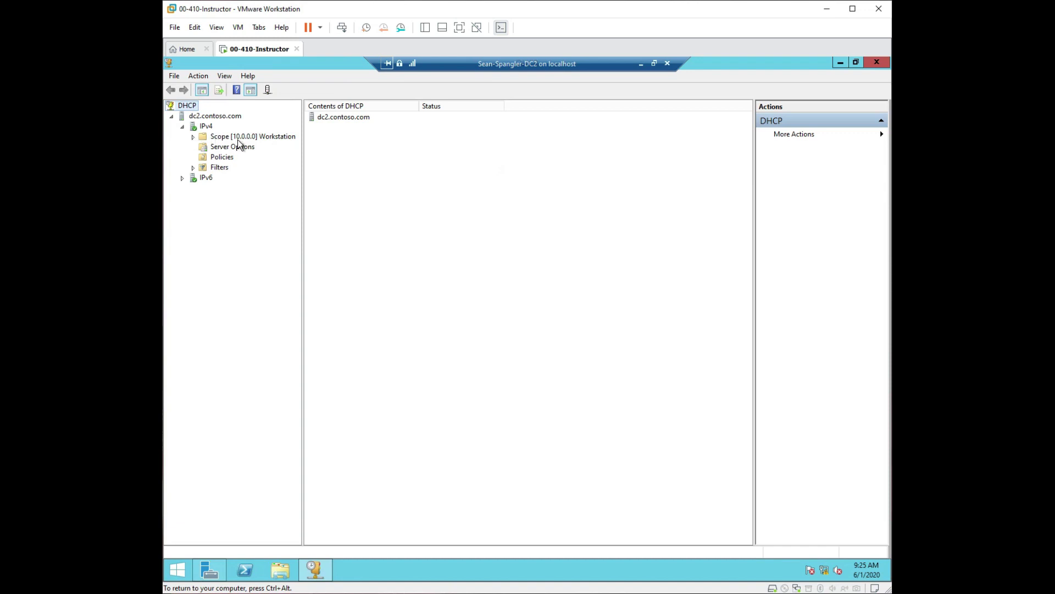
Expand Scope [10.0.0.0] Workstation and view its Address Pool (10.10.10.1–10.10.10.255), then Address Leases.
click(193, 138)
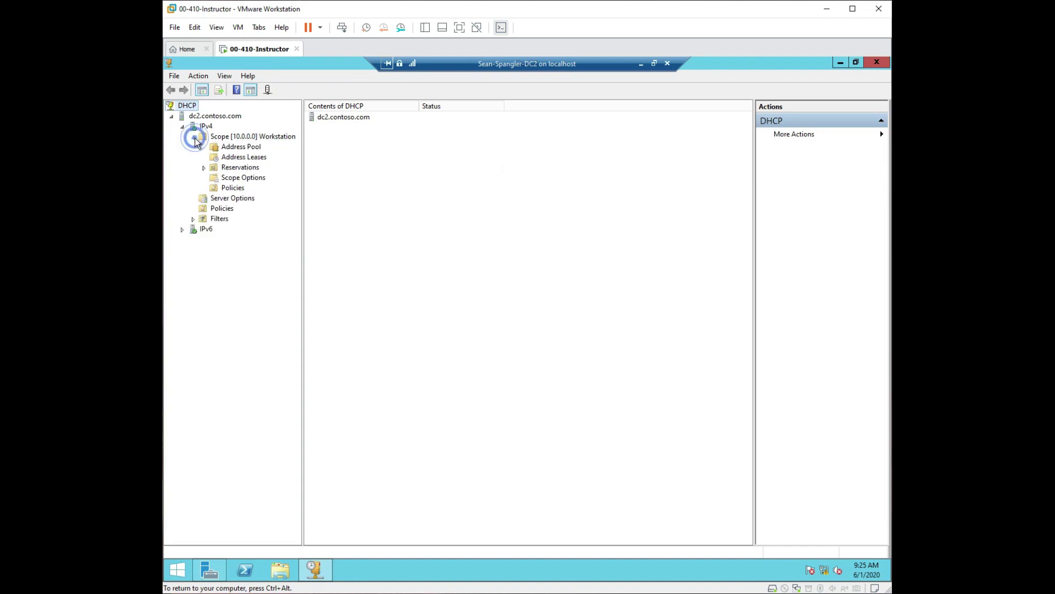
click(231, 148)
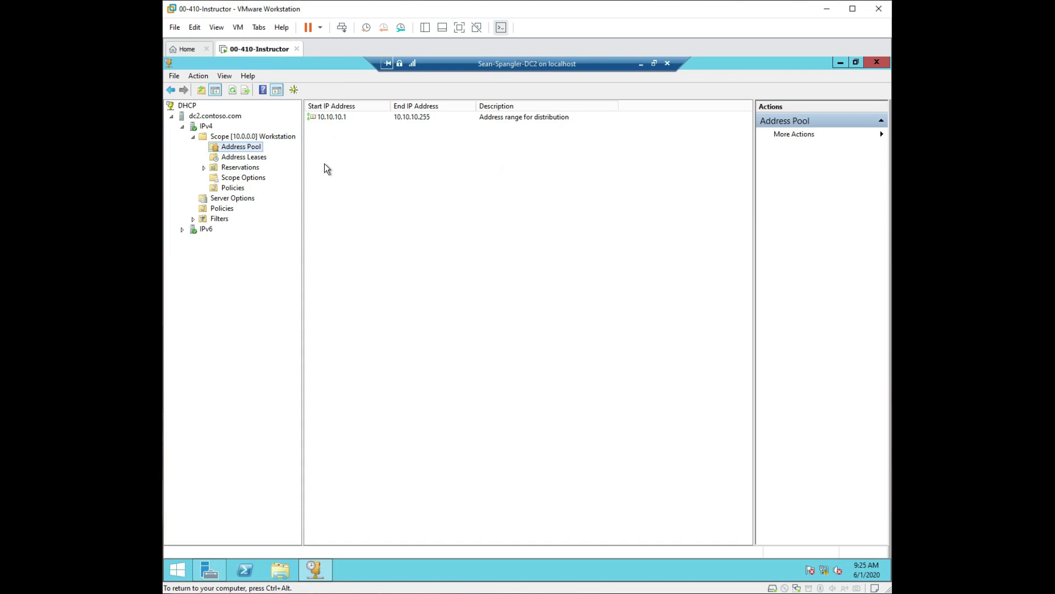
click(234, 159)
Review the Workstation scope's Address Leases, Reservations, Scope Options and Policies, then collapse the scope.
click(217, 158)
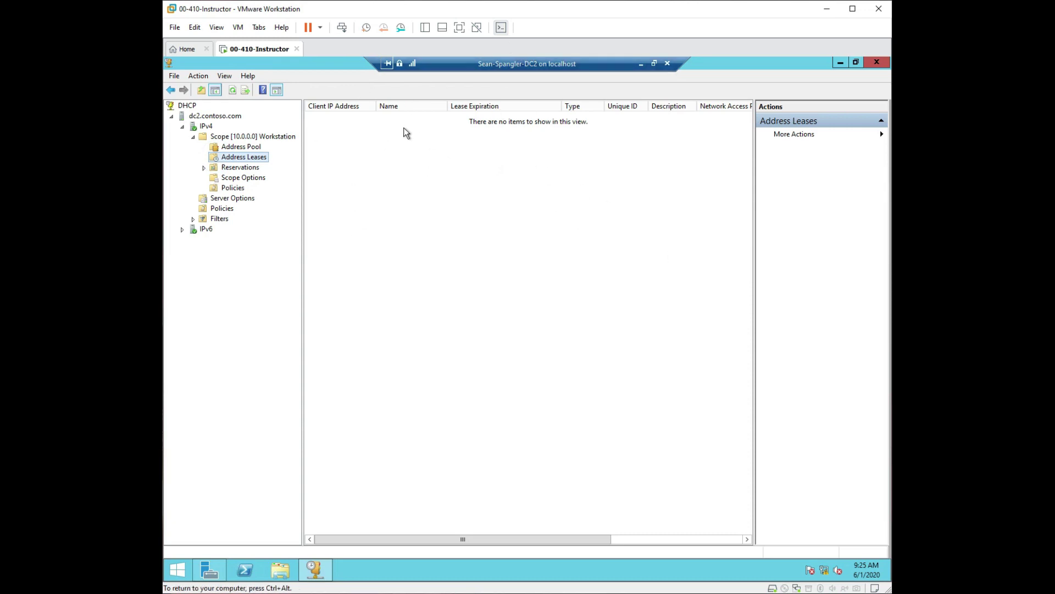
click(215, 169)
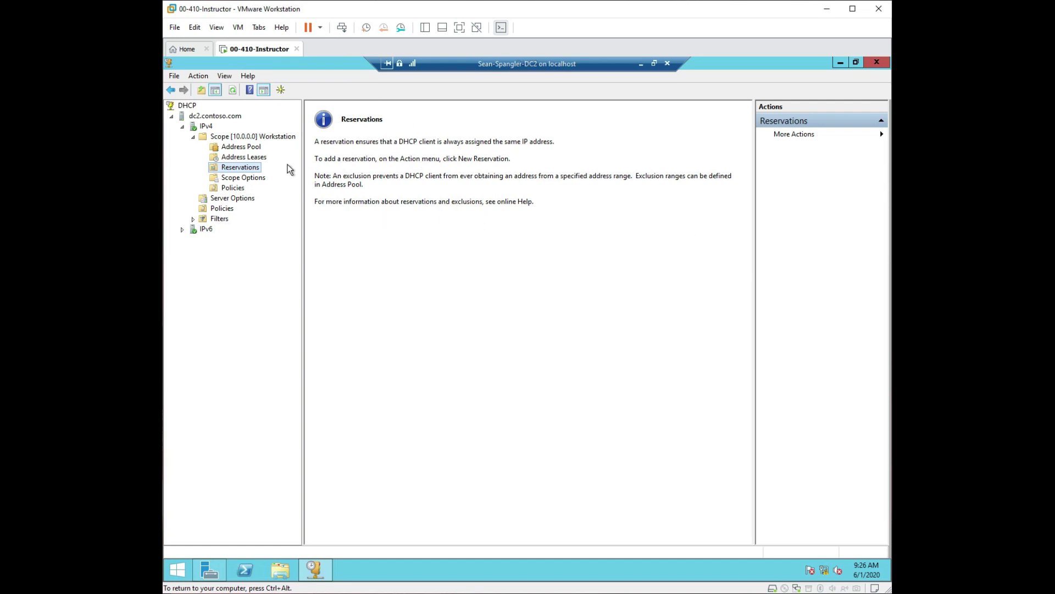
click(254, 179)
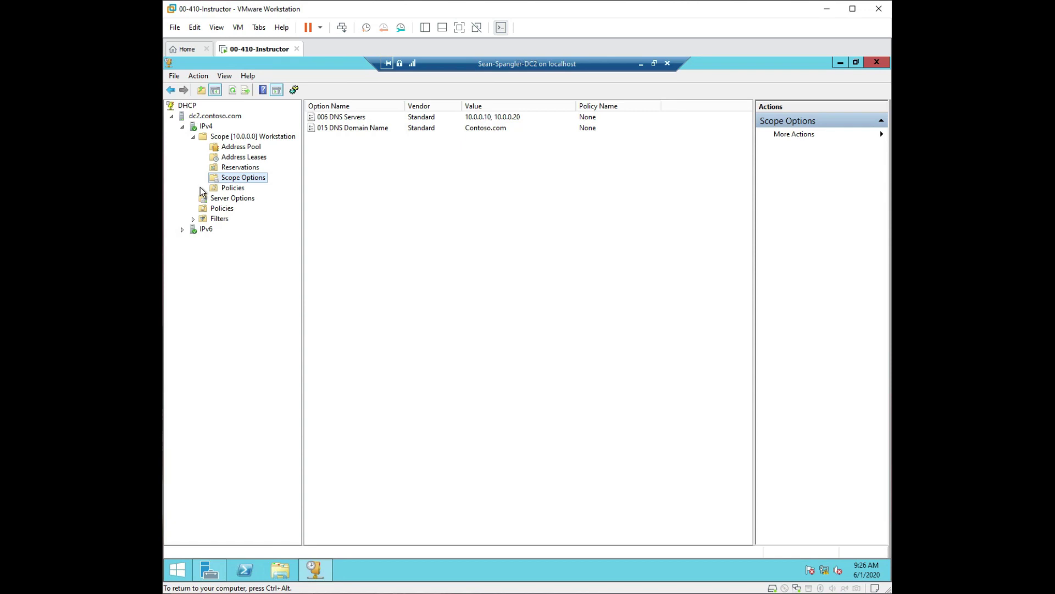
click(228, 188)
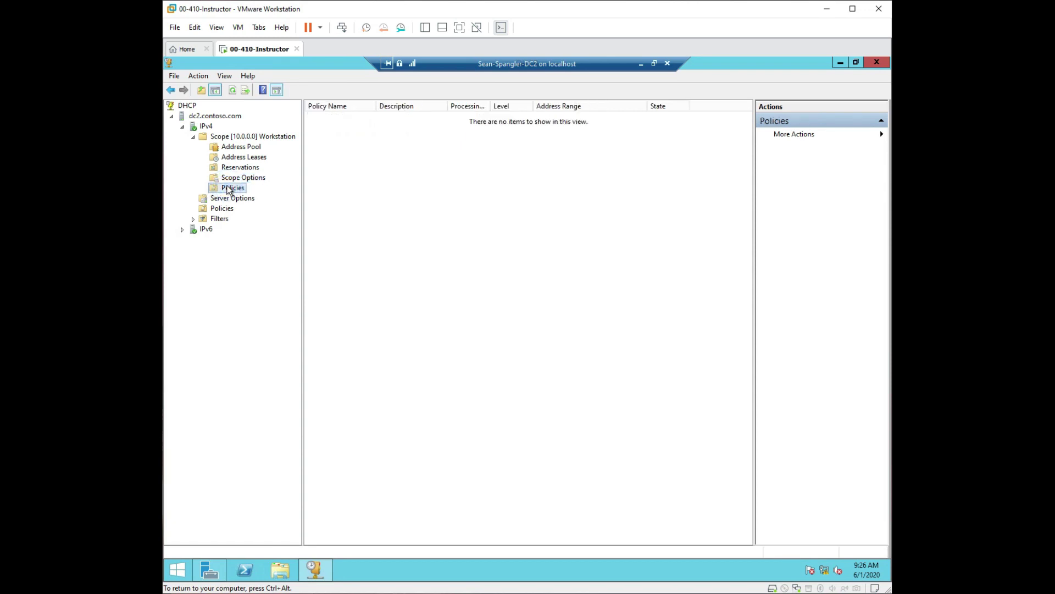
click(193, 137)
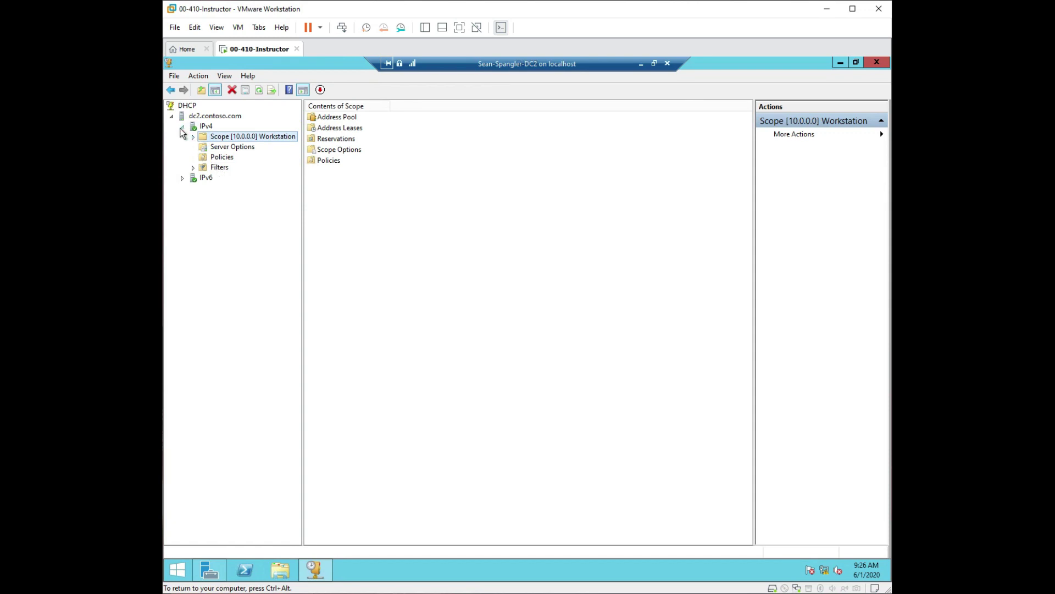
Collapse the IPv4 node in the DHCP console tree.
click(182, 127)
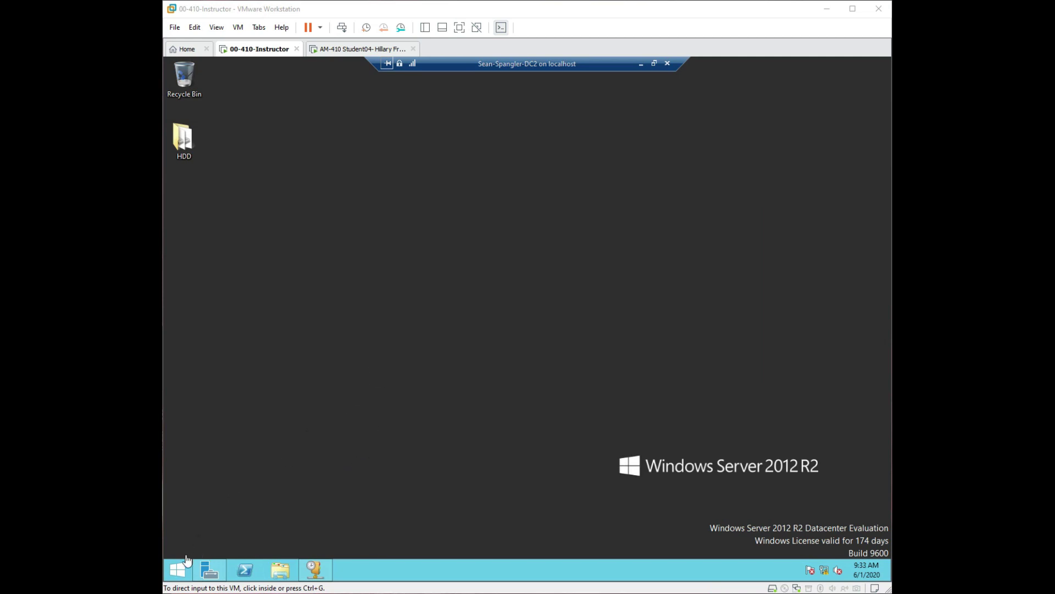
Give the DC2 virtual machine session input focus.
click(465, 456)
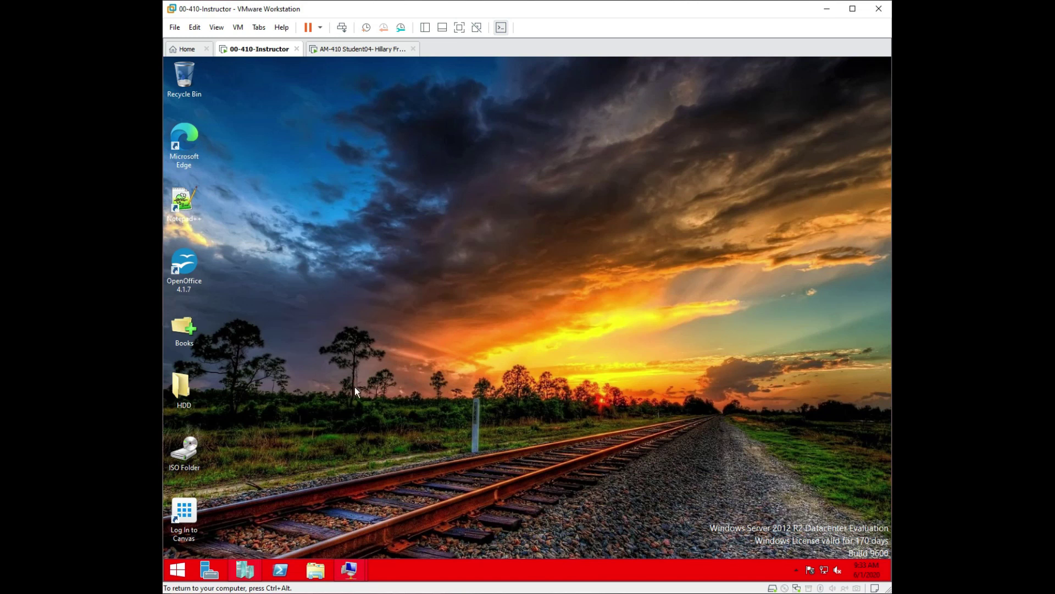
Bring up Hyper-V Manager from the taskbar and choose New > Virtual Machine.
click(245, 570)
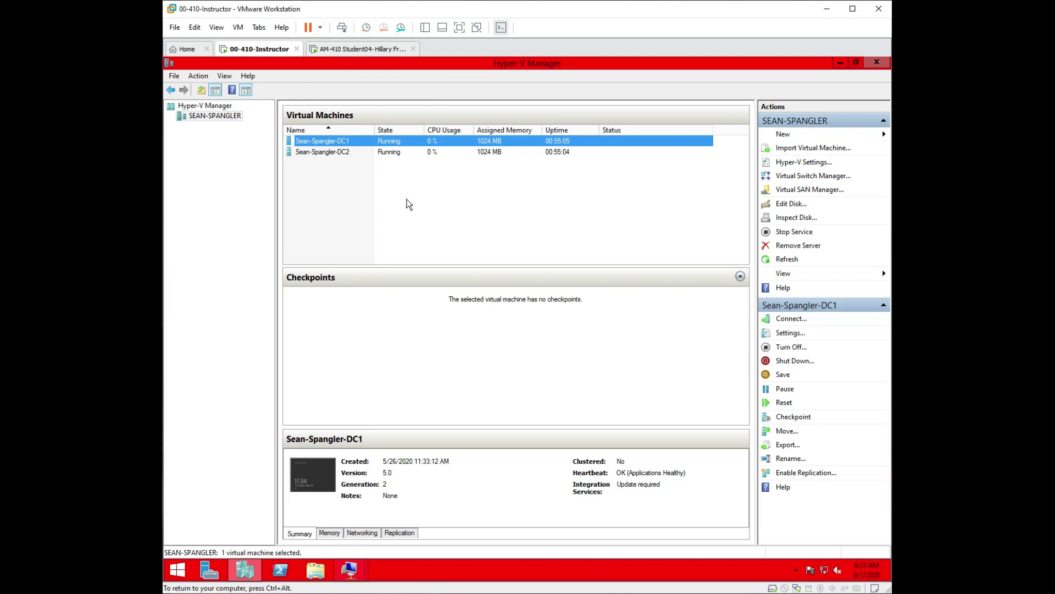
click(786, 138)
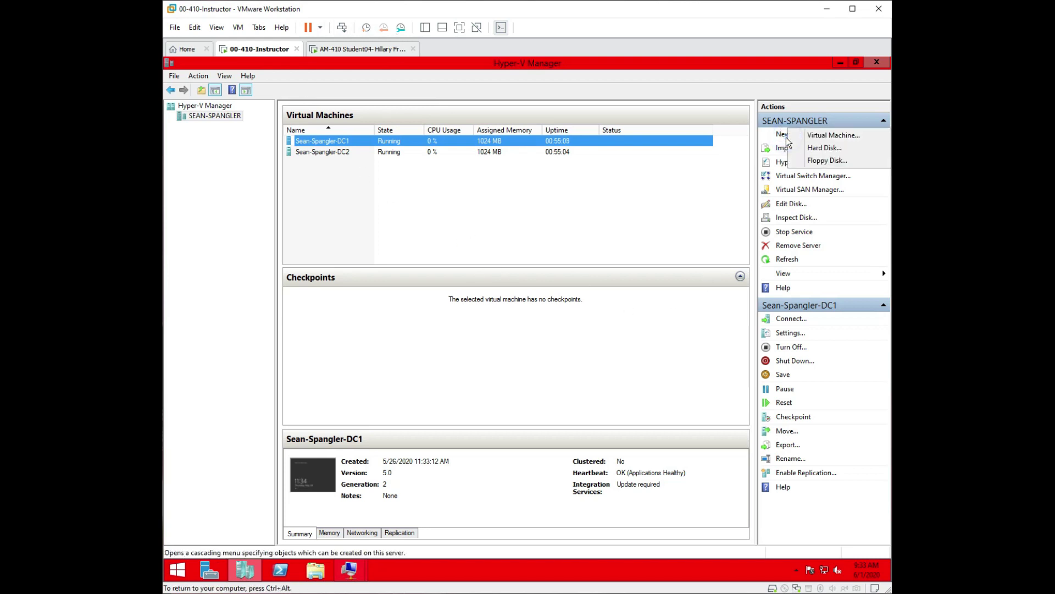
click(827, 135)
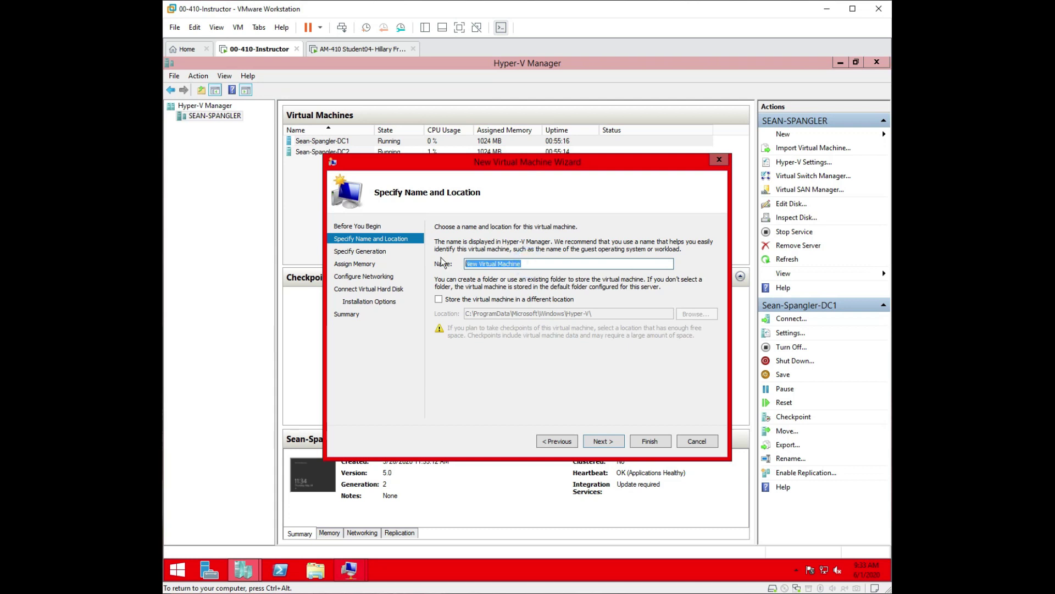
Name the new VM Test, make it Generation 2, and give it 2048 MB dynamic memory.
text(Test)
click(600, 440)
click(473, 275)
click(603, 441)
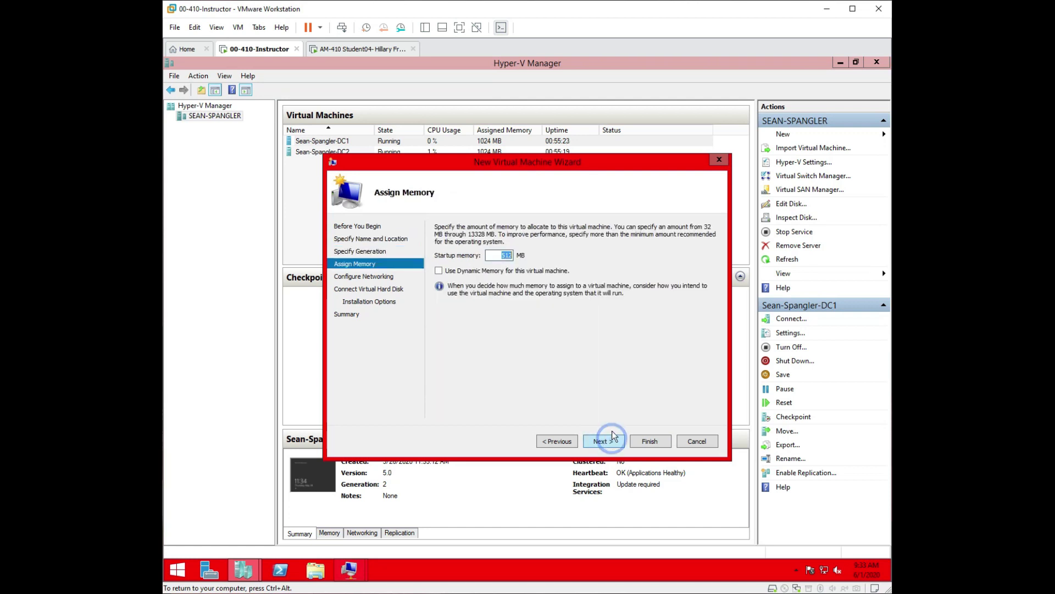
text(2048)
click(439, 270)
click(605, 441)
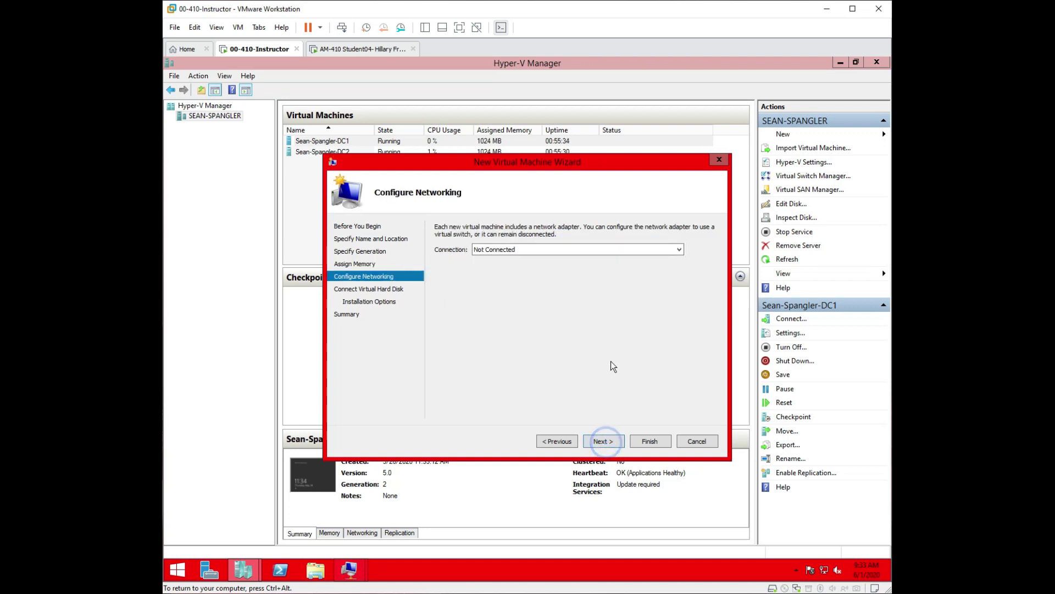
Connect it to the Intel virtual switch, attach a hard disk later, and finish the wizard.
click(516, 249)
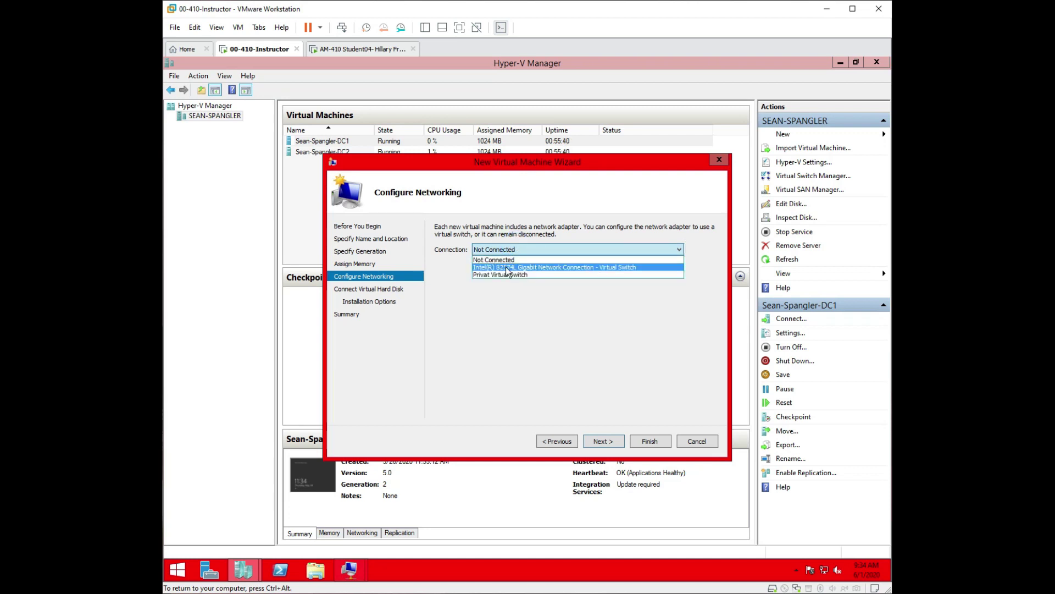
click(592, 266)
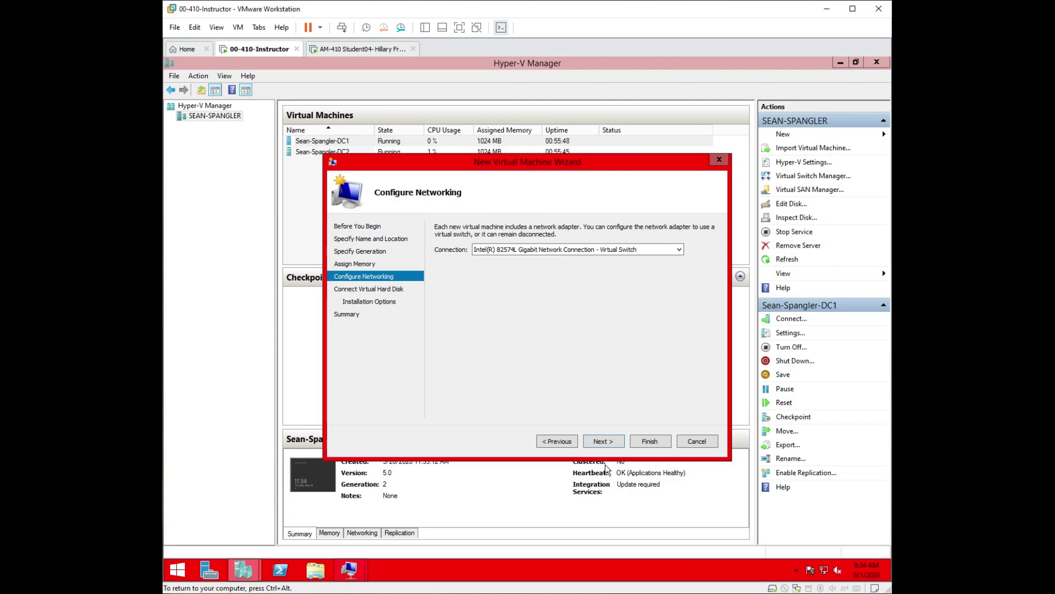
click(606, 443)
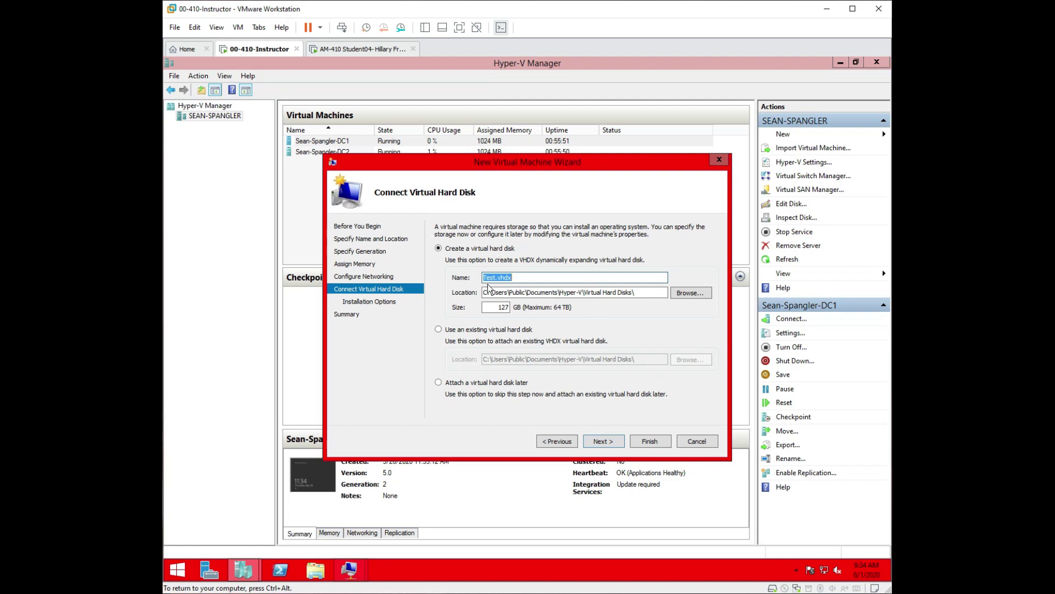
click(439, 382)
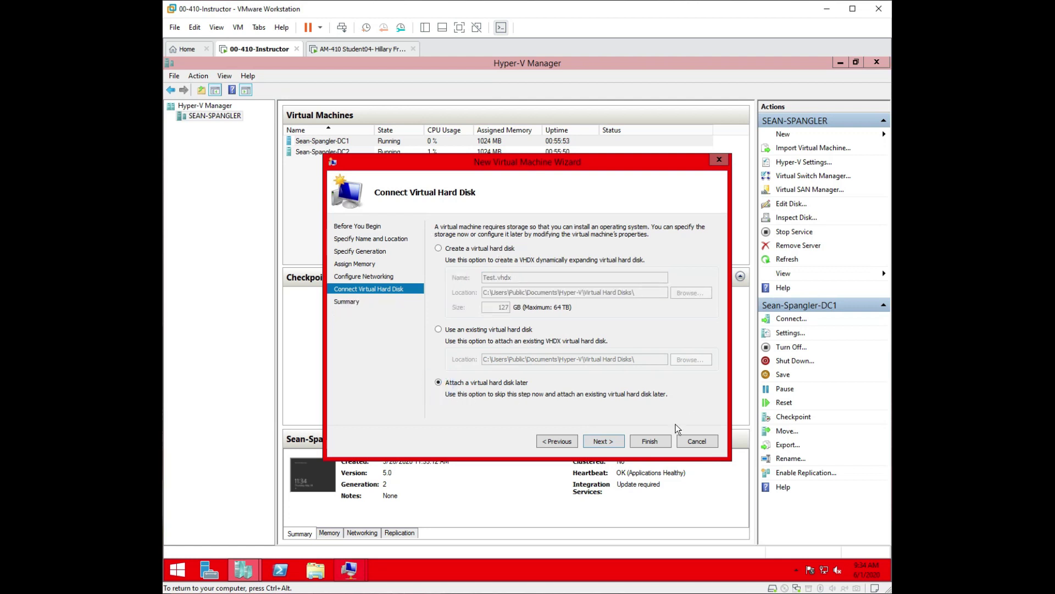
click(604, 442)
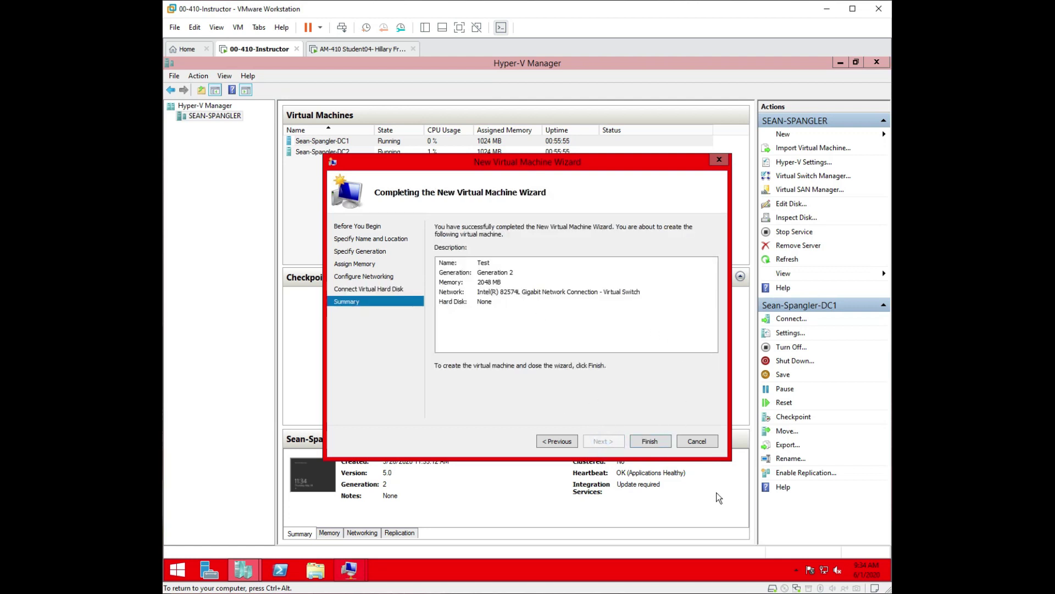
click(649, 443)
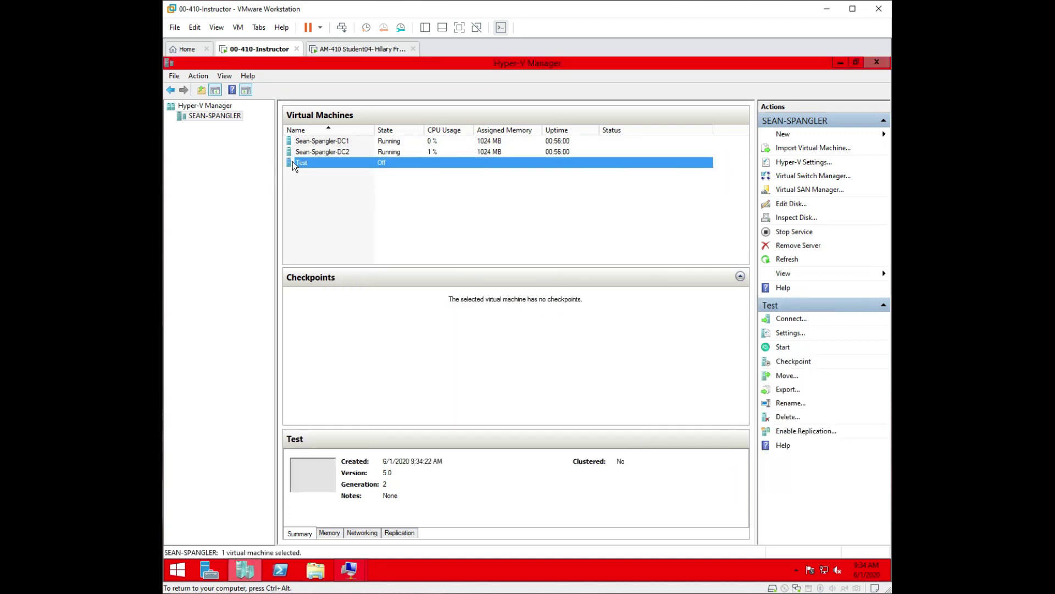
In Test's settings, set Maximum RAM to 2048 MB, apply, and add a SCSI Controller hard drive.
right_click(299, 162)
click(332, 184)
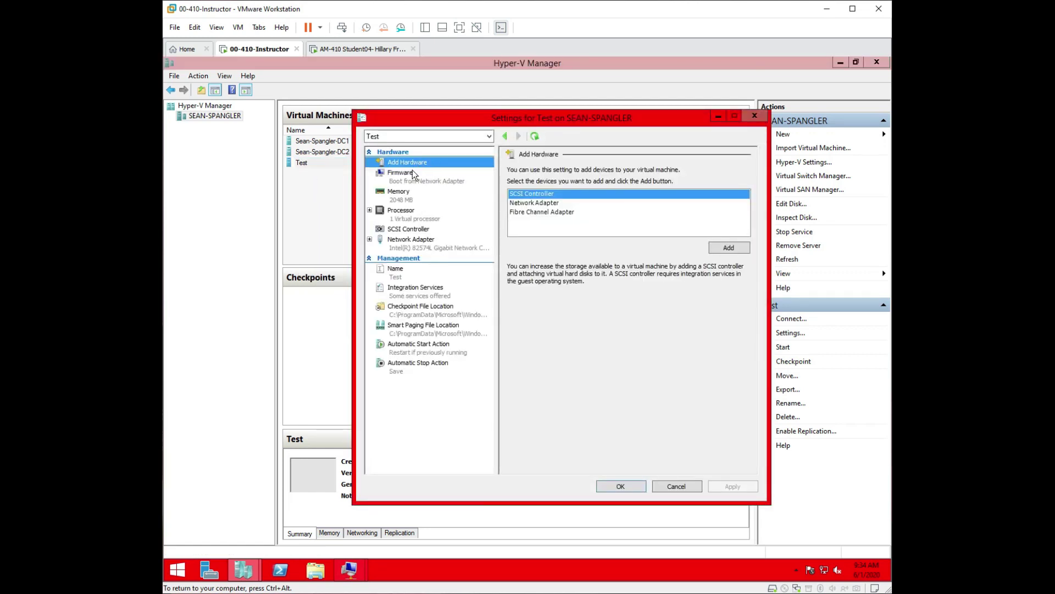
click(397, 202)
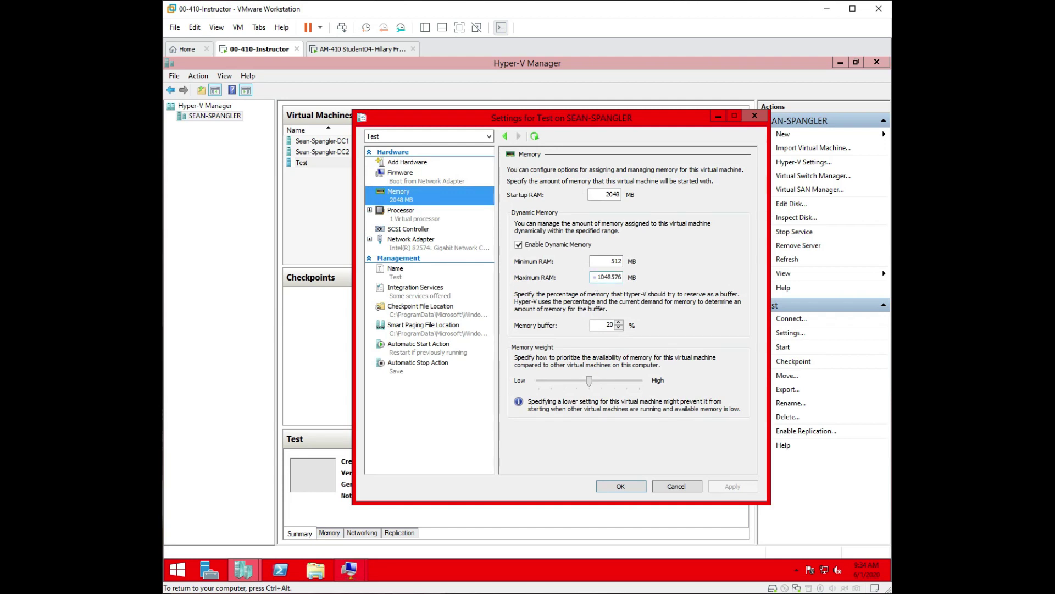
drag(605, 277, 724, 276)
key(BackSpace)
key(BackSpace)
key(BackSpace)
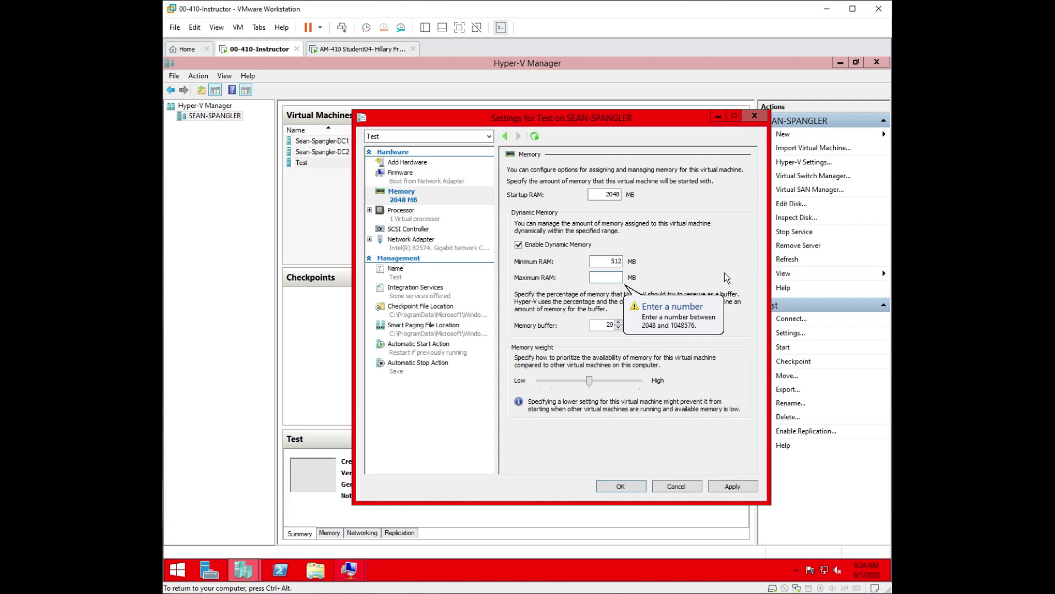
text(2047)
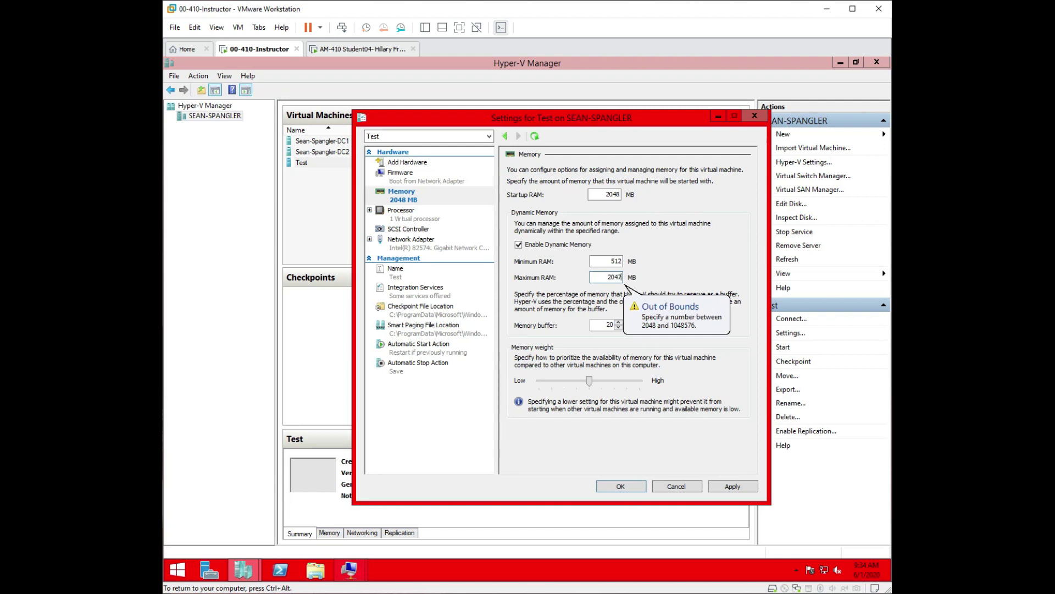
key(BackSpace)
text(8)
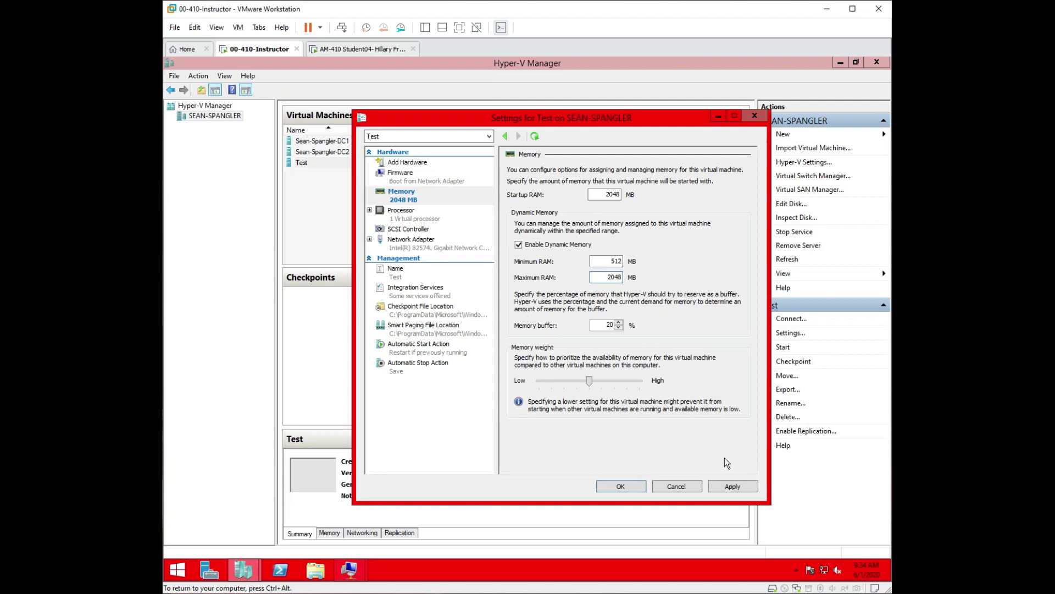
click(733, 486)
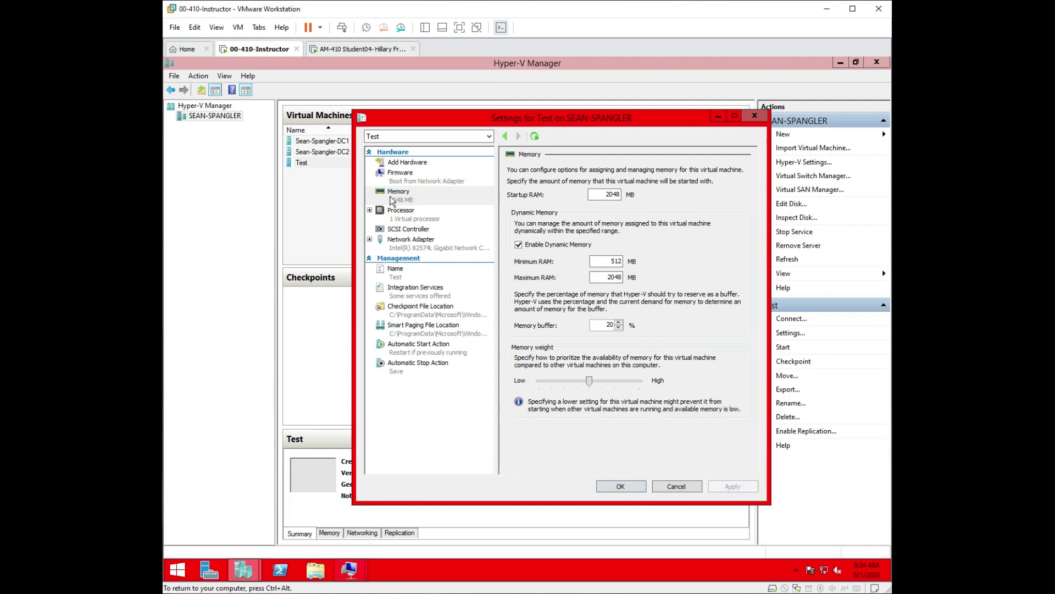
click(408, 230)
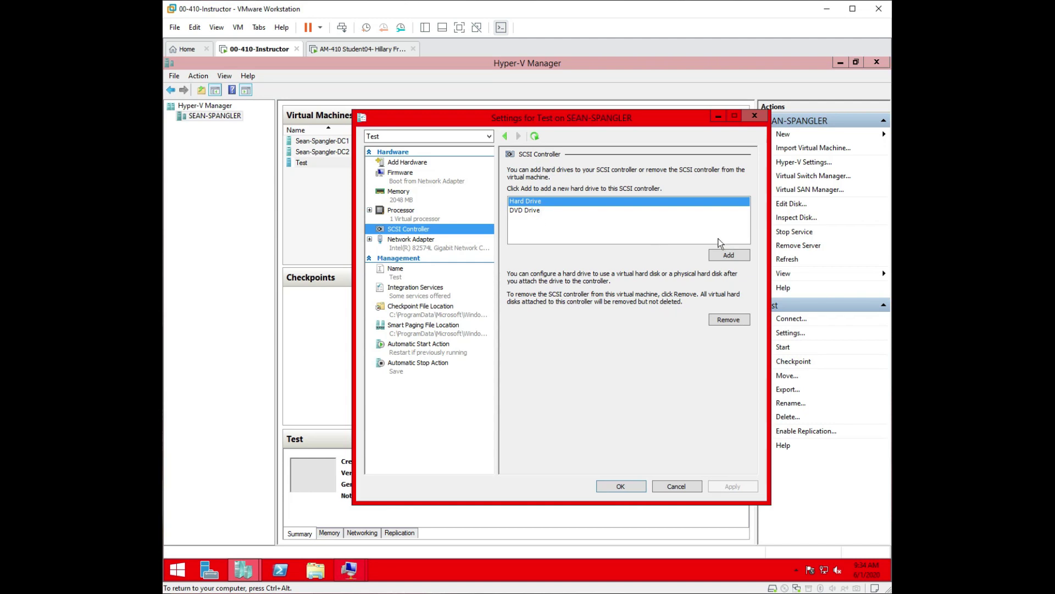
click(728, 257)
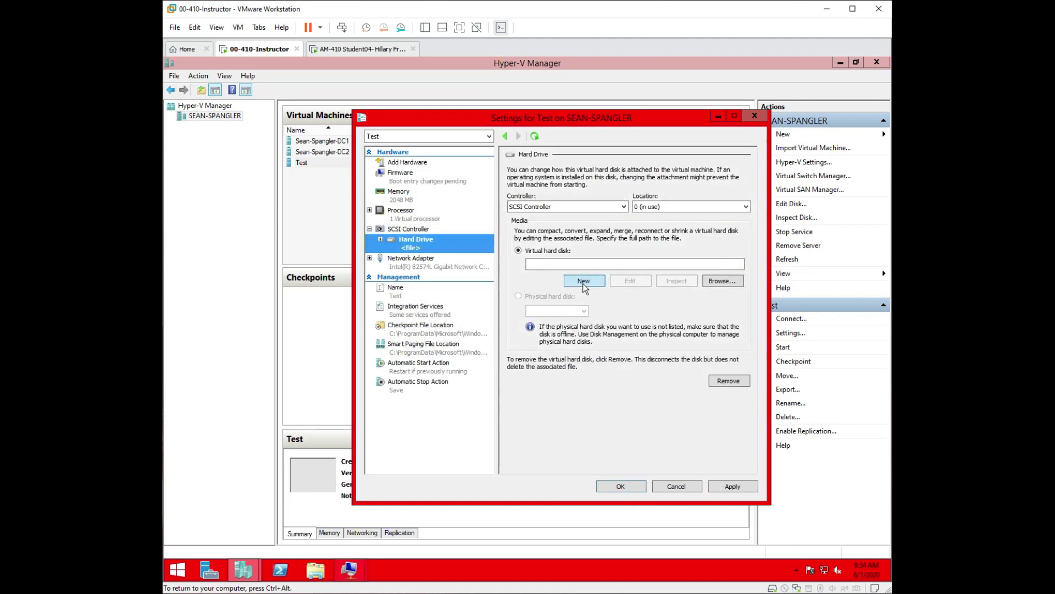
Start a new differencing virtual hard disk and name it Test.vhdx.
click(583, 283)
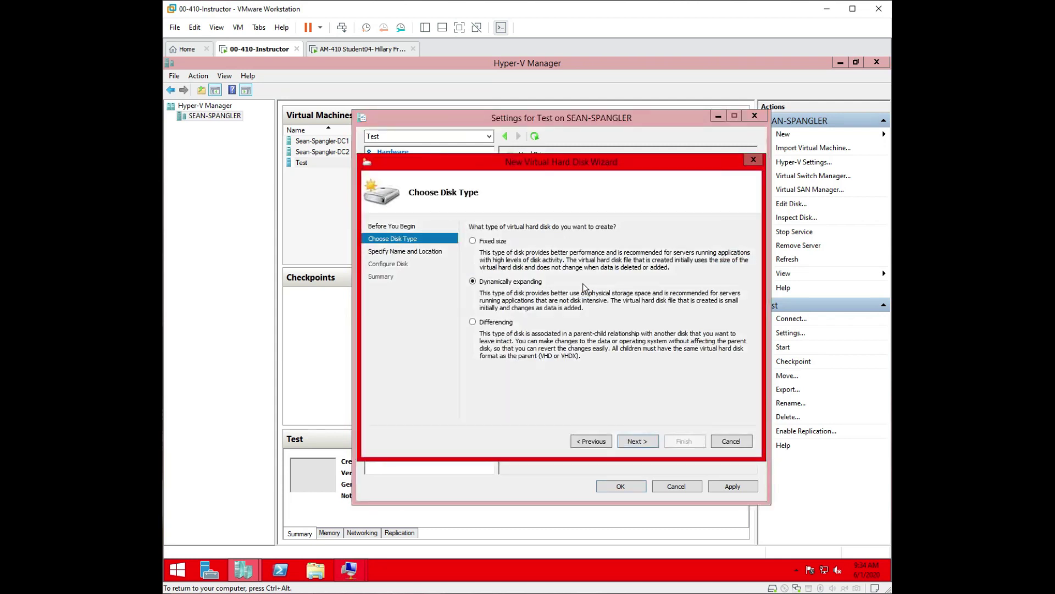
click(473, 323)
click(635, 442)
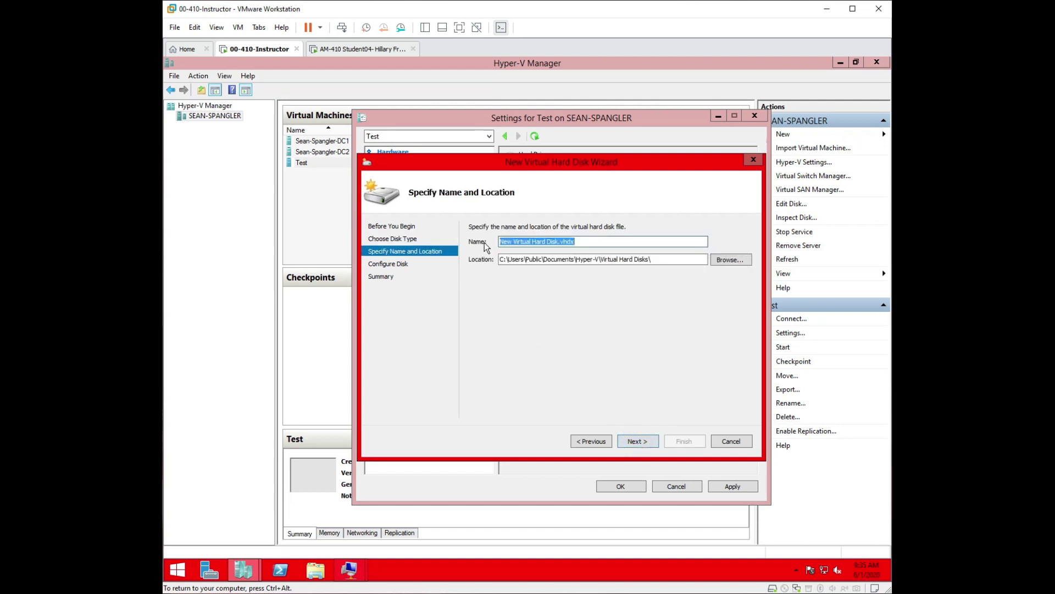
click(556, 242)
key(BackSpace)
key(BackSpace)
key(BackSpace)
key(BackSpace)
key(BackSpace)
key(BackSpace)
key(BackSpace)
key(BackSpace)
key(BackSpace)
key(BackSpace)
key(BackSpace)
key(BackSpace)
key(BackSpace)
key(BackSpace)
key(BackSpace)
key(BackSpace)
key(BackSpace)
key(BackSpace)
key(BackSpace)
key(BackSpace)
key(BackSpace)
text(Test)
click(636, 441)
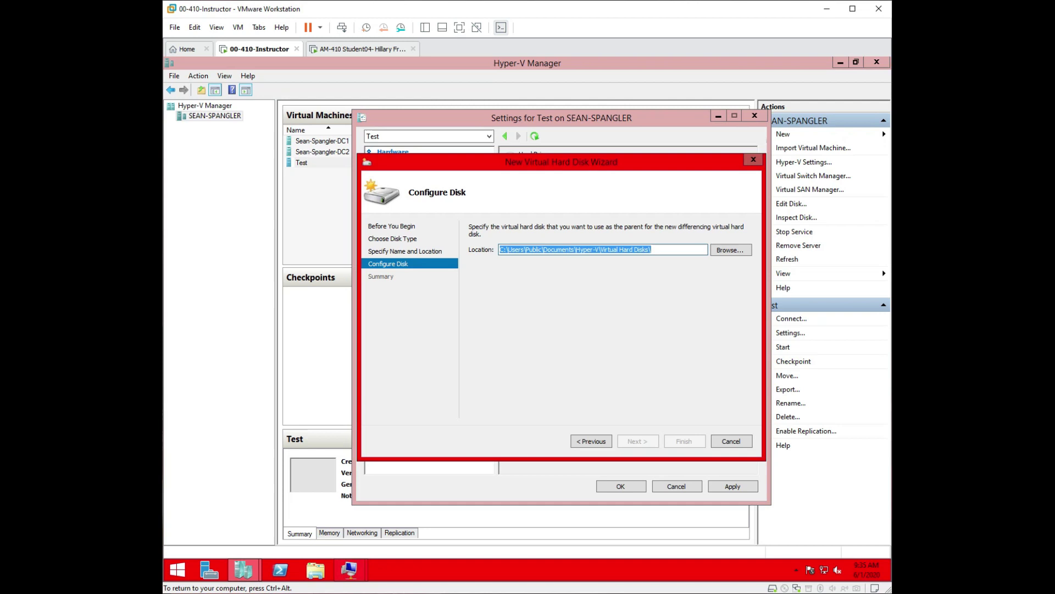
Choose Base.vhdx as the parent, create the disk, and apply it to Test's hard drive.
click(523, 316)
click(724, 250)
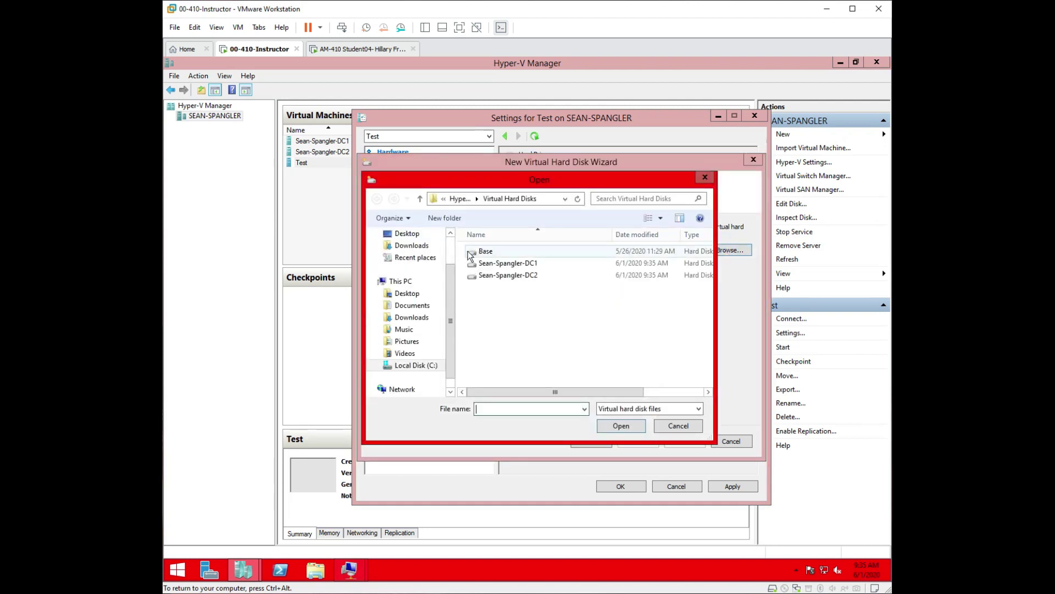
click(490, 253)
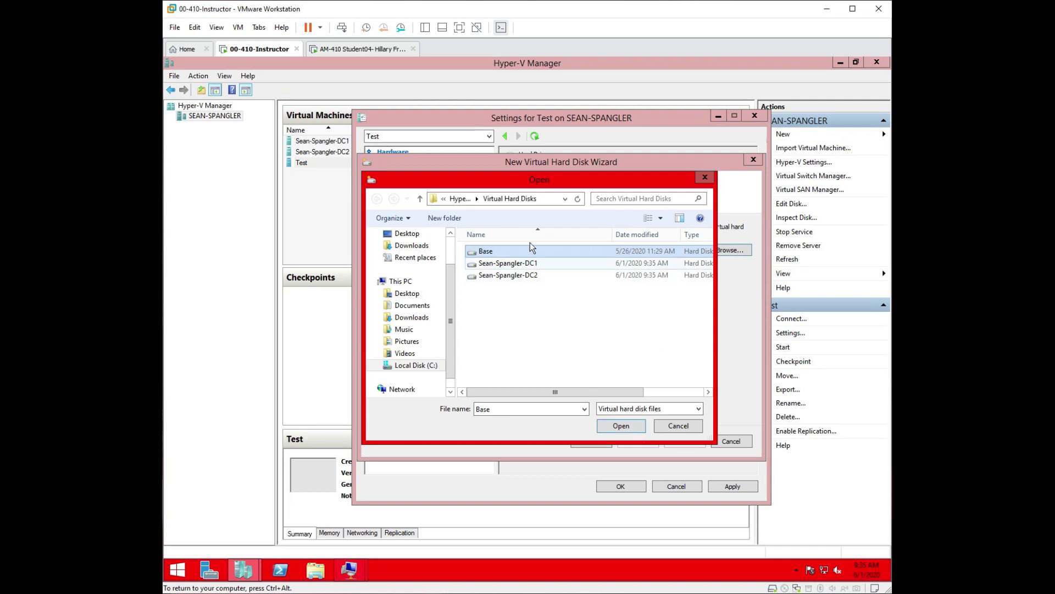
click(619, 427)
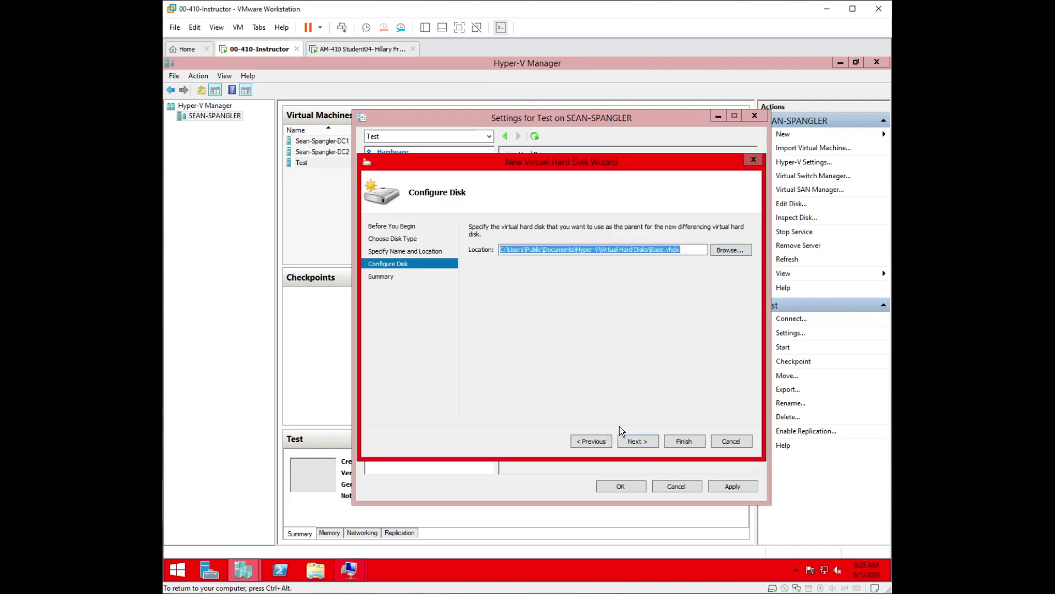
click(635, 443)
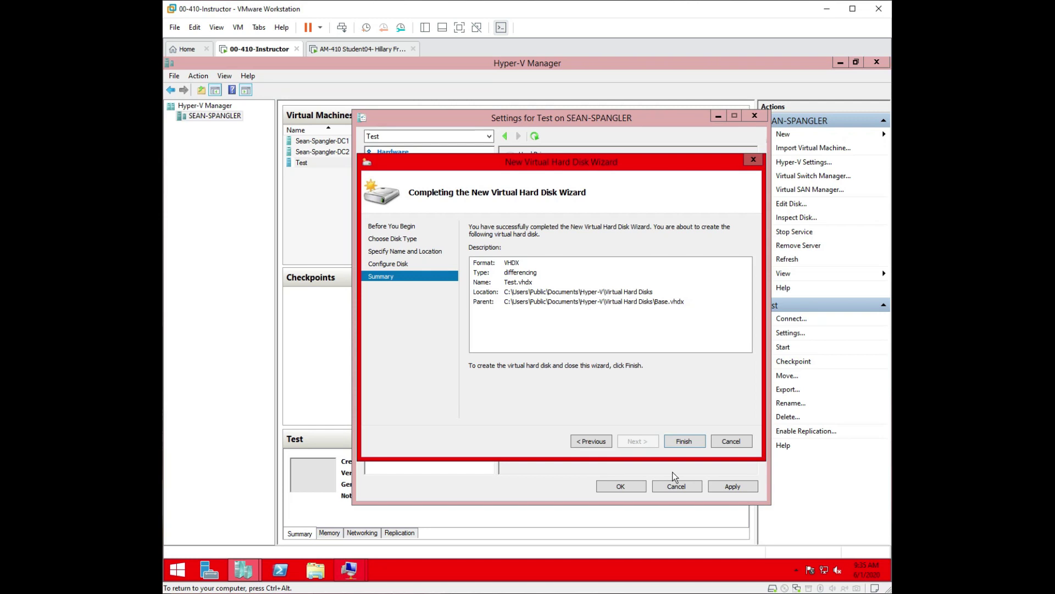
click(677, 440)
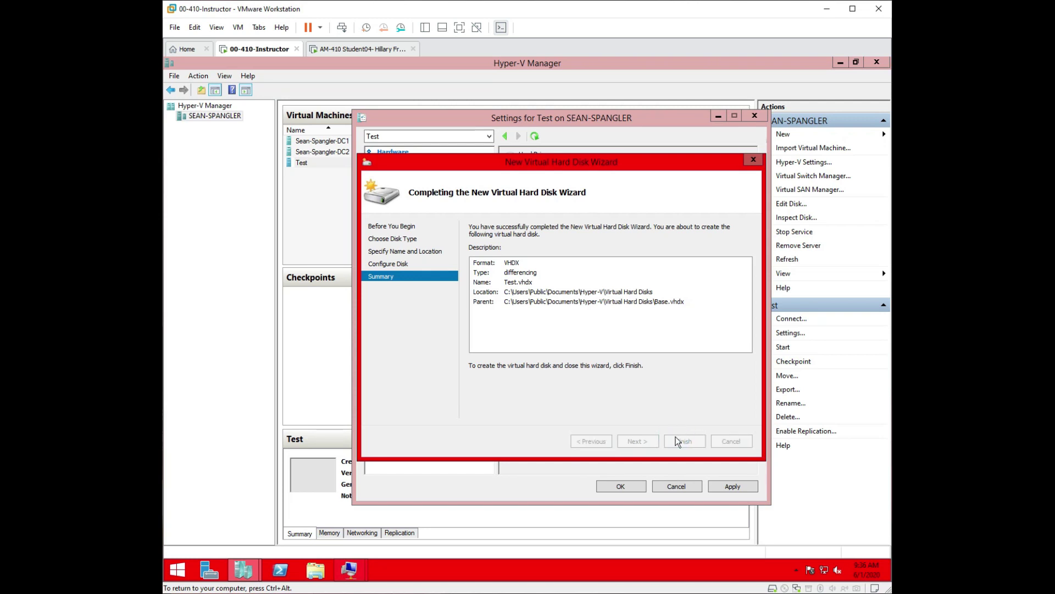
click(731, 487)
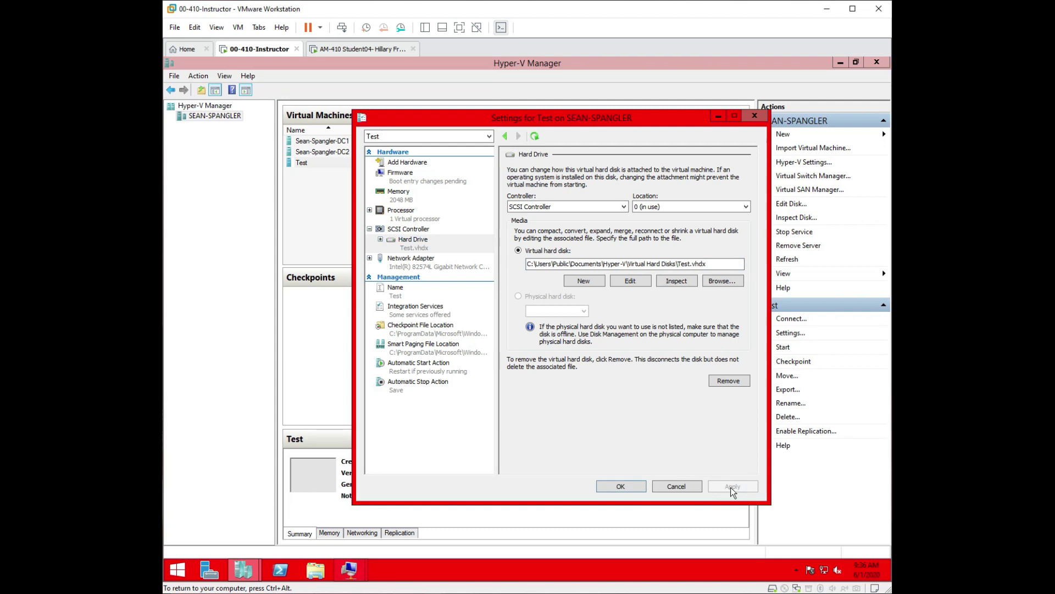
Move Hard Drive above the network adapter in Test's firmware boot order and save the settings.
click(407, 180)
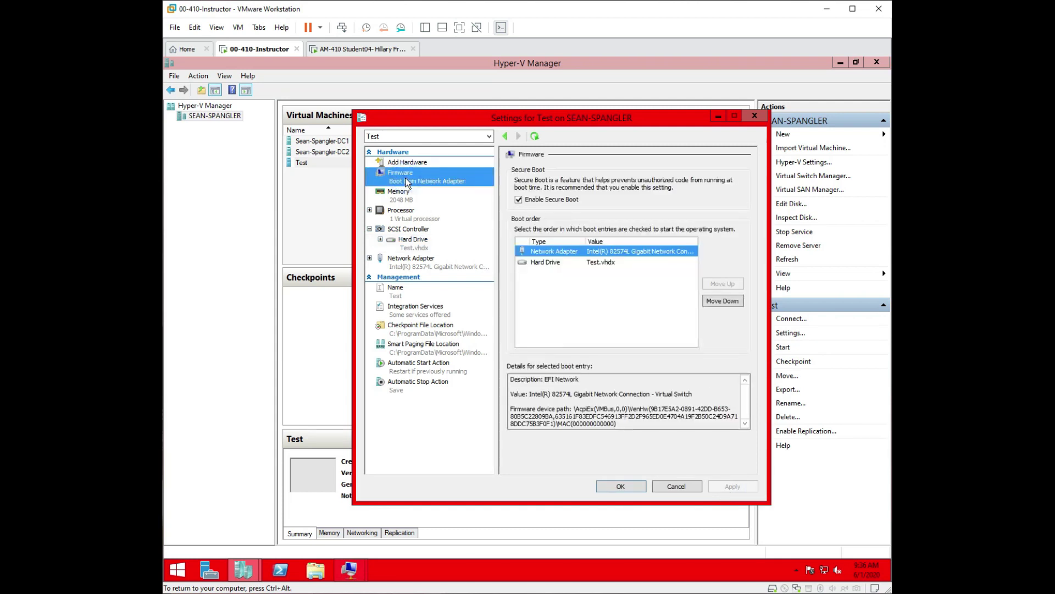
click(547, 263)
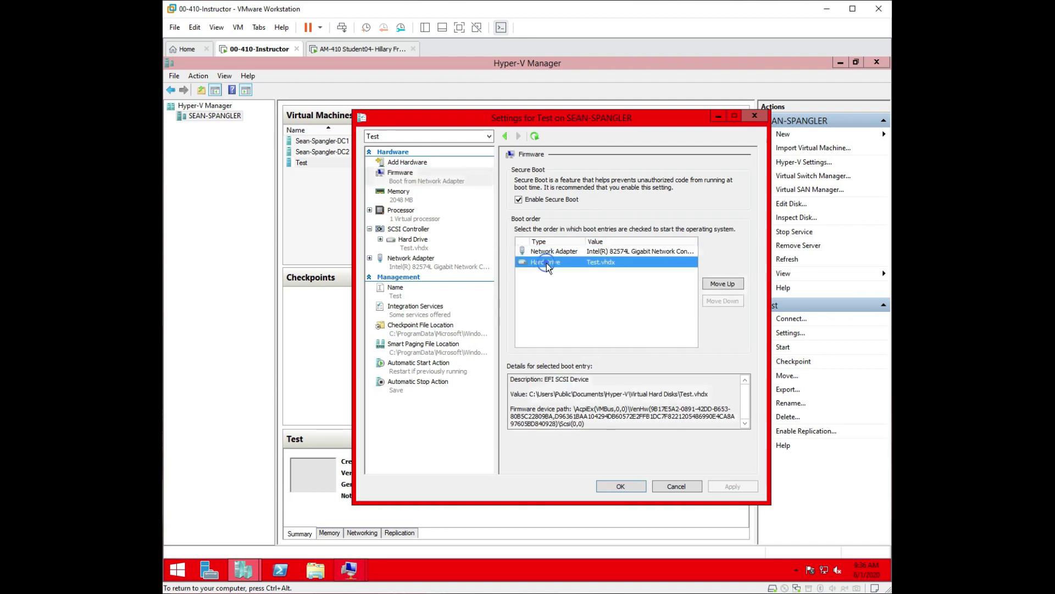
click(717, 284)
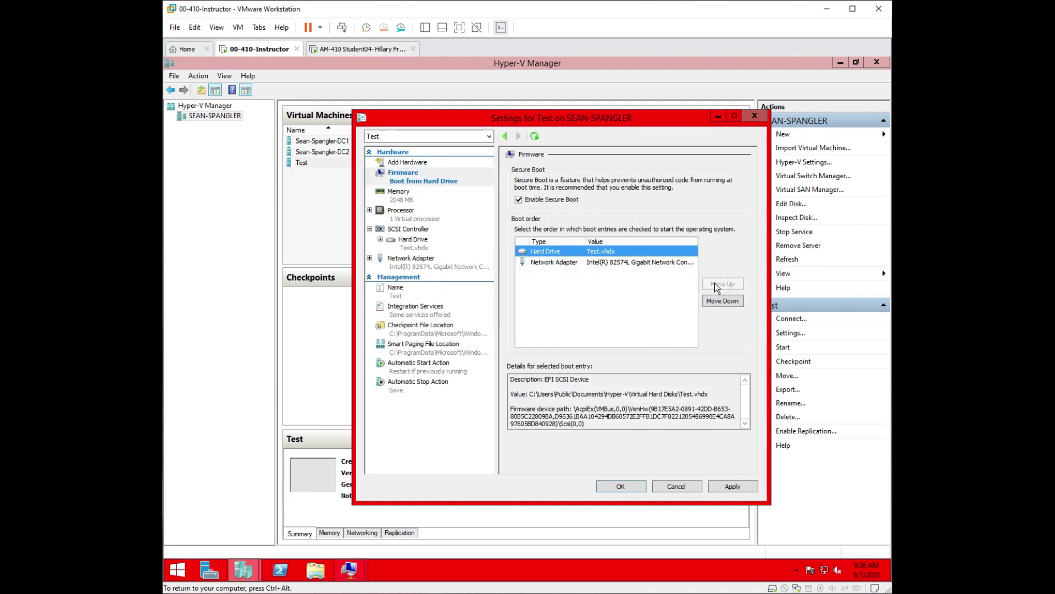
click(737, 487)
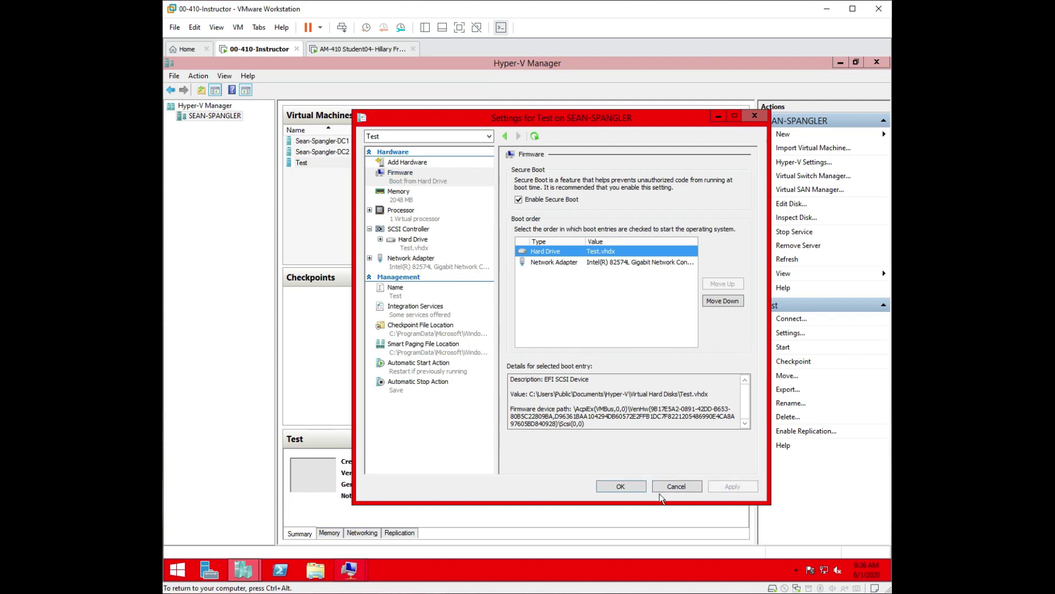
click(630, 490)
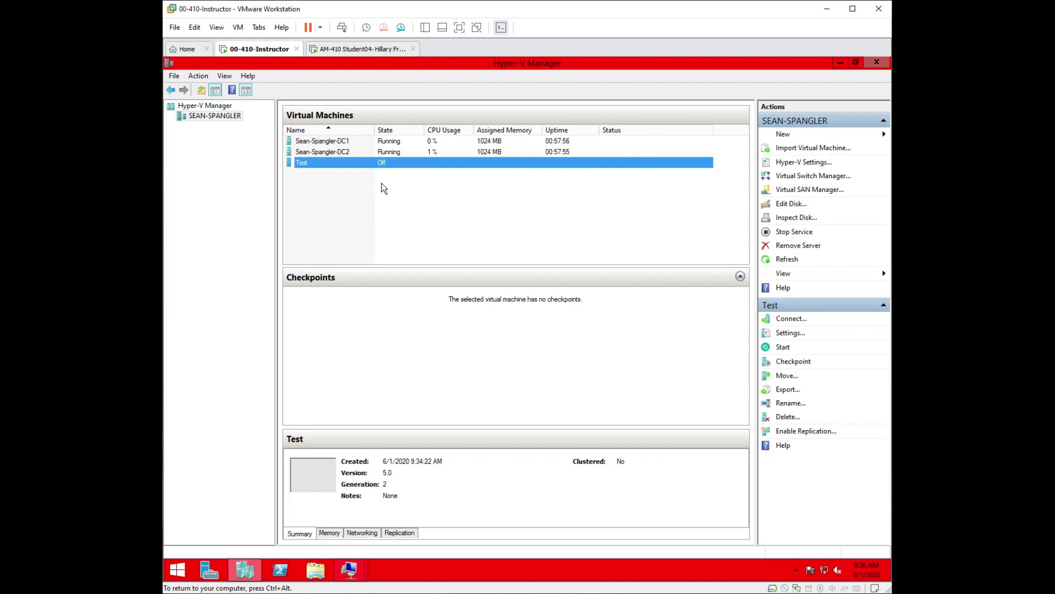
Open a connection window to the Test VM and start it.
right_click(322, 163)
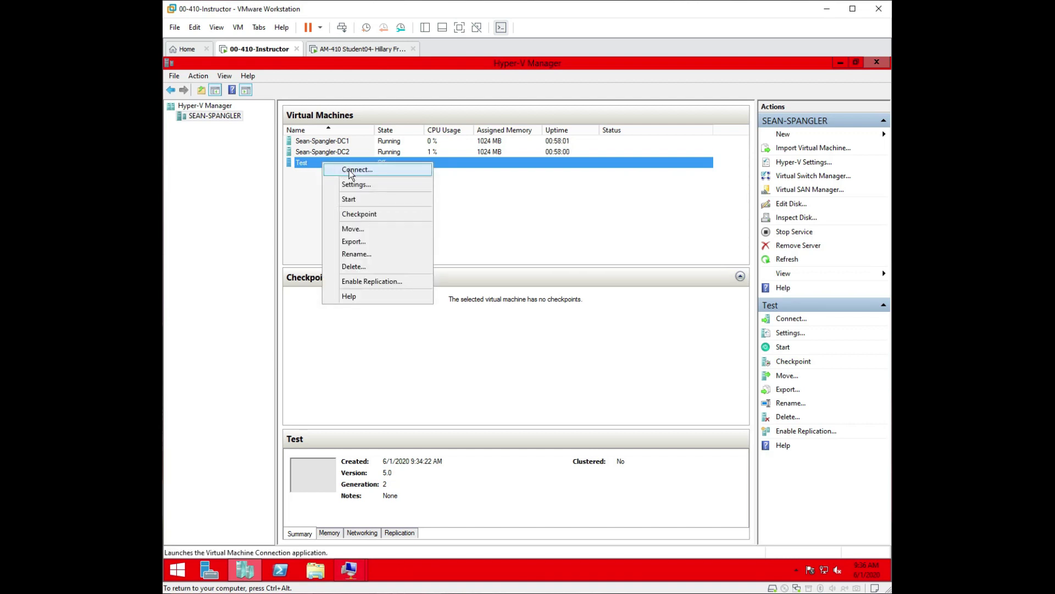
click(351, 172)
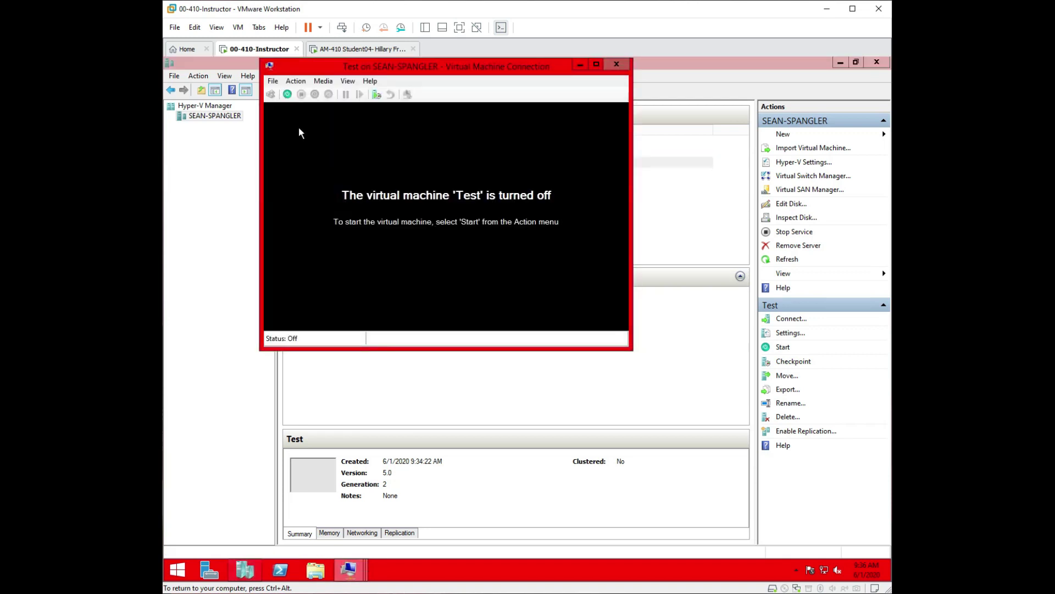
click(282, 96)
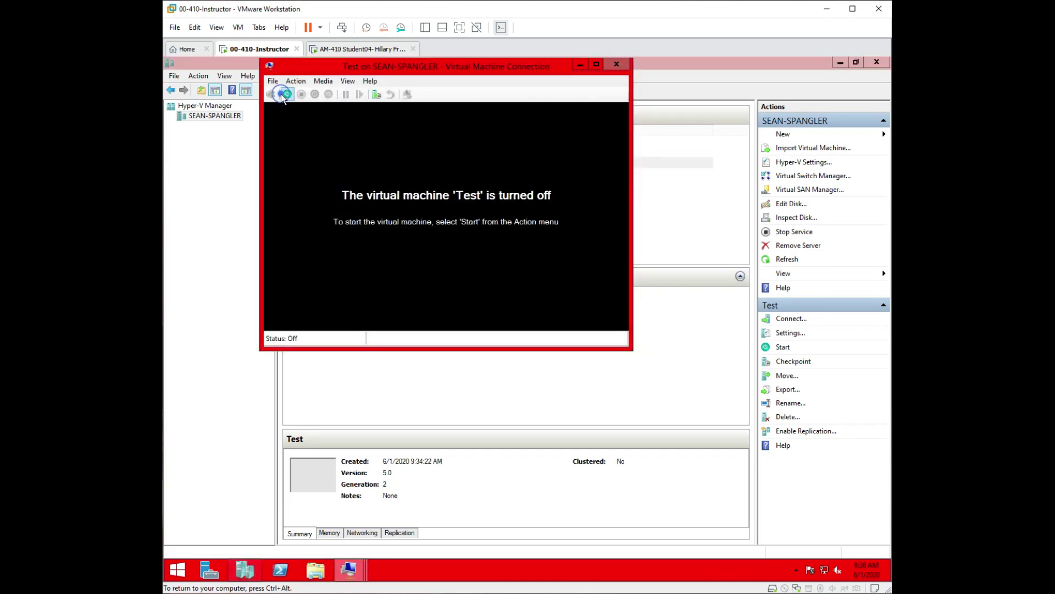
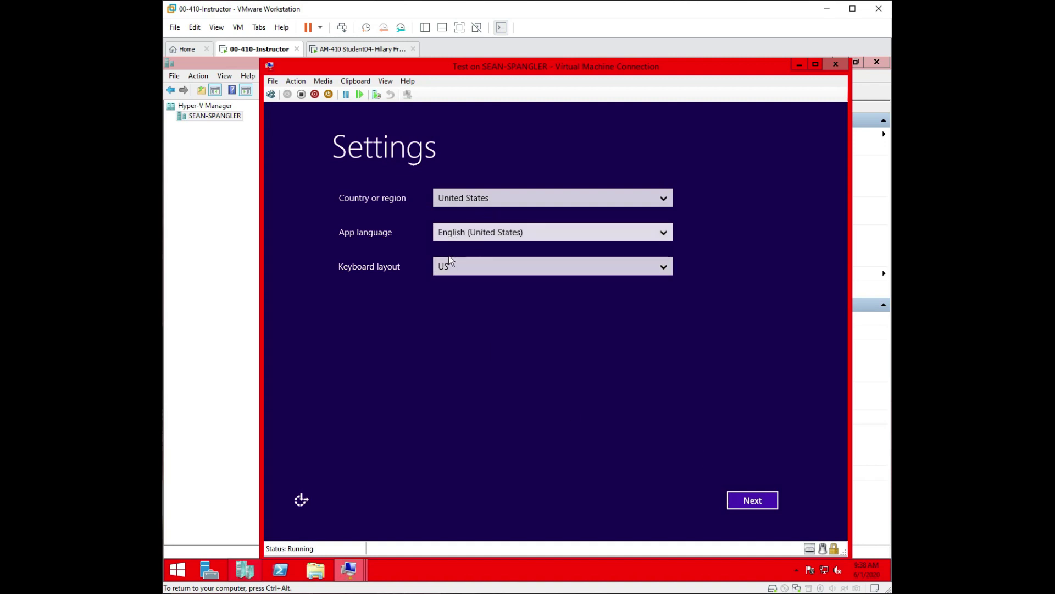
Accept the default region settings and licence terms, then set and confirm the Administrator password.
click(771, 507)
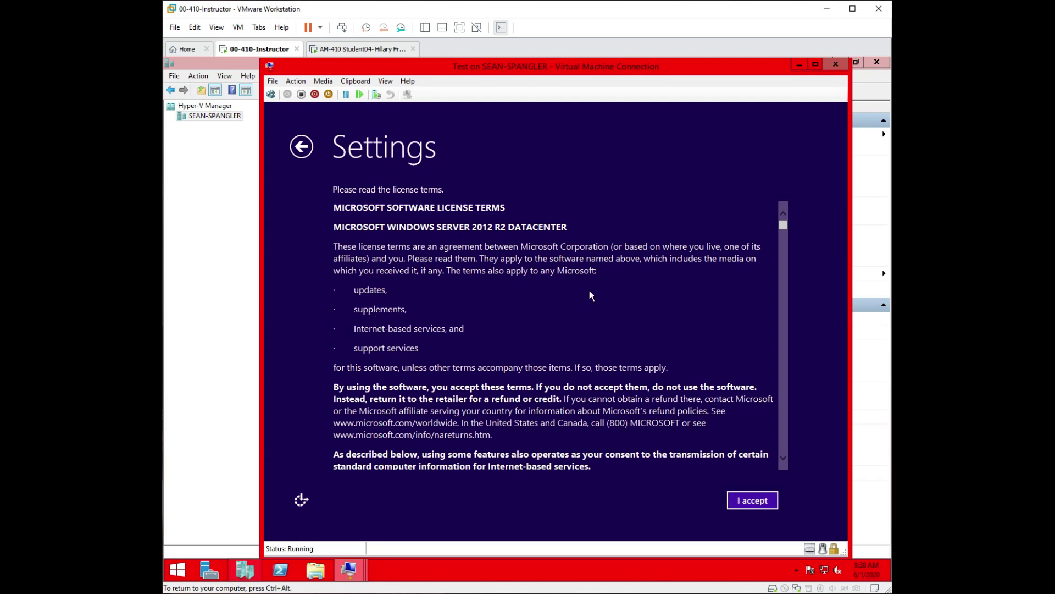
scroll(589, 290, down, 6)
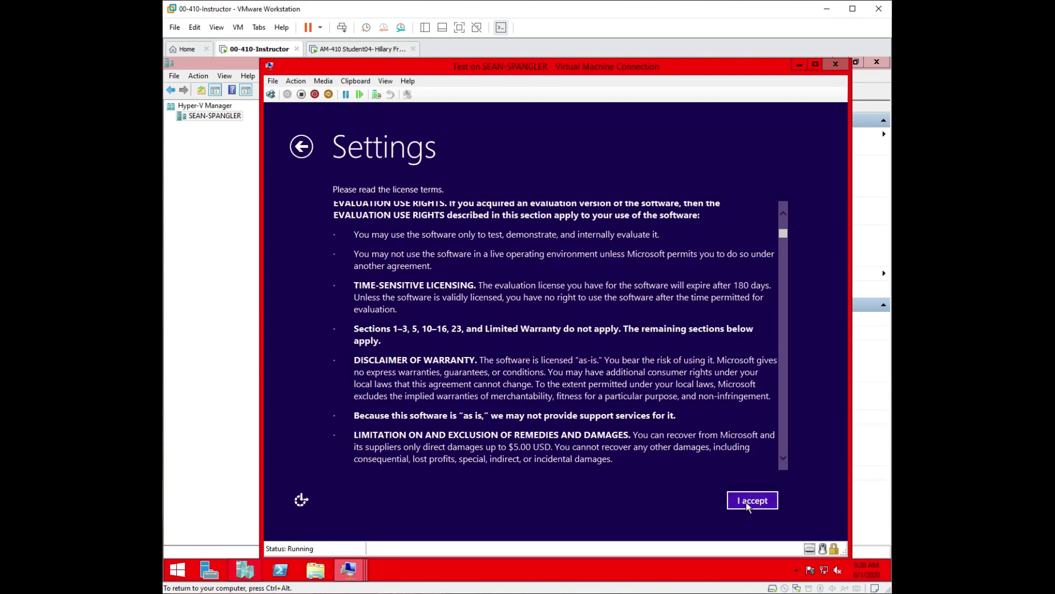
click(747, 501)
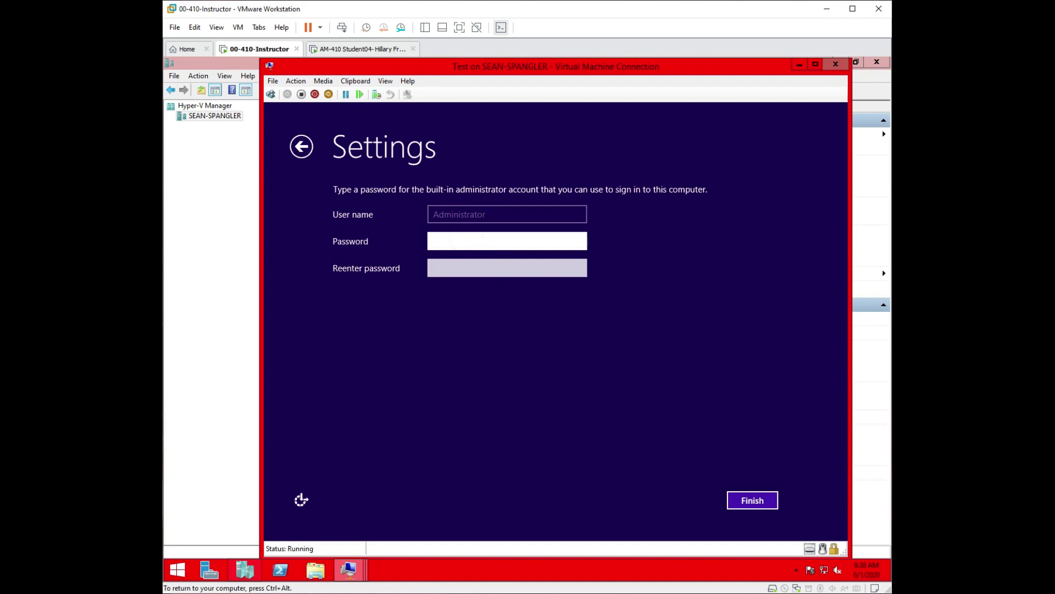
text(Pa$$w0rd1)
key(Tab)
text(Pa$$w0rd1)
key(Return)
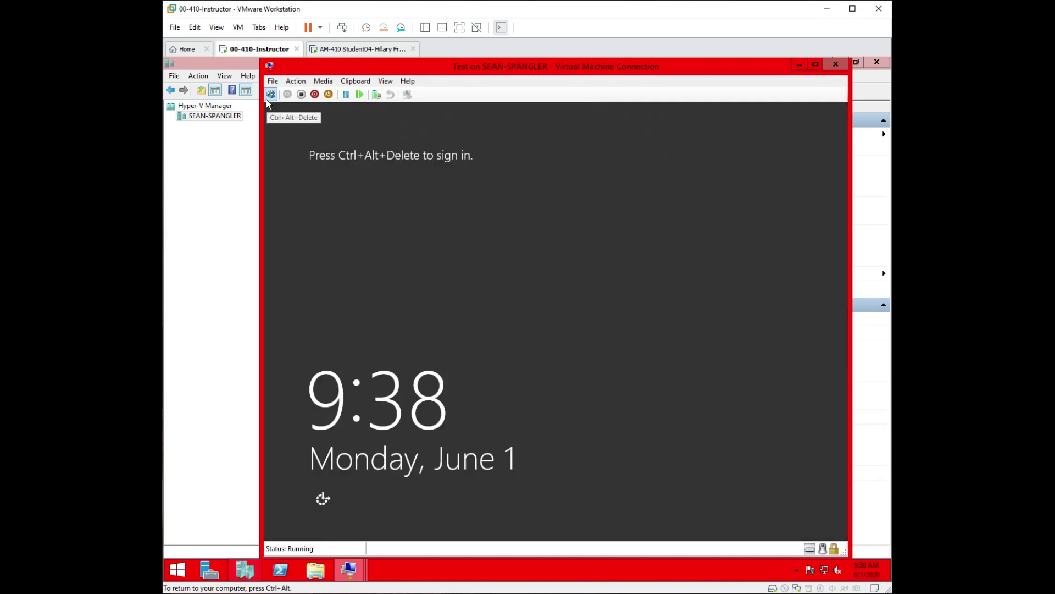
Sign in as Administrator via Ctrl+Alt+Delete with the password, and allow network discovery.
click(271, 95)
click(580, 242)
text(•••••••••)
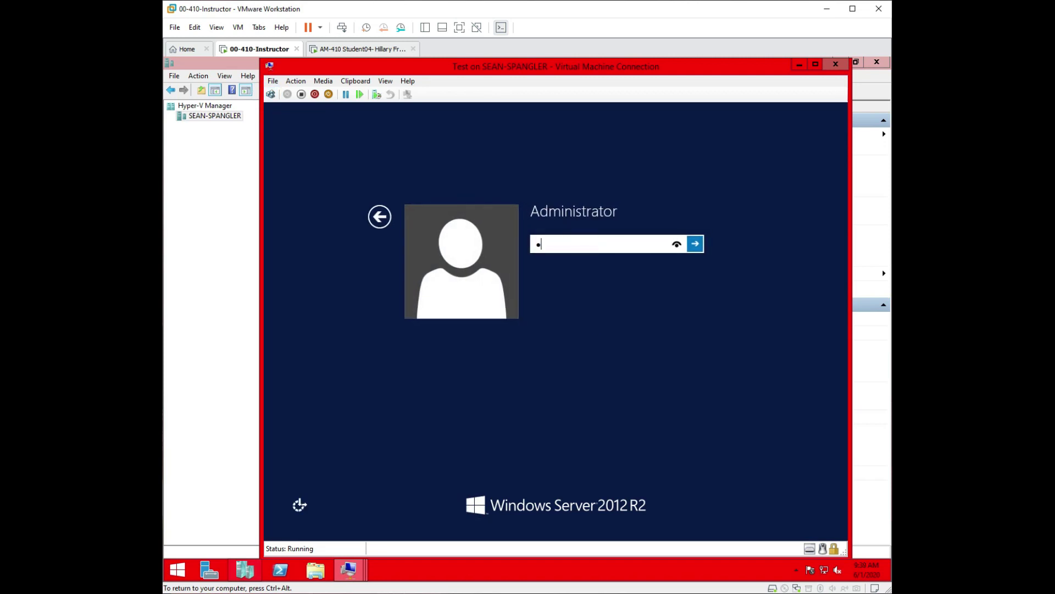
key(Return)
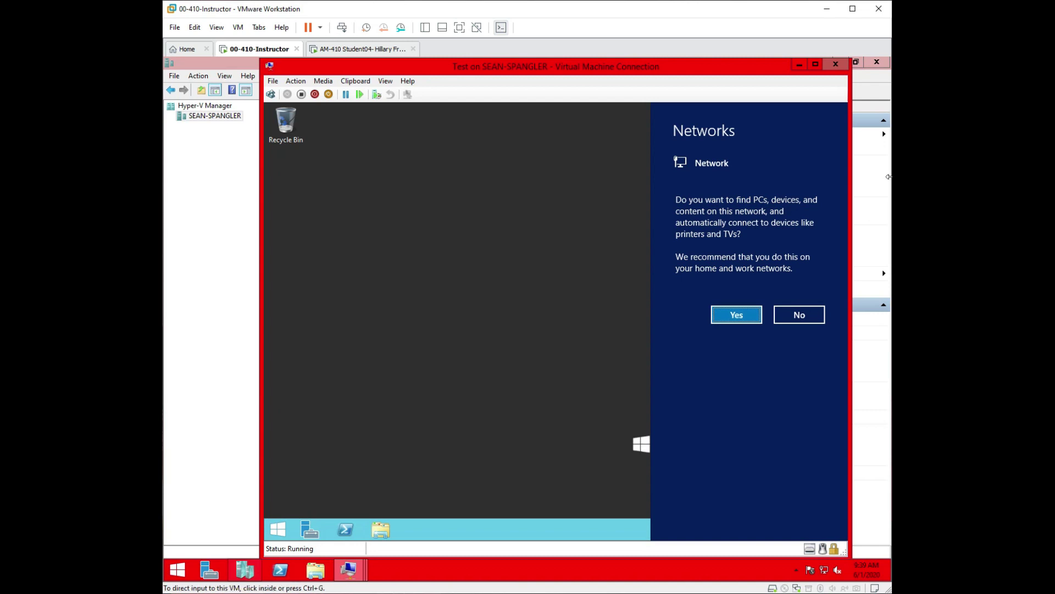
click(725, 314)
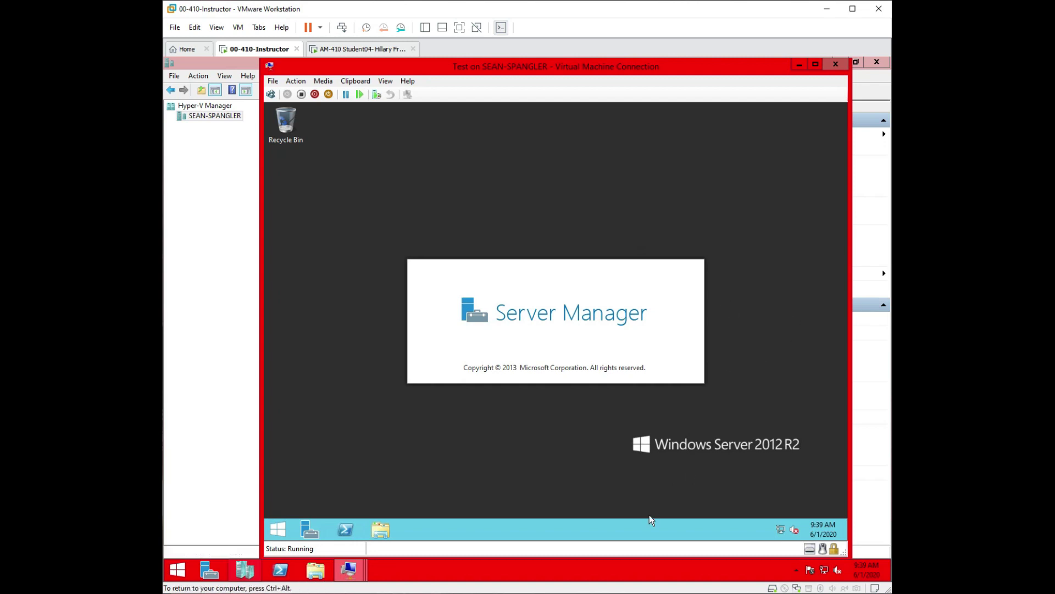
Open Configure this local server and scroll the Properties pane right to review it.
mouse_move(781, 528)
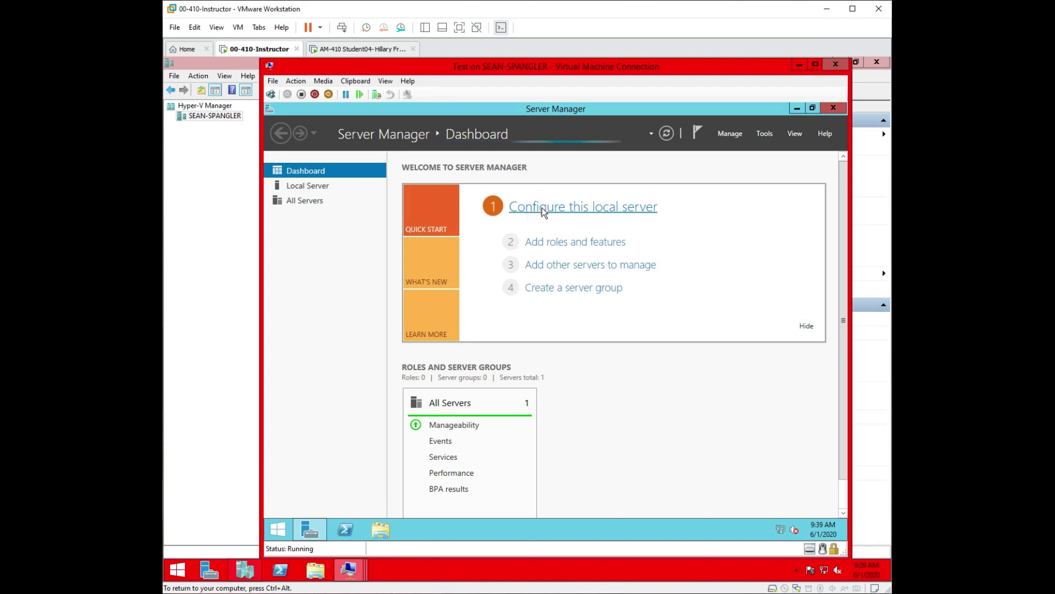
click(642, 214)
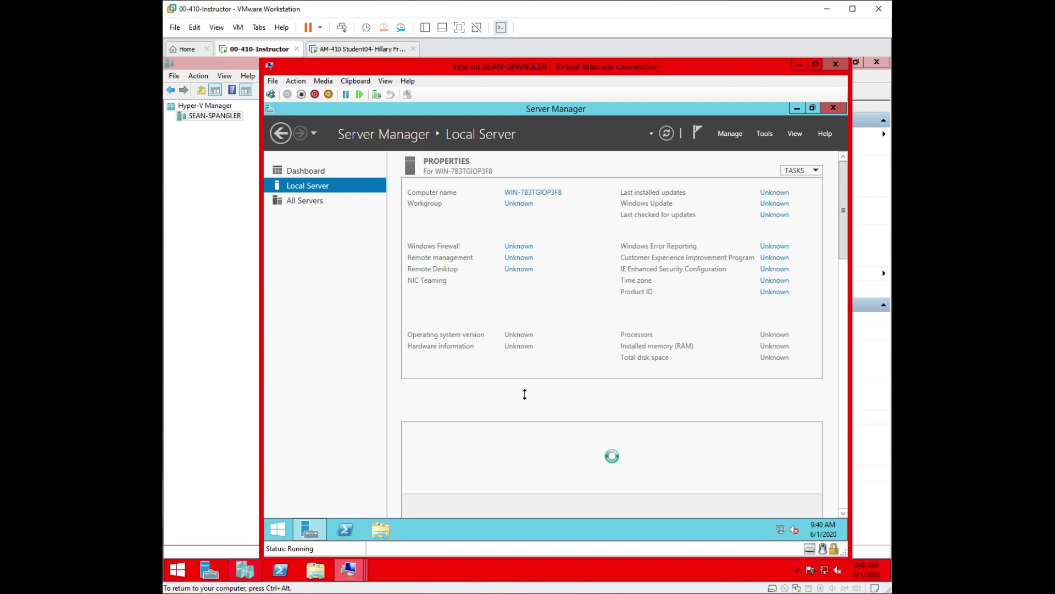
click(525, 374)
drag(552, 375, 699, 366)
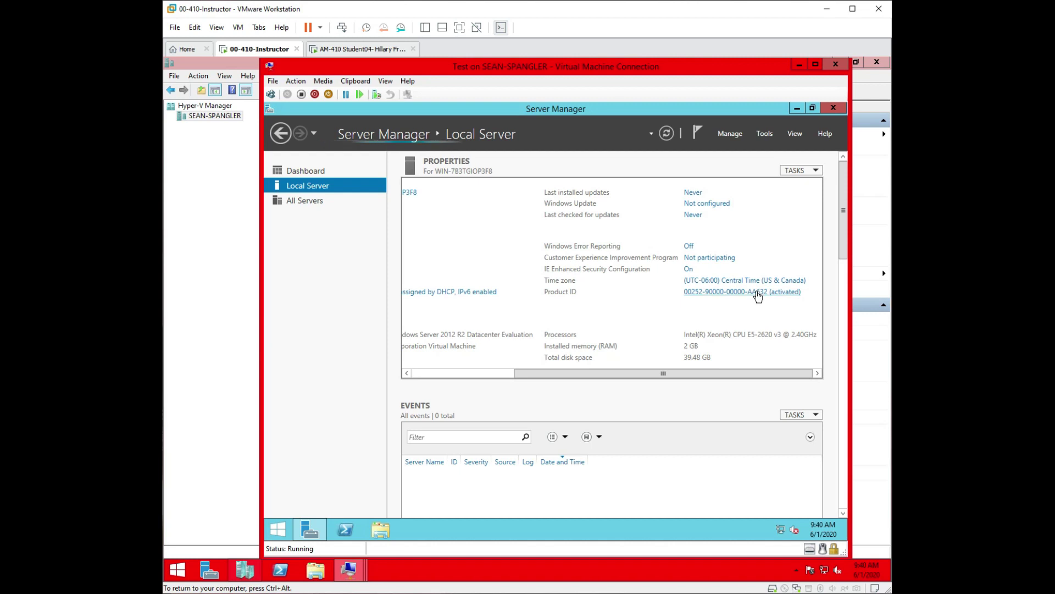
Close Server Manager and refresh the desktop.
click(835, 108)
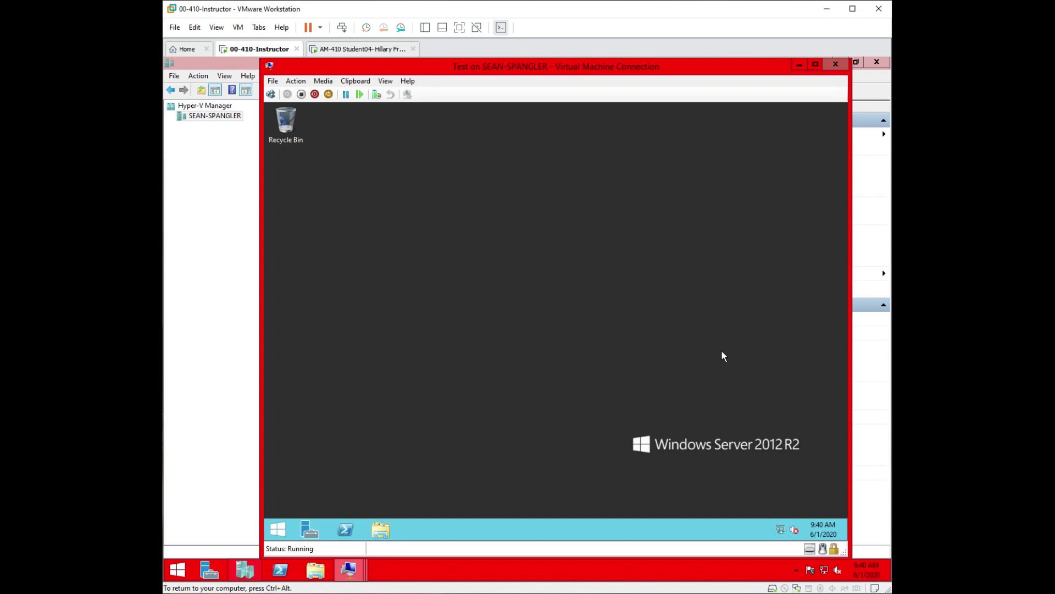
right_click(586, 317)
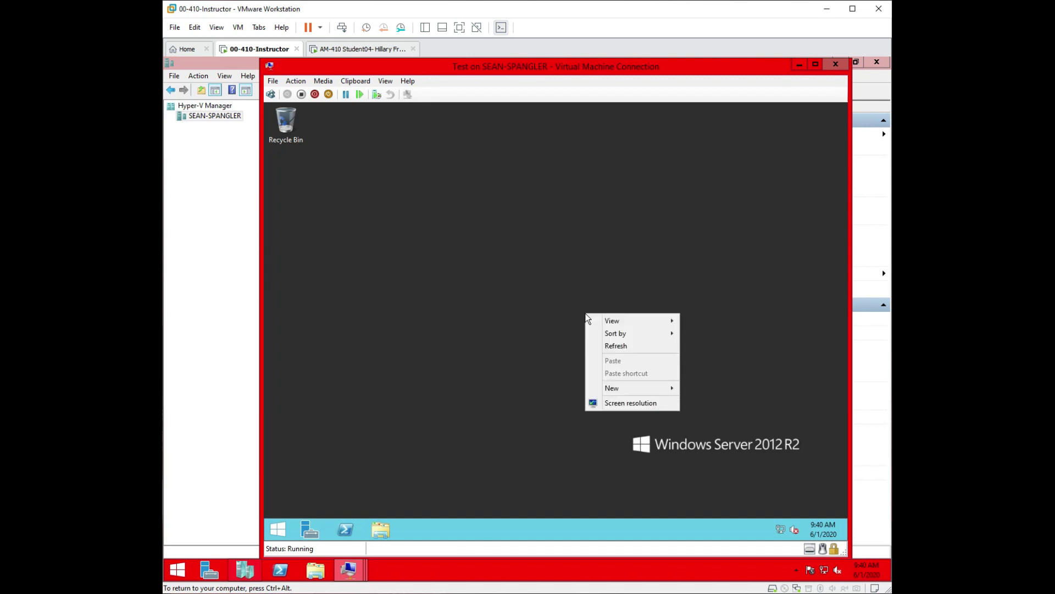
click(649, 350)
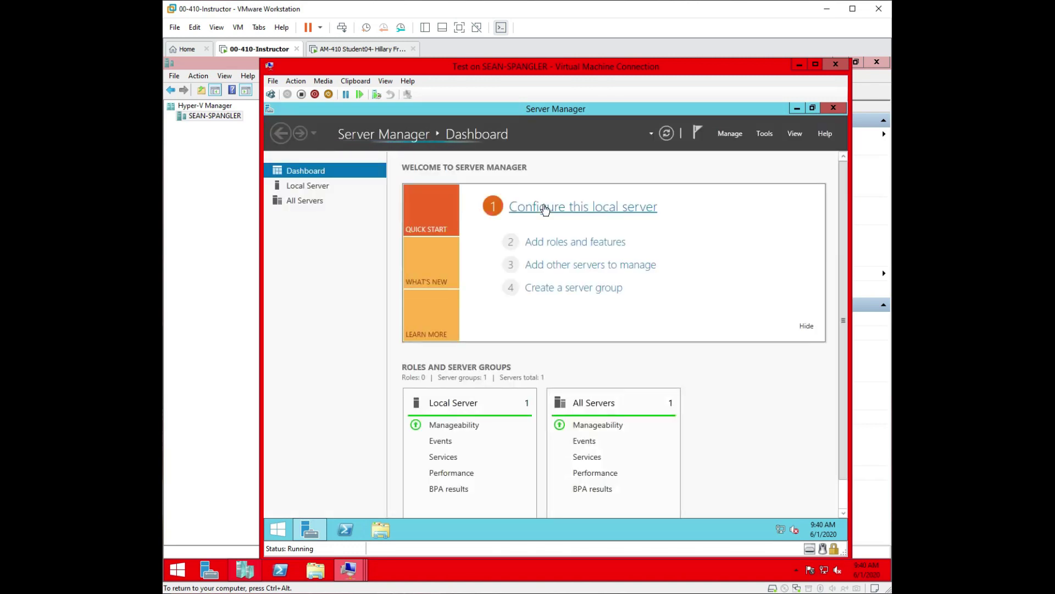
Change the computer name to Test in System Properties and choose Restart Later.
click(544, 208)
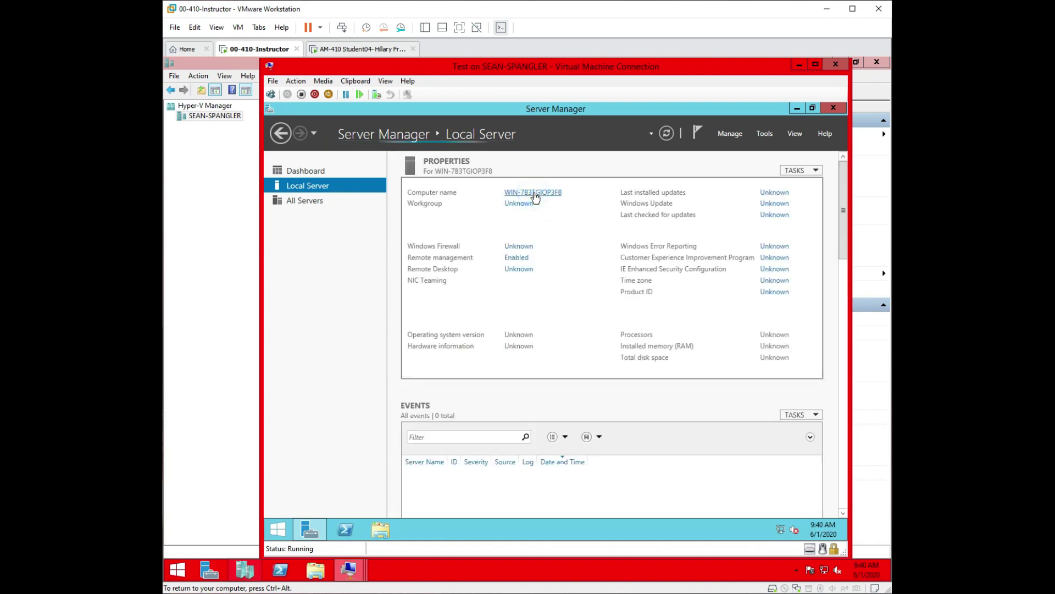
click(533, 192)
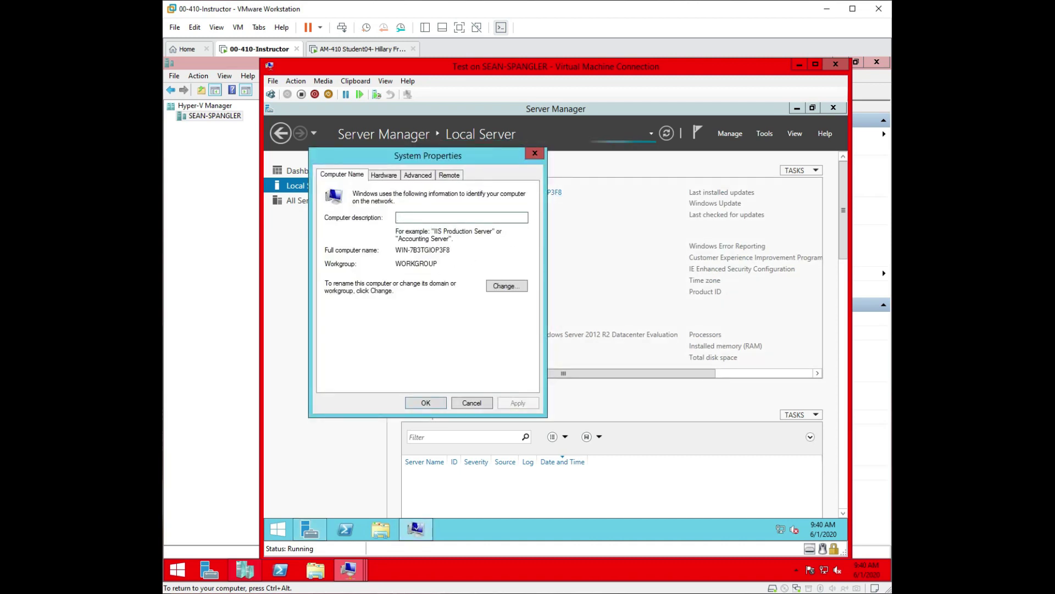
click(506, 285)
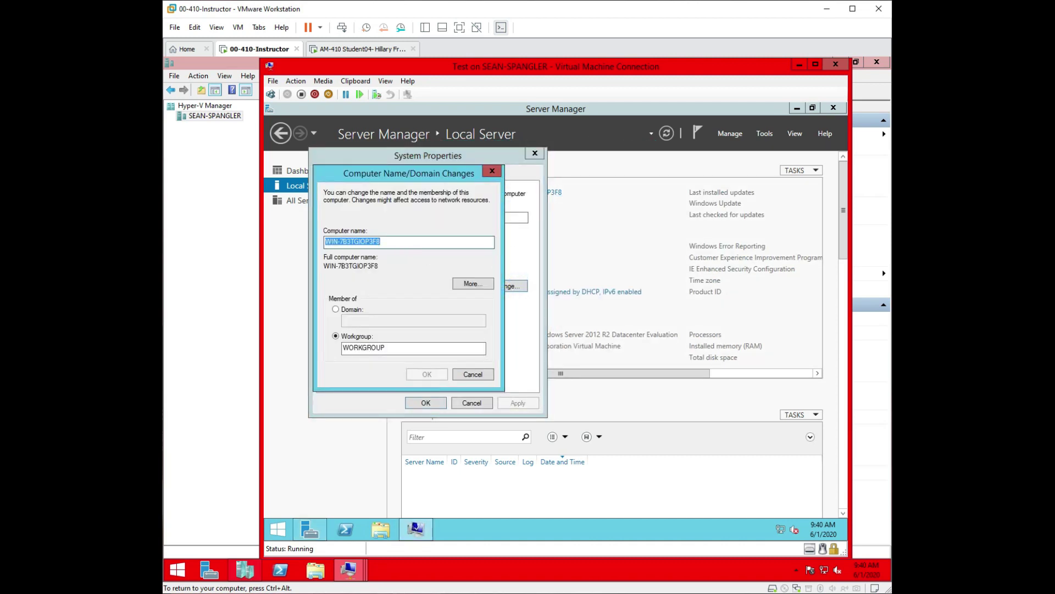
text(Test)
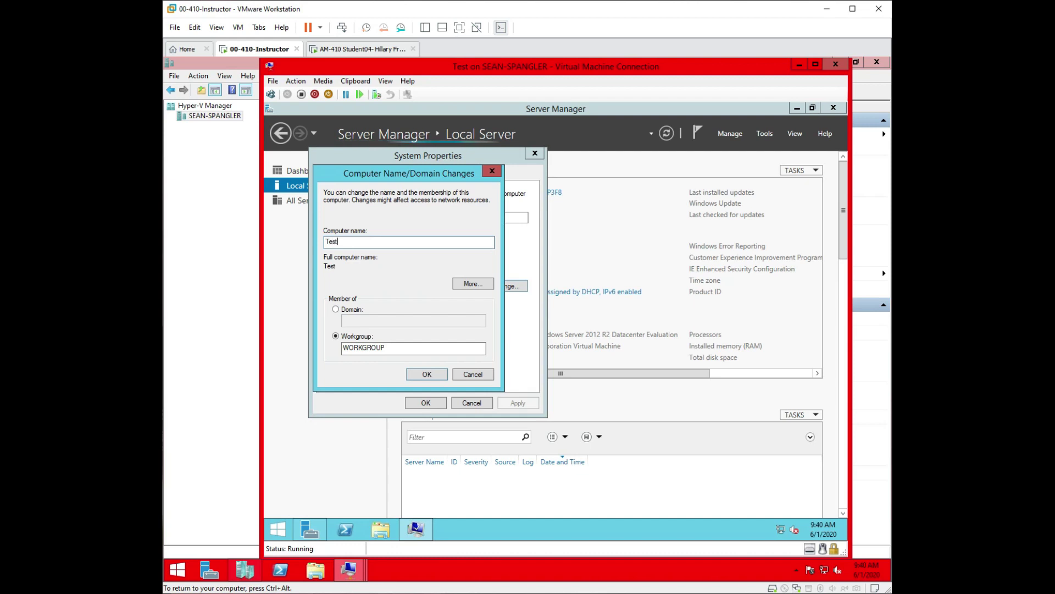
click(428, 375)
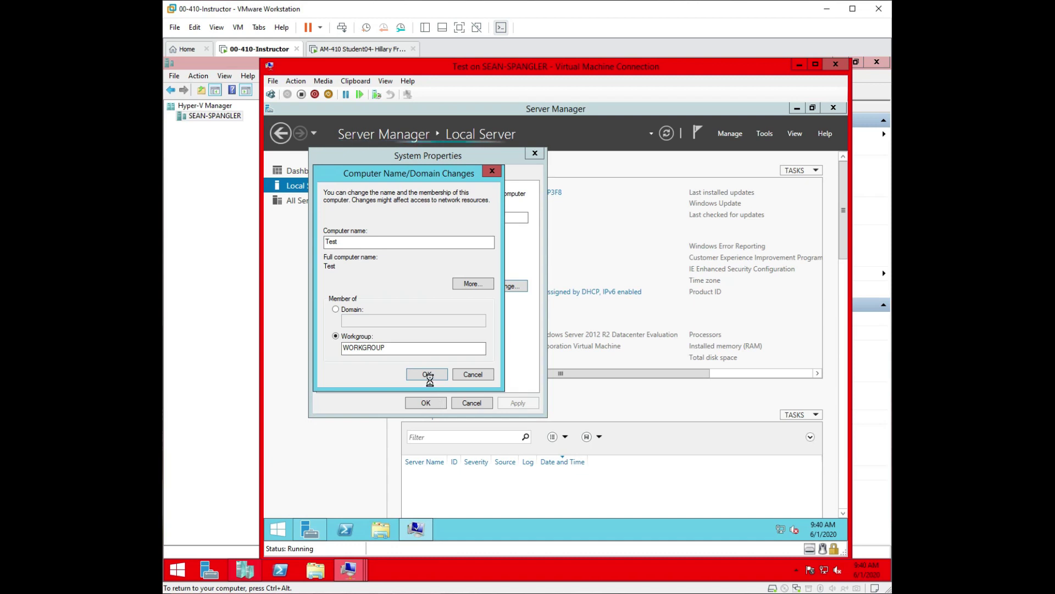
click(627, 329)
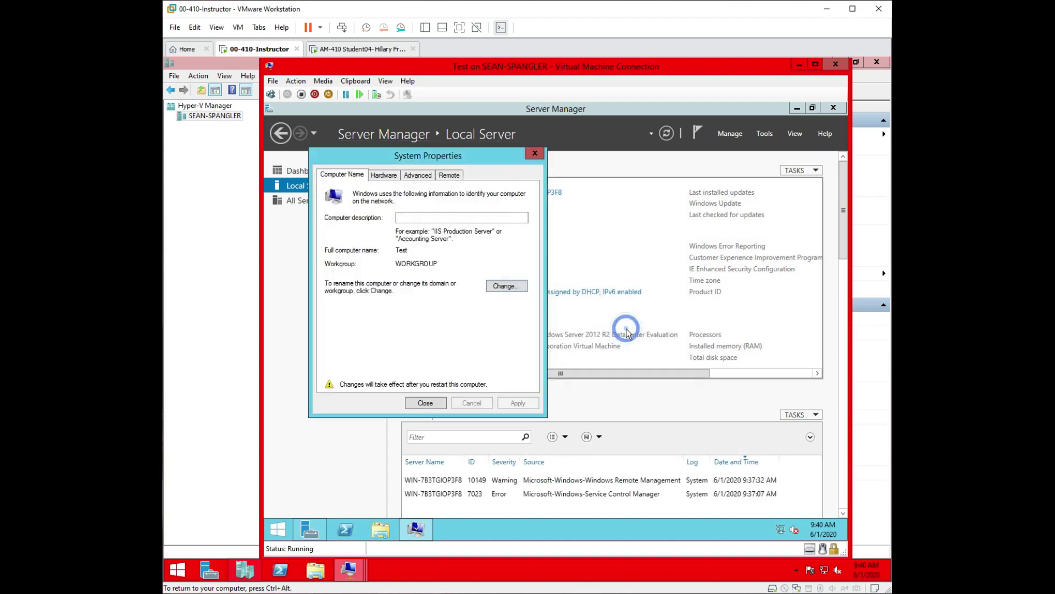
click(427, 403)
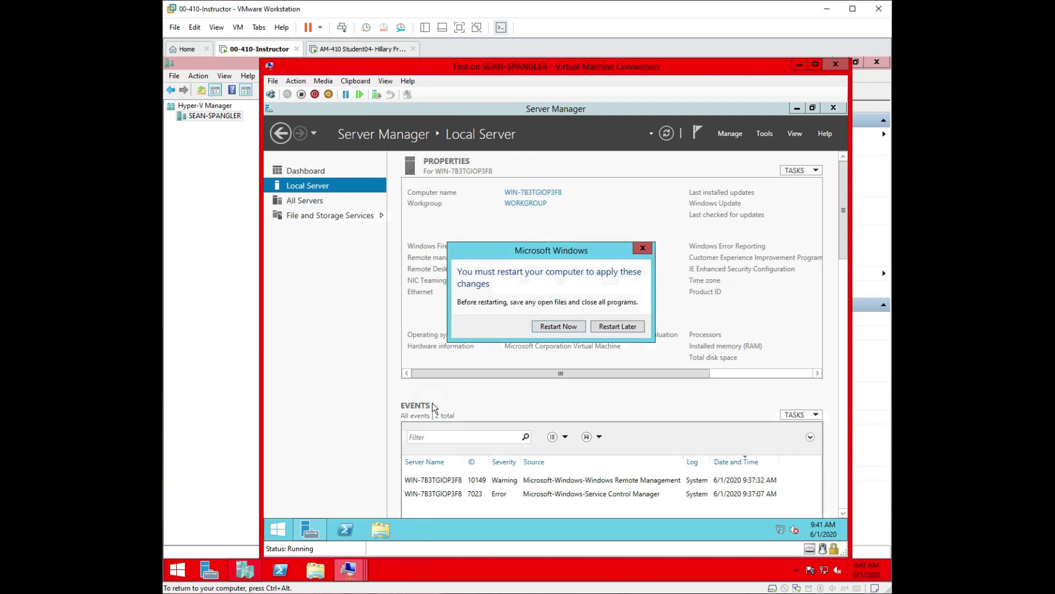
click(619, 326)
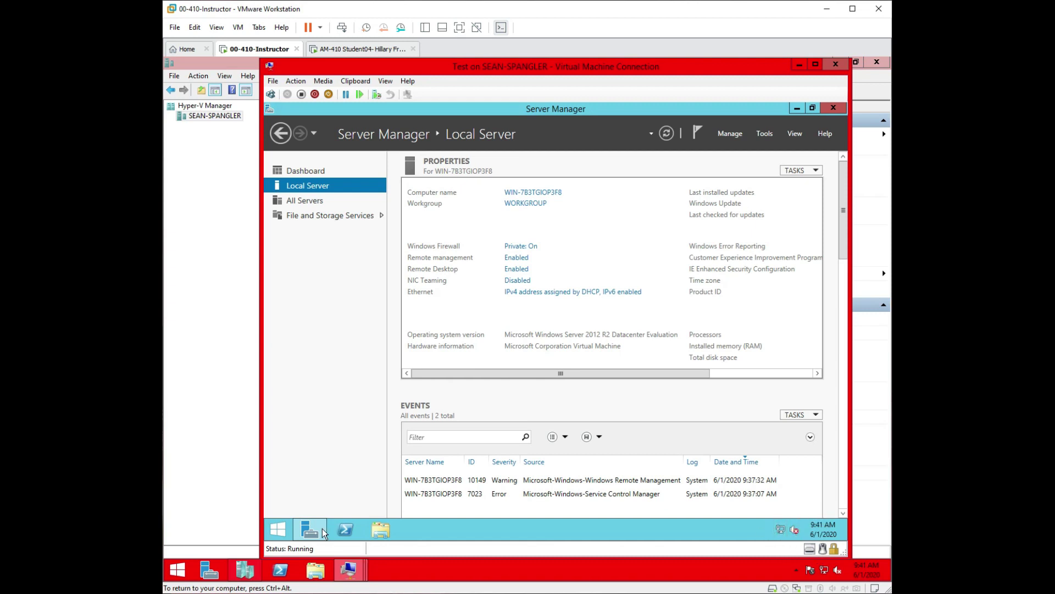
Shut down the guest from the Start context menu, selecting a shutdown reason and continuing.
right_click(278, 530)
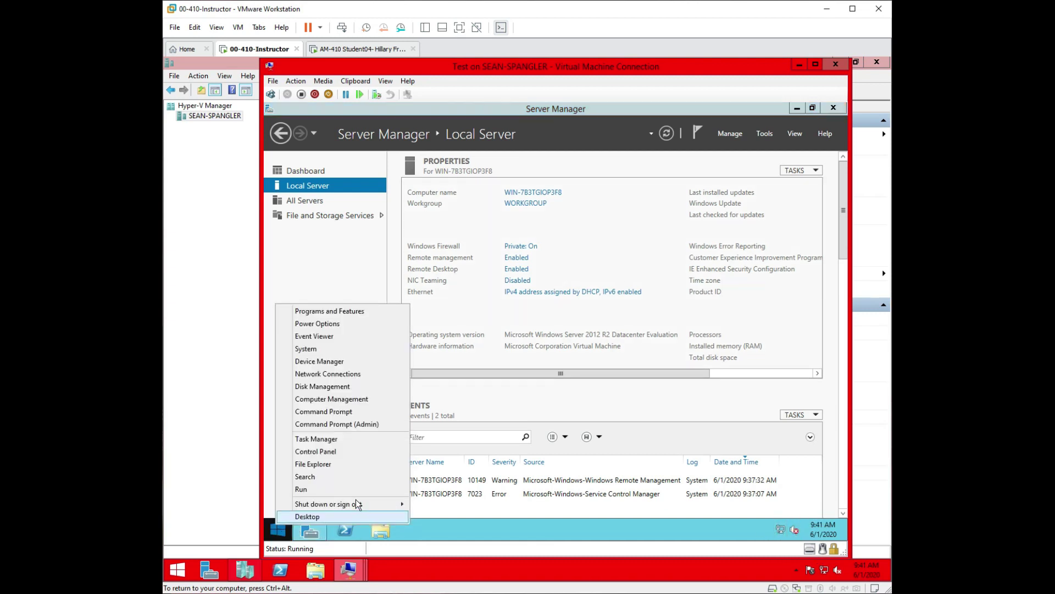
mouse_move(353, 506)
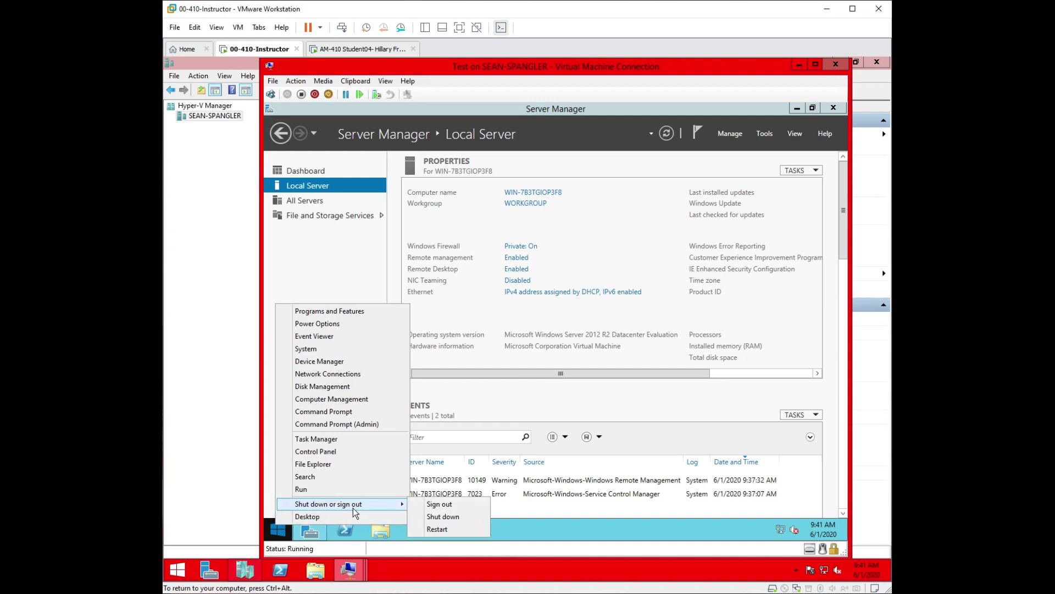
click(441, 517)
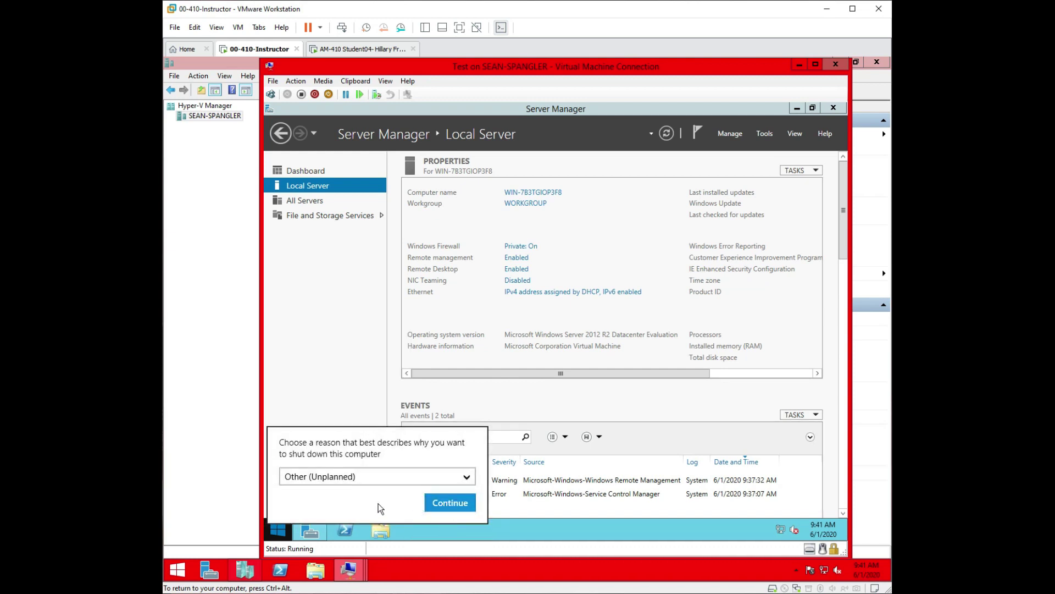
click(410, 472)
click(395, 476)
click(440, 500)
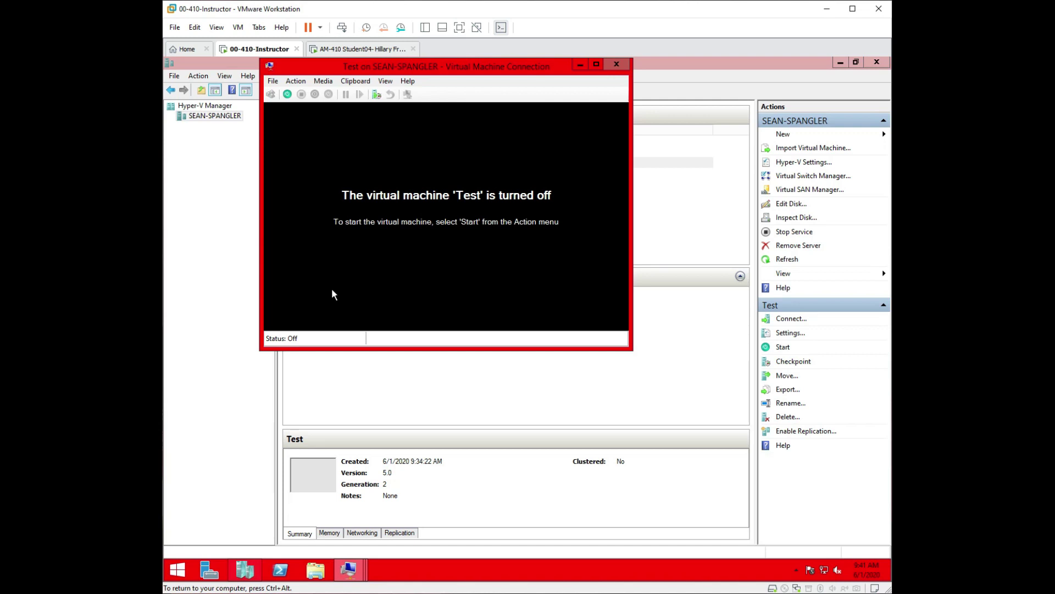
Connect Test's network adapter to Privat Virtual Switch in its settings, then apply and save.
click(273, 81)
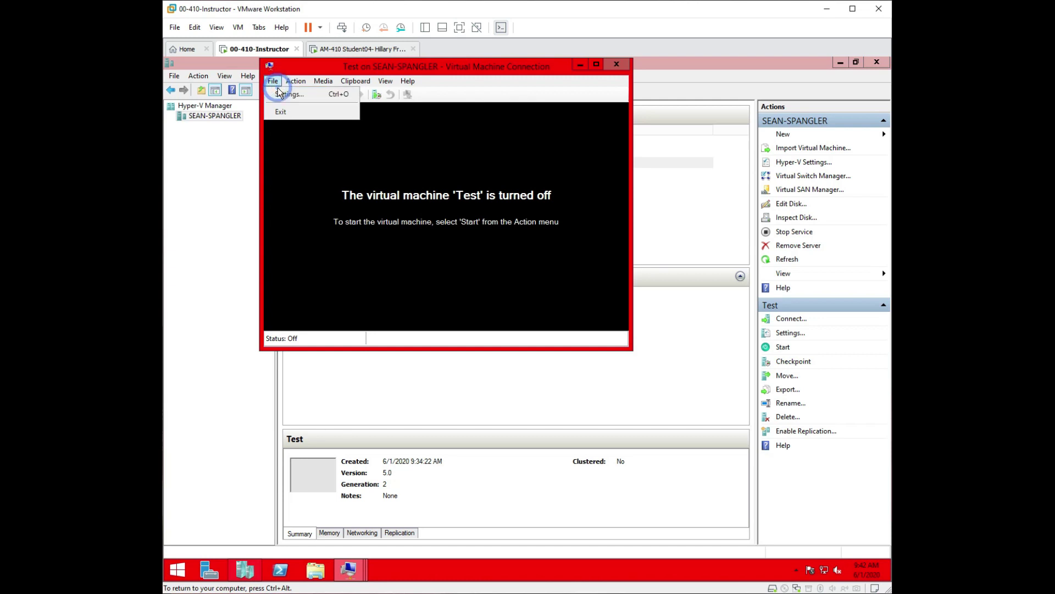
click(283, 94)
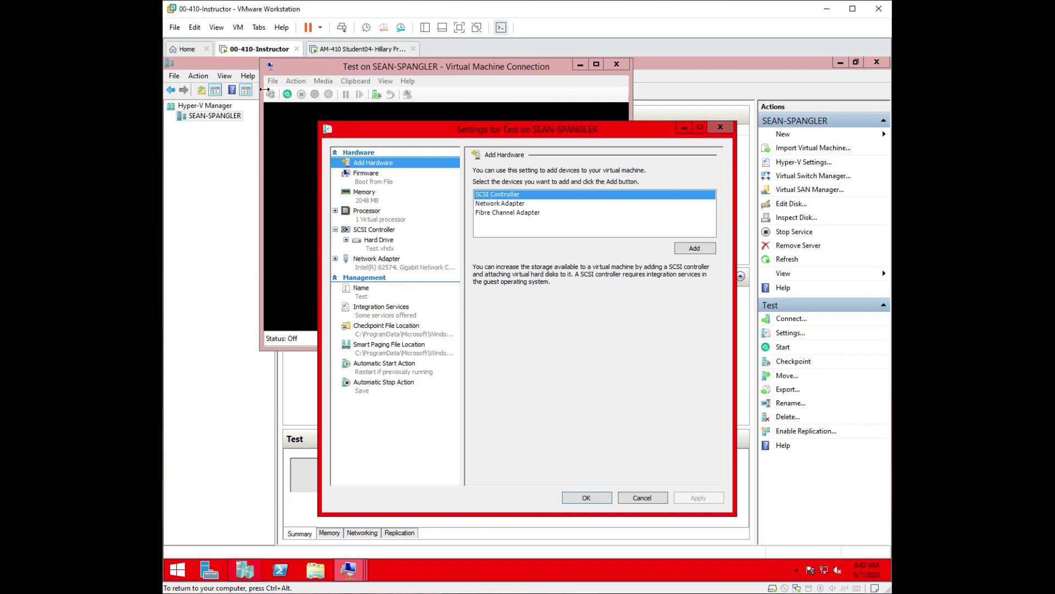
drag(378, 140, 440, 155)
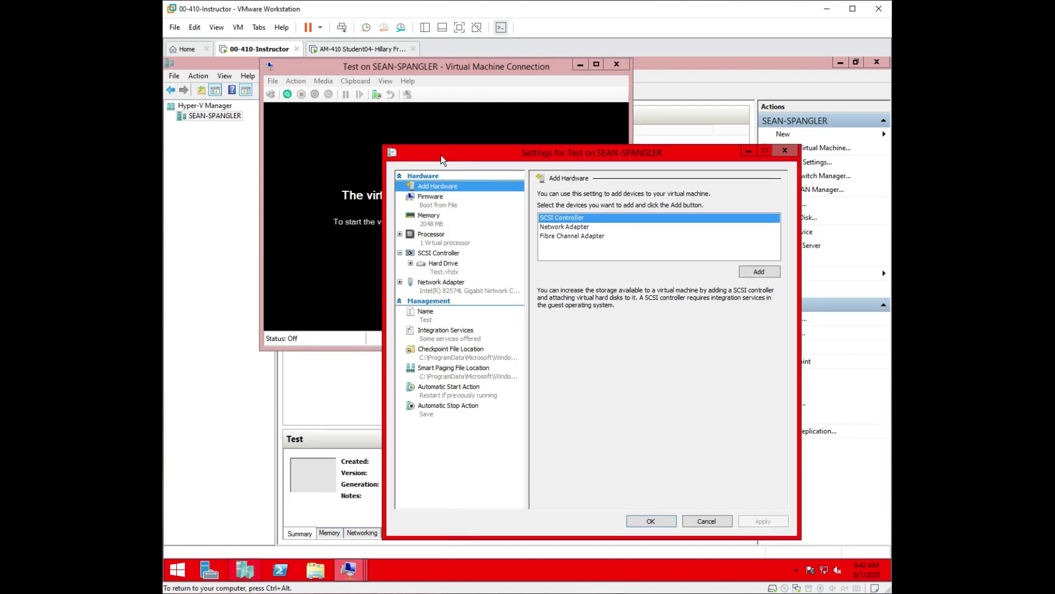
click(452, 285)
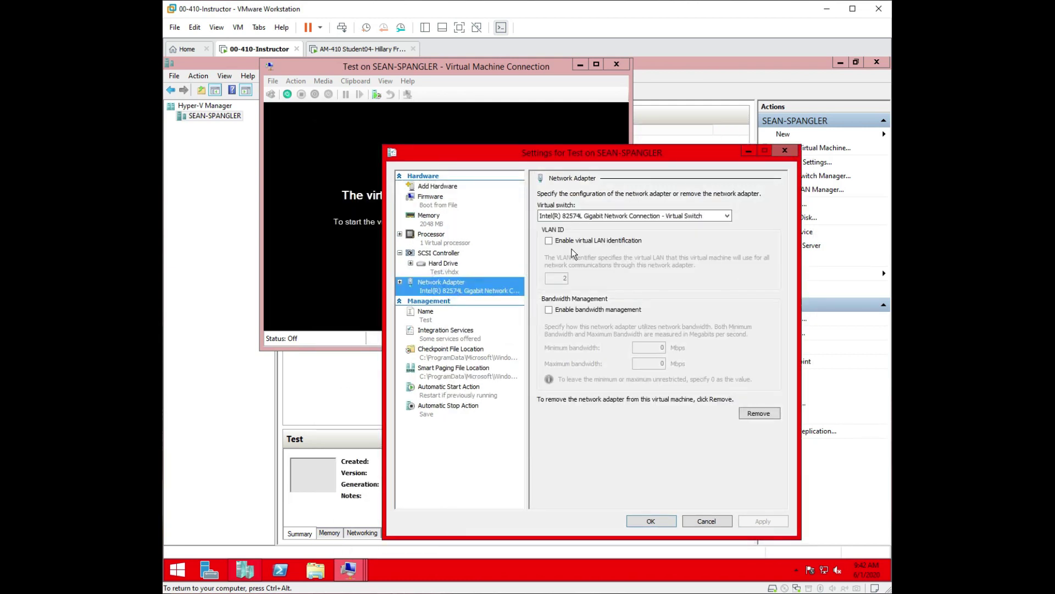
click(722, 213)
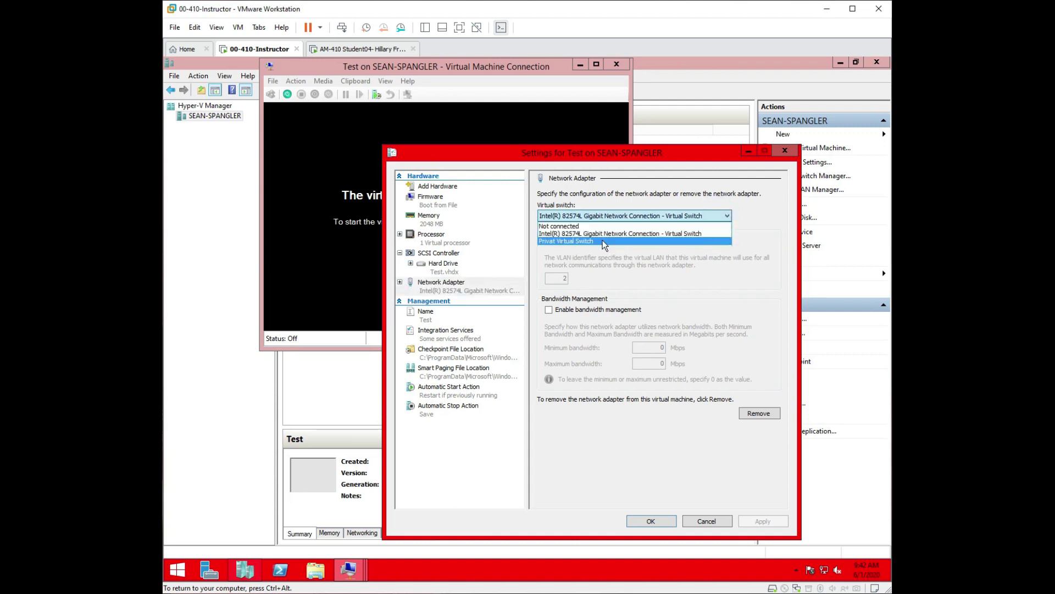
click(603, 242)
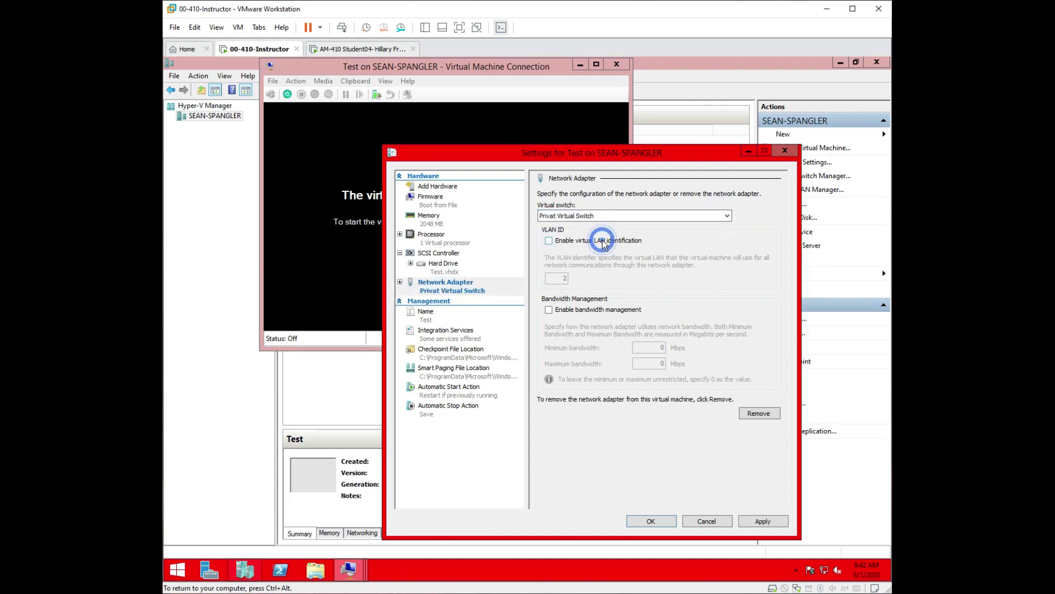
click(765, 523)
click(651, 522)
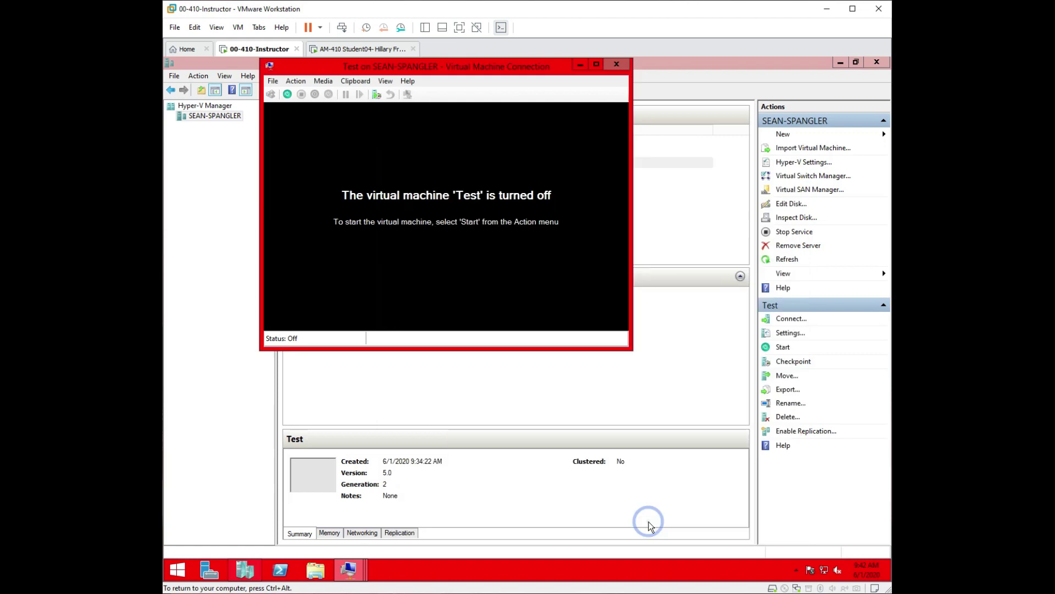
Start Test, connect to its console at 1276 by 919, and move the window left.
click(288, 95)
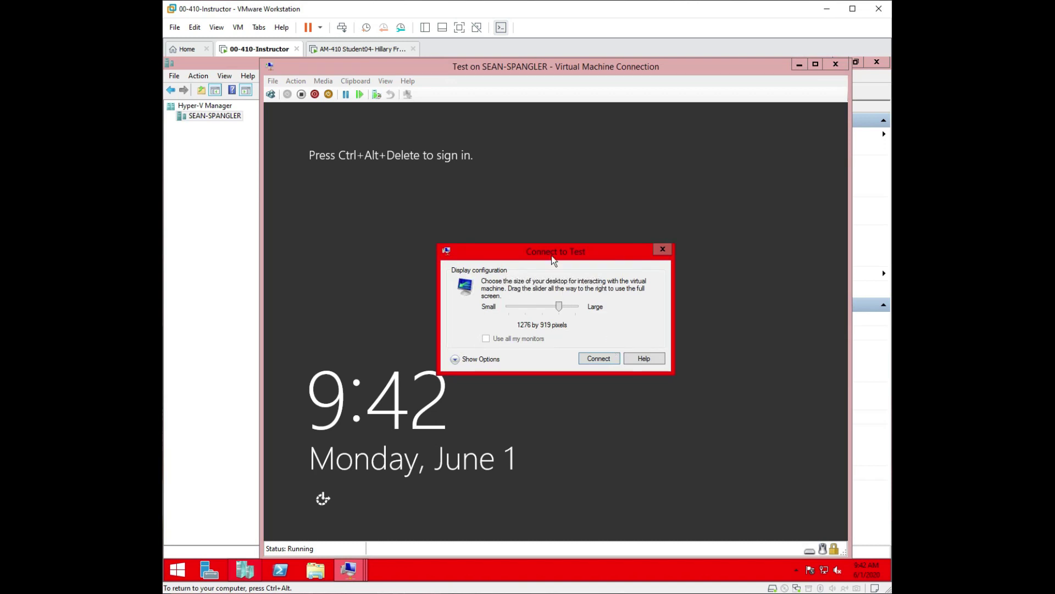
click(599, 358)
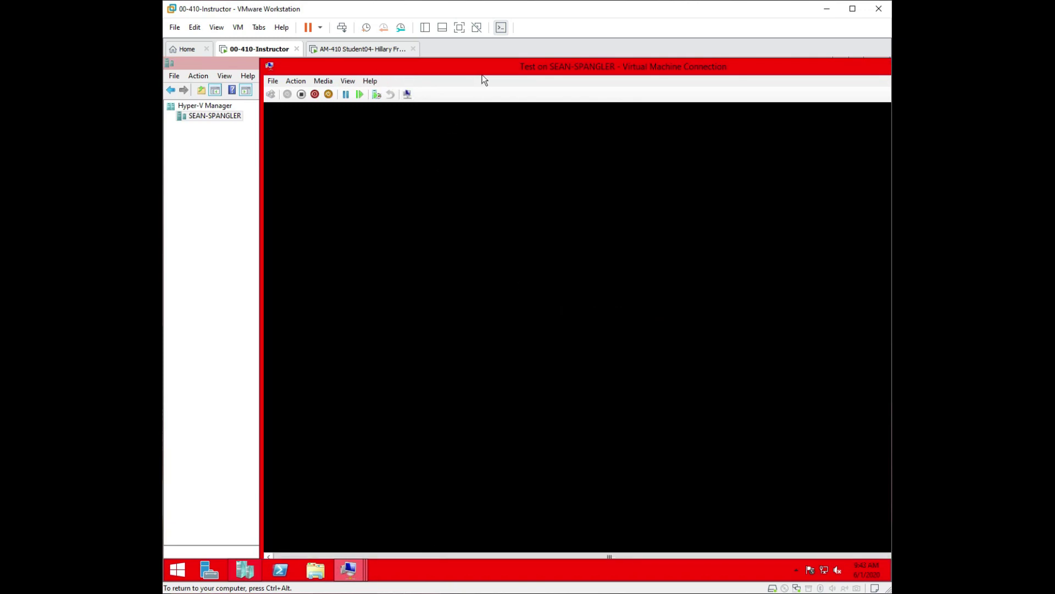
drag(487, 71, 392, 70)
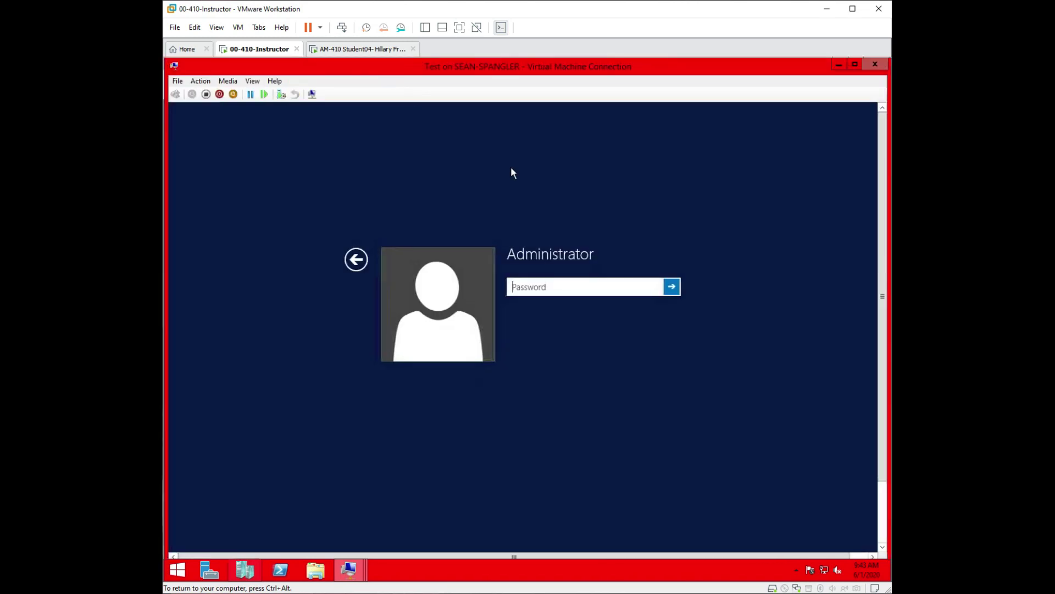
Sign in as Administrator and allow discovery on the Contoso.com network.
click(565, 281)
text(*********)
key(Return)
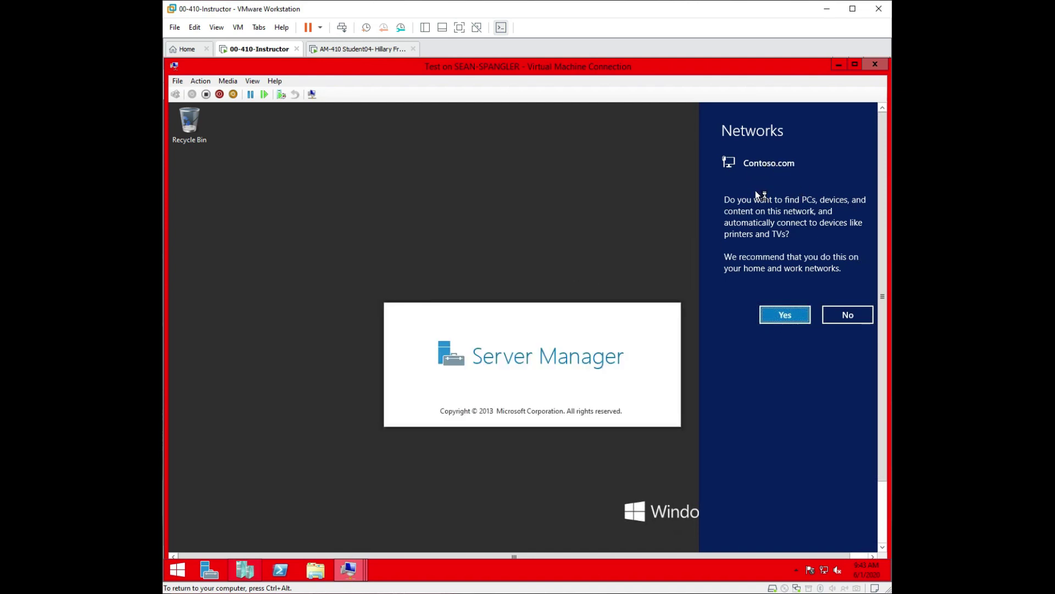
click(800, 317)
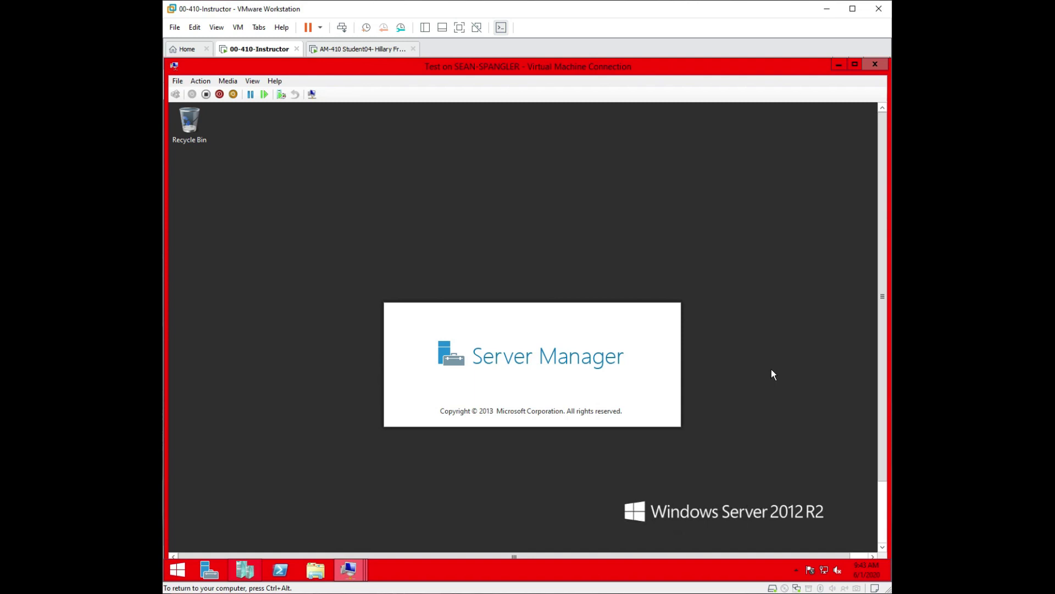
Switch the VM connection to Full Screen Mode and give input to the guest.
click(253, 81)
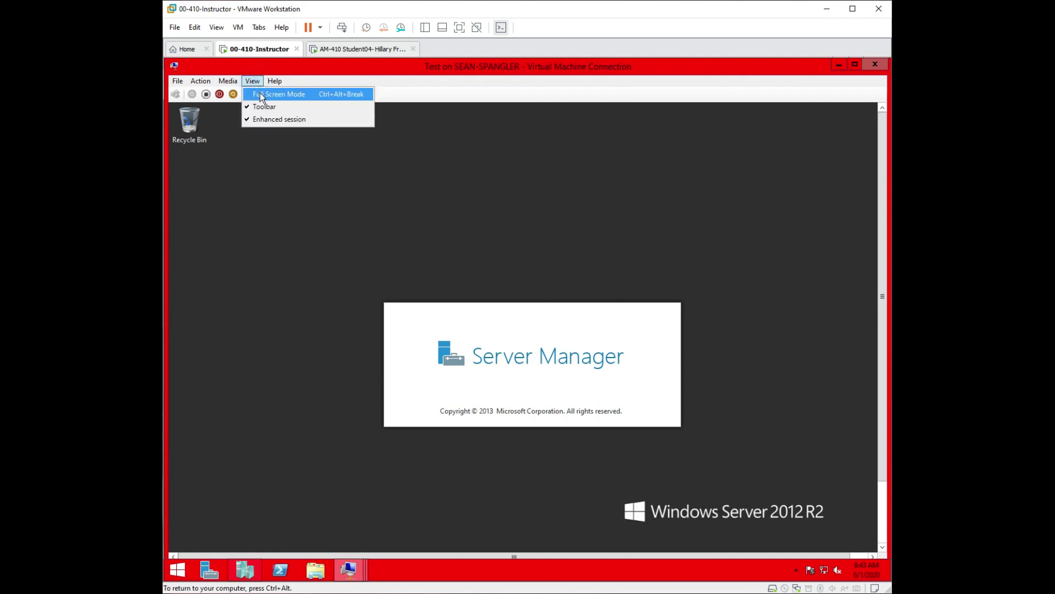
click(260, 93)
click(546, 132)
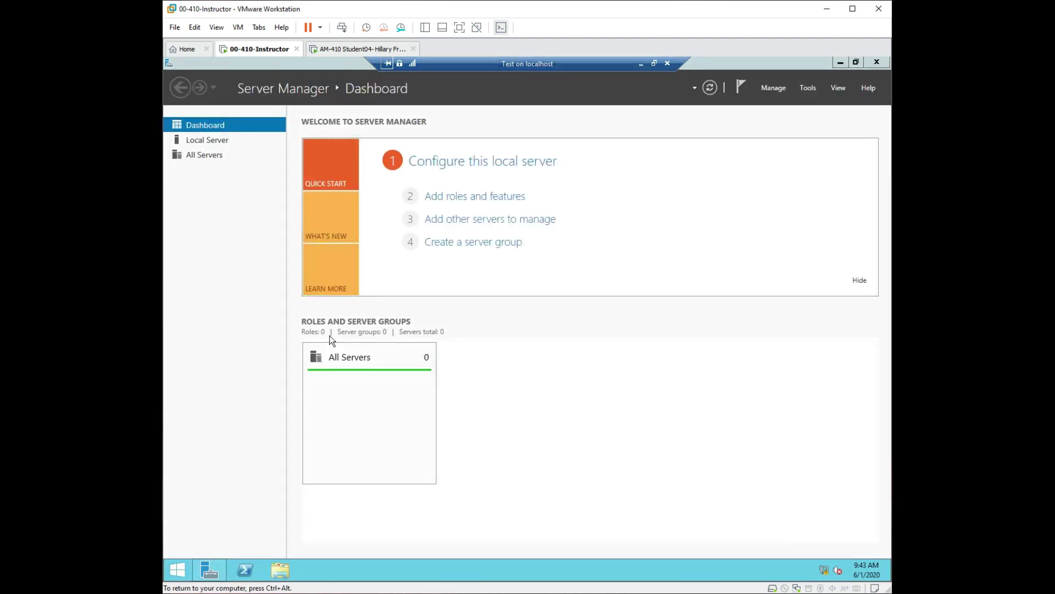
Open a PowerShell console in the VM and run ipconfig.
click(246, 572)
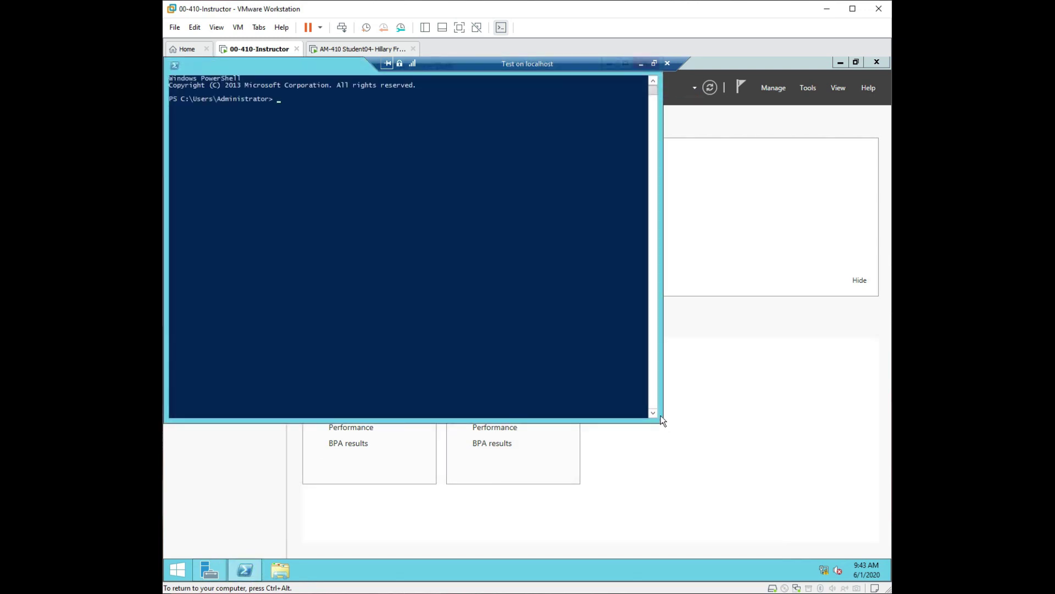
drag(267, 66, 366, 132)
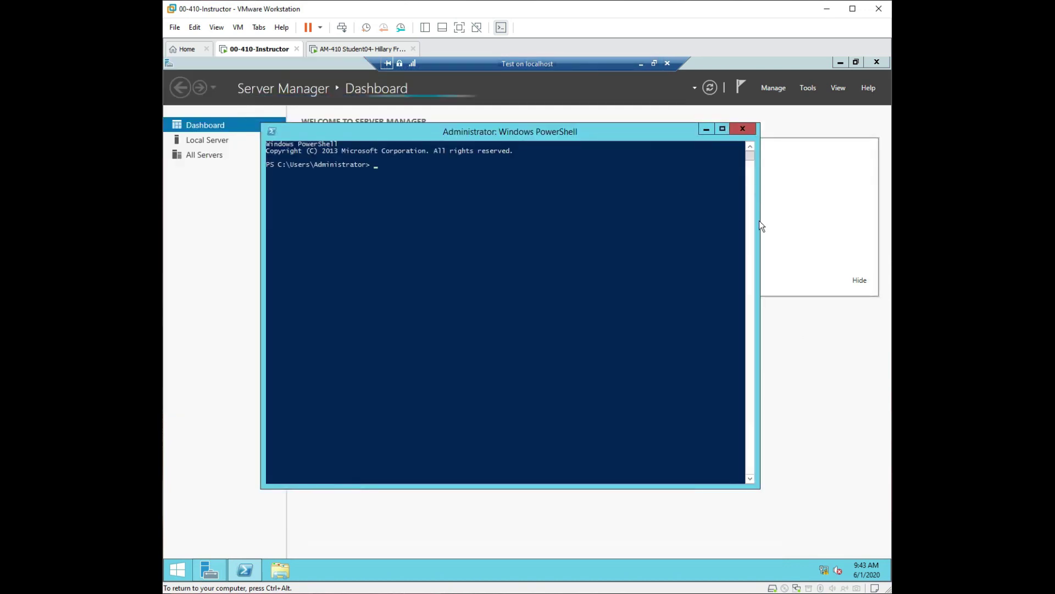
click(558, 186)
text(ipconfig)
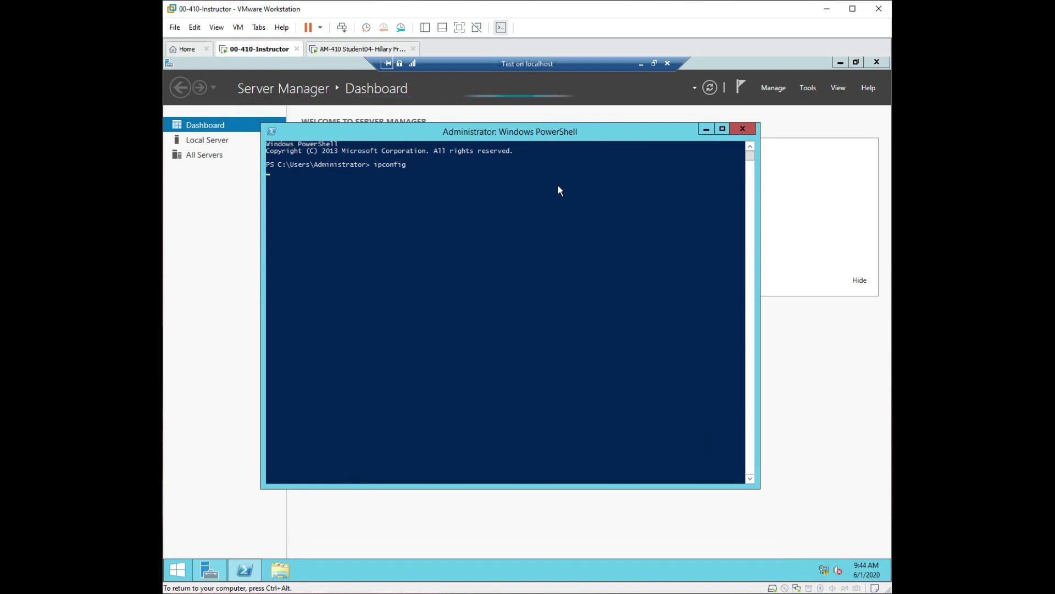
key(Return)
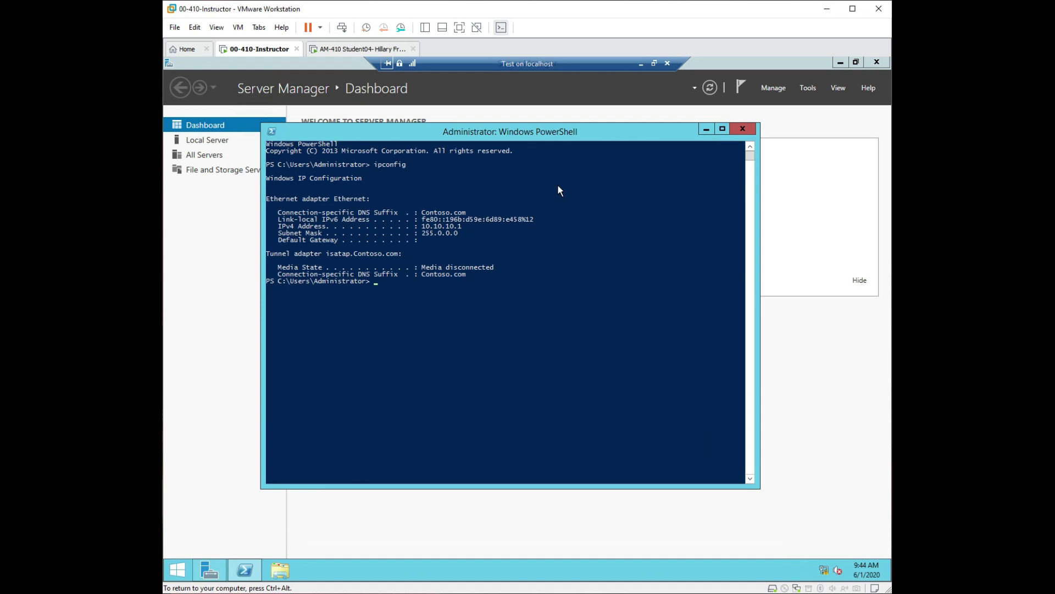
Rerun the command as ipconfig /all for full details.
key(Up)
text(/all)
key(Return)
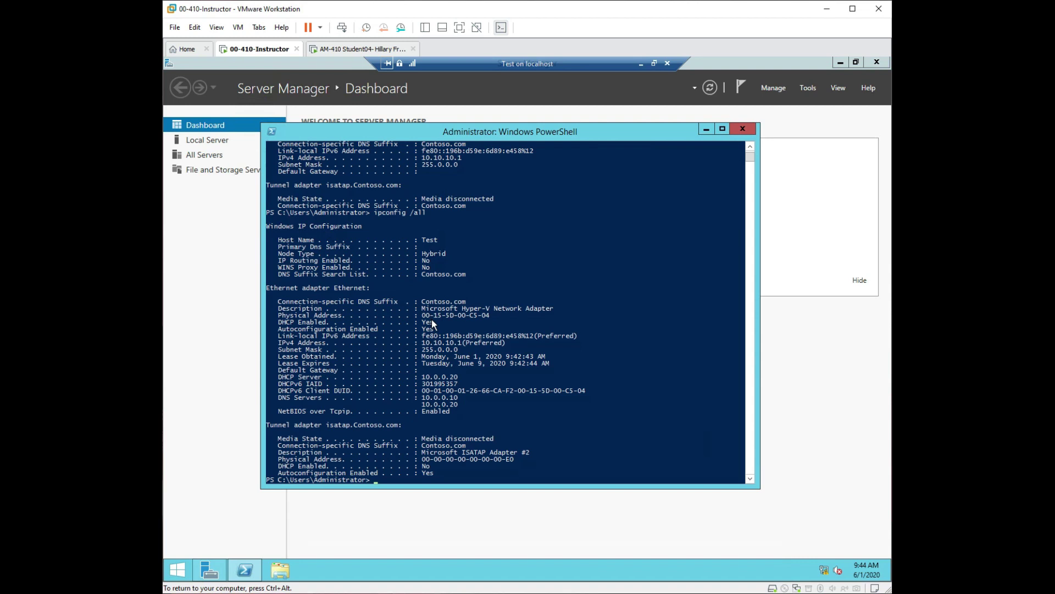
Highlight physical address 00-15-5D-00-C5-04, DHCP and autoconfiguration values, link-local IPv6 address, and lease times.
drag(489, 314, 422, 316)
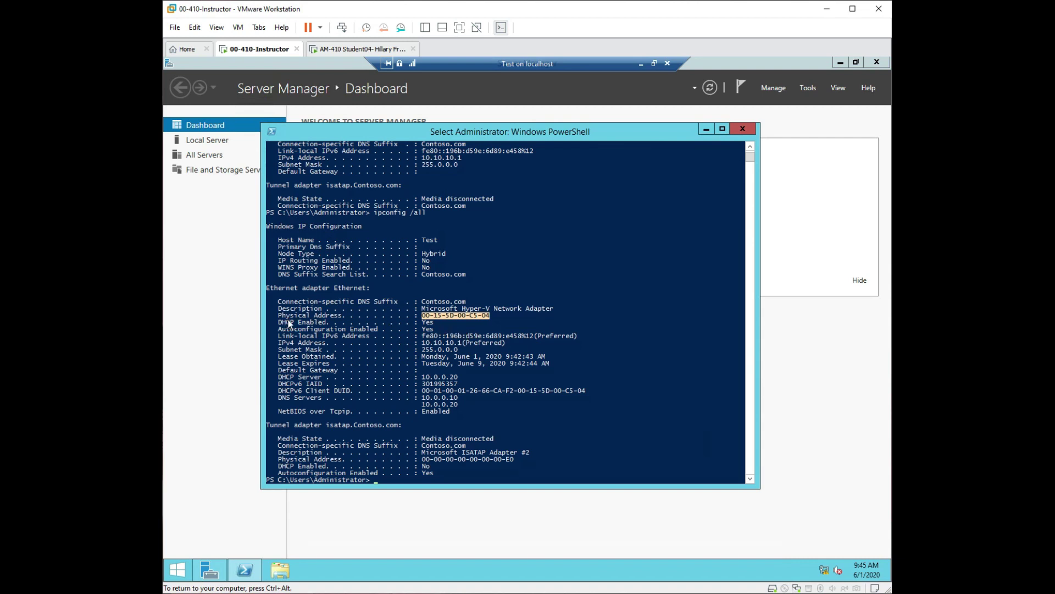
click(433, 323)
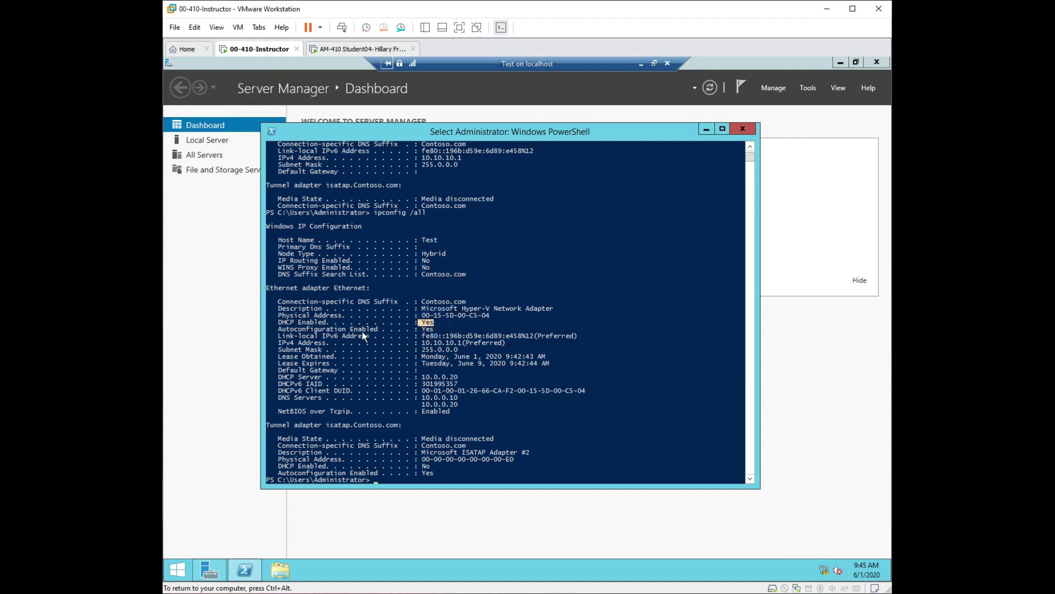
click(436, 329)
drag(436, 329, 419, 330)
drag(575, 335, 414, 337)
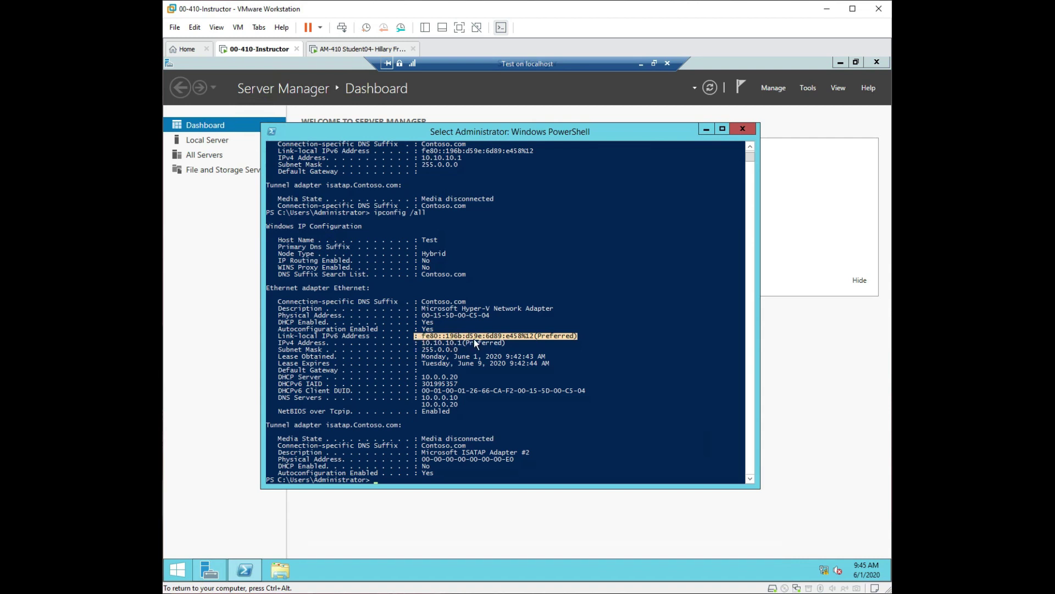
click(420, 336)
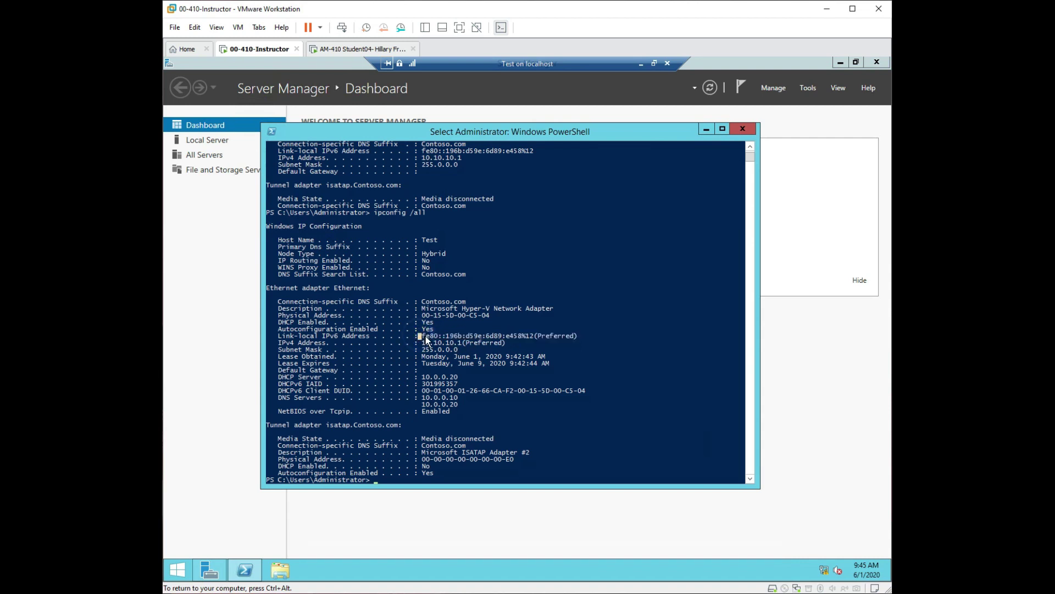
drag(424, 335, 576, 335)
click(484, 349)
drag(505, 342, 470, 344)
drag(279, 355, 345, 365)
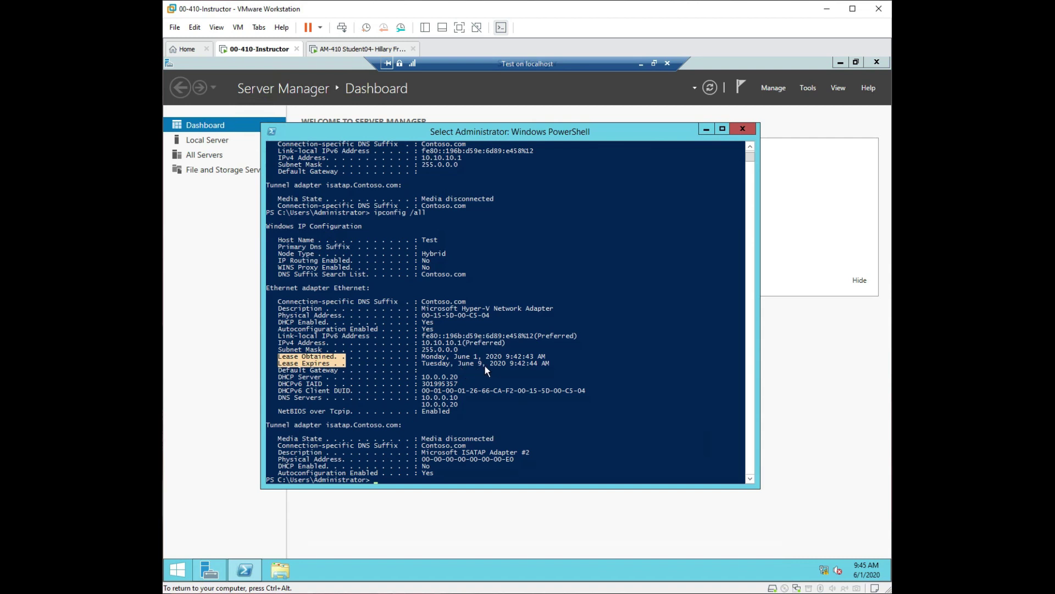
drag(422, 362, 510, 365)
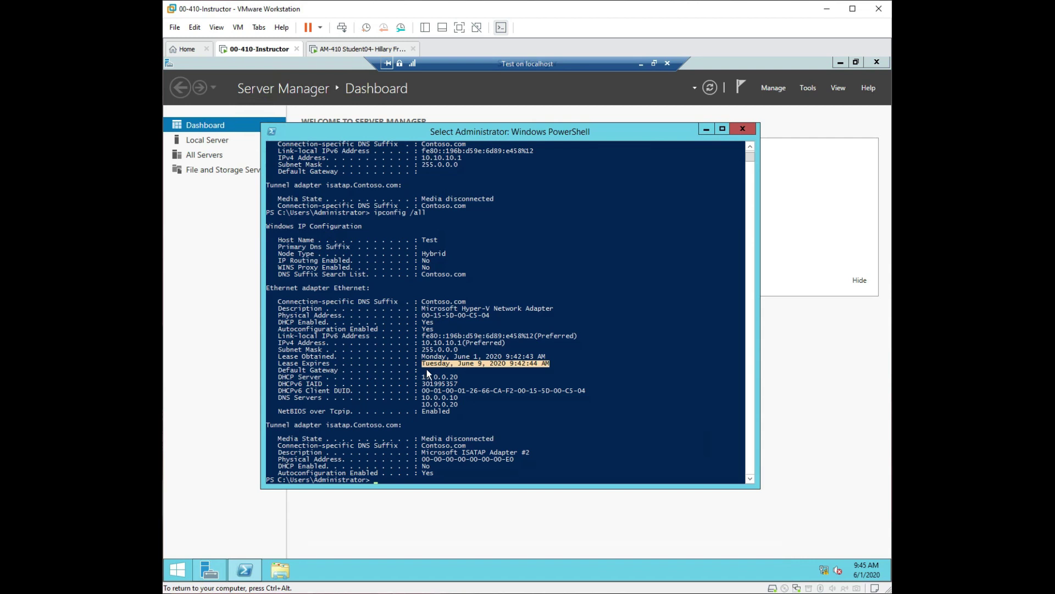
click(297, 372)
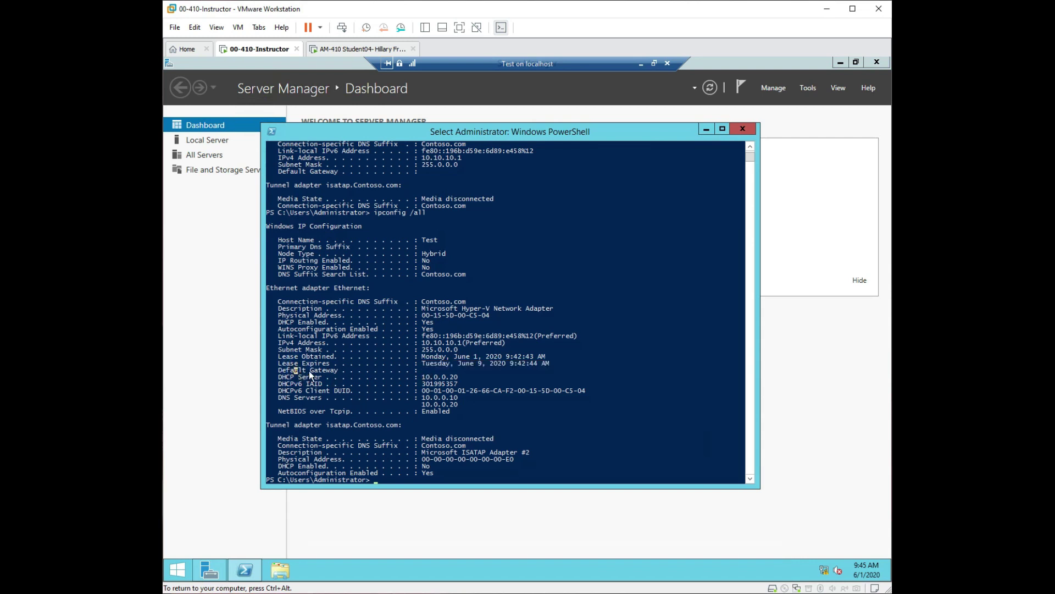
drag(427, 370, 470, 371)
drag(422, 377, 451, 379)
drag(279, 397, 317, 397)
drag(419, 397, 458, 402)
scroll(520, 404, down, 2)
Close PowerShell and open Network Connections from the Local Server page's Ethernet link.
click(752, 133)
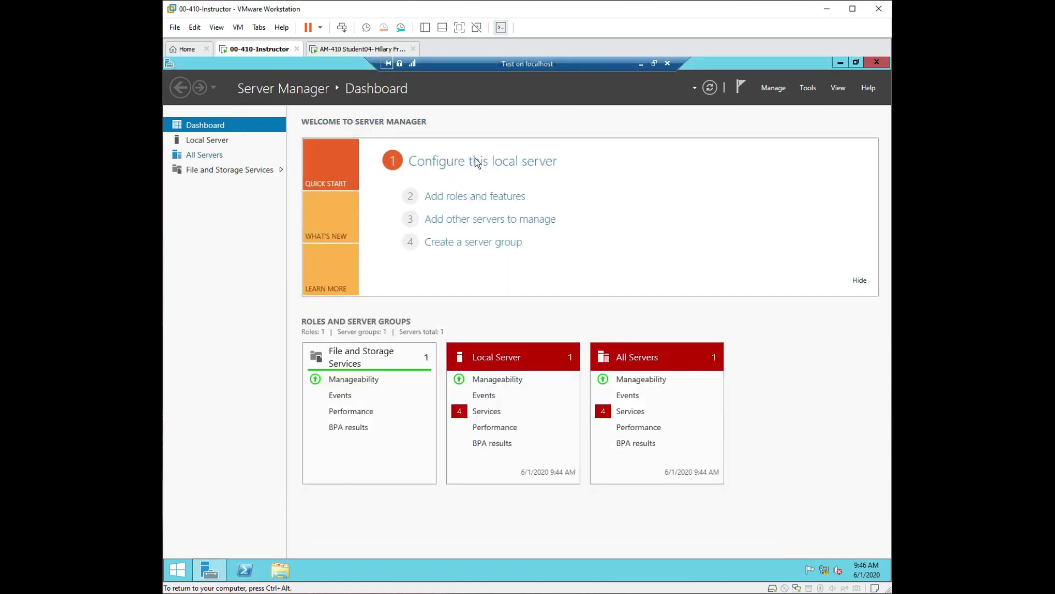
click(476, 162)
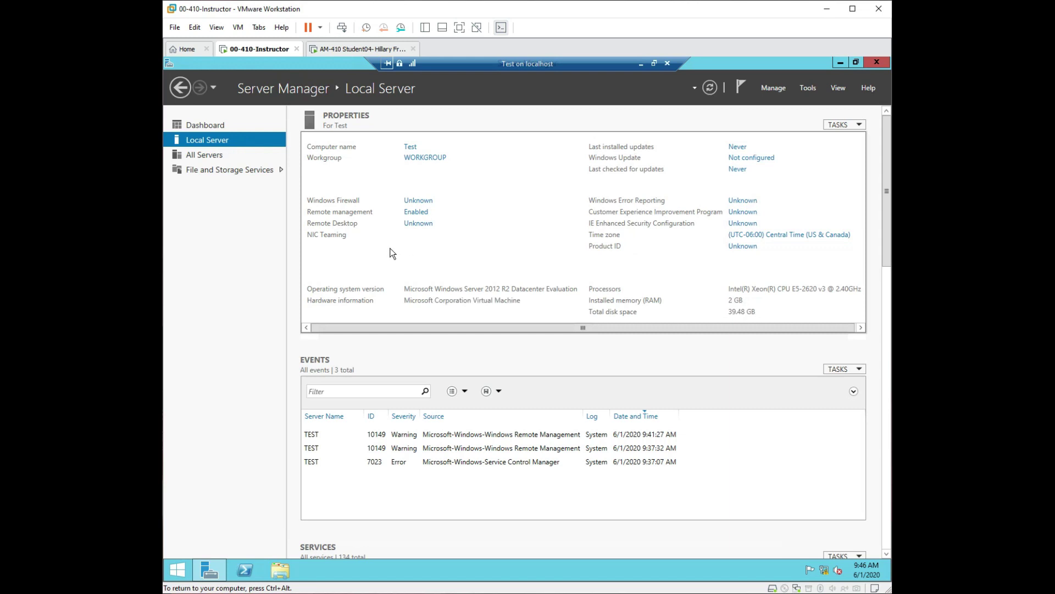
click(412, 247)
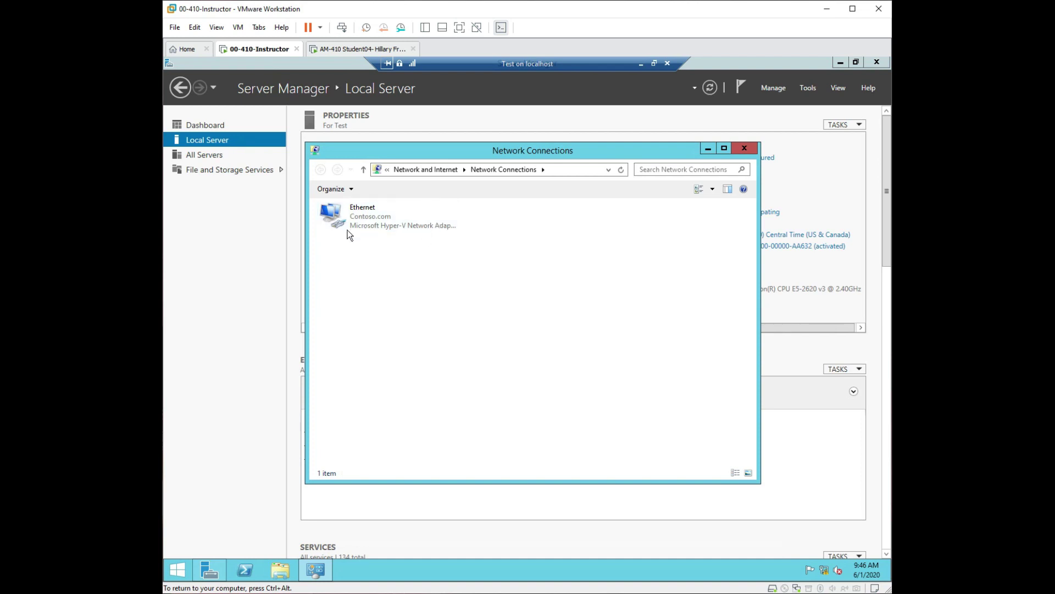
Review the Ethernet connection details: DNS servers including 10.0.0.20, DHCP server, and the Contoso.com suffix.
double_click(375, 221)
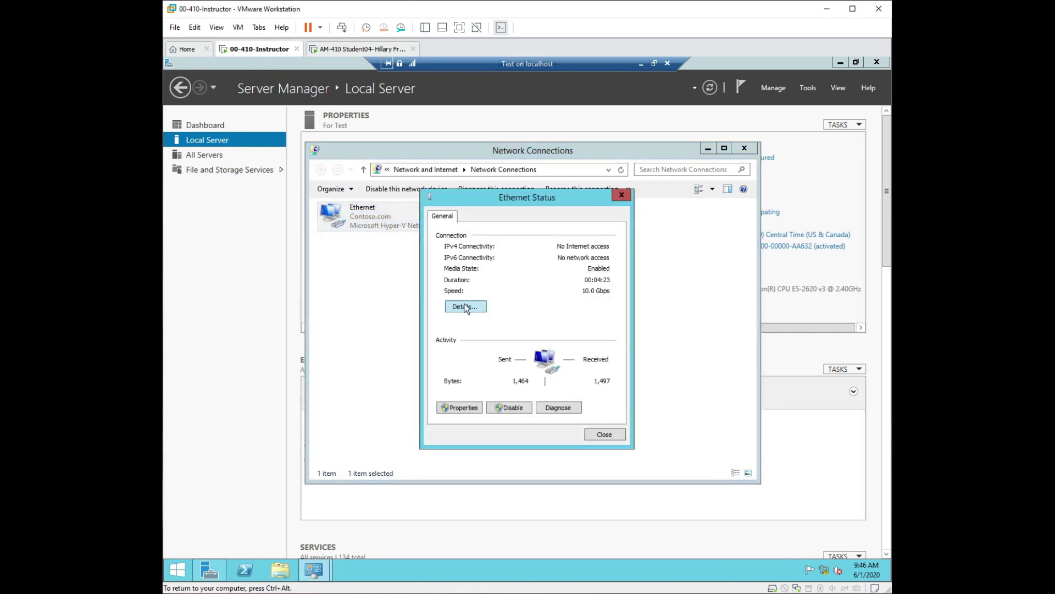
click(465, 306)
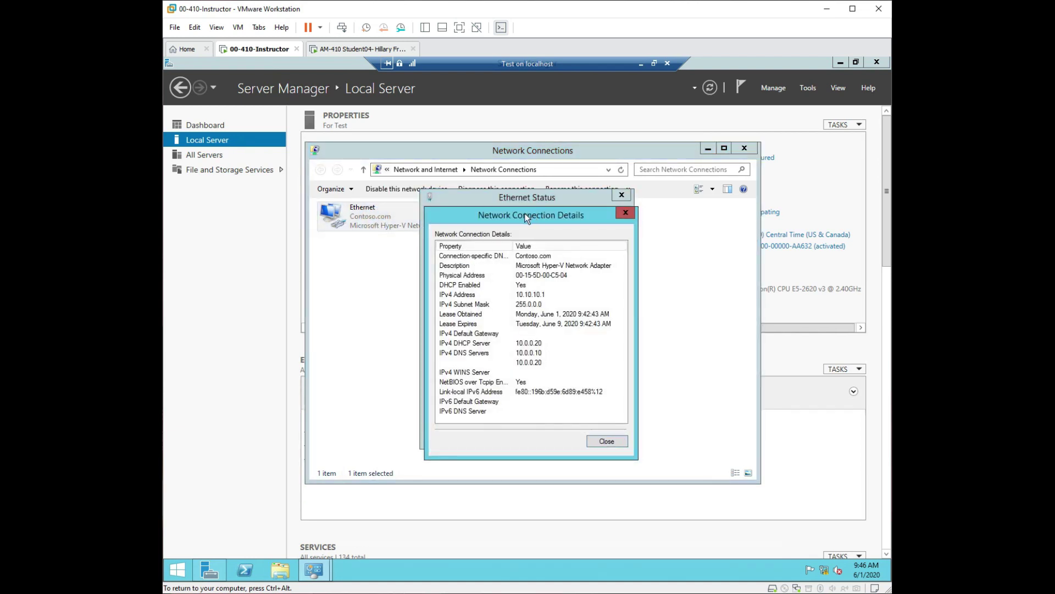
drag(526, 218, 312, 187)
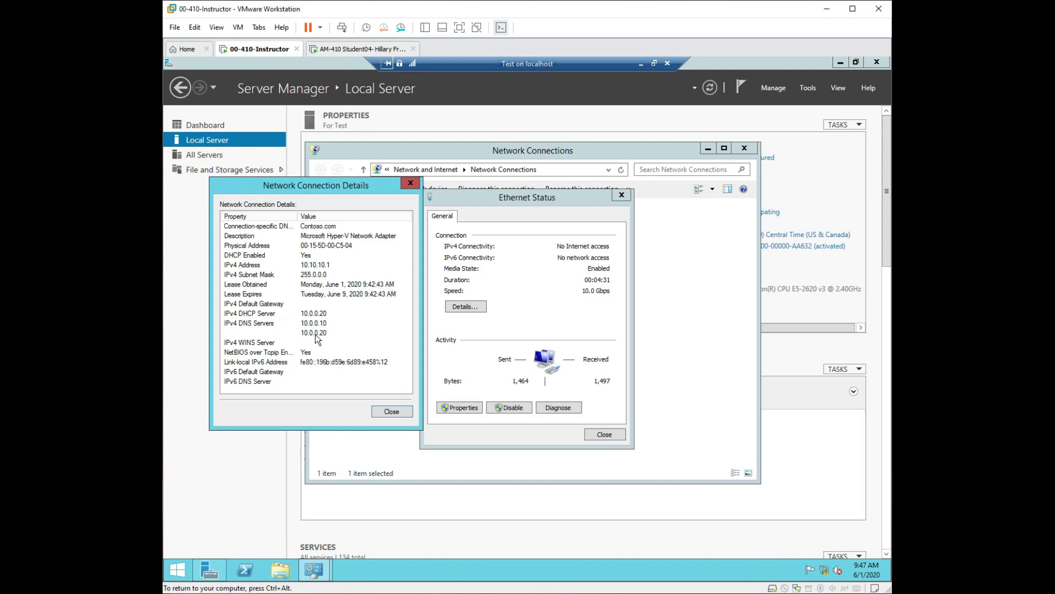
click(318, 322)
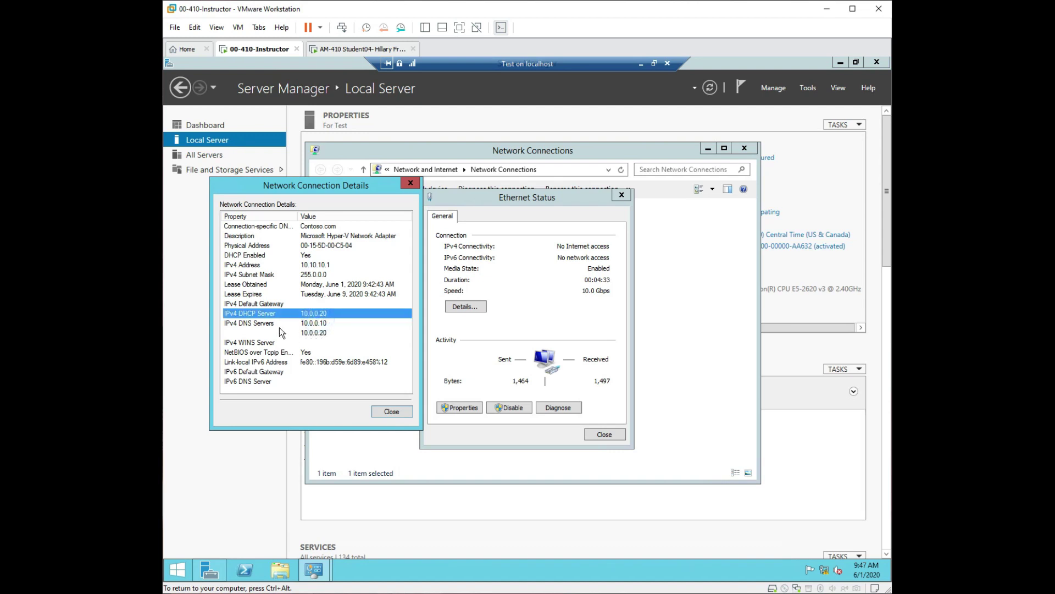
click(318, 336)
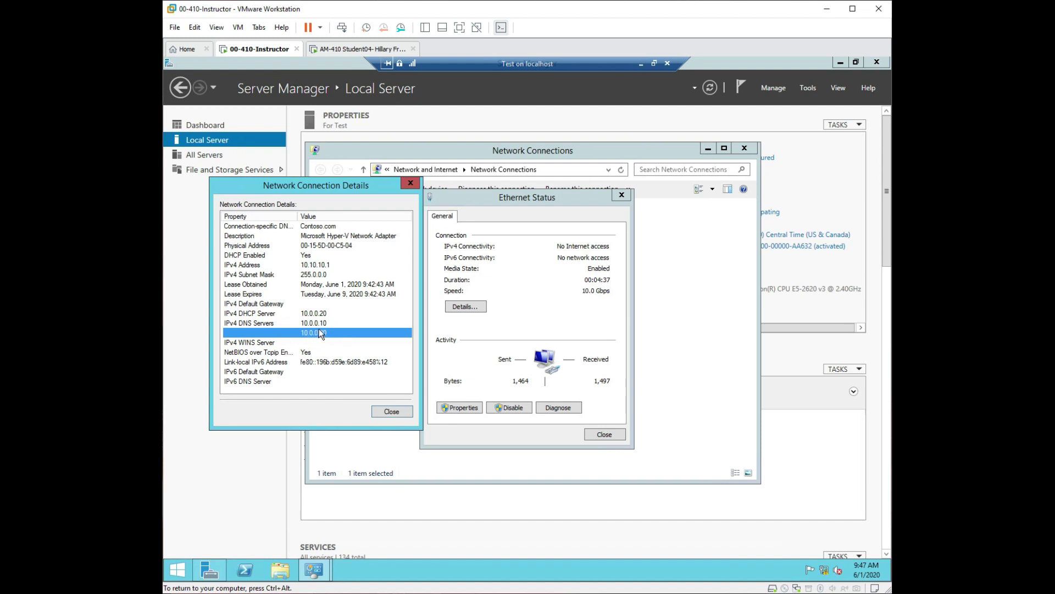
click(305, 314)
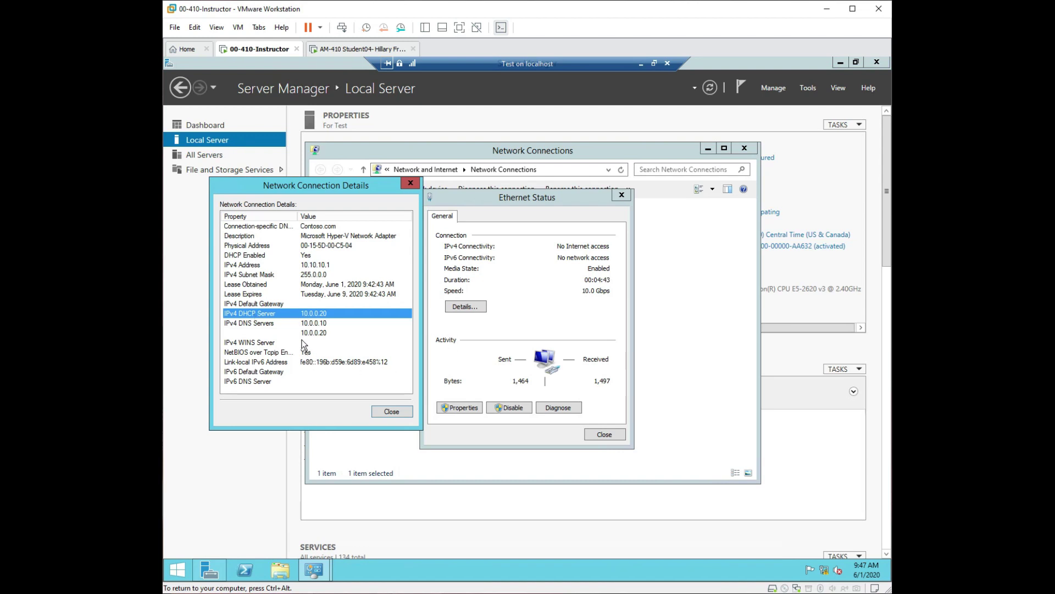
click(231, 226)
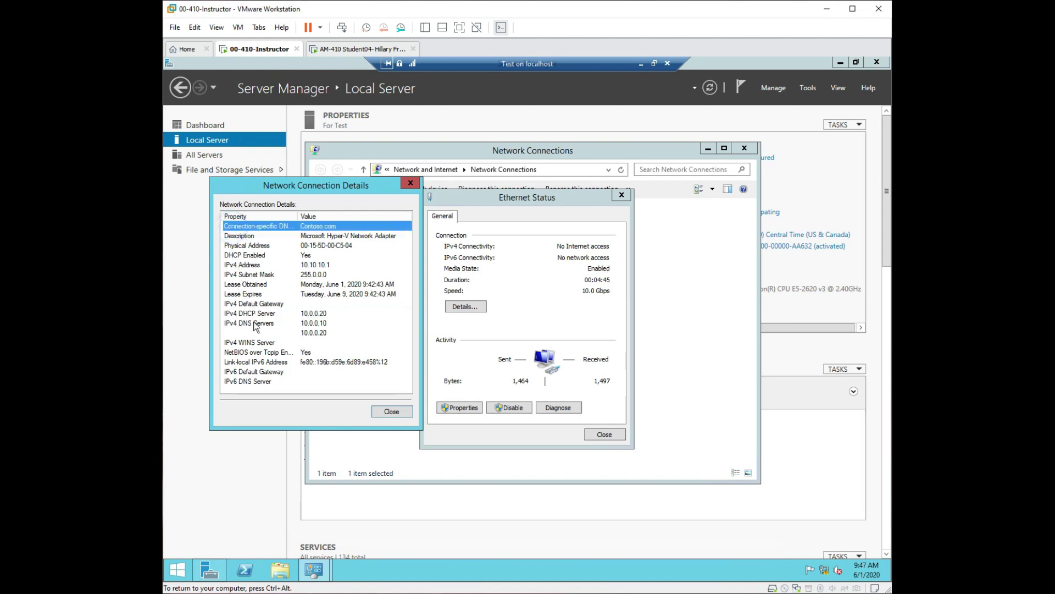
click(327, 236)
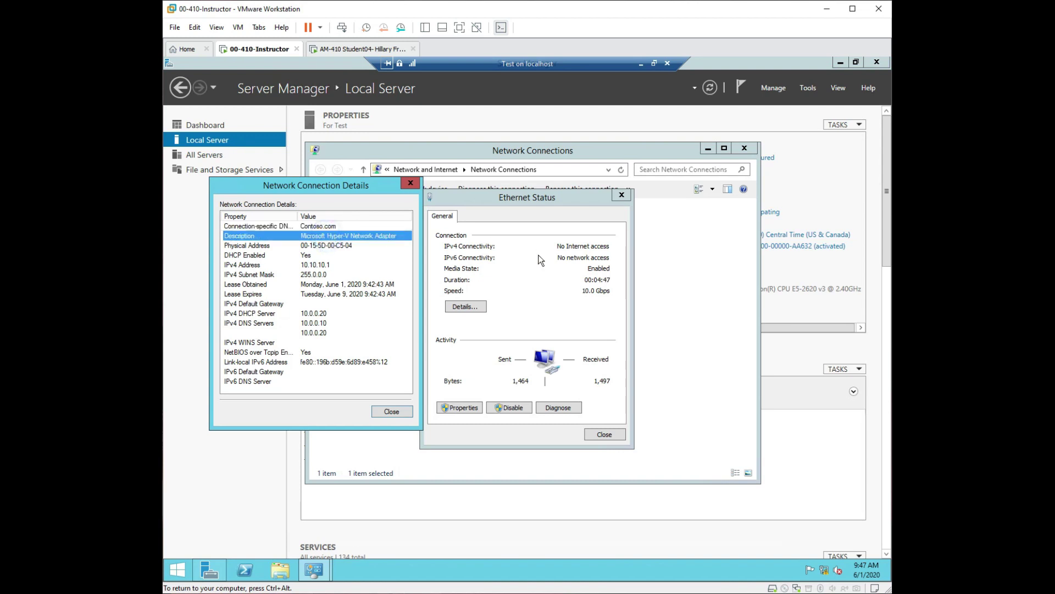
Close the connection details and bring up the Ethernet adapter's properties.
click(480, 407)
click(399, 411)
click(453, 410)
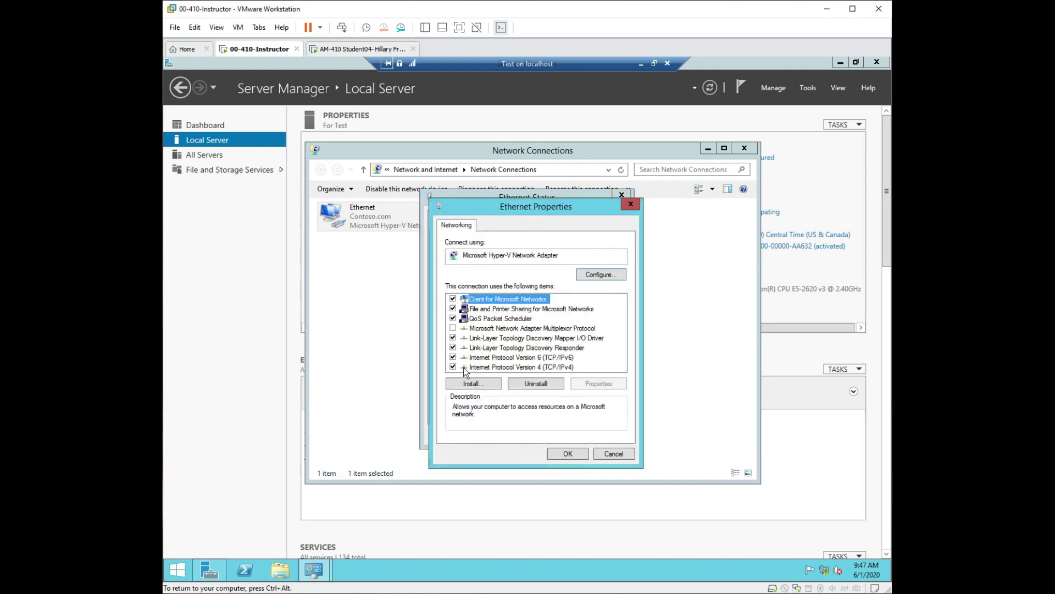
Uncheck TCP/IPv6, keep TCP/IPv4 automatic, then close Ethernet Properties and Ethernet Status.
click(454, 357)
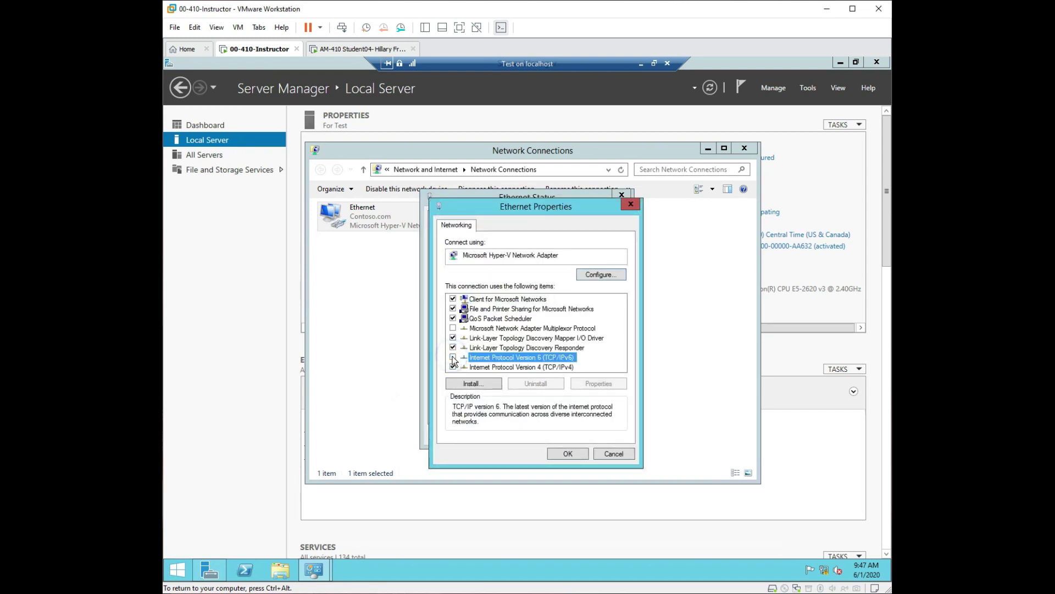
double_click(564, 368)
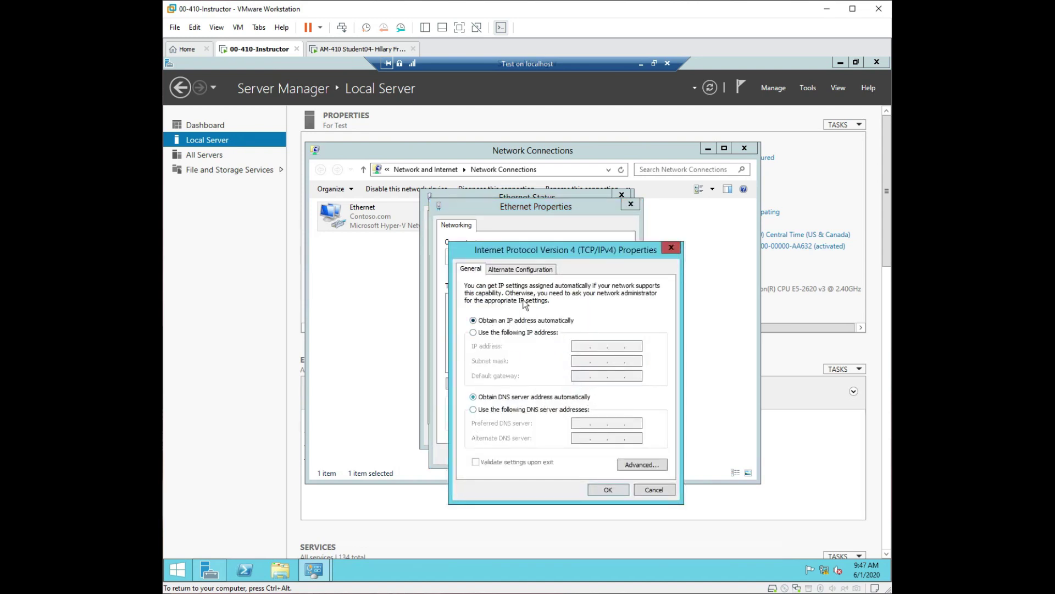
click(531, 268)
click(467, 269)
click(608, 490)
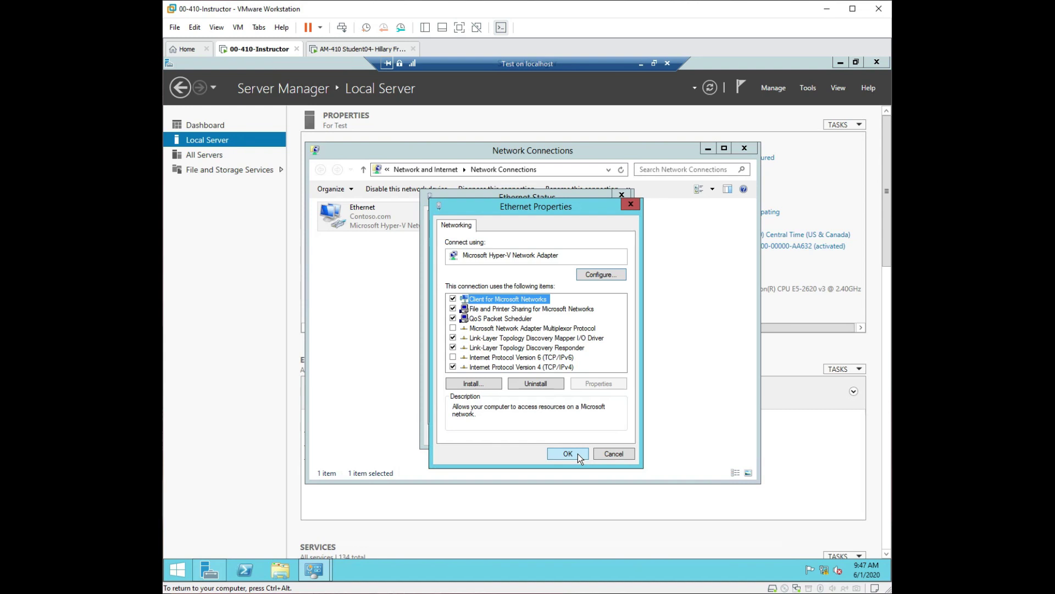
click(578, 453)
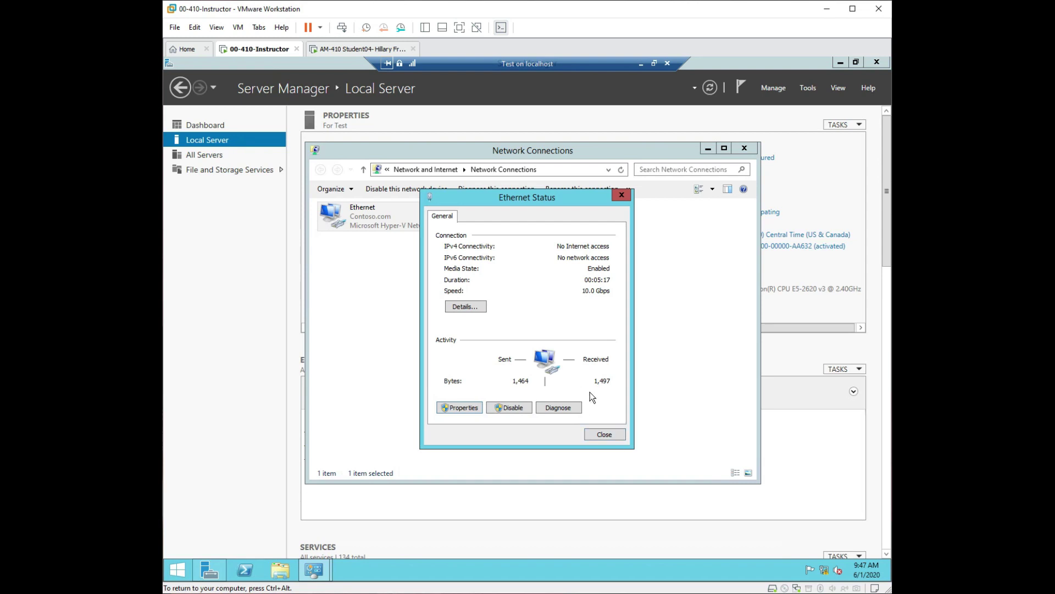
click(604, 434)
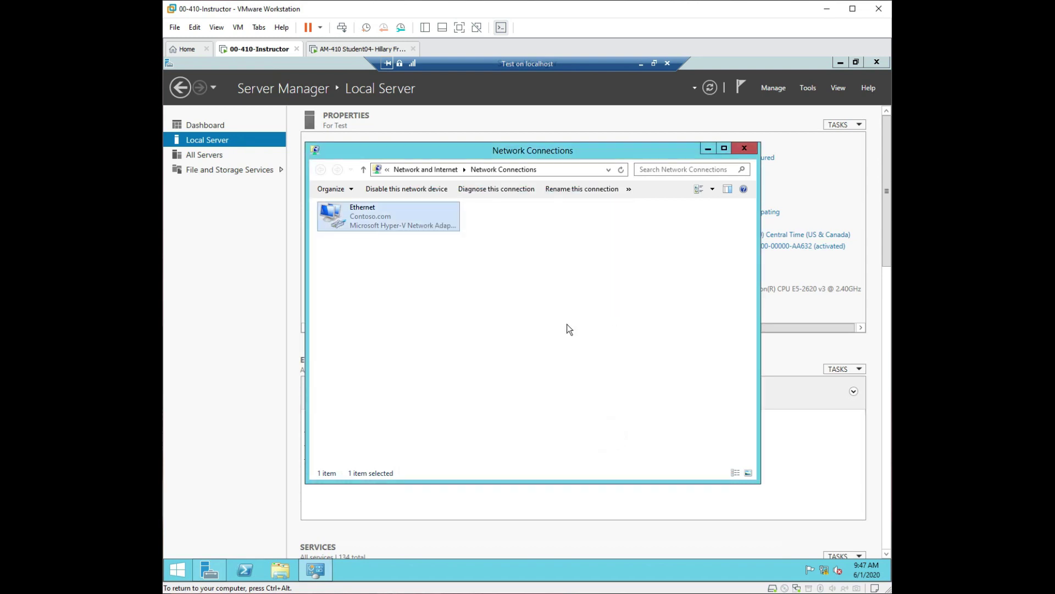
Close Network Connections and refresh Local Server so Ethernet shows as assigned by DHCP.
click(746, 149)
click(710, 91)
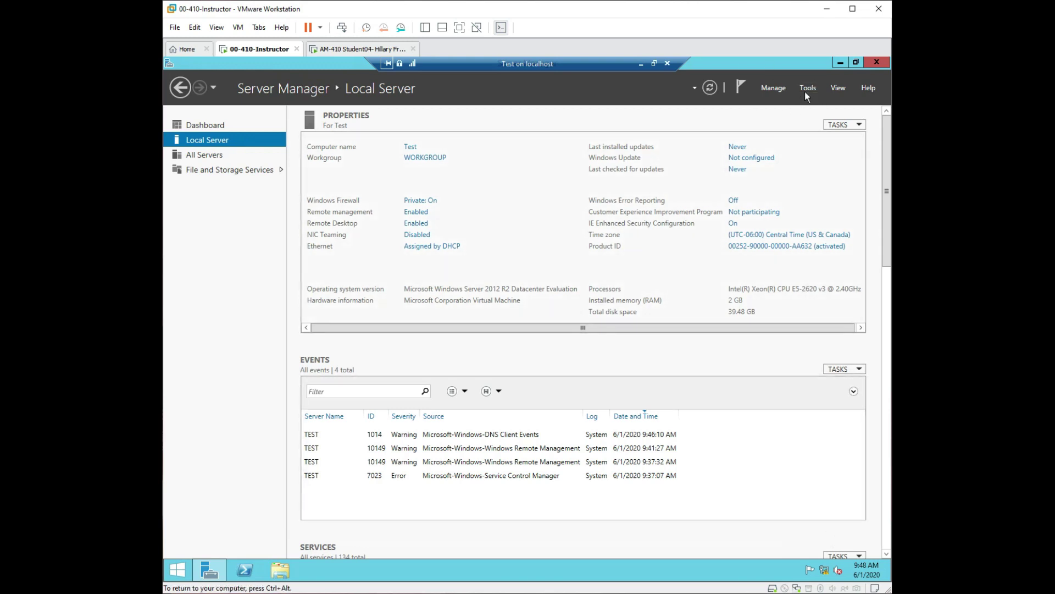
click(774, 91)
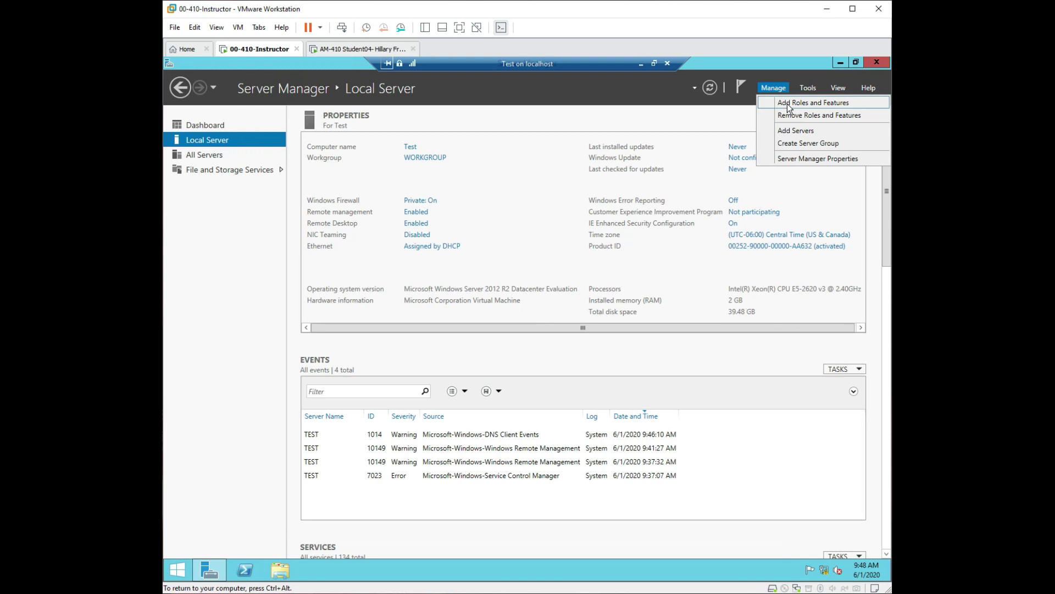
Run Add Roles and Features as role-based on Test to Features, expanding User Interfaces and Infrastructure.
click(789, 105)
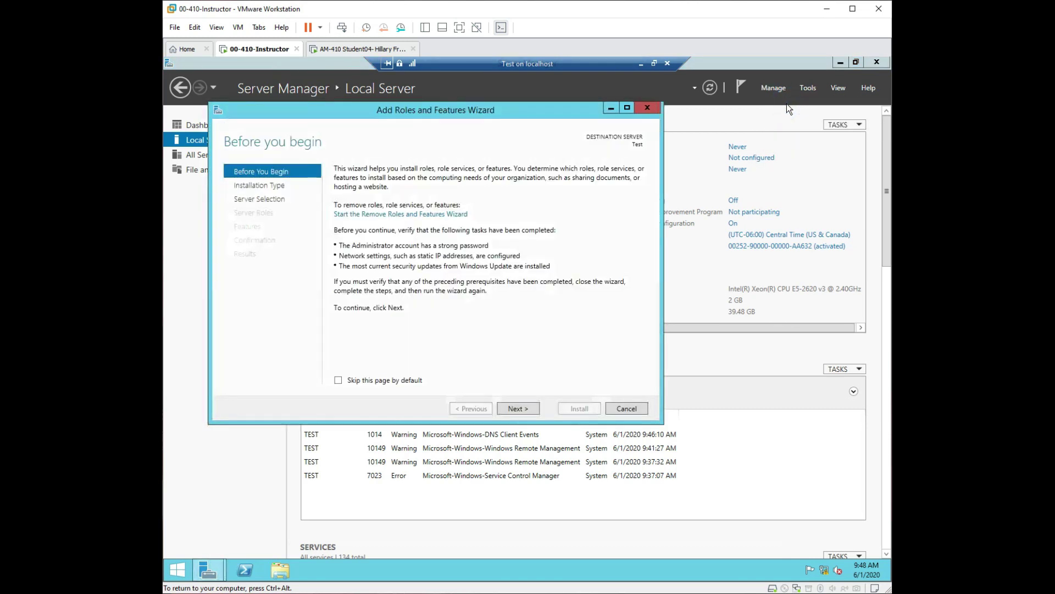
click(516, 409)
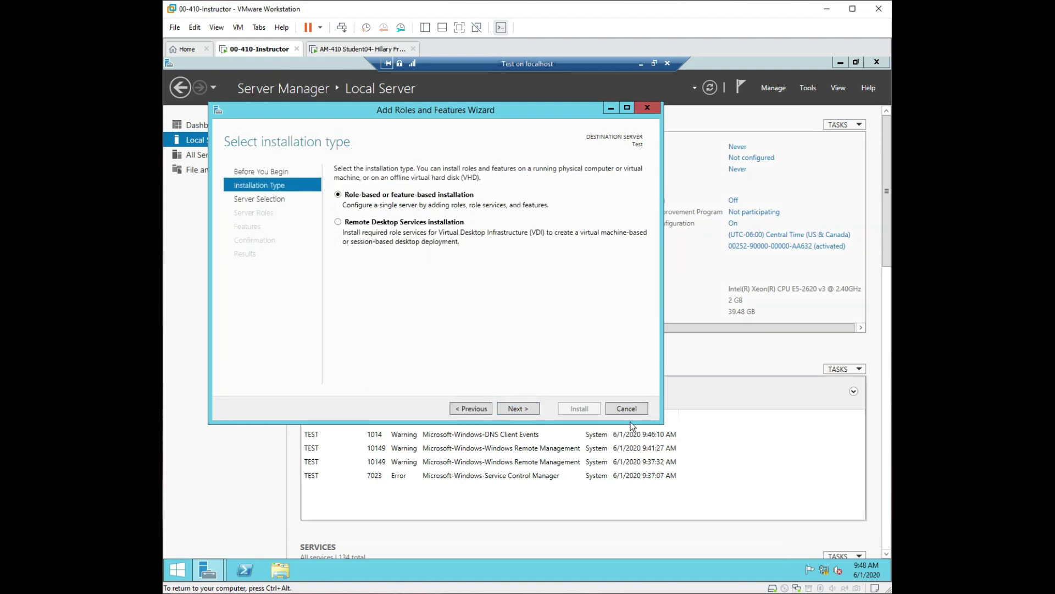
click(519, 411)
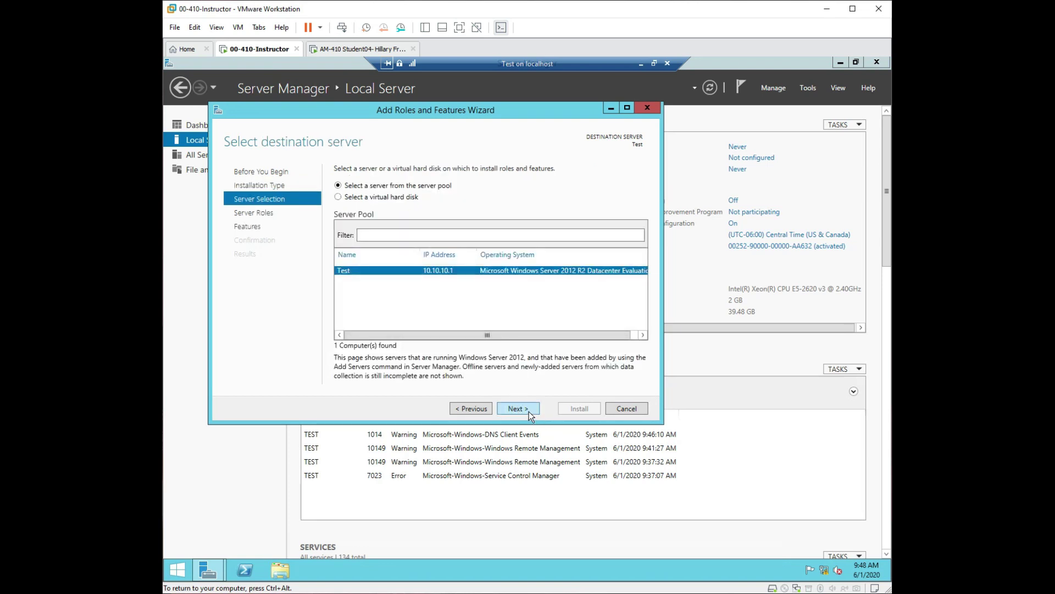
click(526, 407)
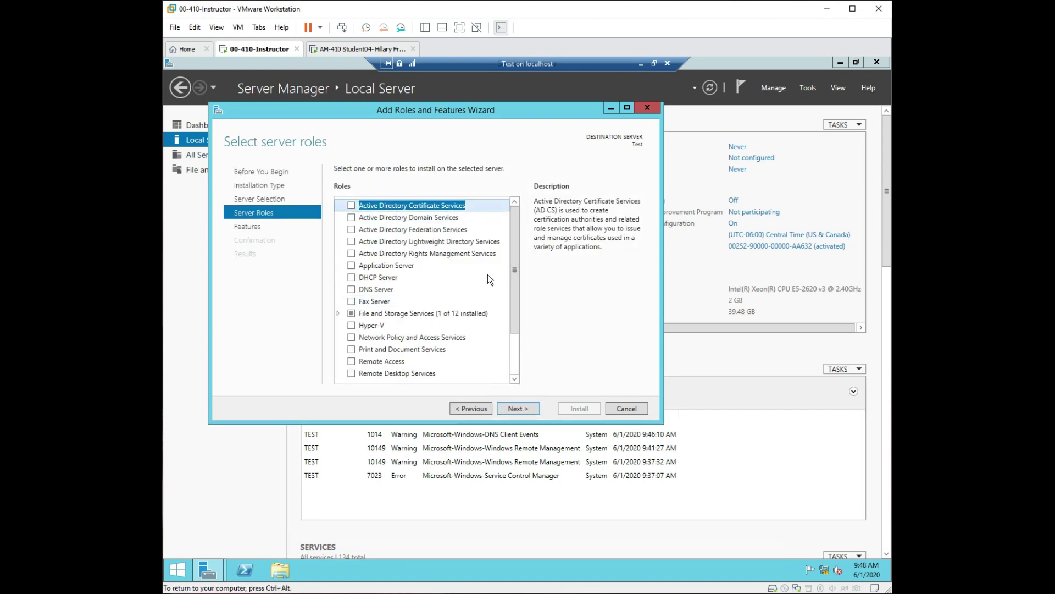
click(245, 228)
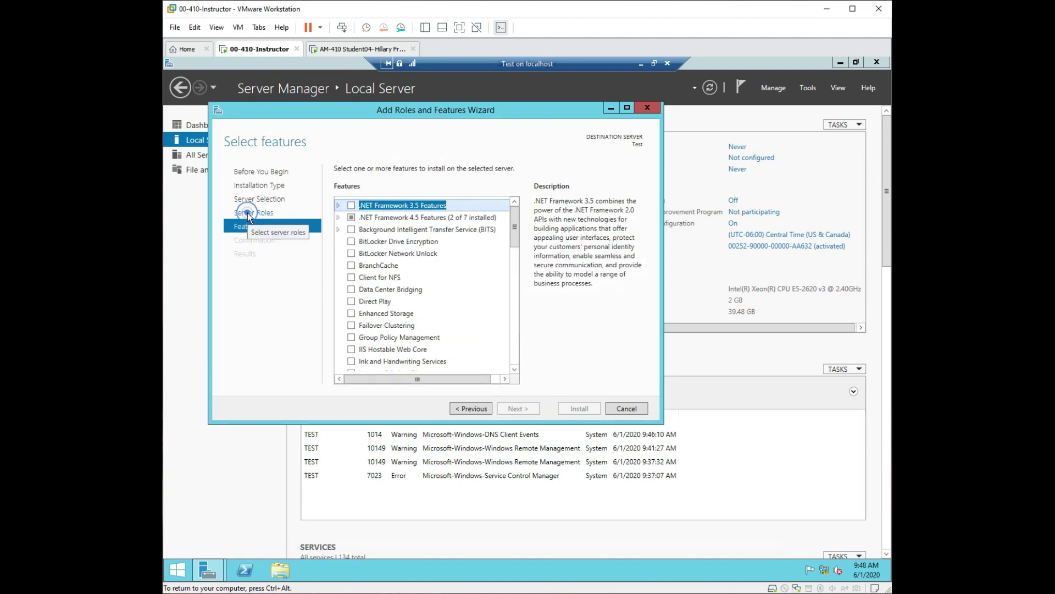
click(252, 213)
click(247, 227)
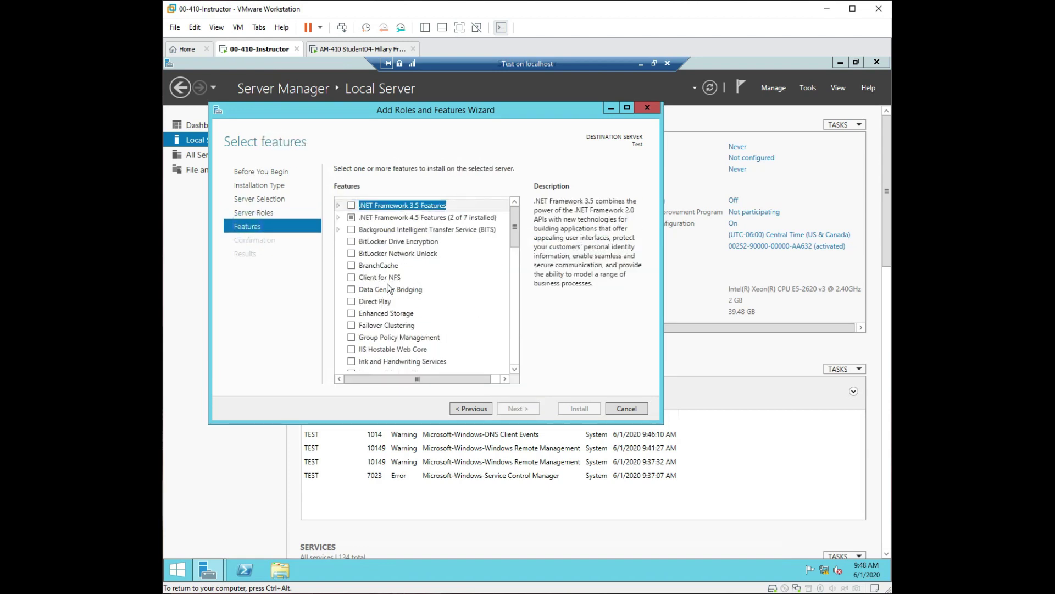
drag(515, 247, 525, 342)
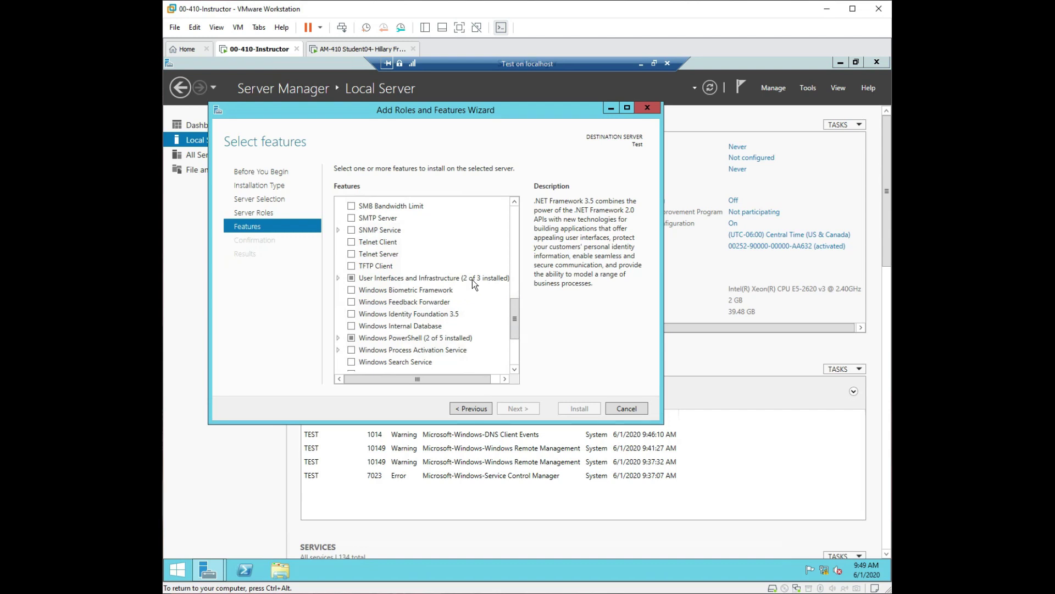
click(338, 278)
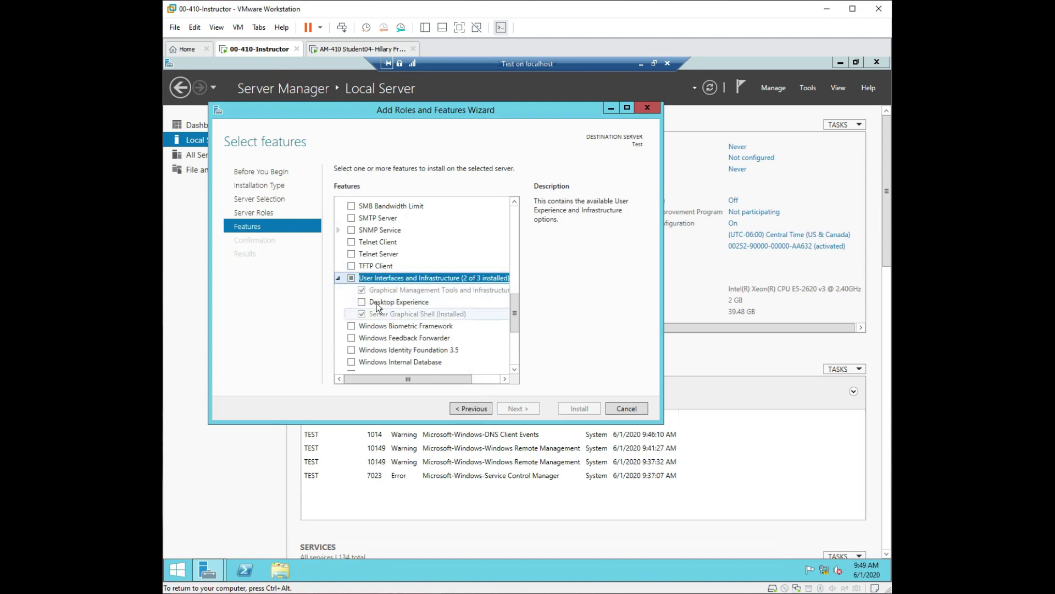
Open This PC and display the Local Disk (C:) properties.
click(287, 577)
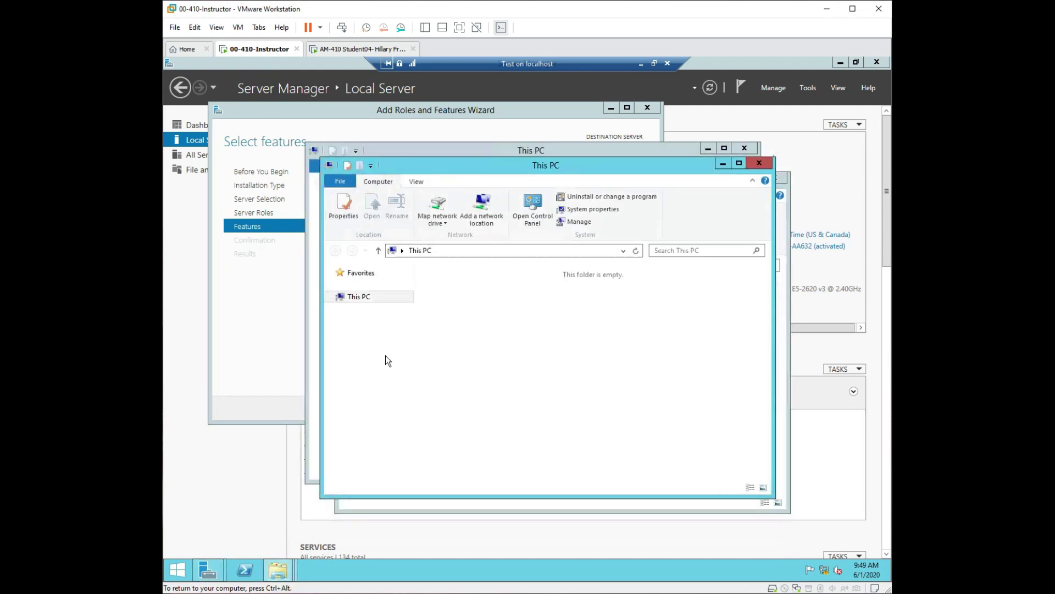
click(481, 408)
right_click(482, 406)
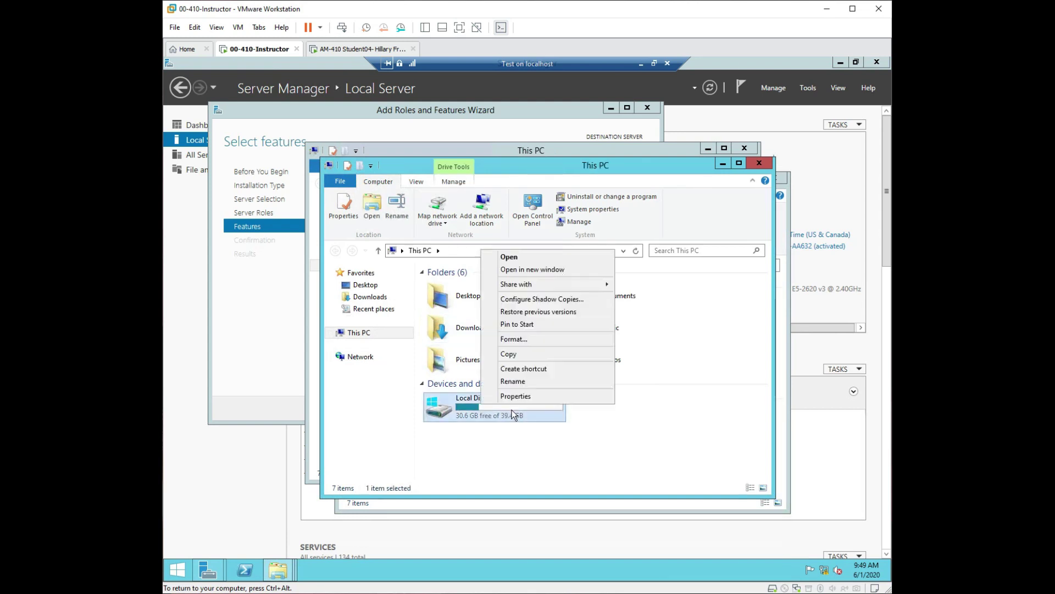
click(533, 394)
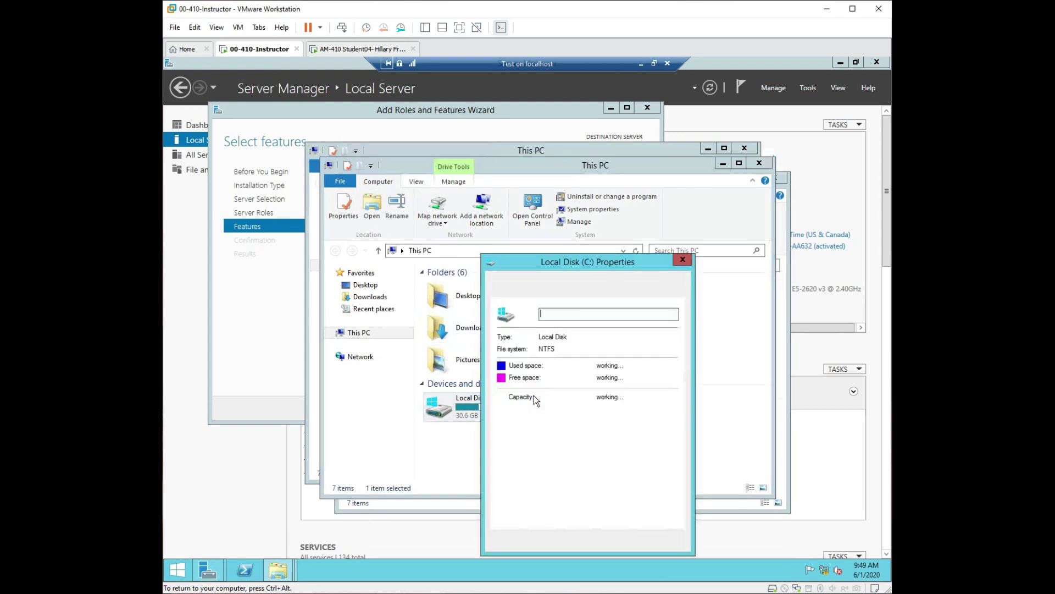
drag(579, 264, 381, 162)
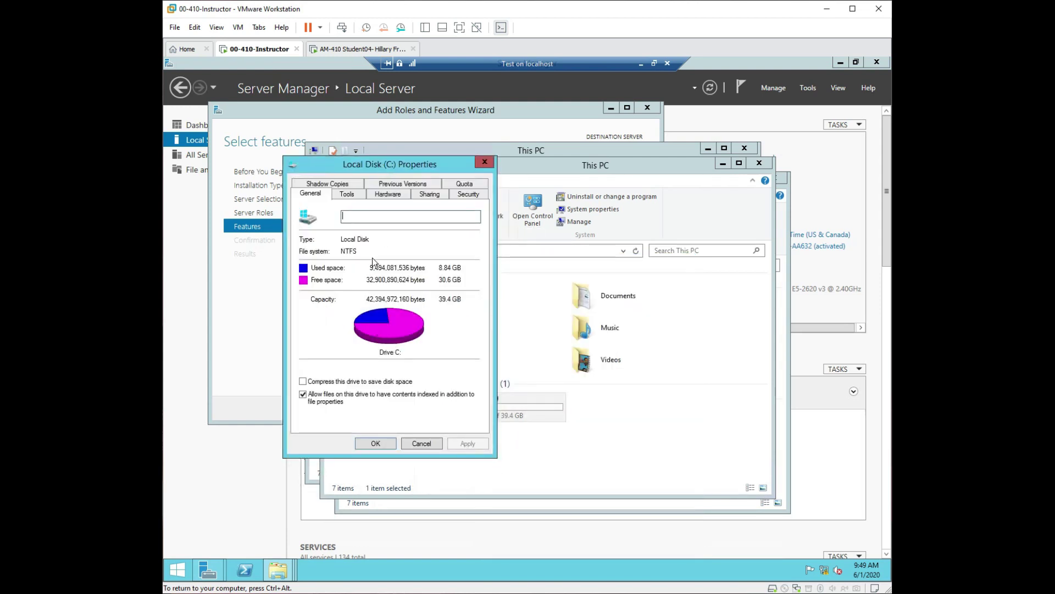
Browse the C: drive's Tools, Hardware, Sharing, Security and General tabs.
click(347, 194)
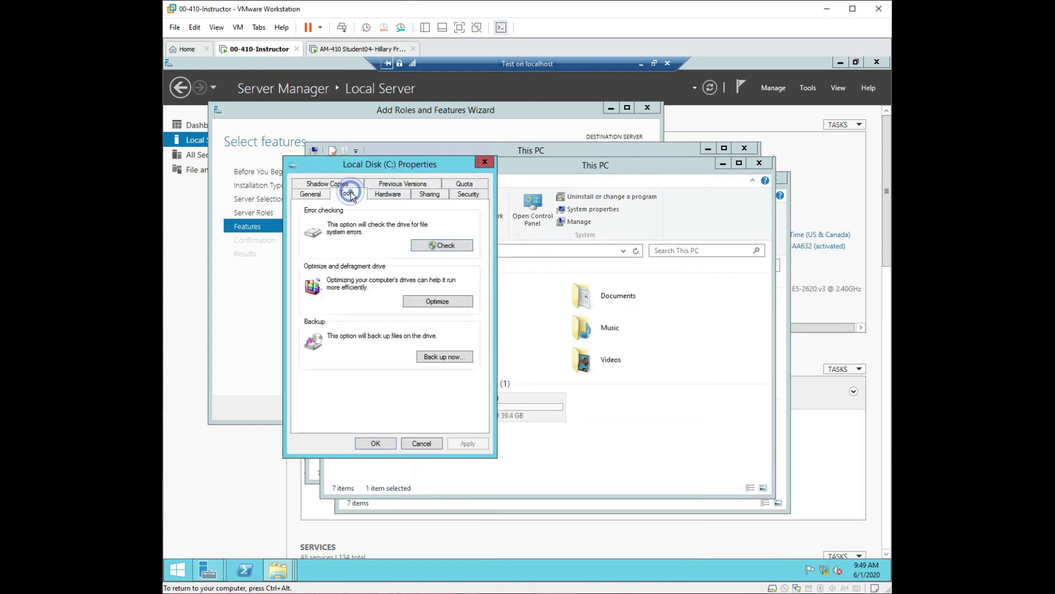
click(314, 195)
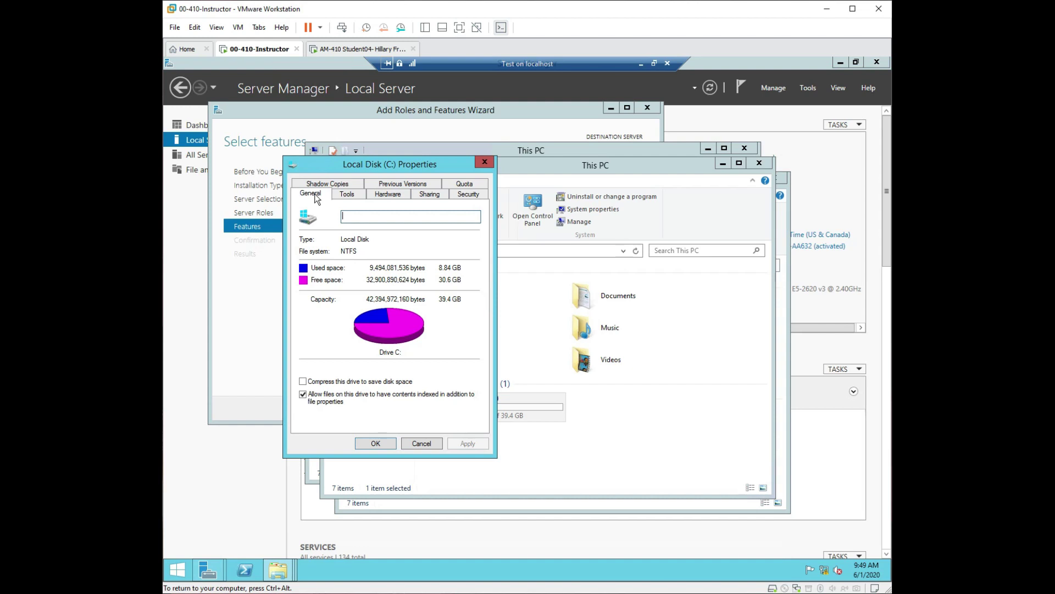
click(343, 195)
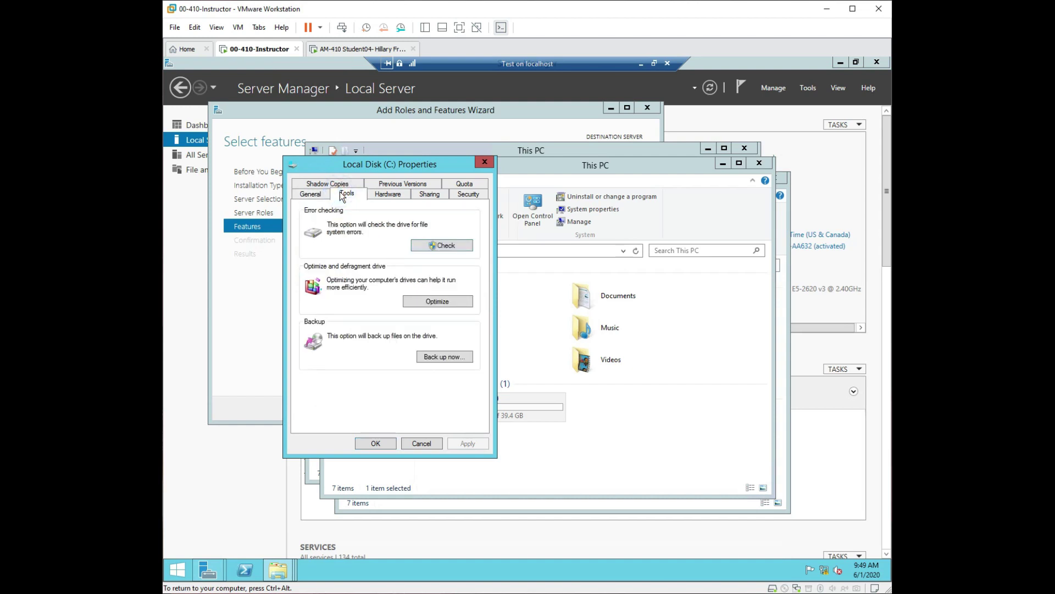
click(387, 195)
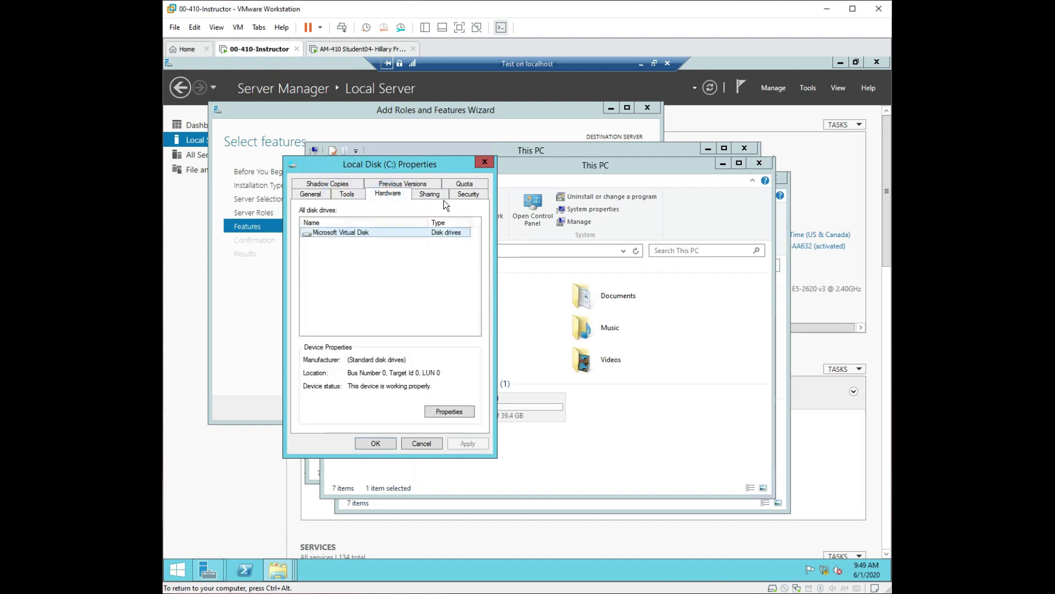
click(439, 197)
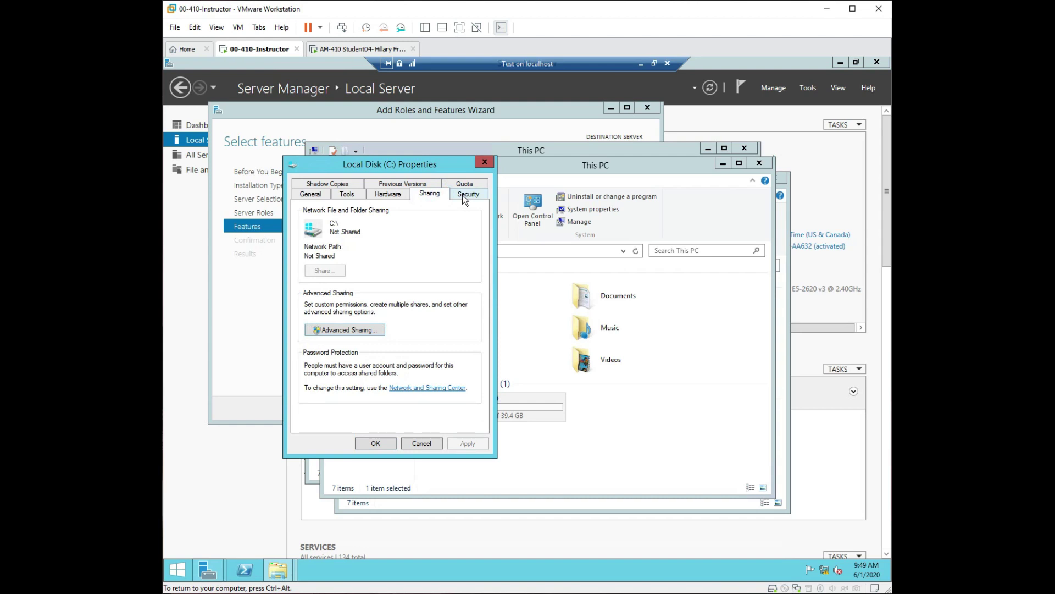
click(462, 194)
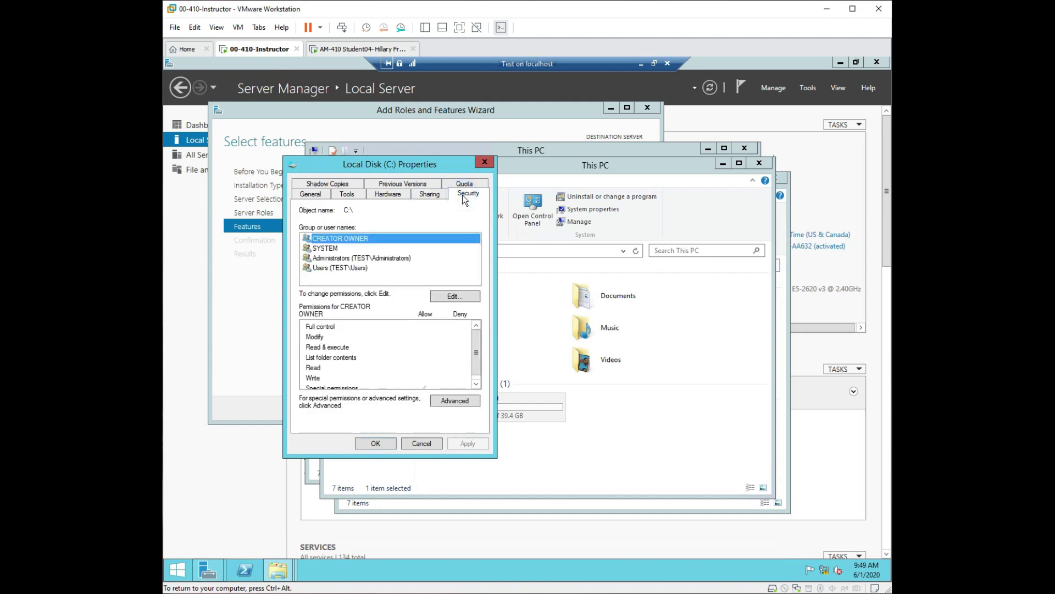
click(430, 195)
click(385, 195)
click(348, 195)
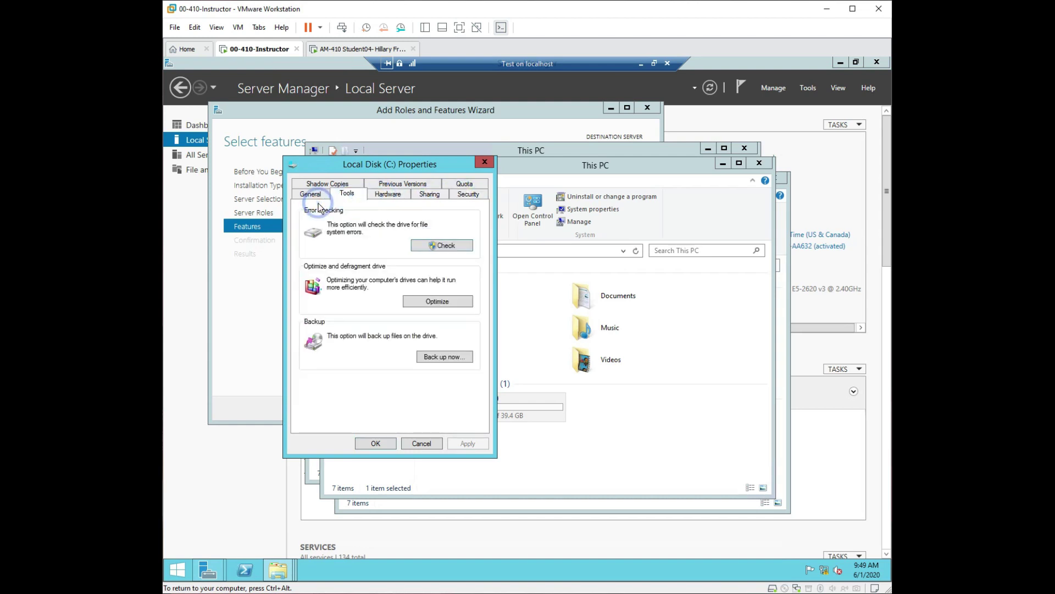
click(315, 195)
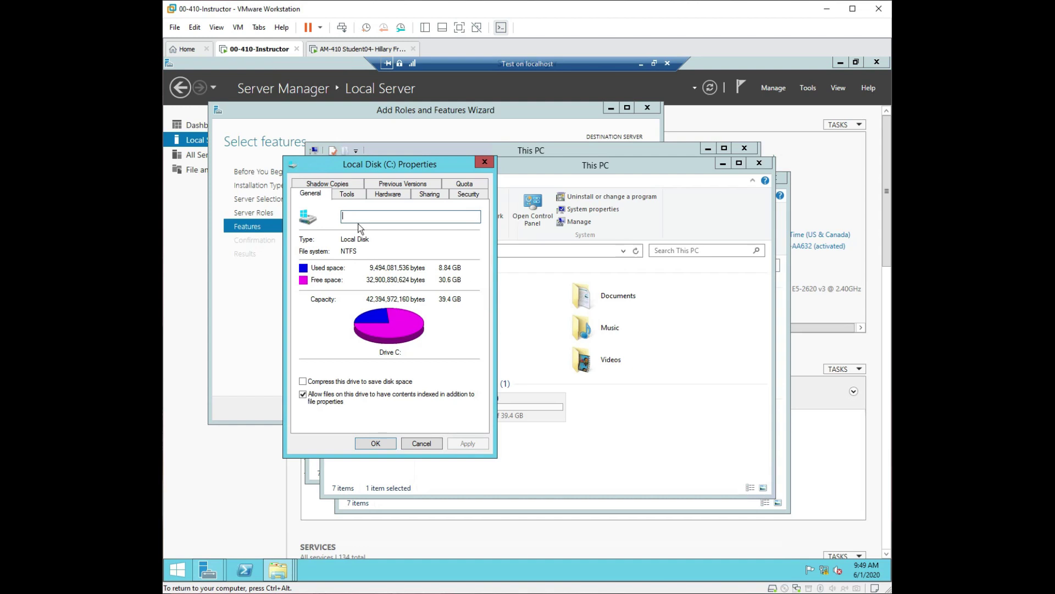
Revisit the Tools and Security tabs, then close the properties and the front This PC window.
click(348, 194)
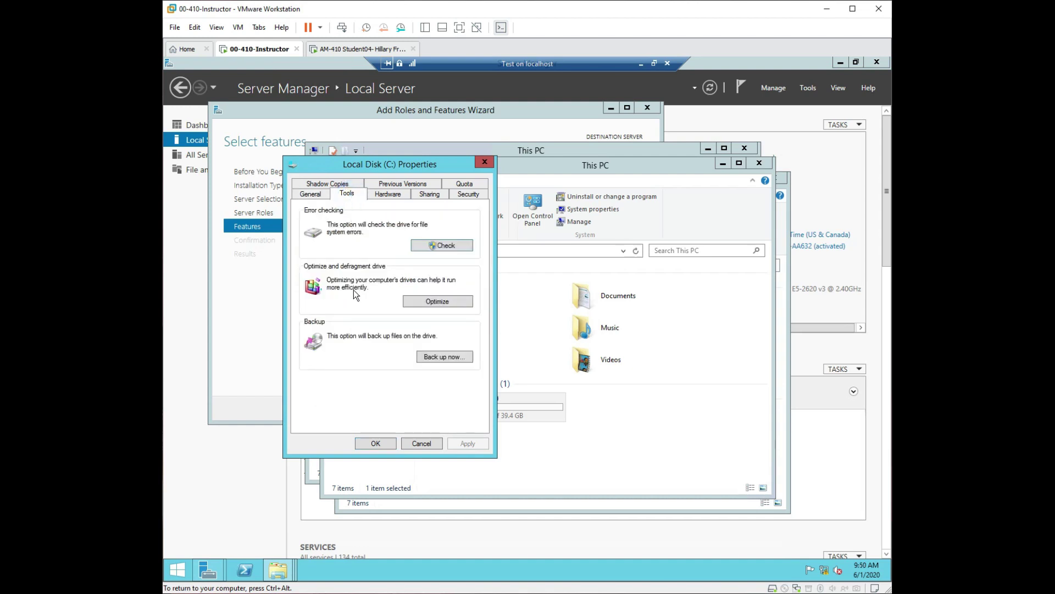
click(388, 194)
click(429, 194)
click(468, 193)
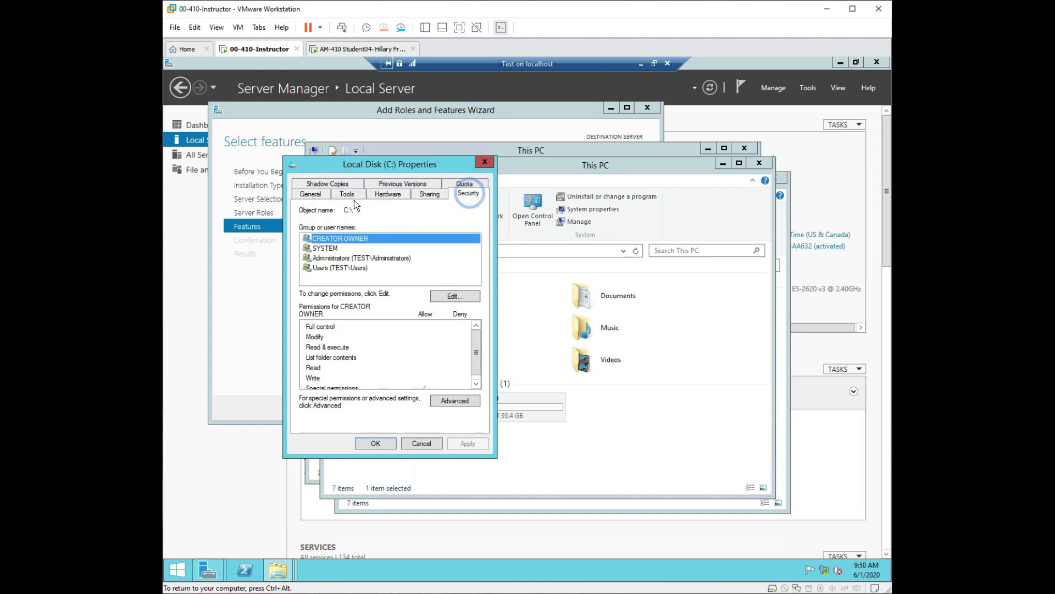
click(433, 443)
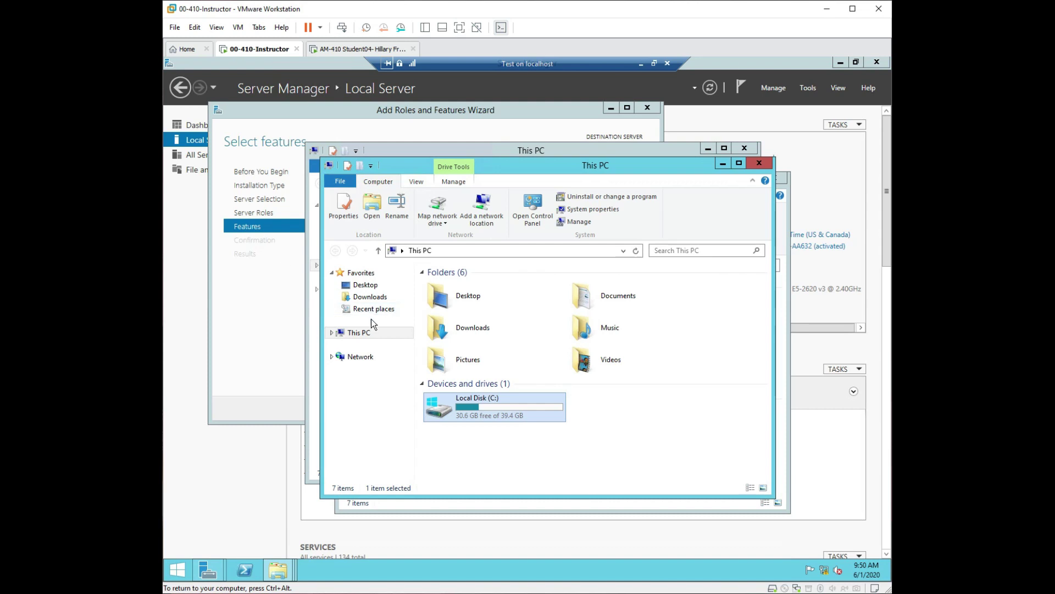
click(759, 163)
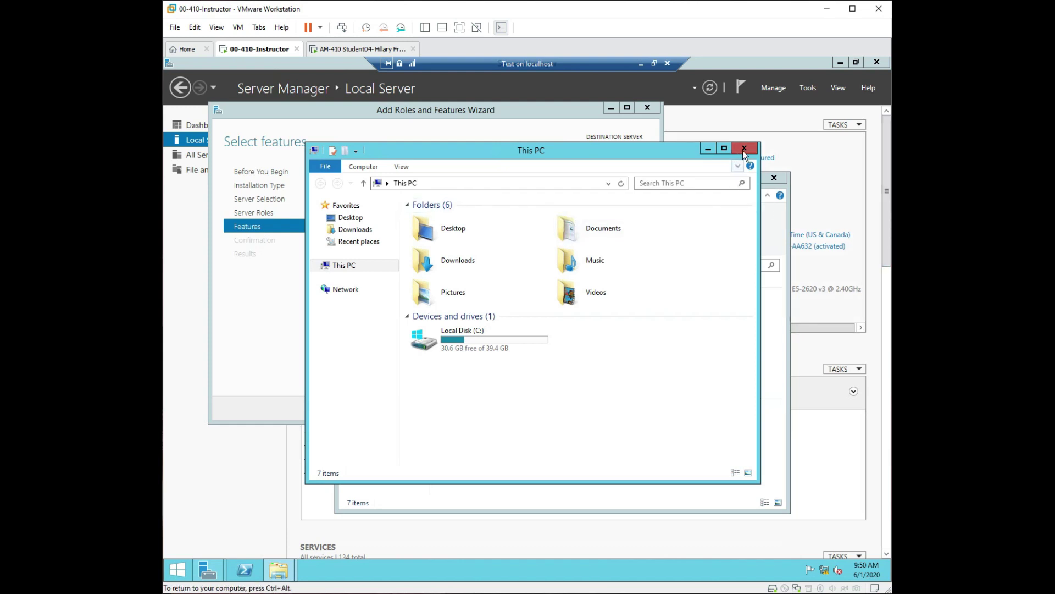
Close the remaining This PC windows and queue Desktop Experience with its required features for confirmation.
click(744, 150)
click(773, 179)
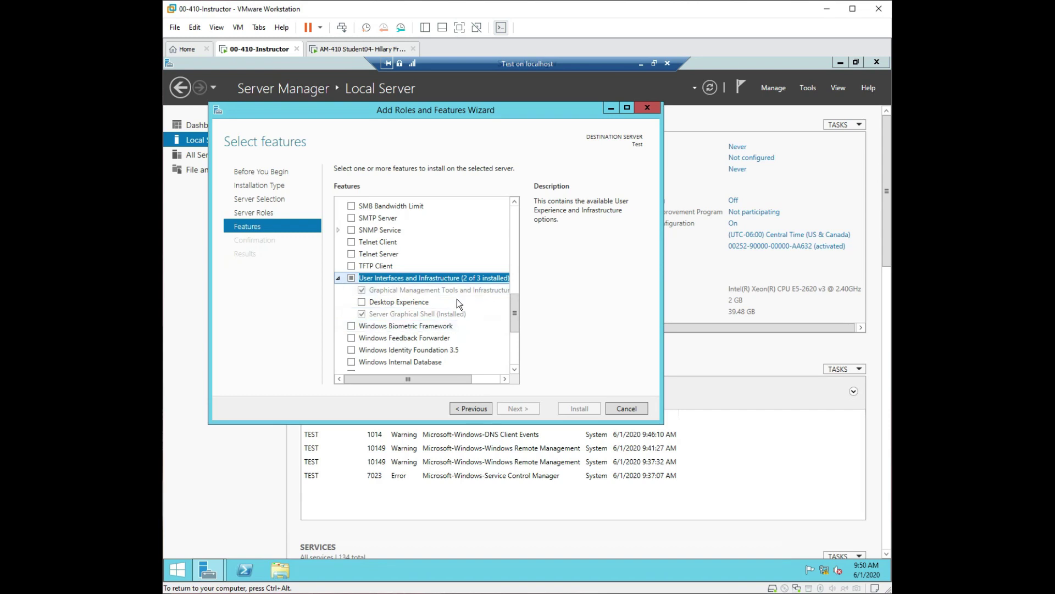
click(362, 303)
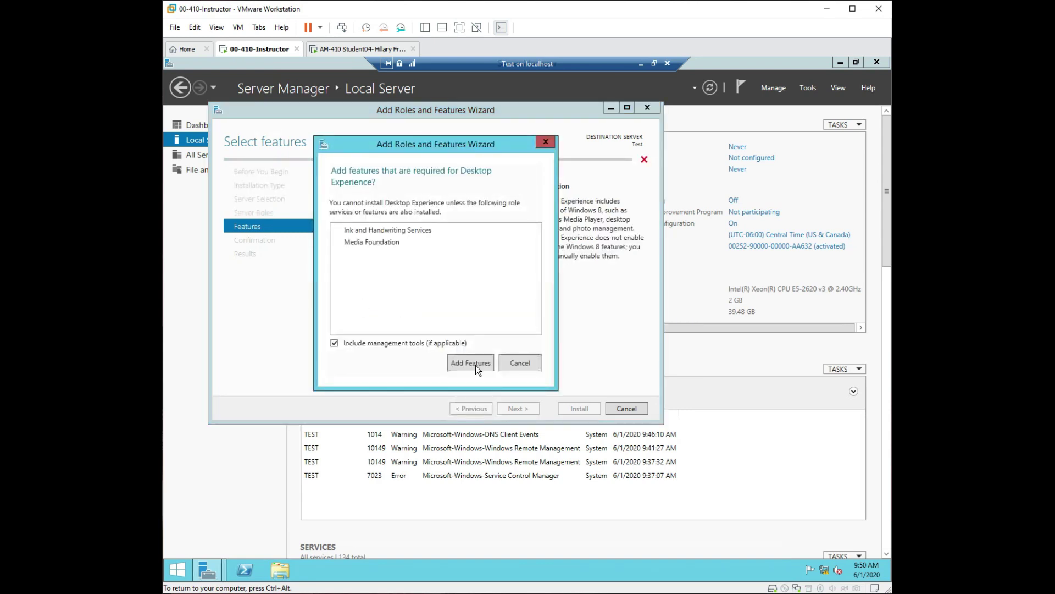
click(471, 363)
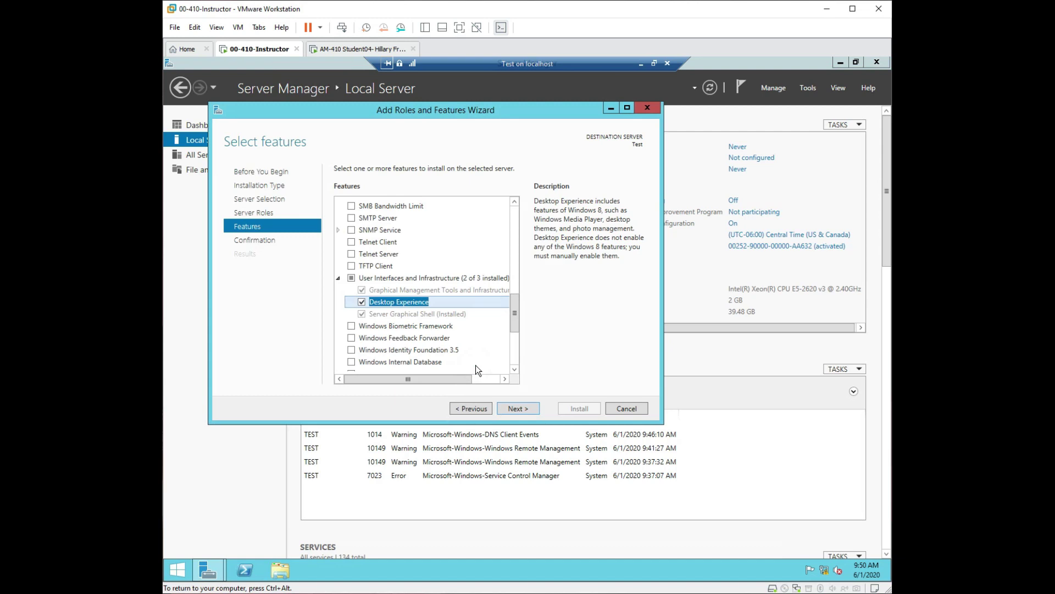
click(519, 408)
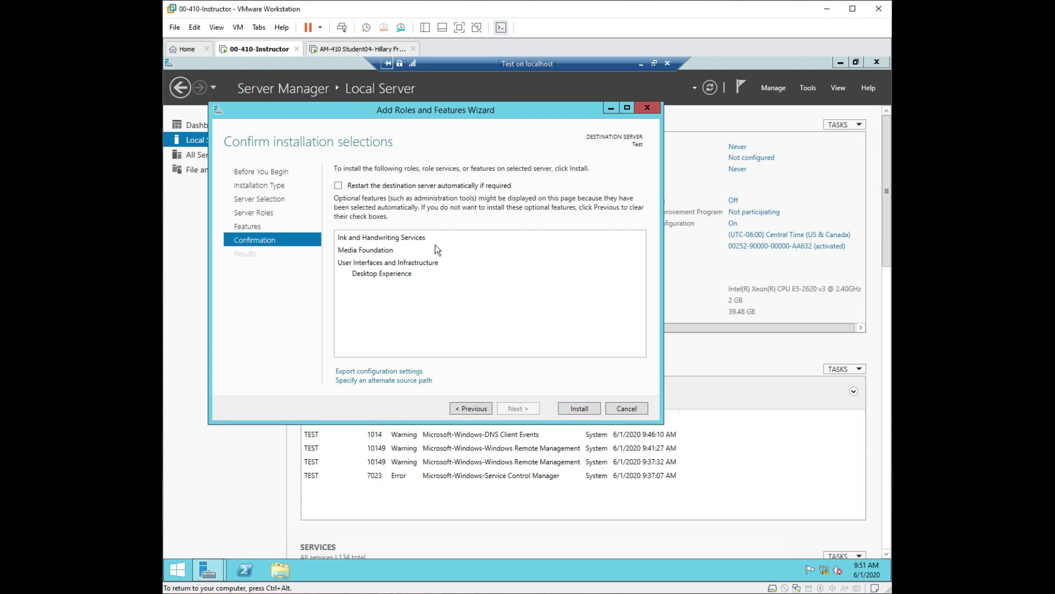
Allow automatic restarts, start installing Desktop Experience on Test, and bring up the Start screen.
click(338, 185)
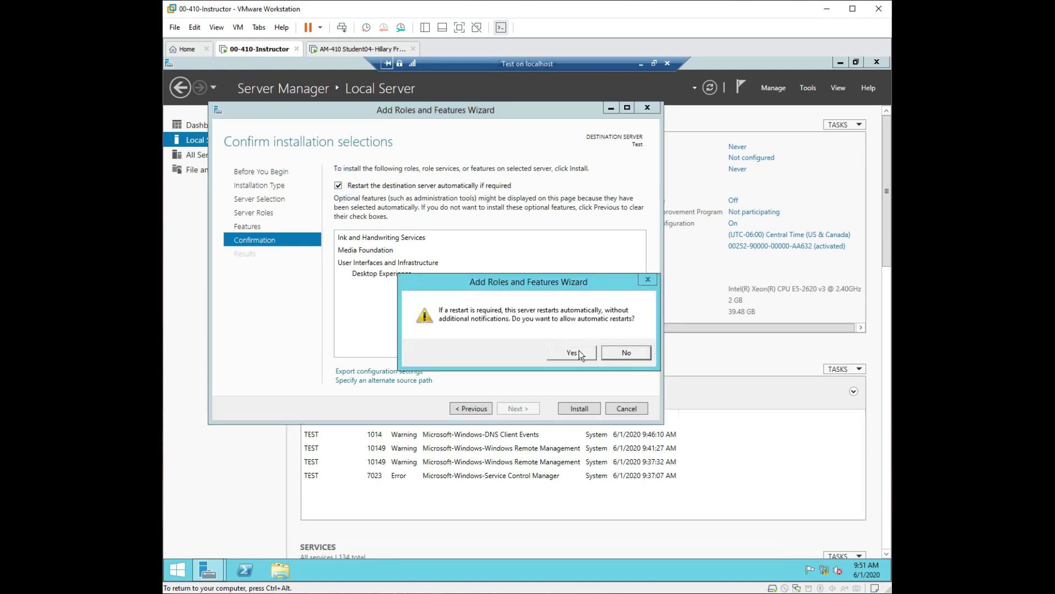
click(571, 353)
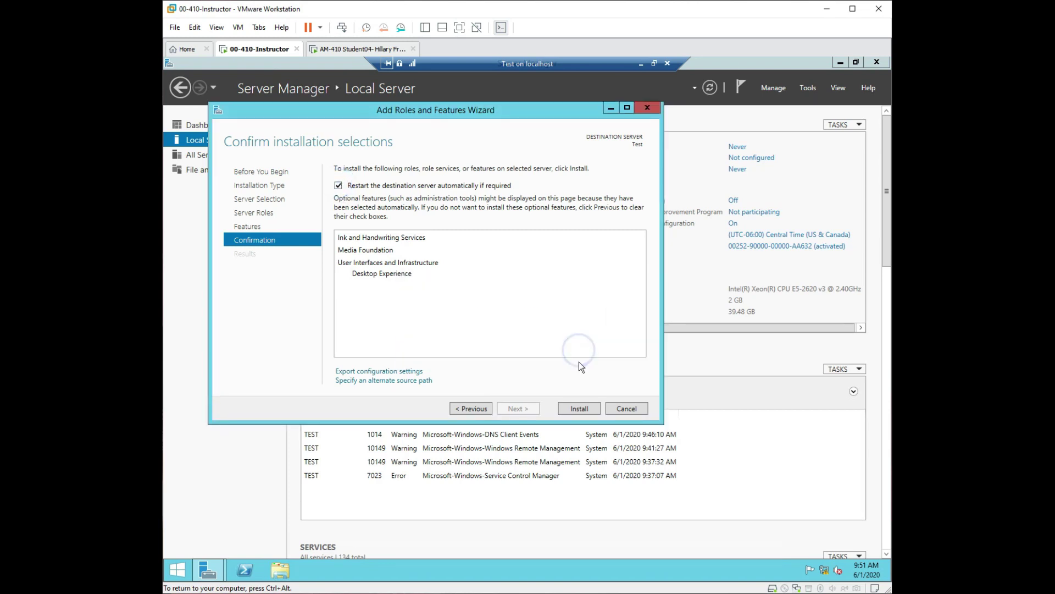
click(580, 408)
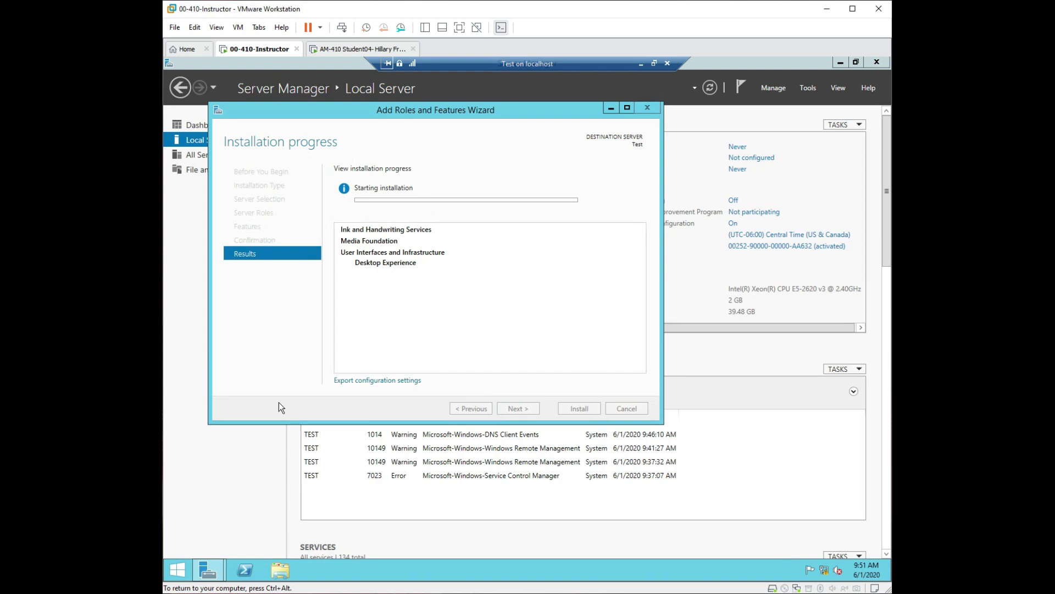
click(179, 570)
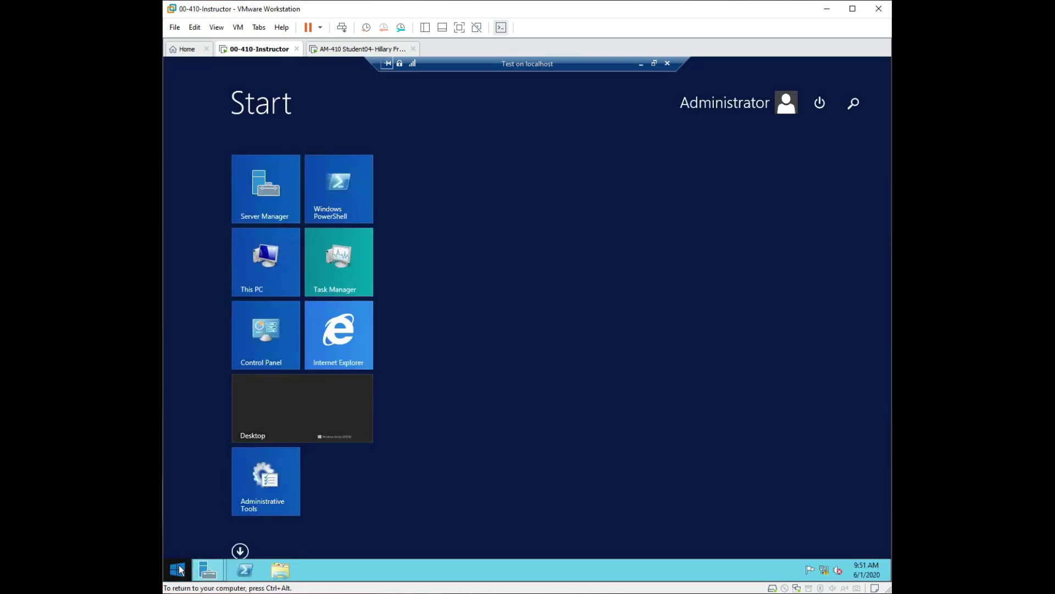
Search 'theme', open Change the theme, and close the duplicate Color and Appearance window.
text(theme)
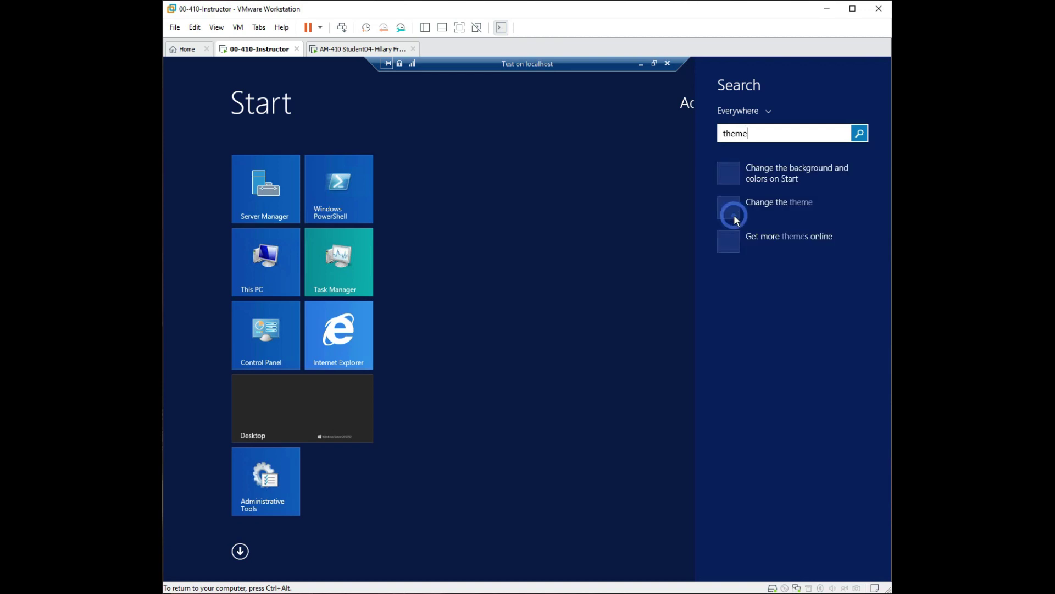
click(733, 214)
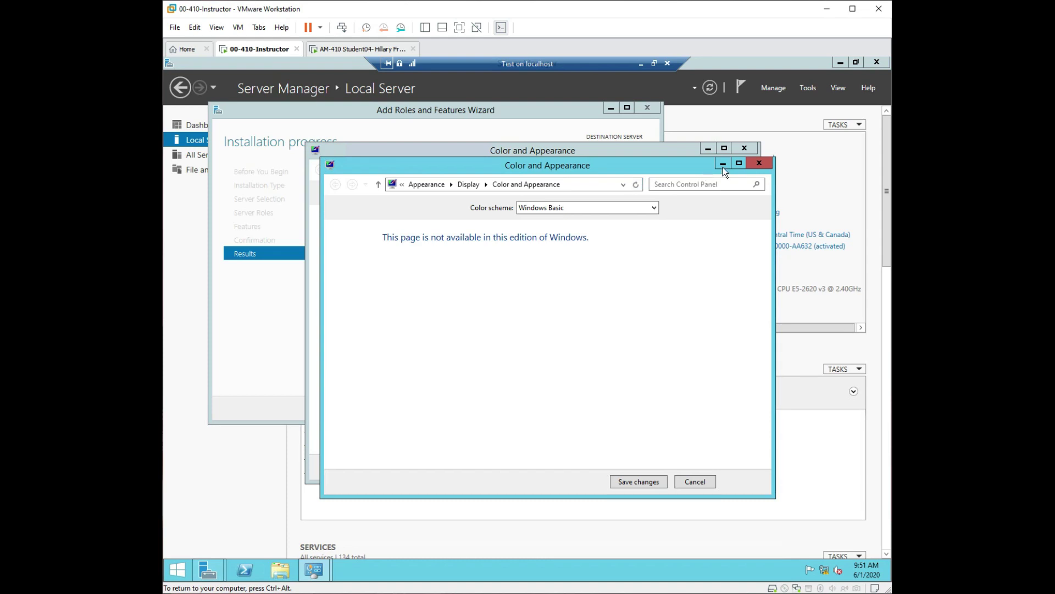
click(759, 165)
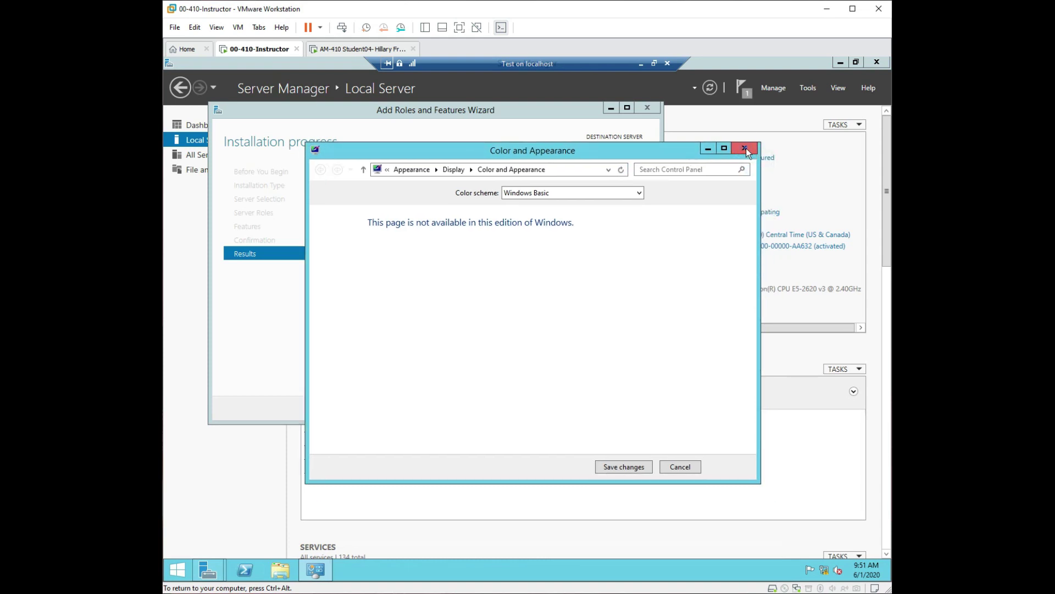
Close the extra theme settings window and wait for Test to restart to its sign-in screen.
click(744, 149)
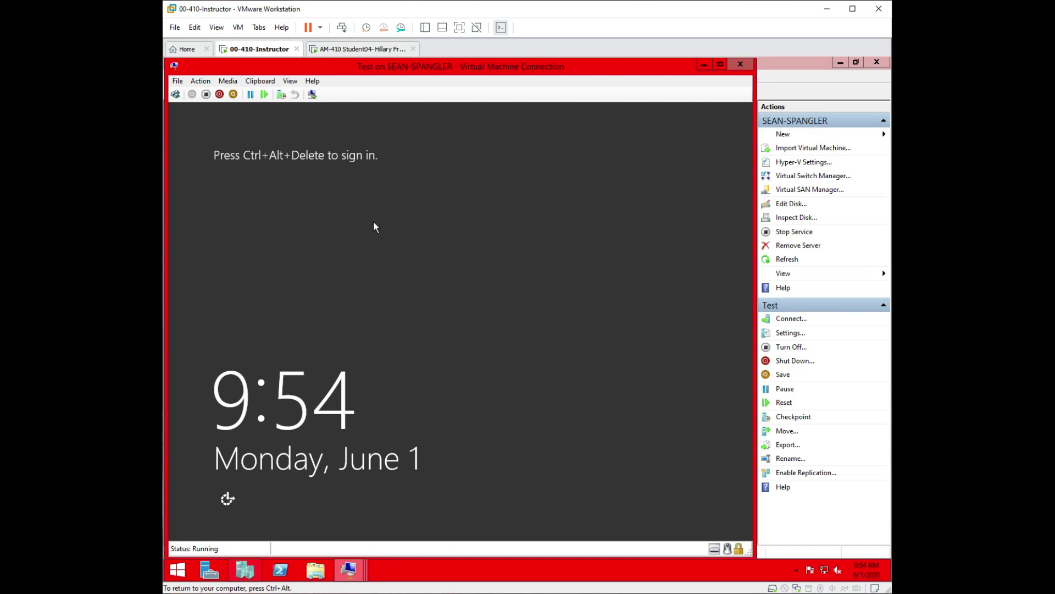
Send Ctrl+Alt+Delete to the booting Test VM and maximize the connection window.
click(175, 95)
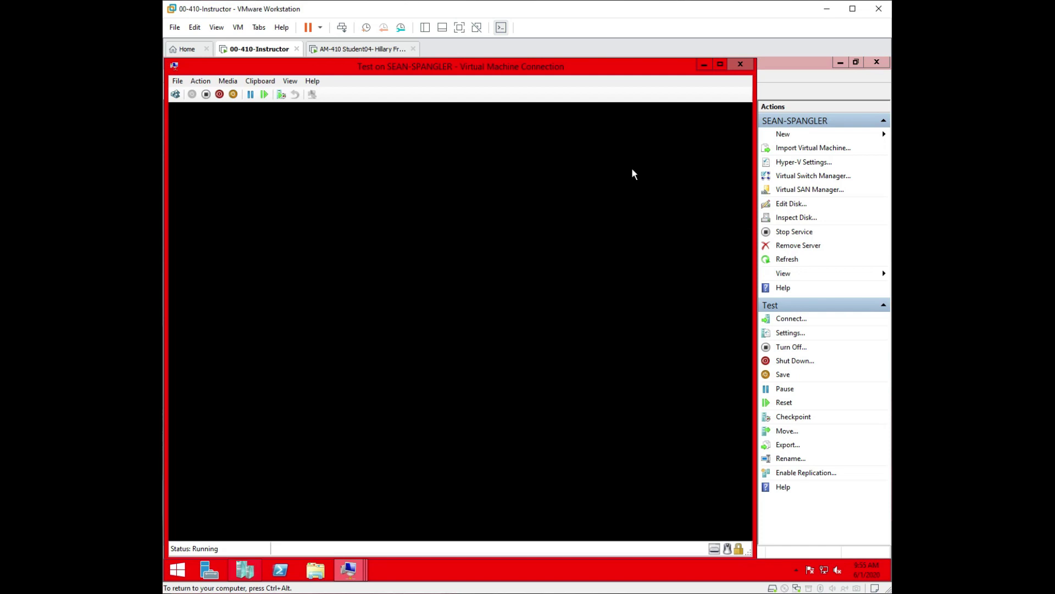
double_click(322, 67)
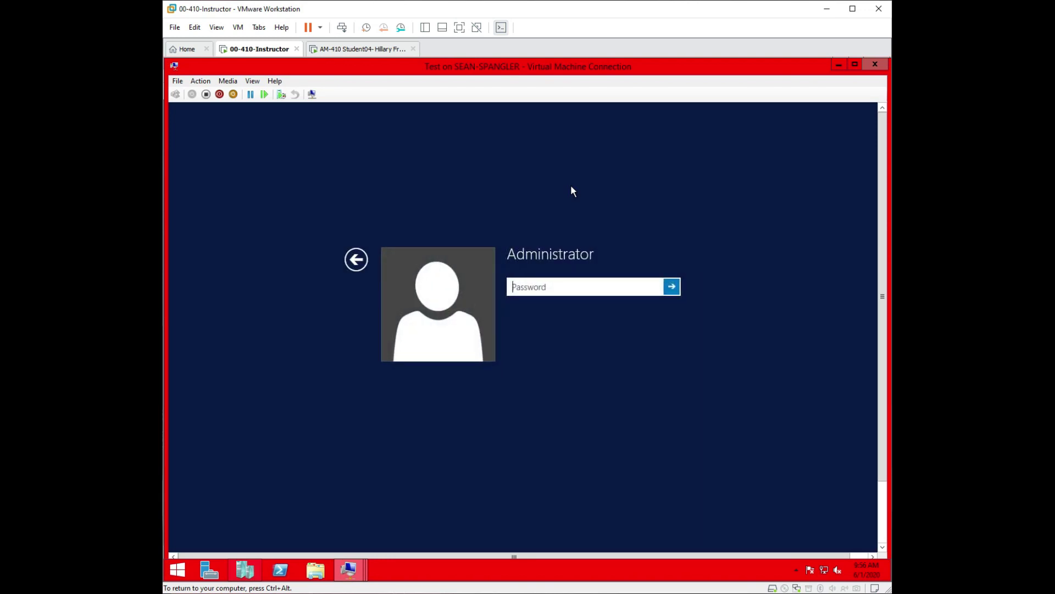
Sign in with the Administrator password and switch the VM connection to Full Screen Mode.
click(539, 287)
text(*********)
key(Return)
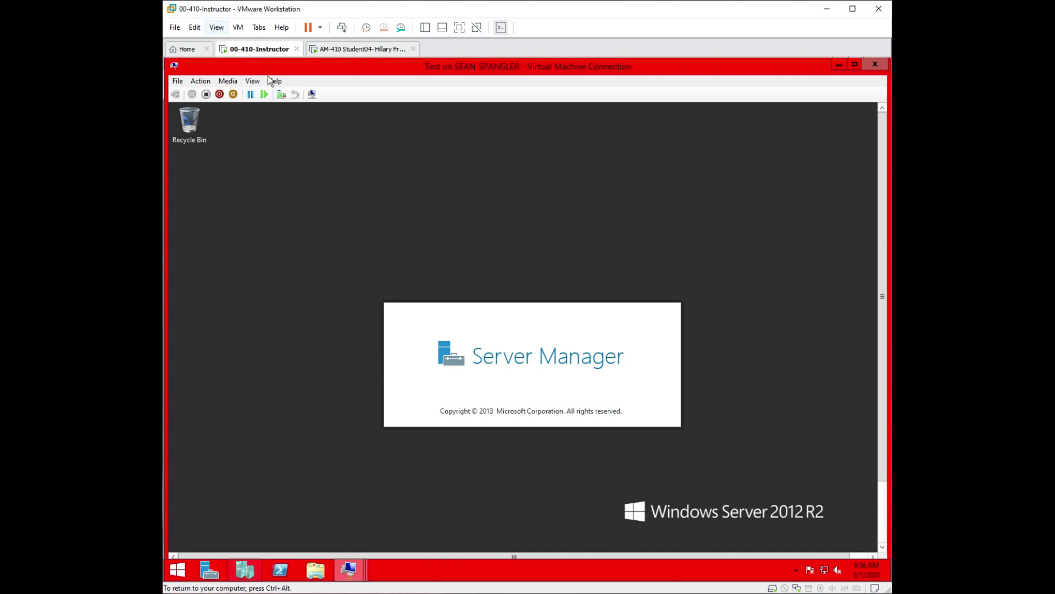
click(254, 82)
click(263, 95)
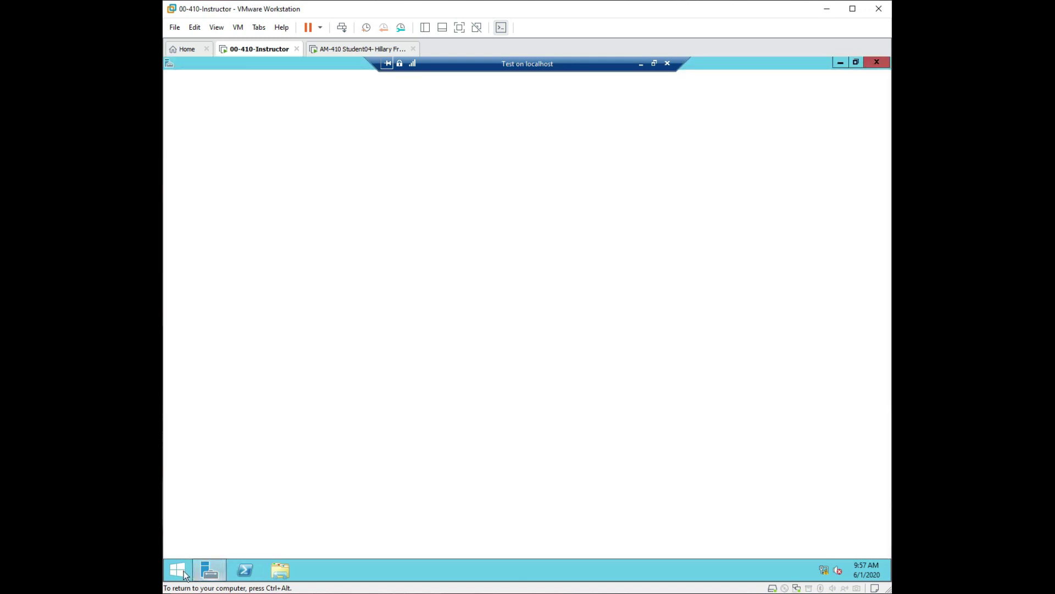
Search 'theme' on the Start screen, launch Change the theme, and dismiss the 'Windows cannot find' error.
click(185, 574)
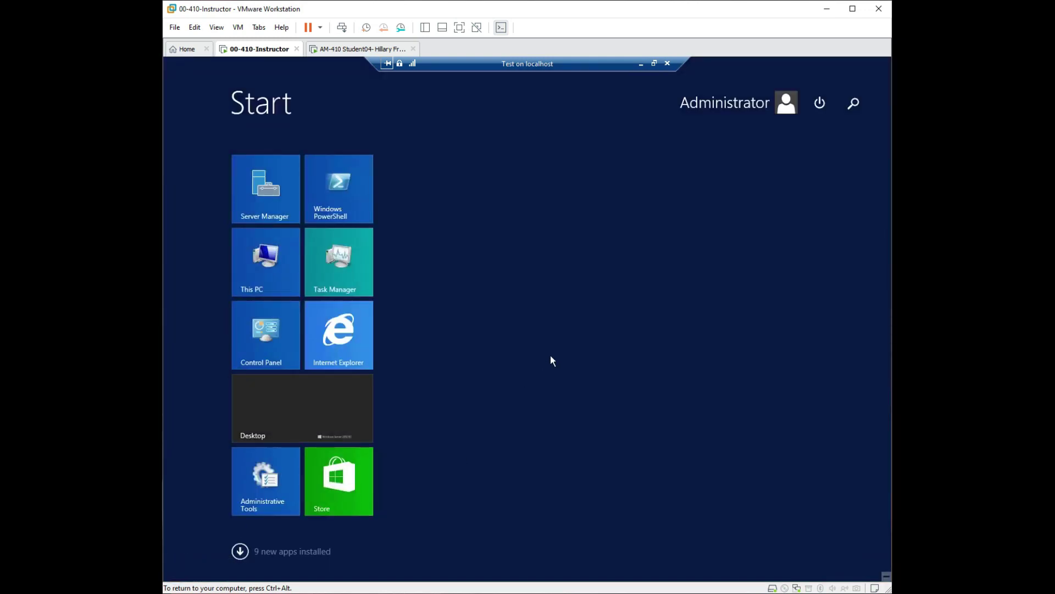
text(theme)
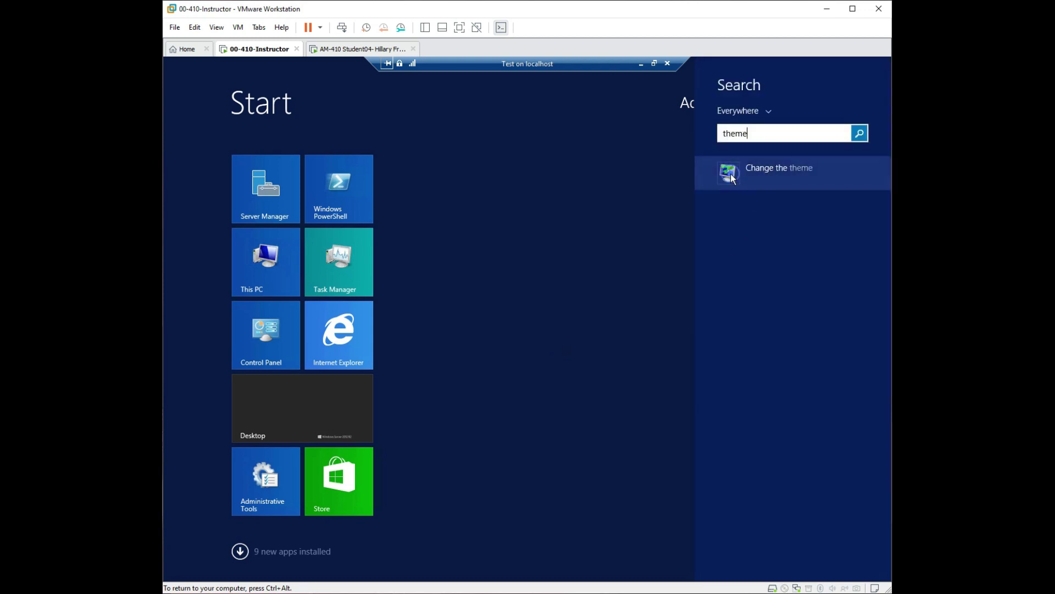
click(731, 174)
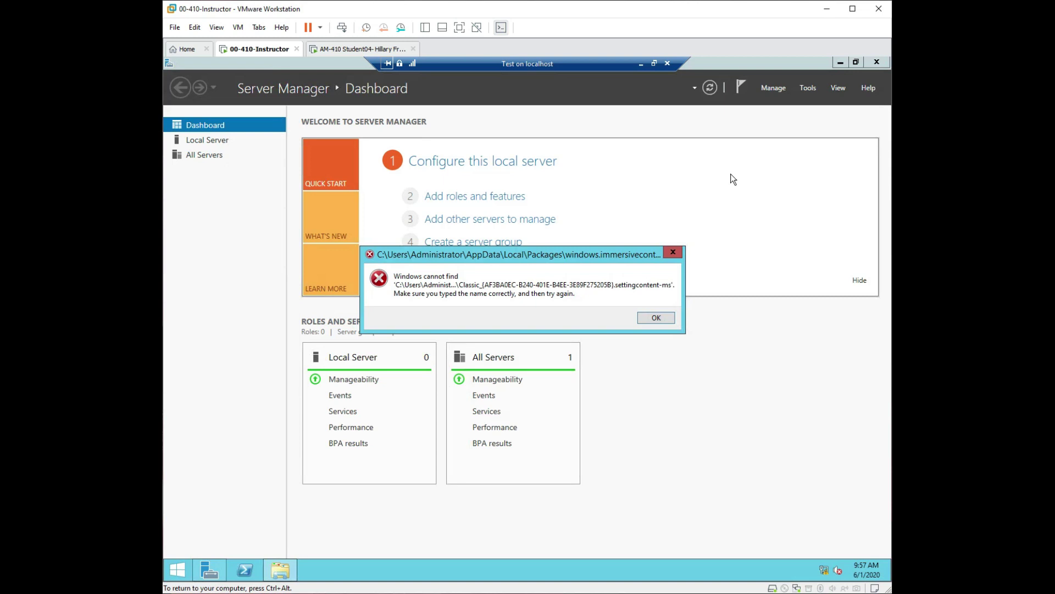
click(669, 316)
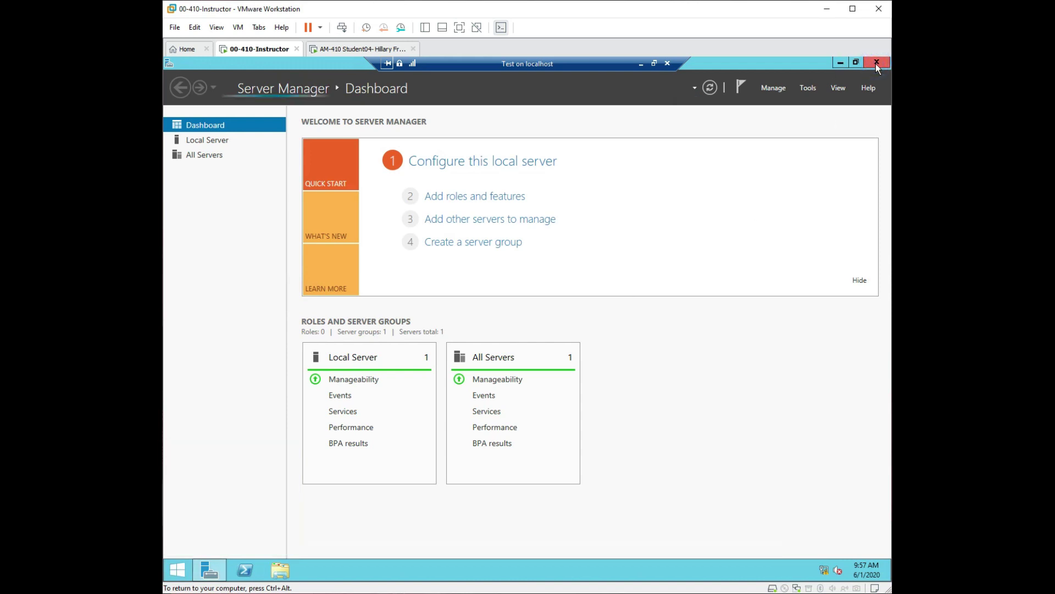
Close Server Manager, retry Change the theme via a 'them' search, and dismiss the same error.
click(876, 64)
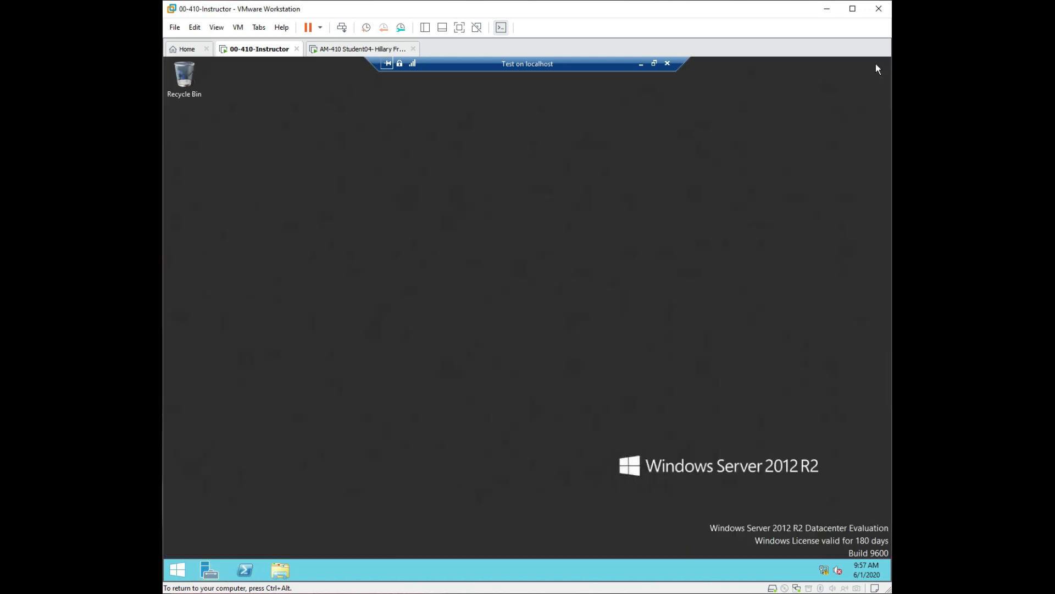
click(178, 570)
text(them)
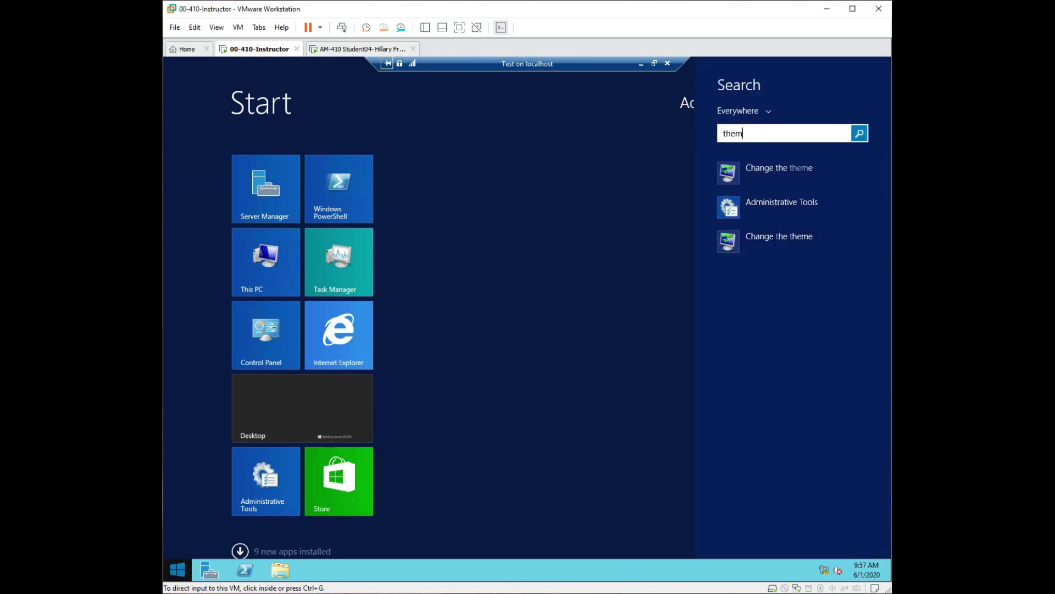
click(725, 246)
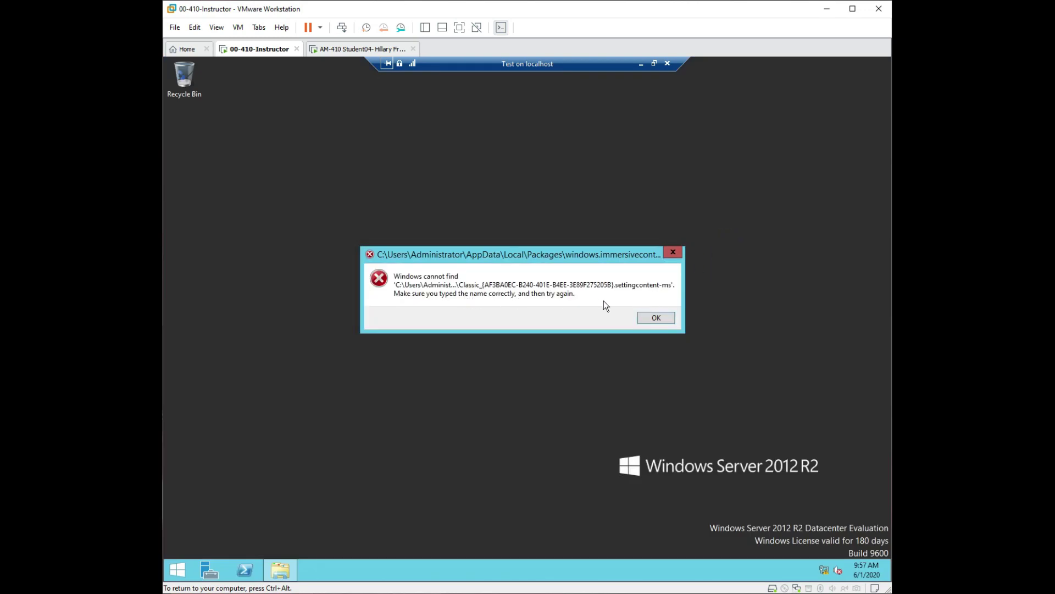
click(668, 316)
Apply the default Windows theme from Personalize and bring up its Color options.
right_click(670, 317)
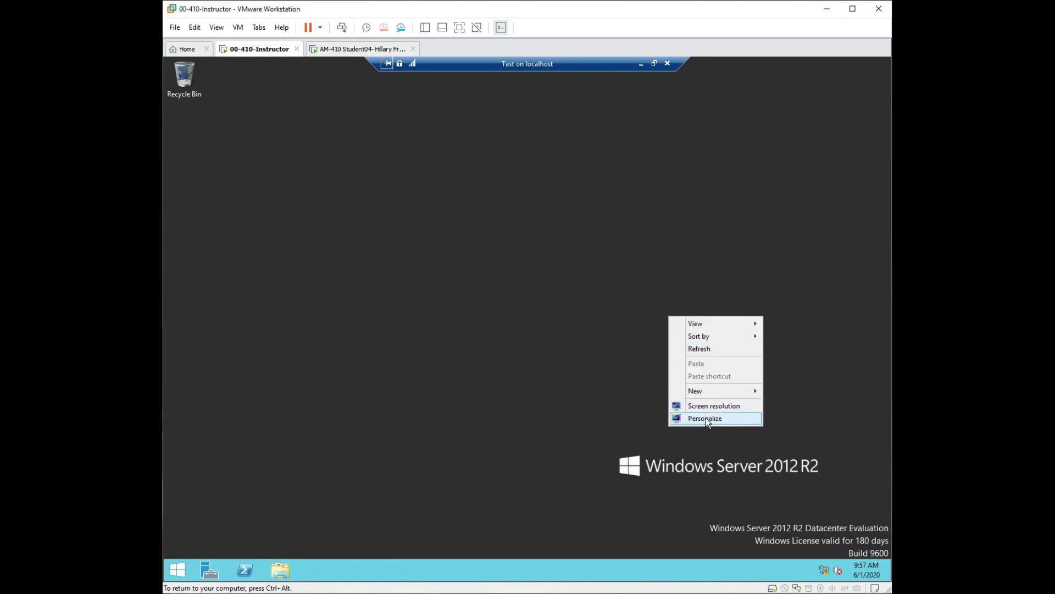
click(705, 417)
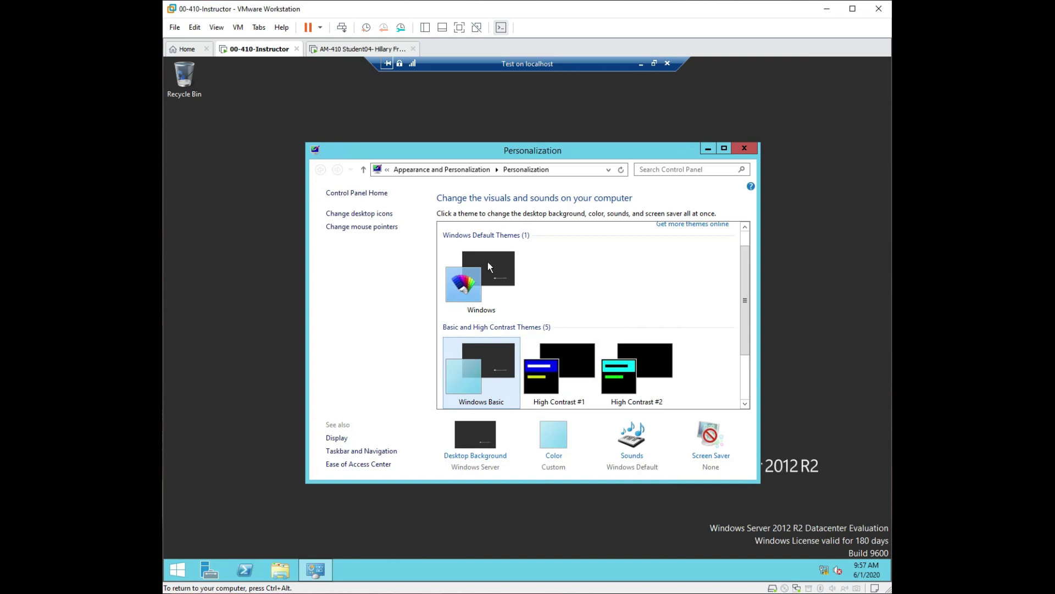
click(468, 270)
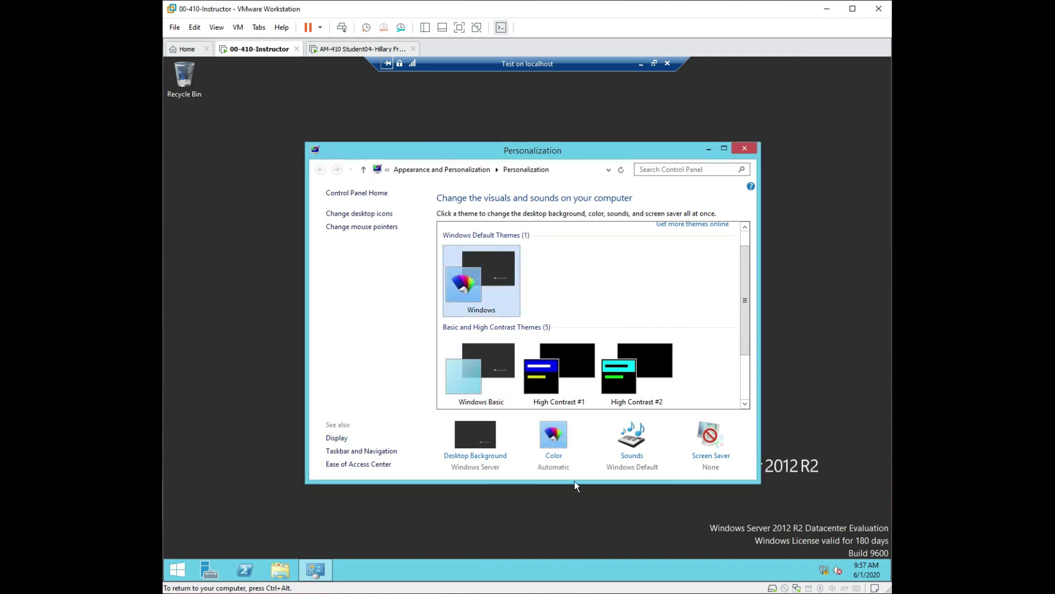
click(556, 443)
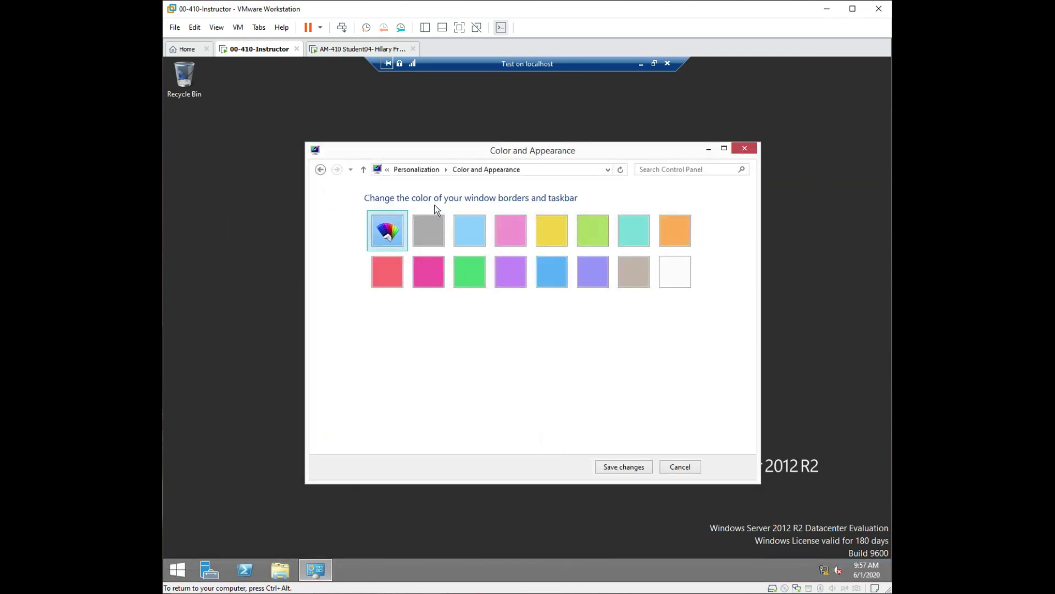
Preview yellow, magenta, orange and automatic border colours, then shift the hue from orange toward blue.
click(558, 229)
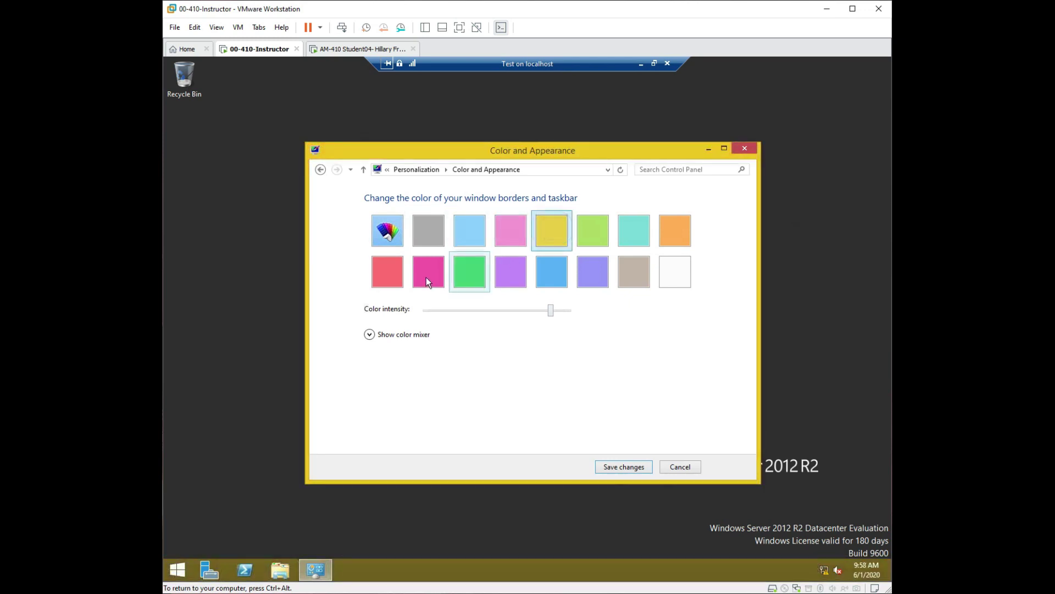
click(427, 277)
click(559, 230)
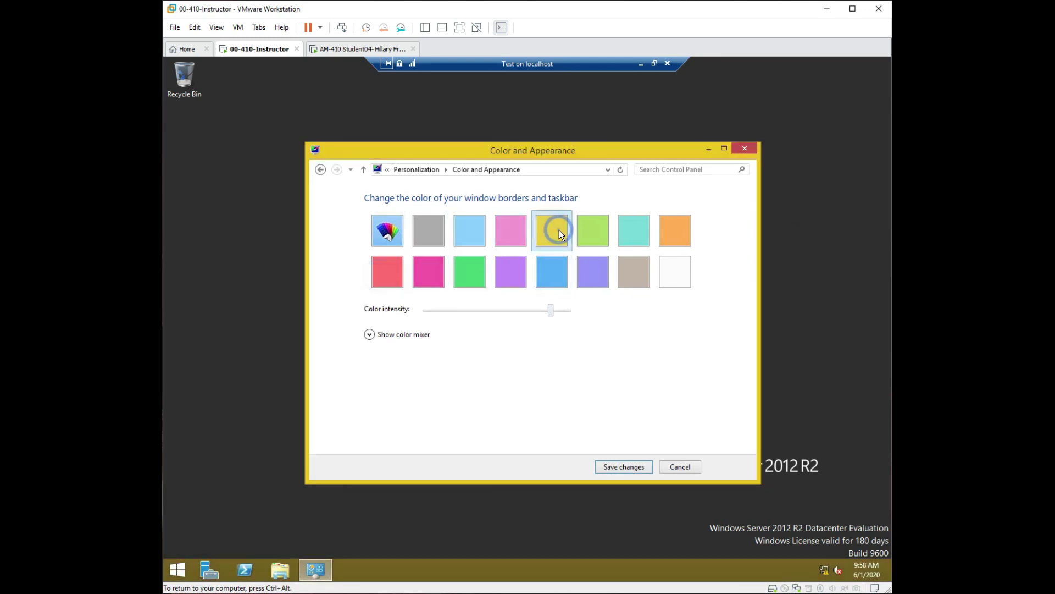
click(663, 230)
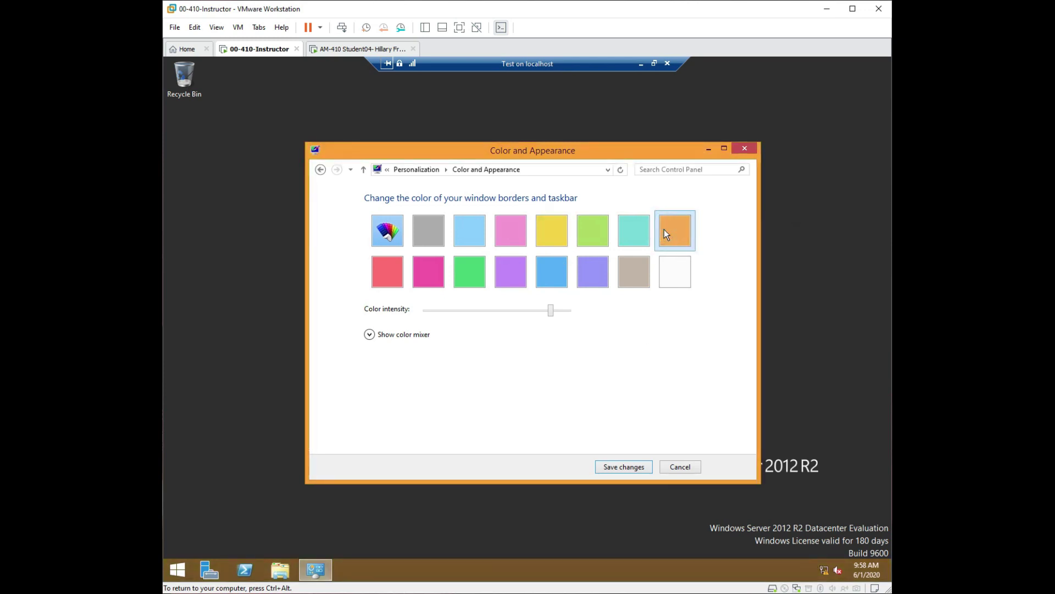
click(388, 234)
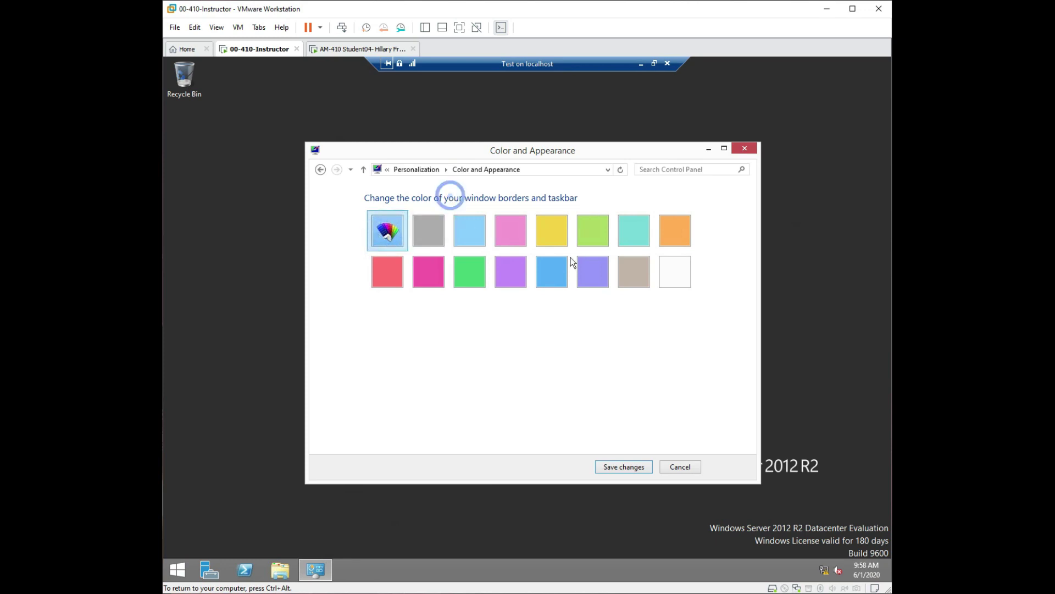
click(688, 224)
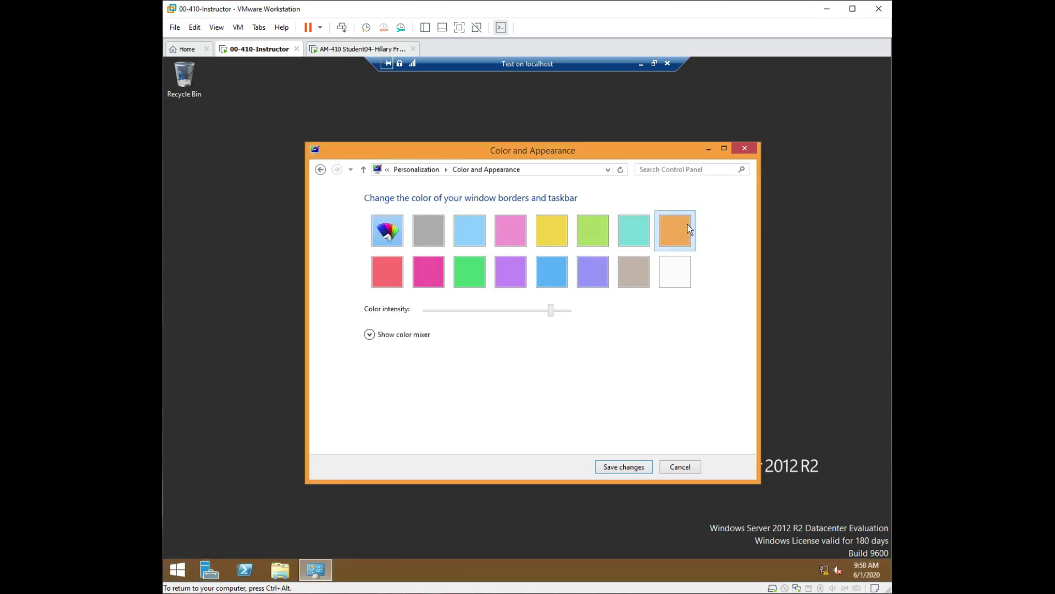
click(369, 334)
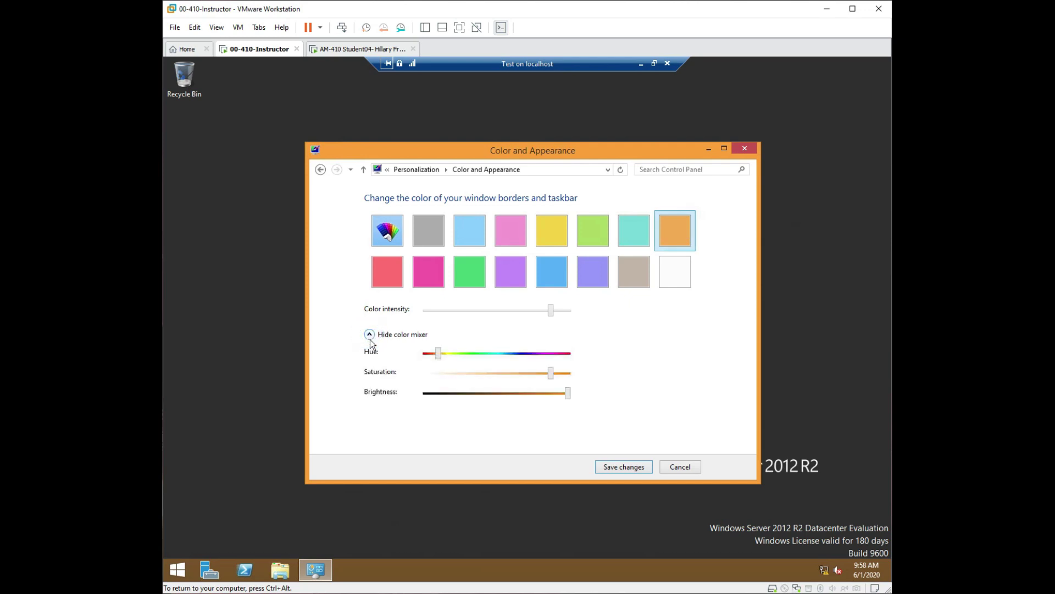
drag(440, 351, 520, 354)
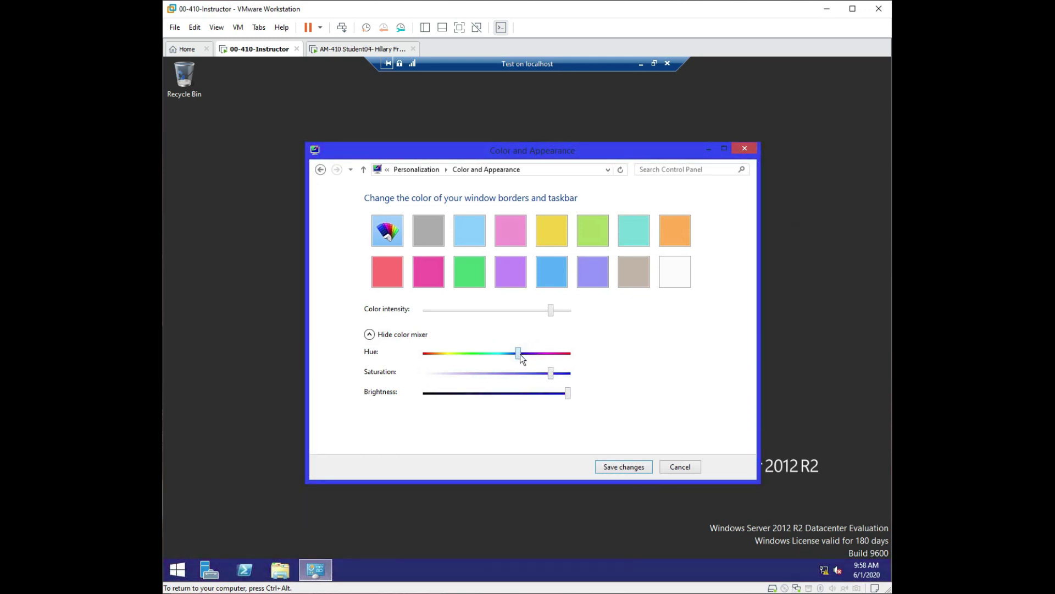
Choose the taupe colour, save the change, and close Personalization.
click(632, 272)
click(636, 468)
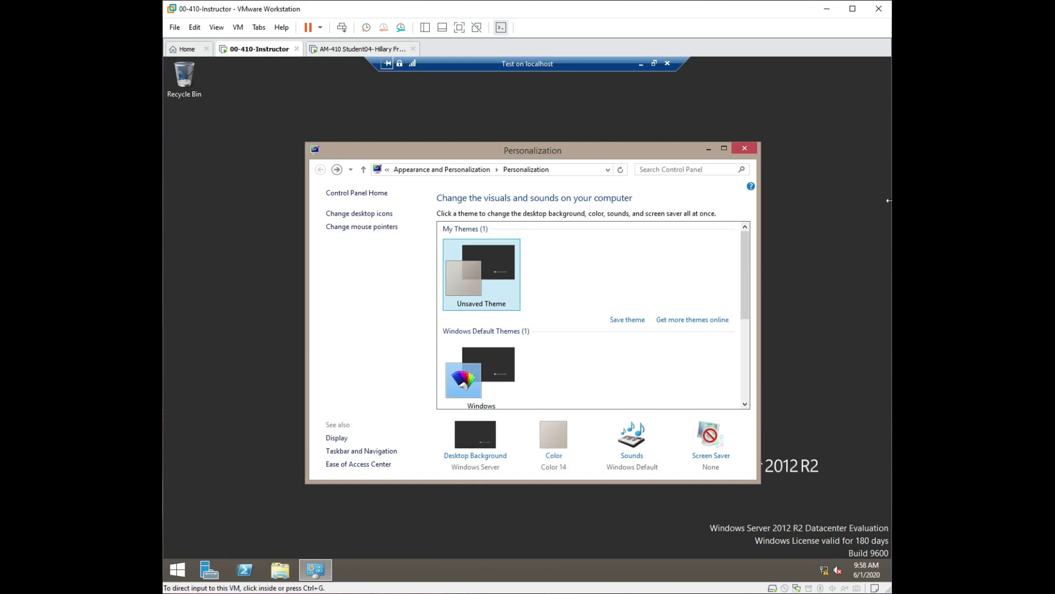
click(745, 148)
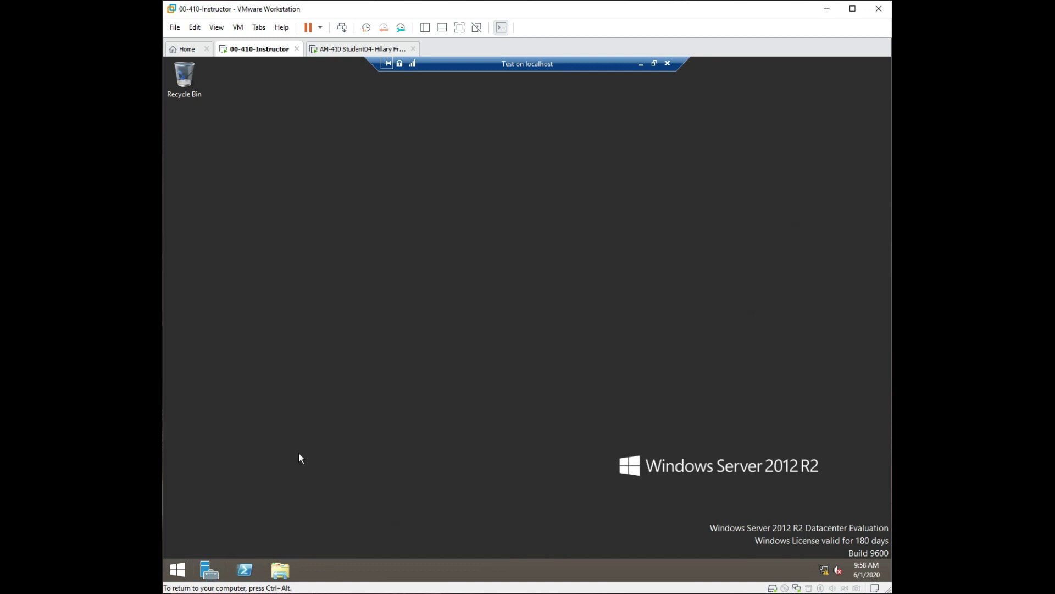
Type 'sys' and then 'sy' into Start search, clearing the box after each attempt.
click(178, 570)
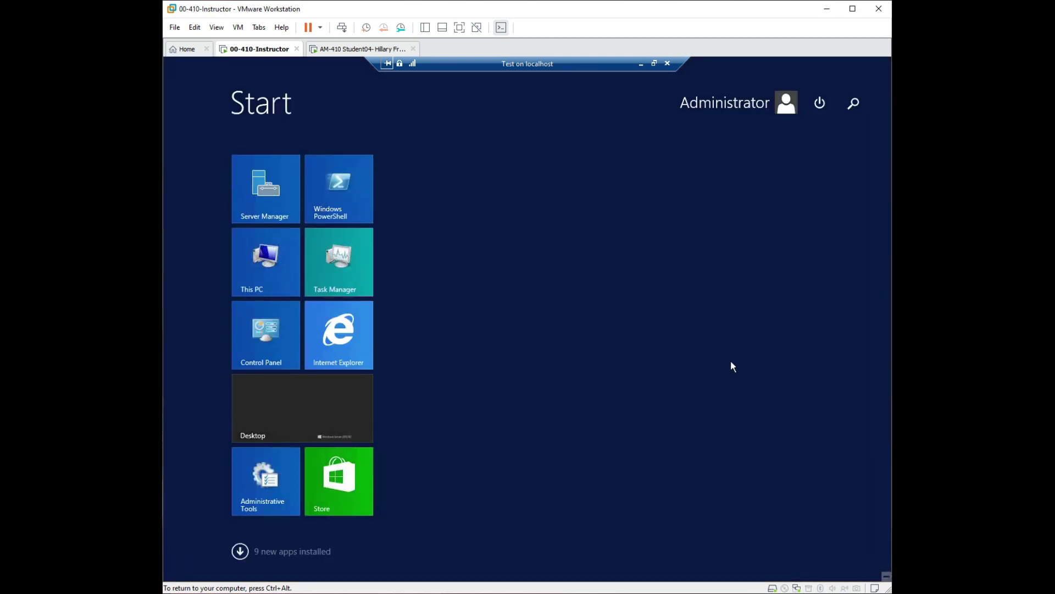
text(sys)
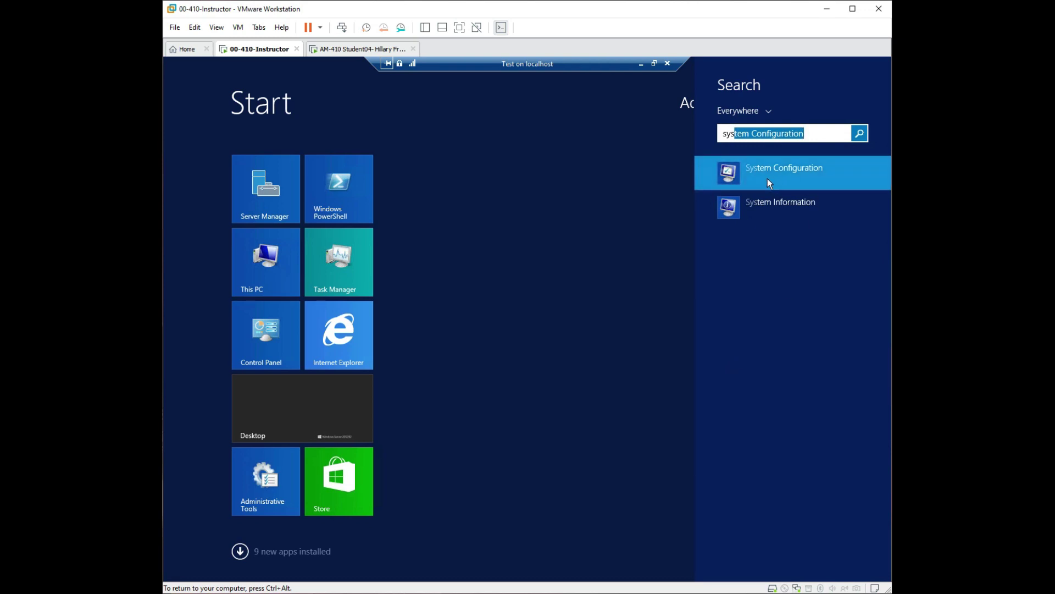
key(BackSpace)
key(BackSpace)
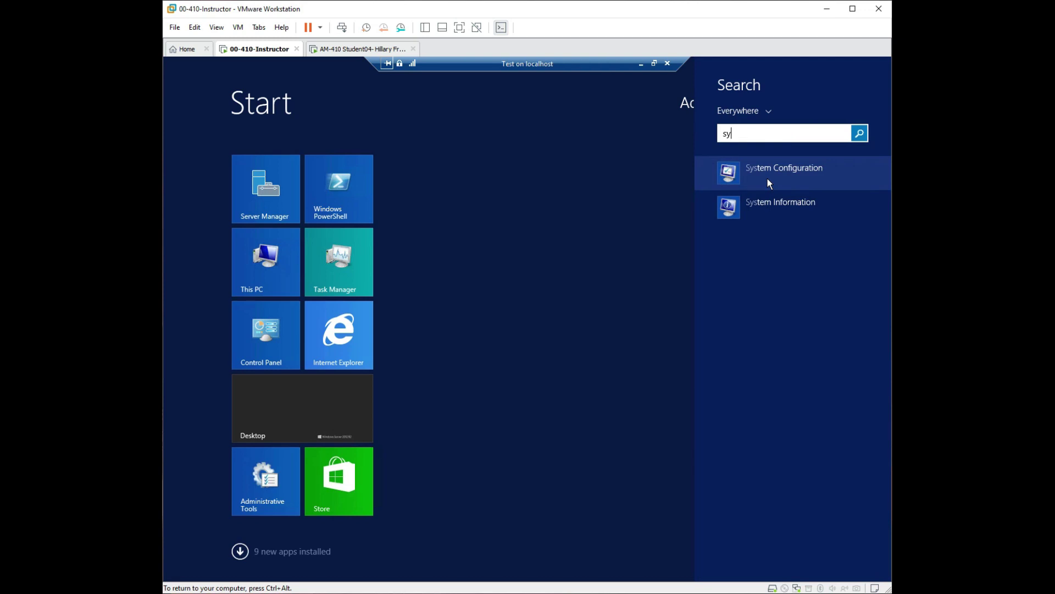
key(BackSpace)
key(BackSpace)
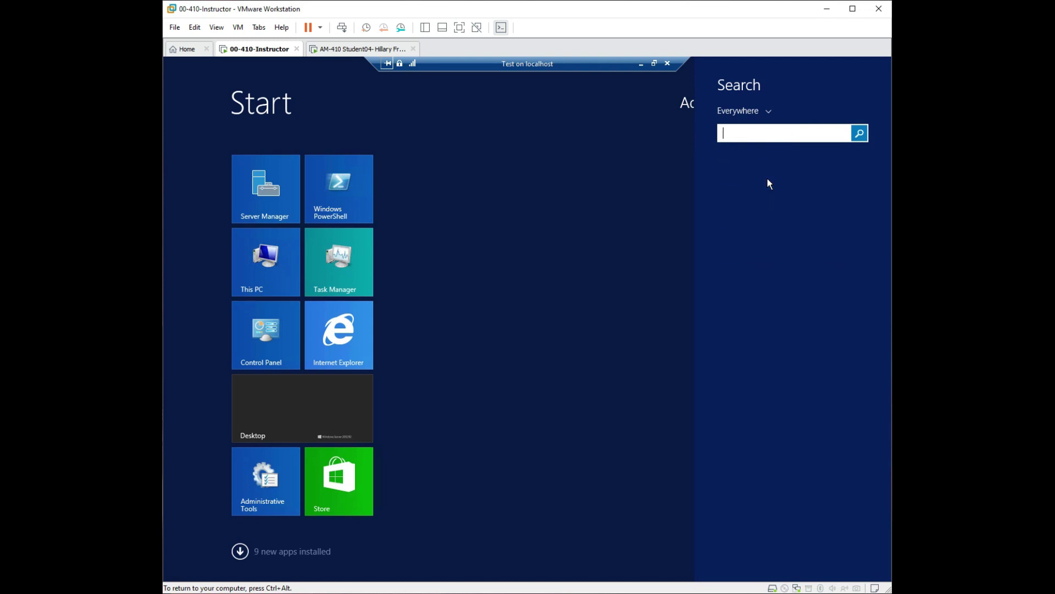
text(sy)
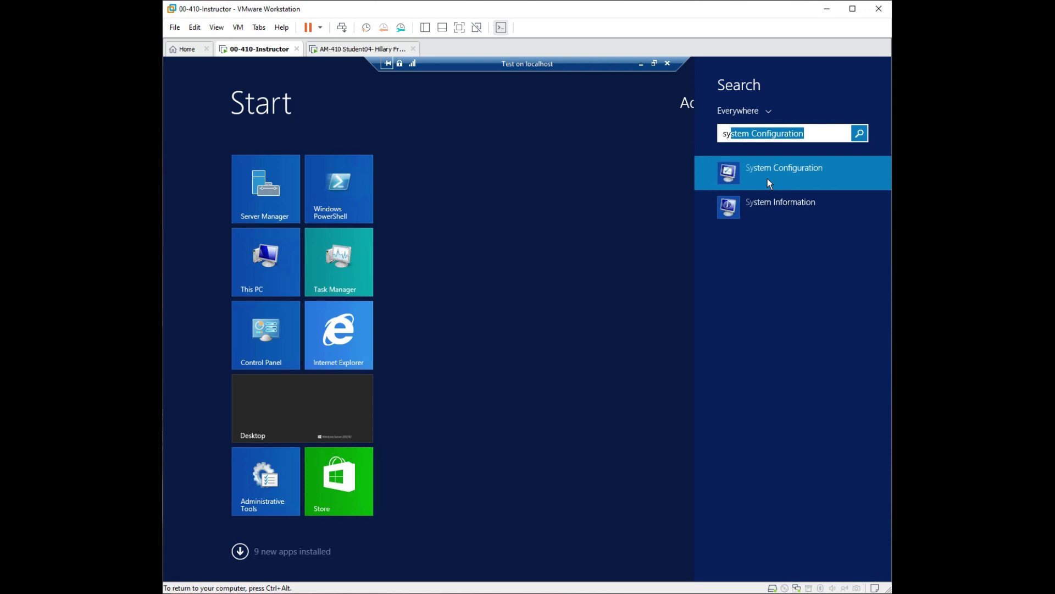
key(BackSpace)
key(BackSpace)
key(BackSpace)
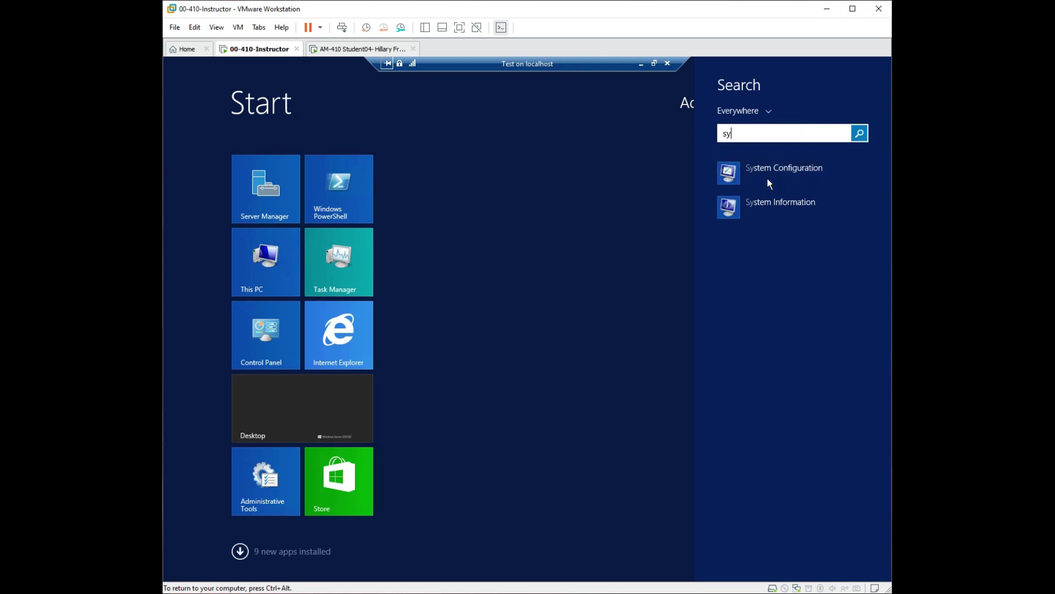
Search 'con', view Control Panel > System and Security > System, then switch to Server Manager.
text(control Panel)
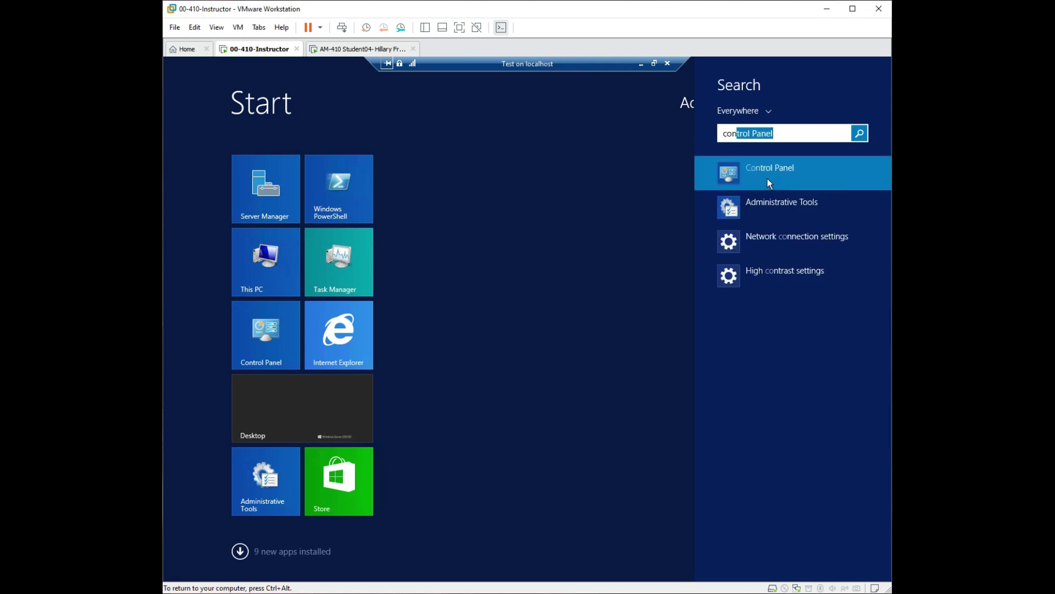
click(767, 178)
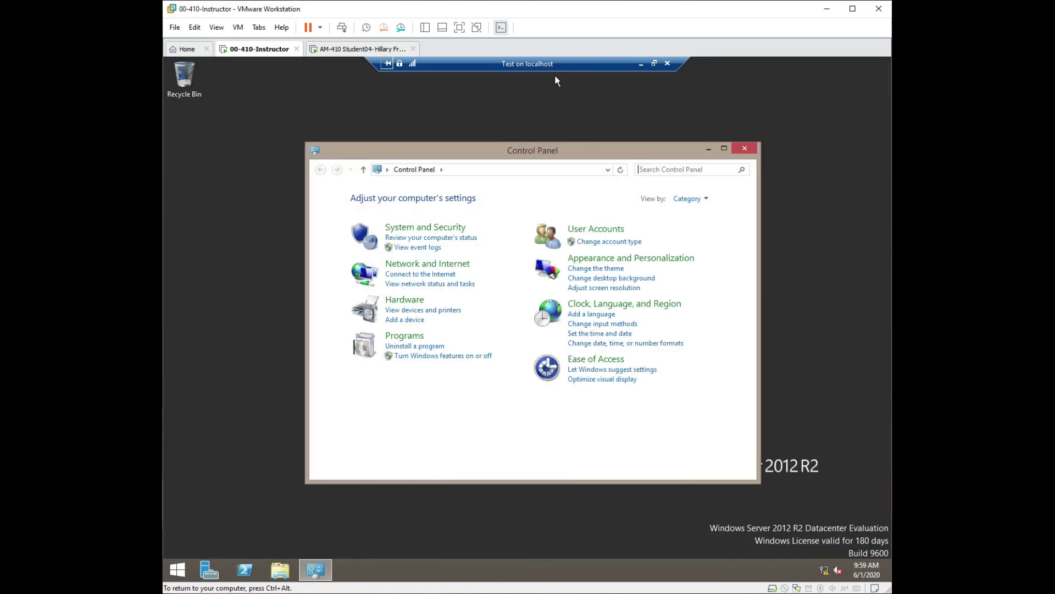
click(431, 227)
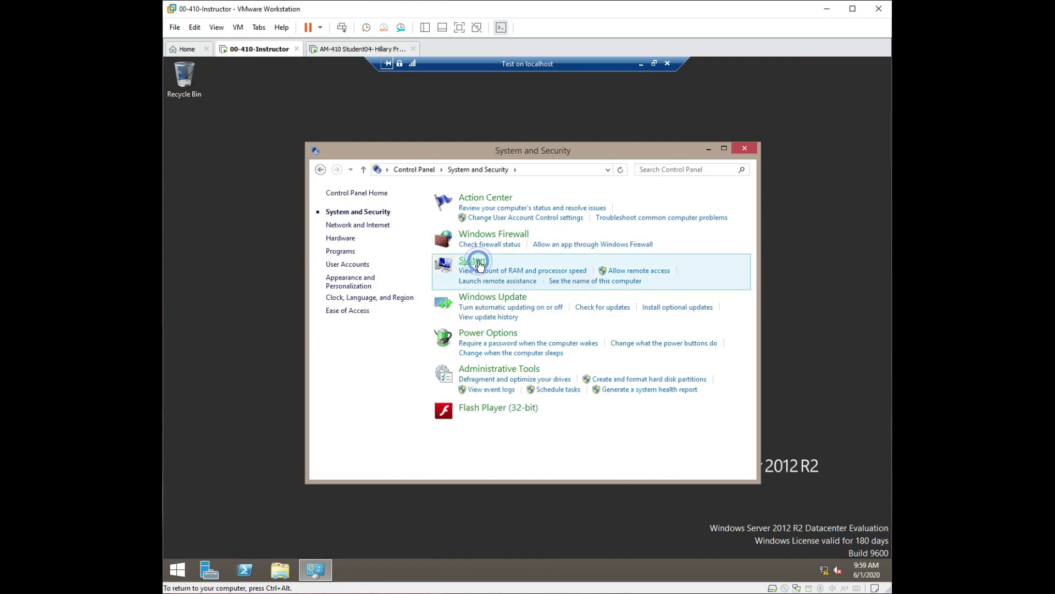
click(473, 260)
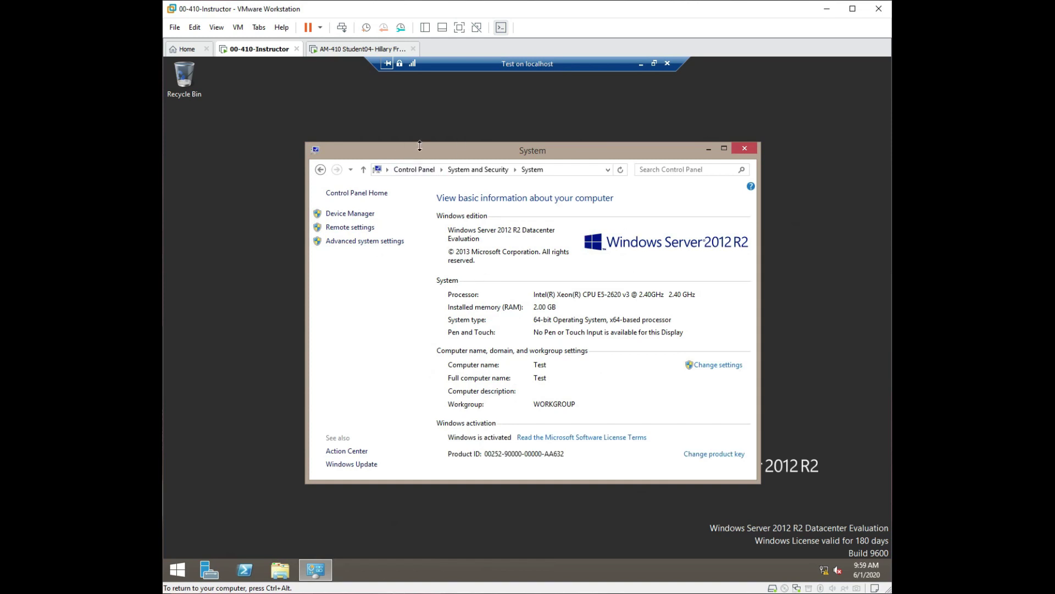
click(209, 573)
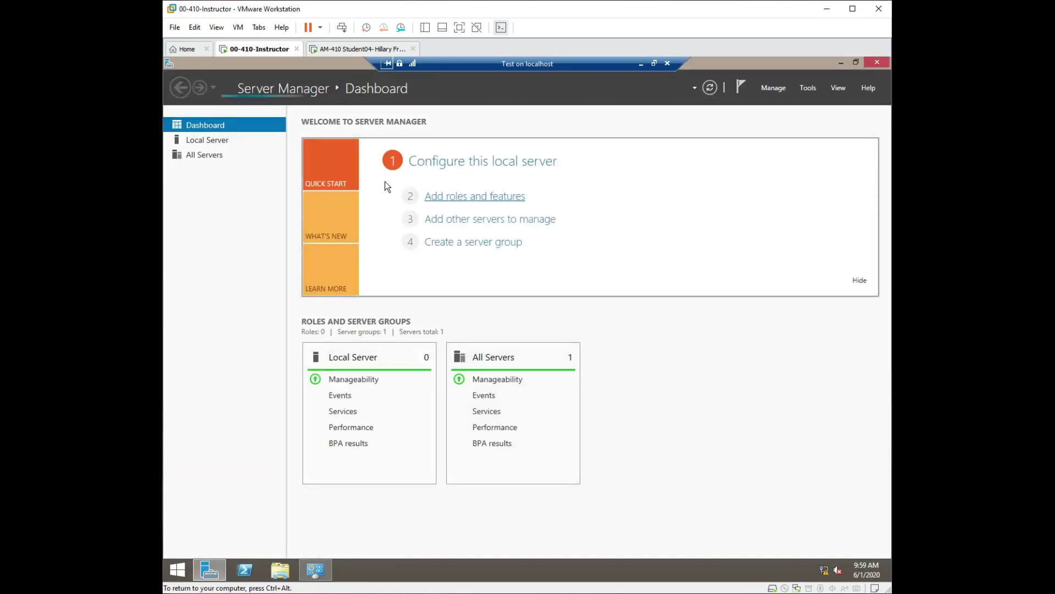
click(428, 163)
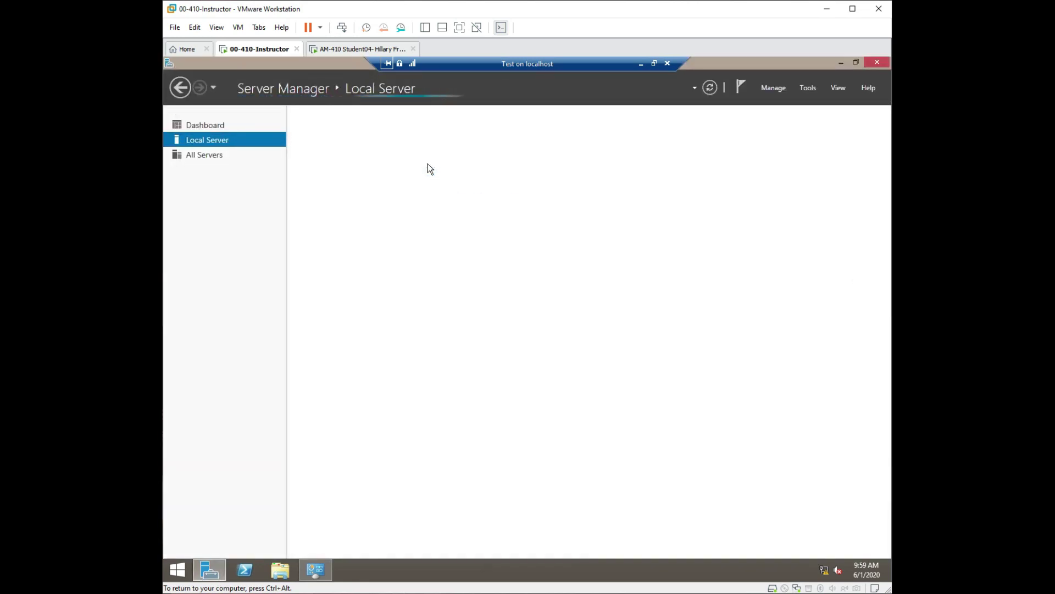
click(412, 148)
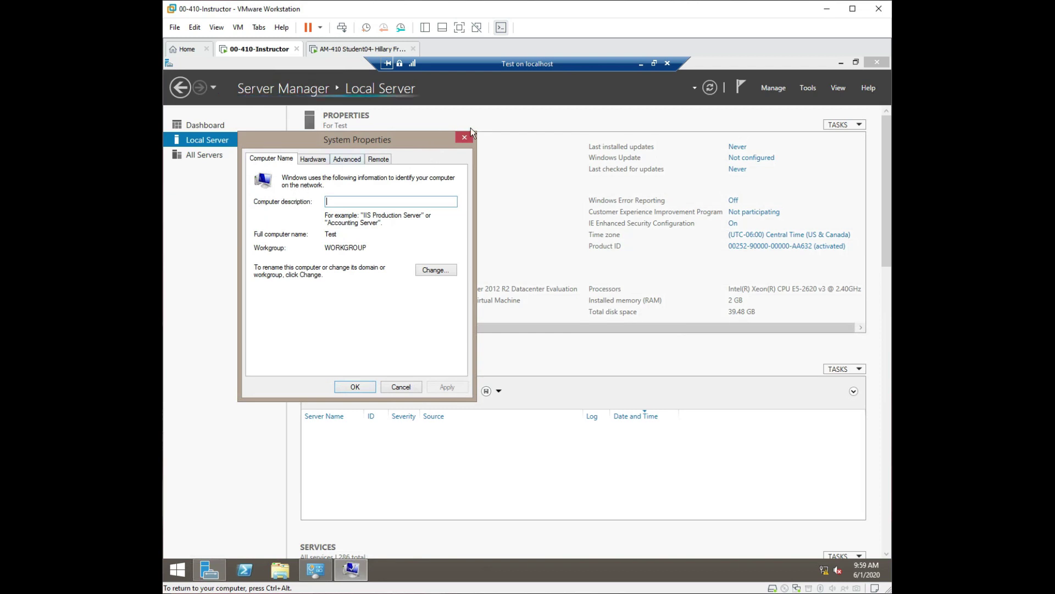
click(460, 138)
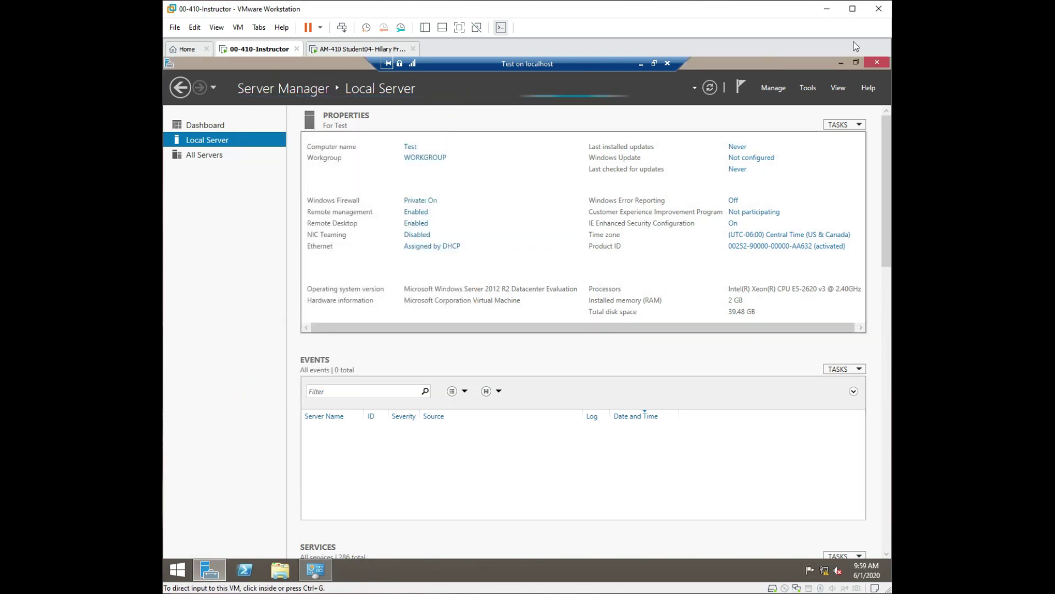
click(836, 63)
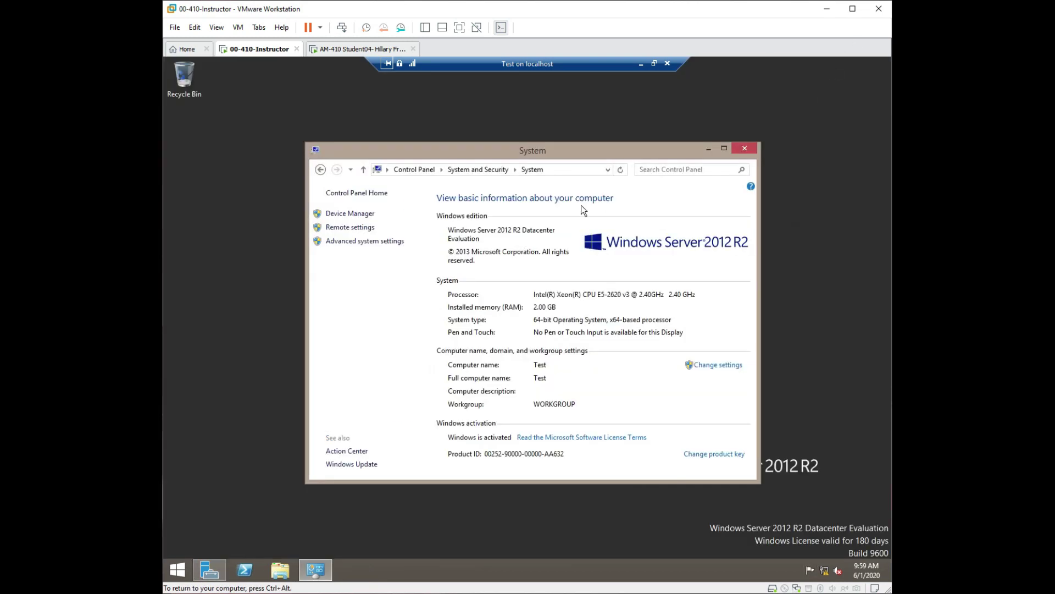
Change computer Test's membership from workgroup to the Contoso.com domain and submit.
click(713, 365)
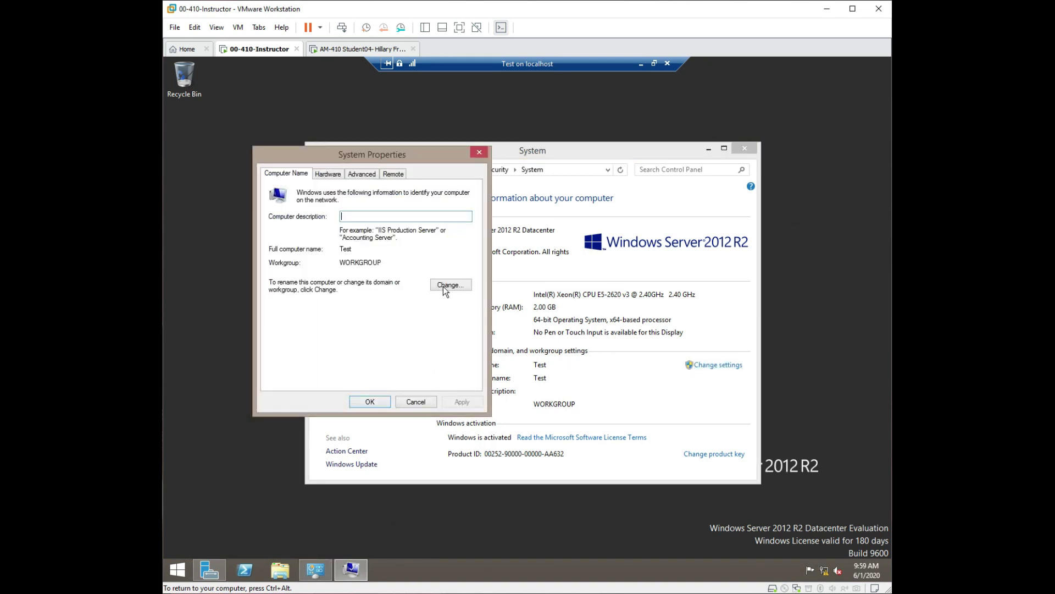
click(449, 284)
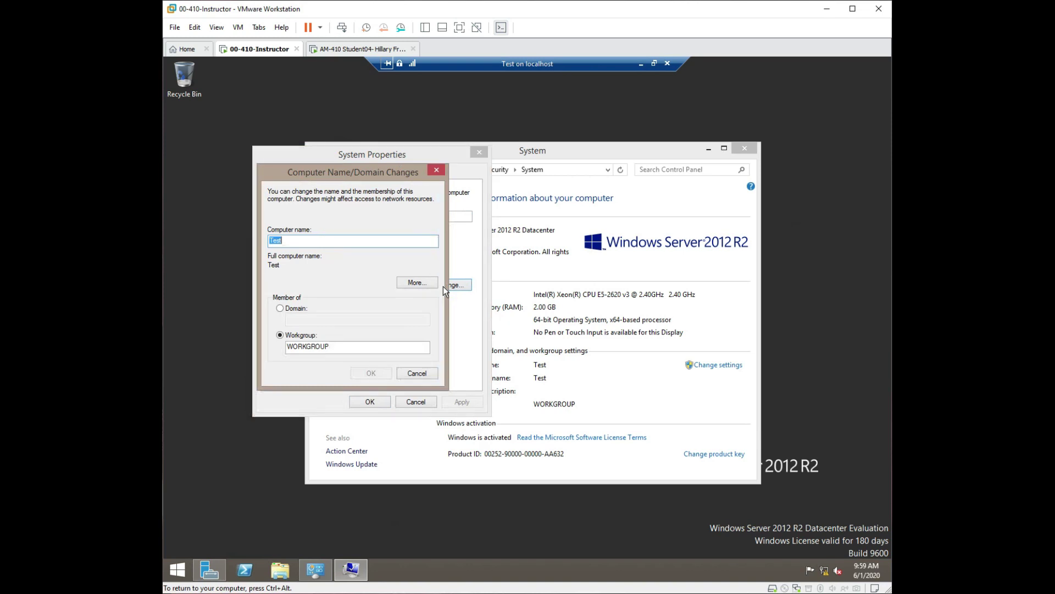
click(284, 308)
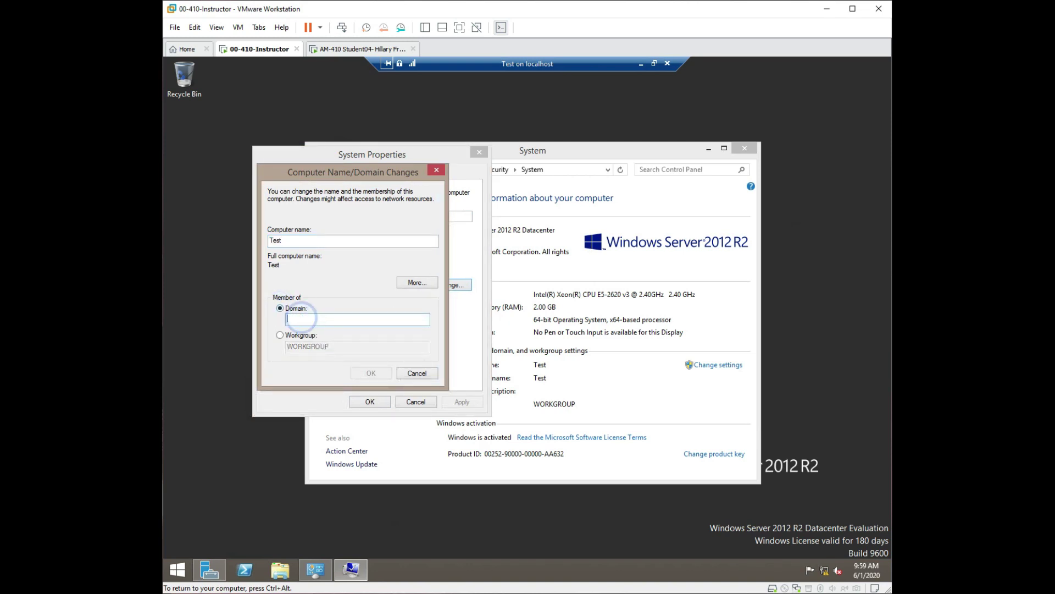
text(Cont)
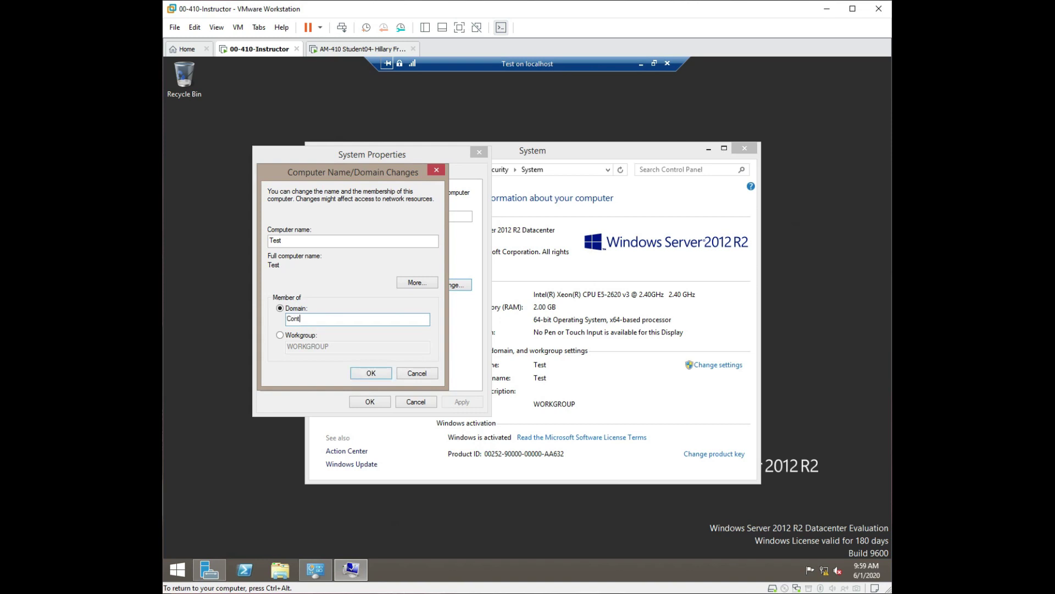
text(oso.com)
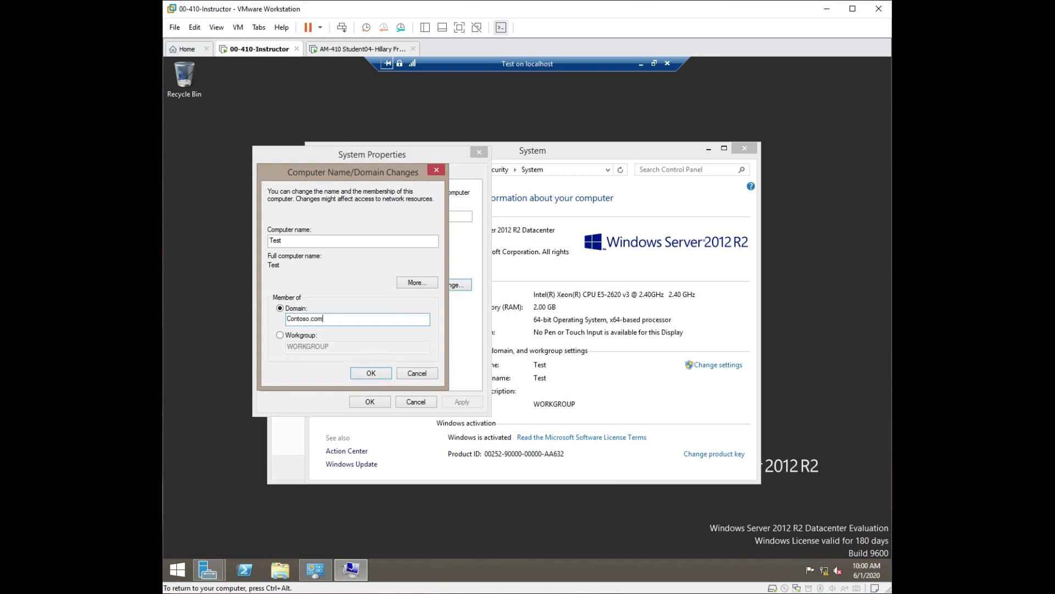
click(367, 372)
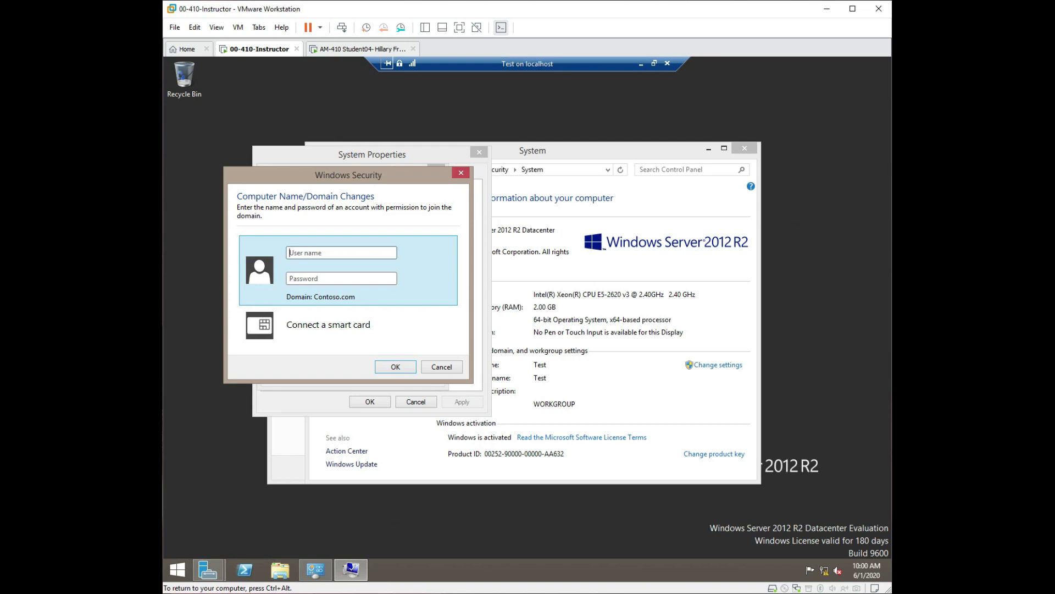
Enter the domain administrator user name and password to authorize the Contoso.com join.
text(administrator)
key(BackSpace)
key(BackSpace)
key(BackSpace)
key(BackSpace)
key(BackSpace)
key(BackSpace)
key(BackSpace)
key(BackSpace)
key(BackSpace)
key(BackSpace)
key(BackSpace)
key(BackSpace)
key(BackSpace)
text(administrator)
click(325, 278)
text(Password1)
click(387, 367)
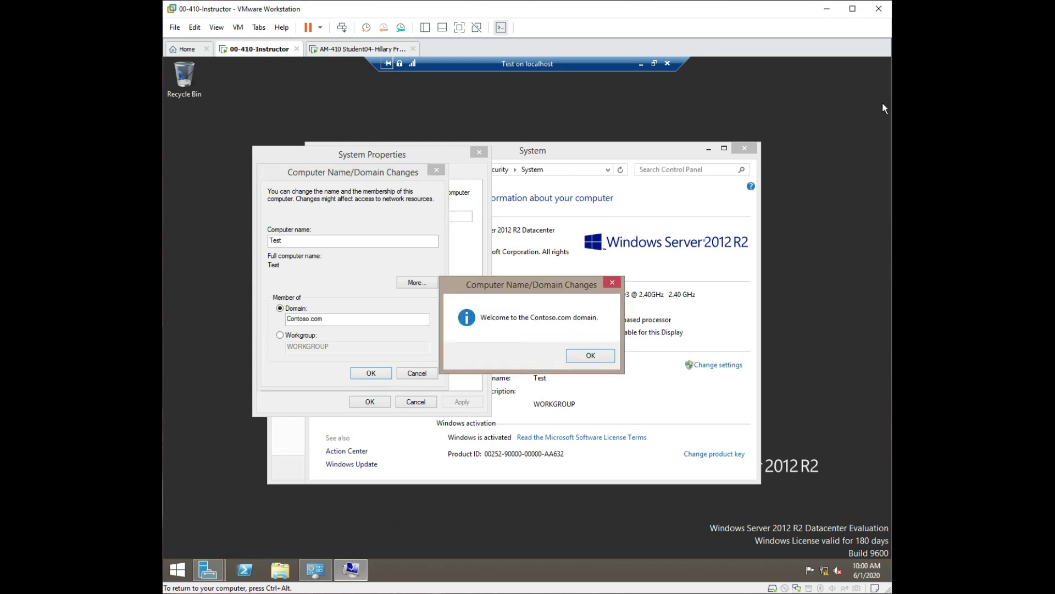
Acknowledge the Welcome to Contoso.com and restart-required messages, then close System Properties.
click(592, 357)
click(598, 328)
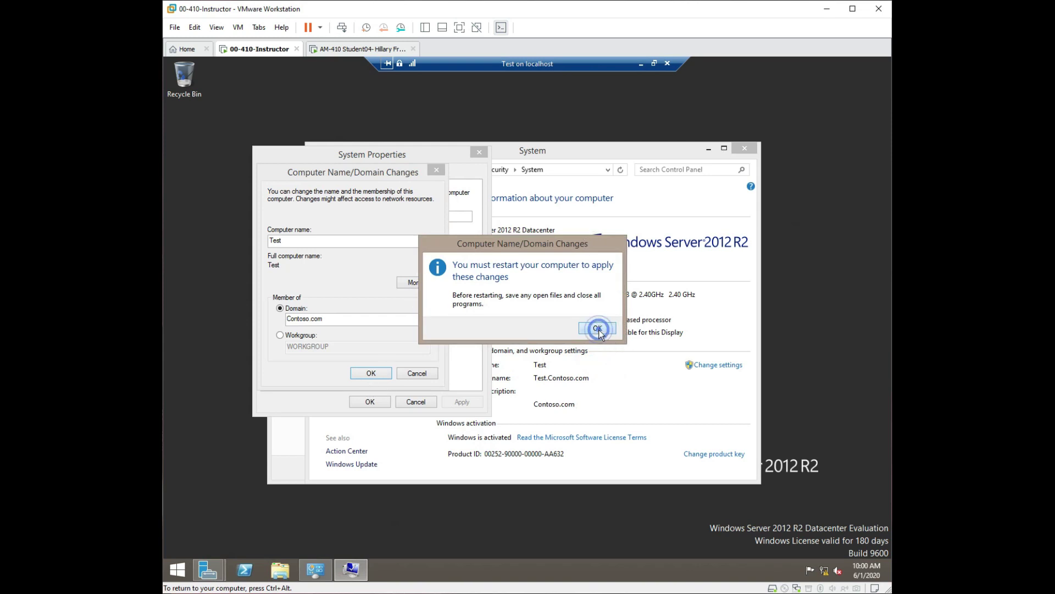
click(362, 404)
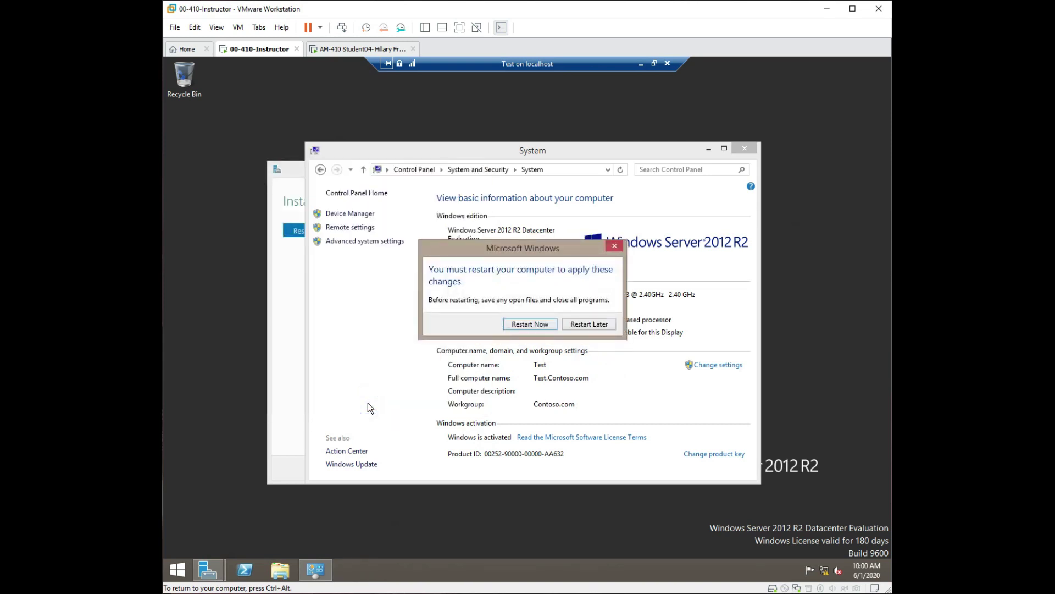
Restart the Test VM and pick the Other user tile once it reboots.
click(552, 328)
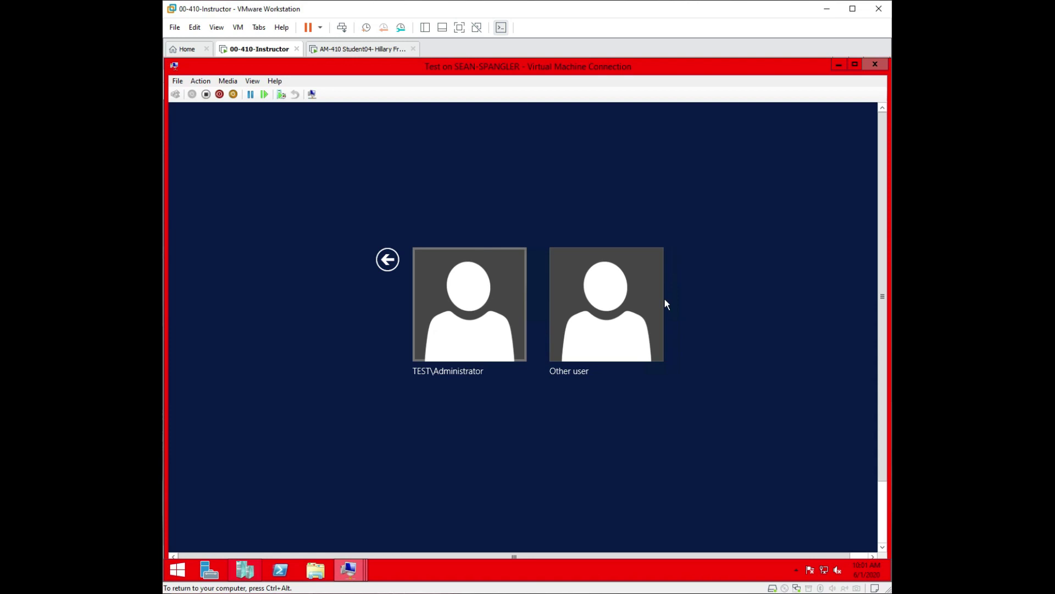
click(612, 308)
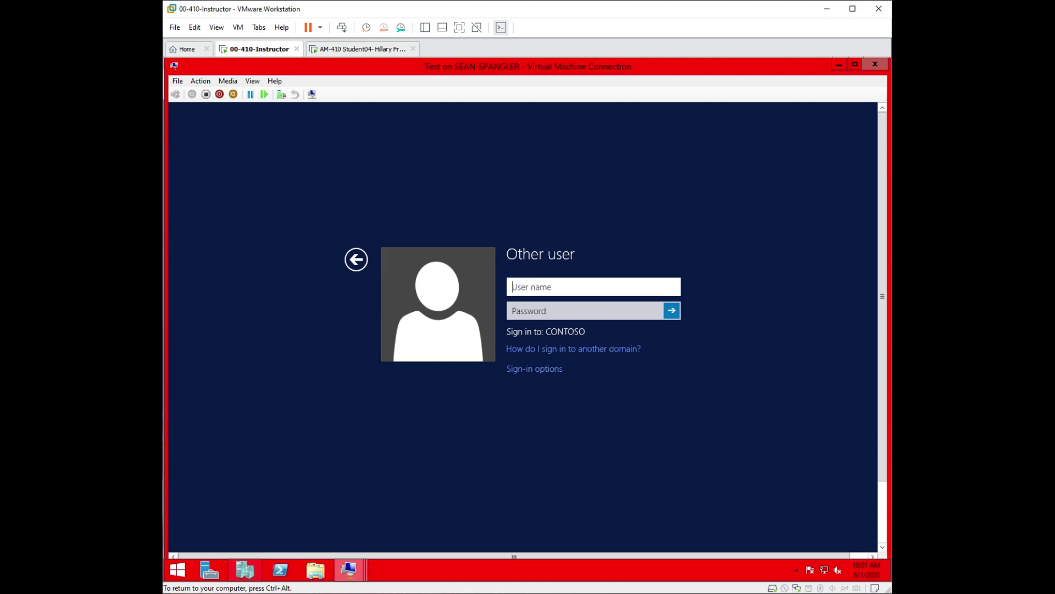
Sign in as contoso\administrator with the domain administrator's password.
text(administrator@conto)
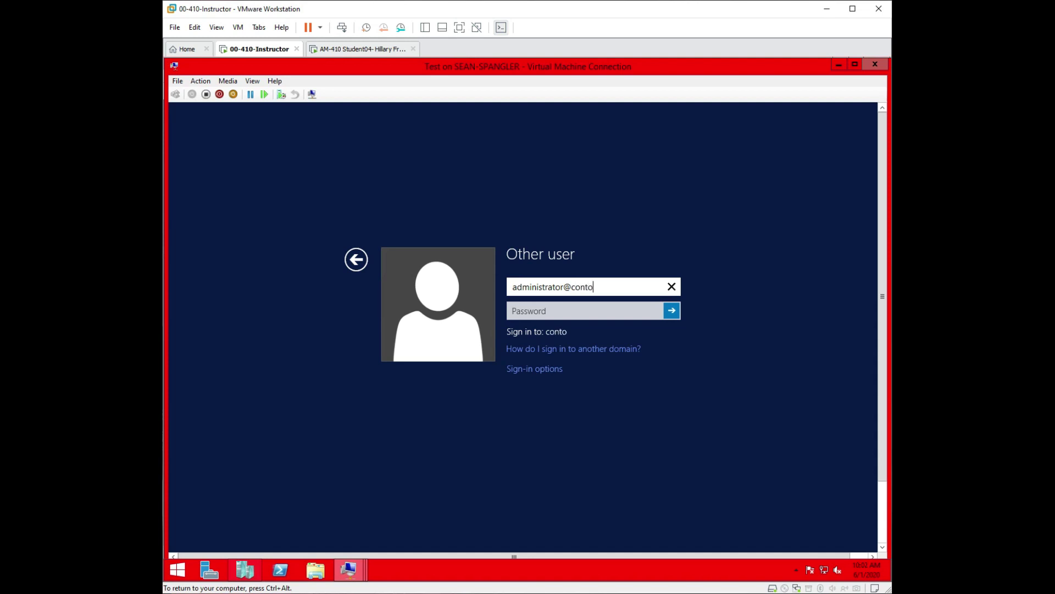
text(so)
text(.com)
key(BackSpace)
key(BackSpace)
key(BackSpace)
key(BackSpace)
key(BackSpace)
key(BackSpace)
key(BackSpace)
key(BackSpace)
key(BackSpace)
key(BackSpace)
key(BackSpace)
key(BackSpace)
key(BackSpace)
text(r)
click(512, 287)
text(conto)
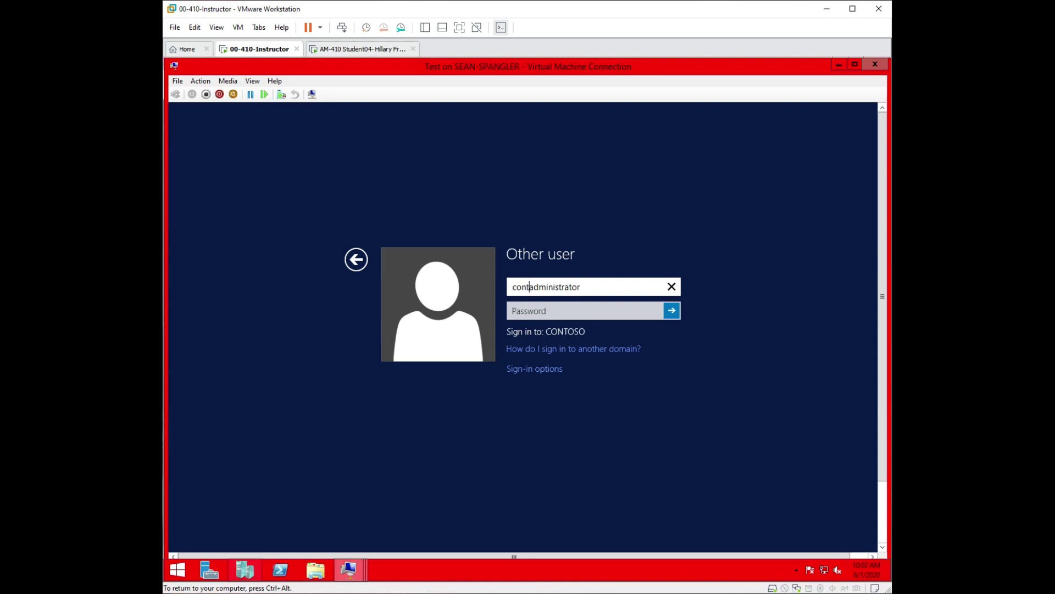
text(so\)
key(Tab)
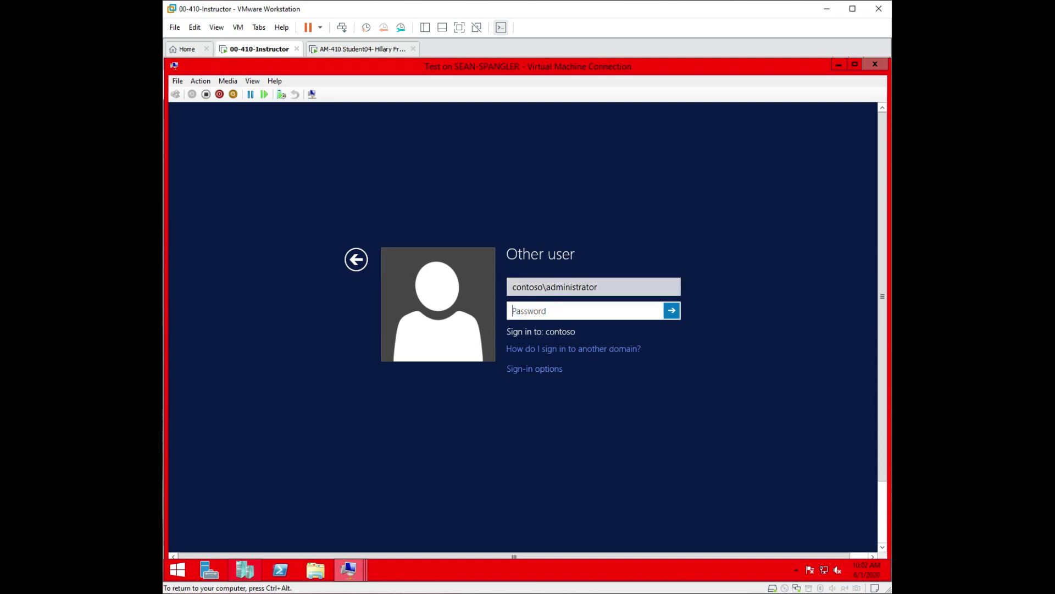
text(Pa$$w0rd)
key(Return)
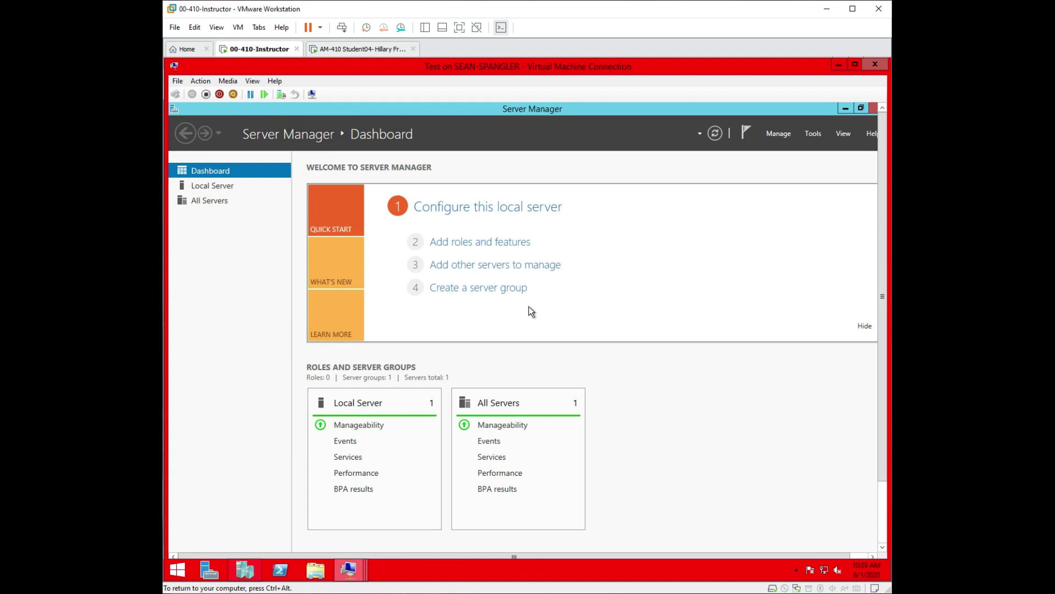
Open Local Server properties and confirm computer Test belongs to domain Contoso.com.
click(489, 207)
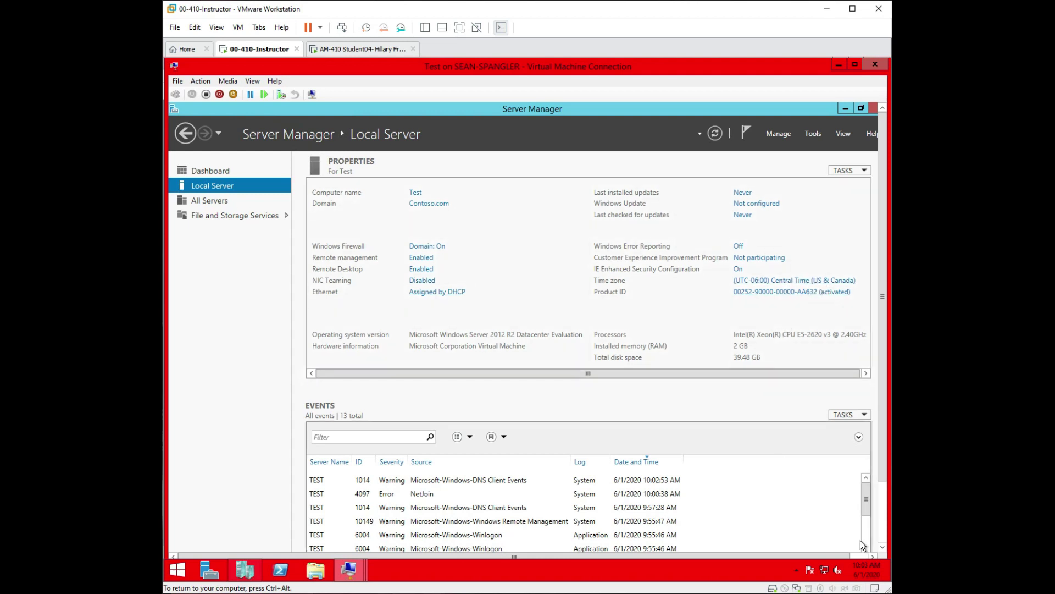
mouse_move(863, 568)
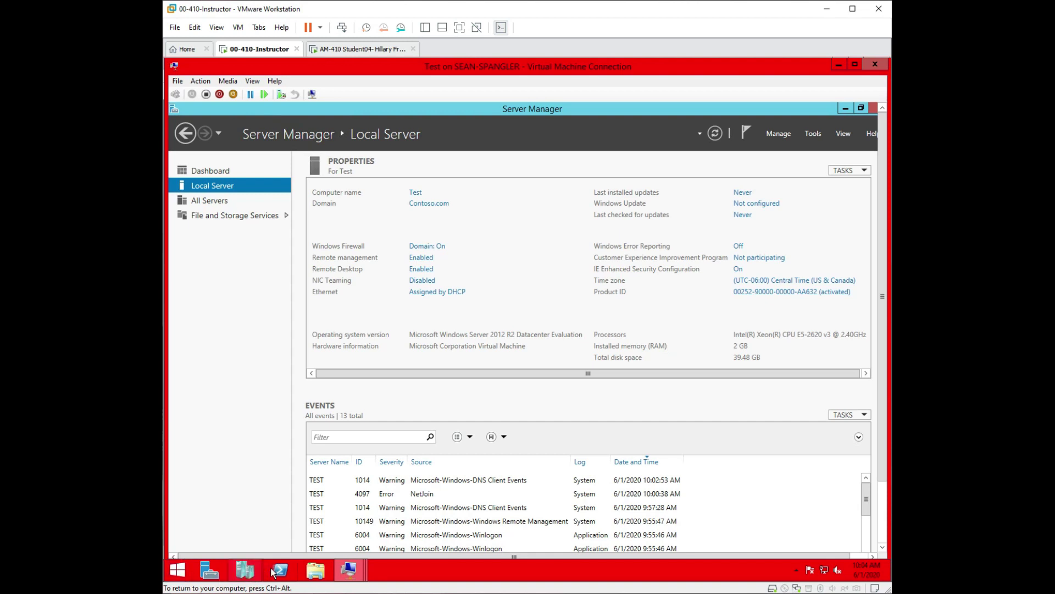
Switch the VM connection to full screen and shut down the guest via the Start menu.
click(252, 82)
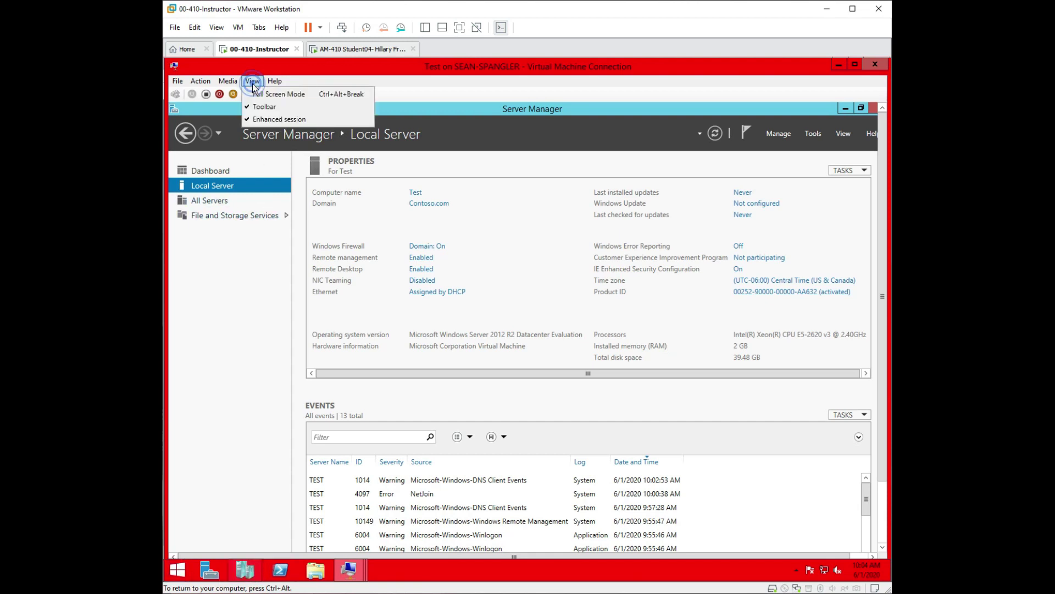
click(262, 94)
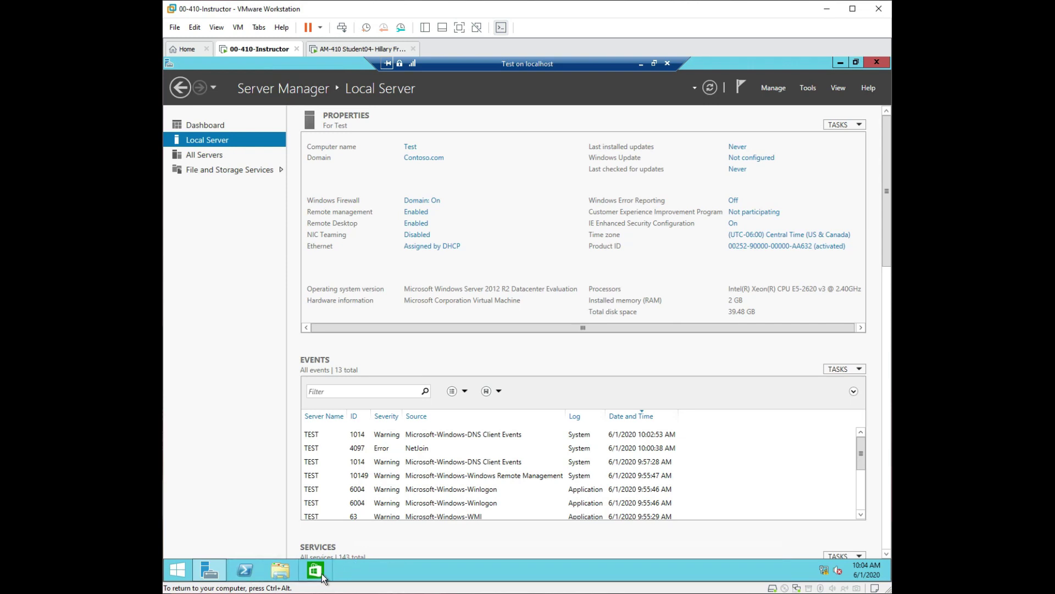
right_click(177, 581)
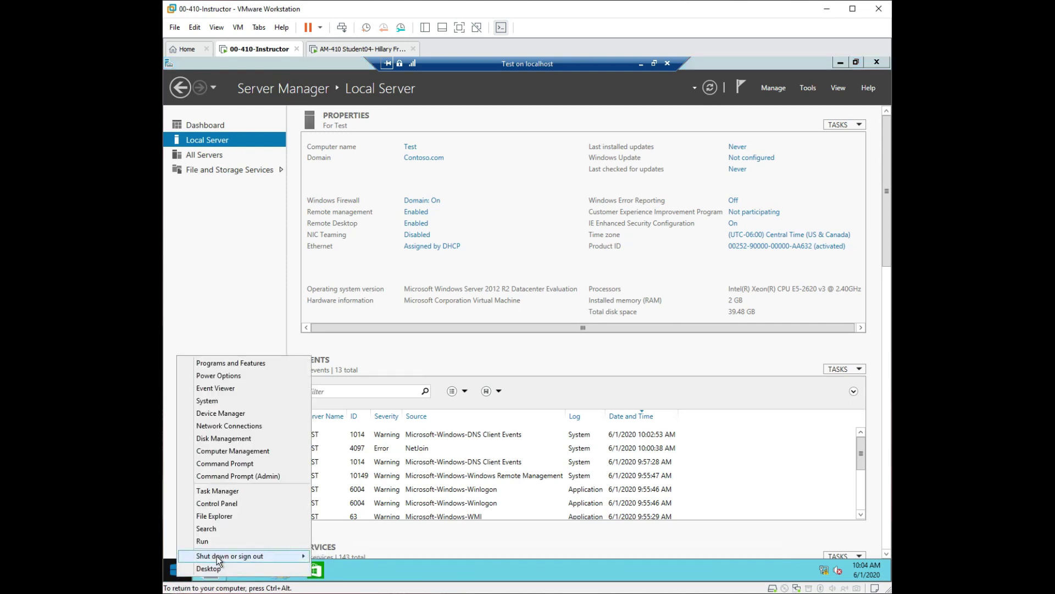
mouse_move(286, 555)
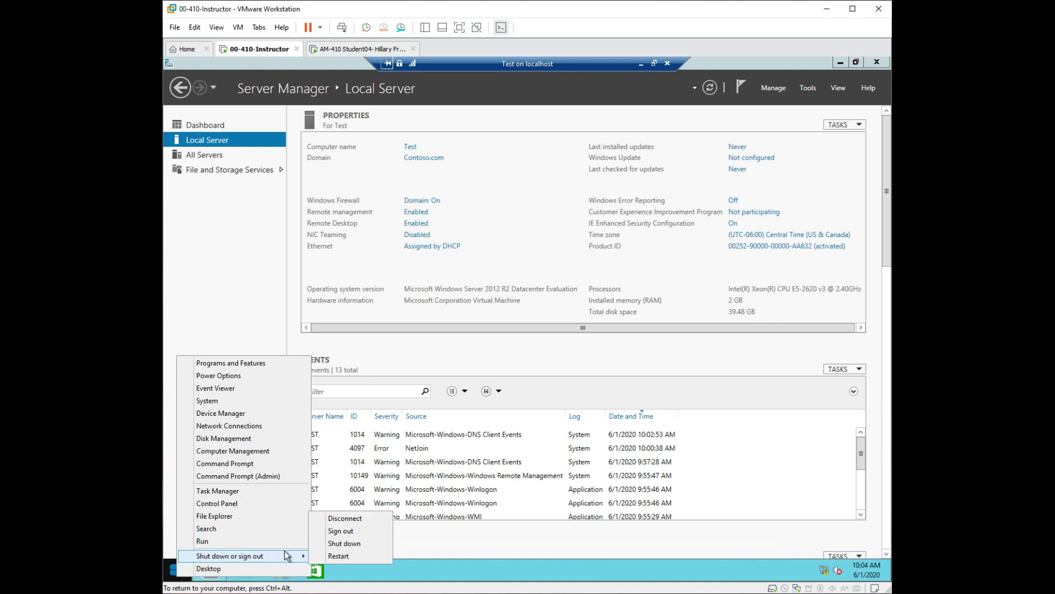
click(328, 543)
click(349, 555)
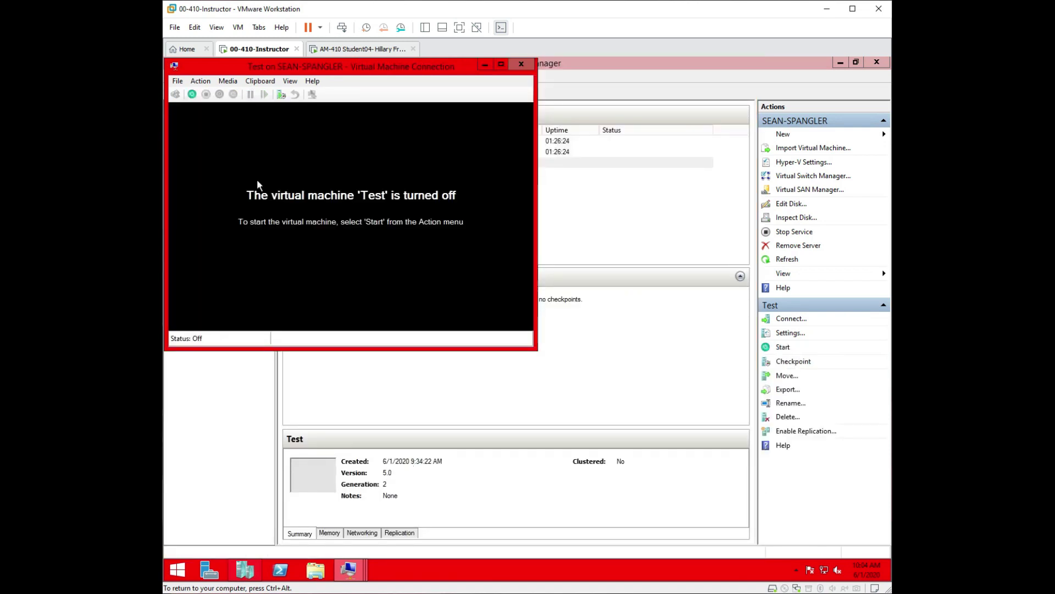
Checkpoint the powered-off Test VM under the name 'Test Good'.
drag(302, 65, 443, 120)
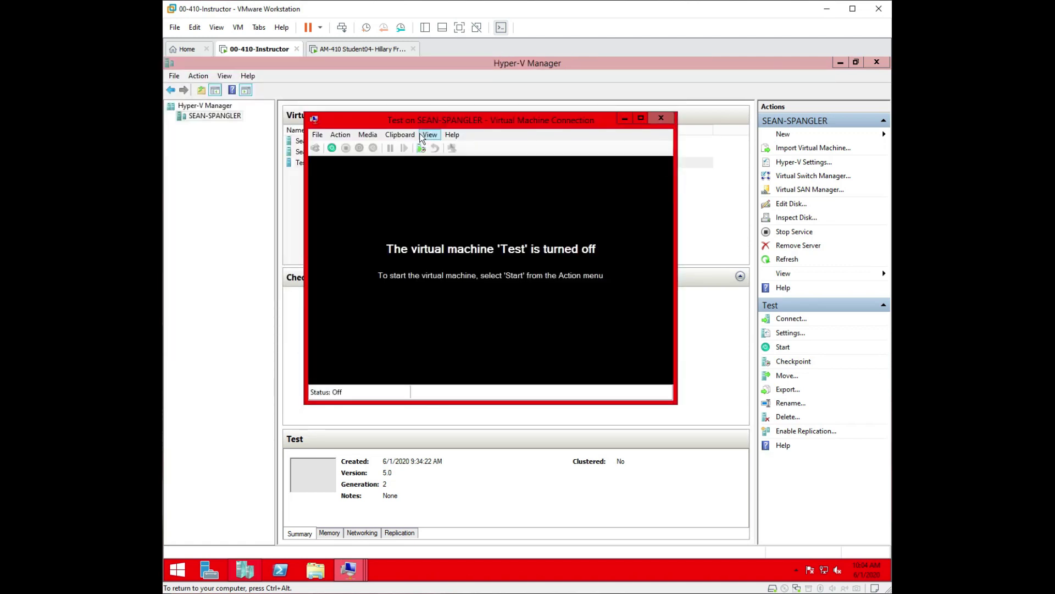
click(346, 136)
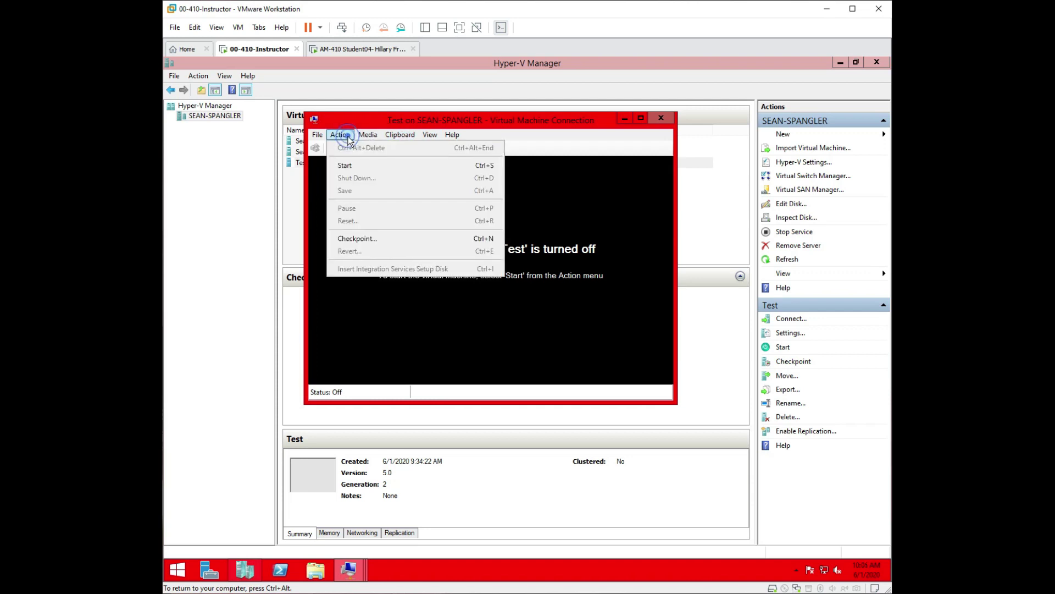
click(357, 238)
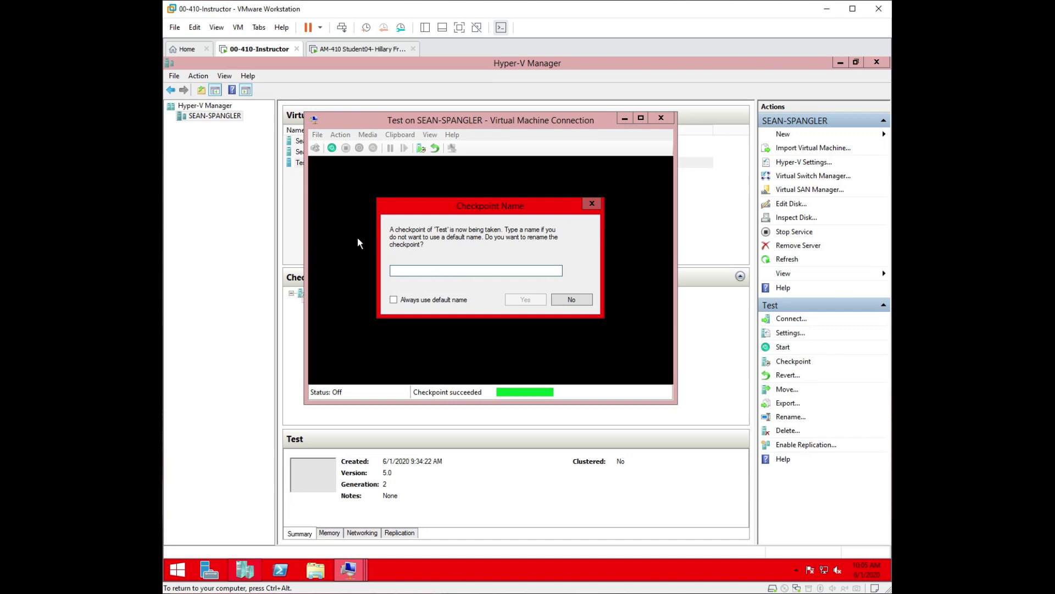
text(Test Good)
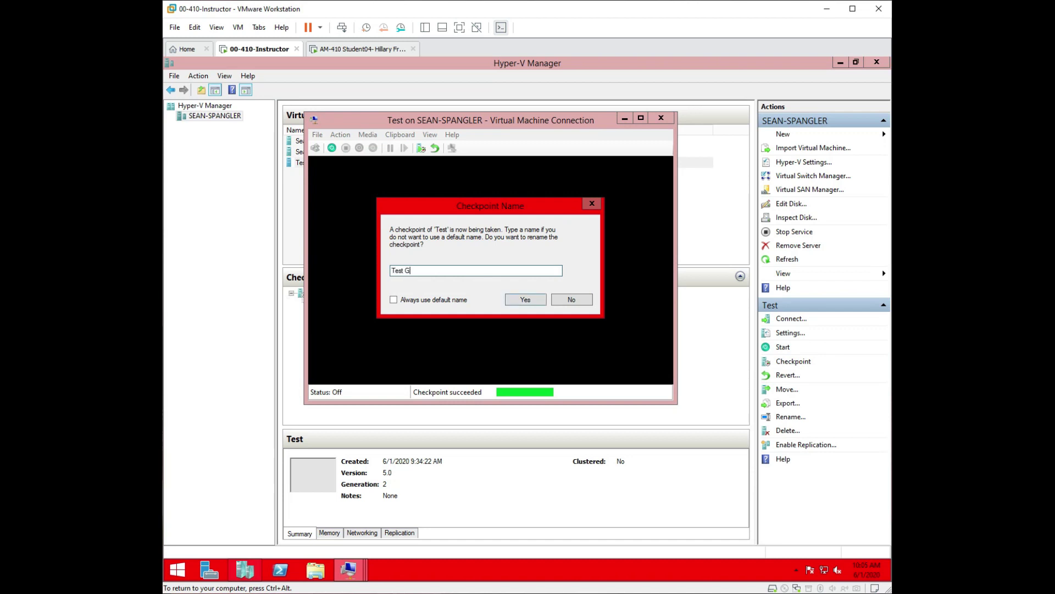
click(524, 300)
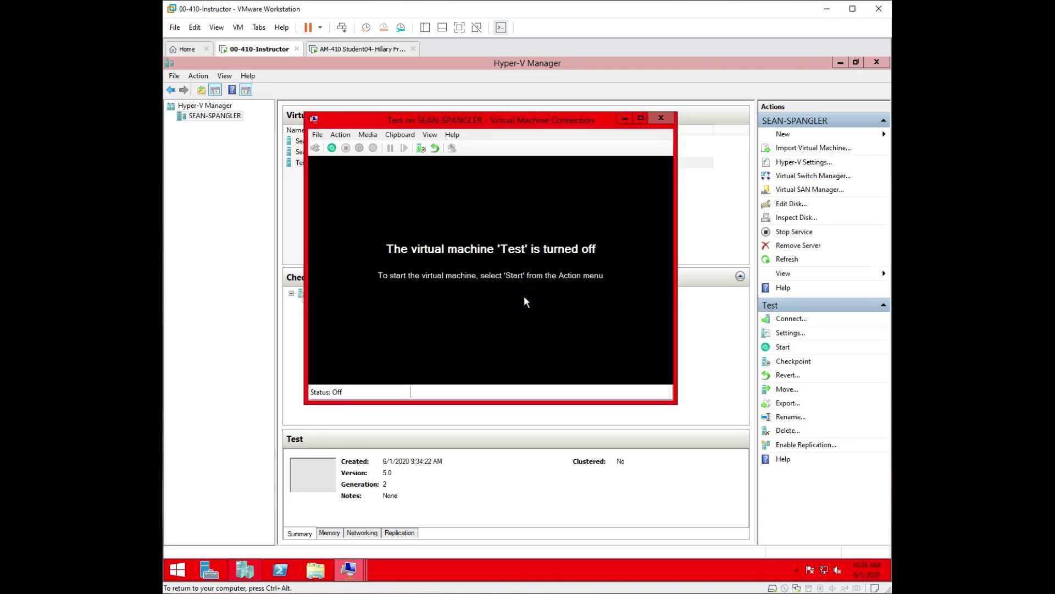